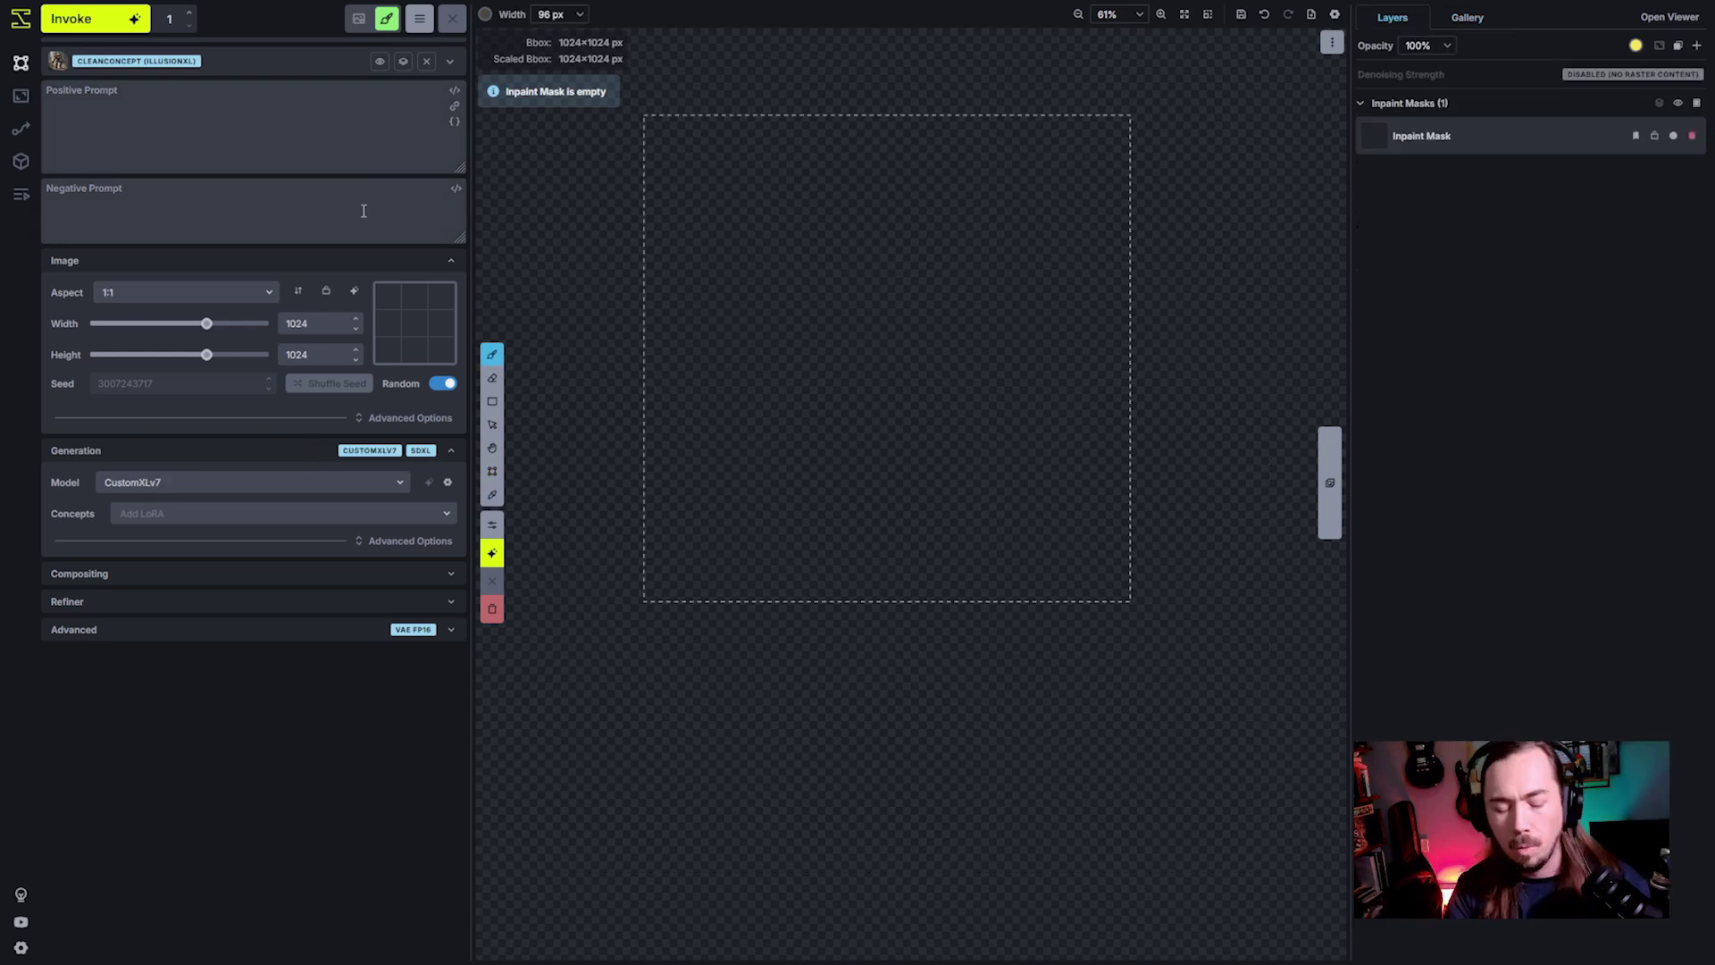
Step: Generate and accept an image with the prompt "a forest. mystical-- setting. rough painterly style. trees near a riverbank. old worn bridges."
type("forest")
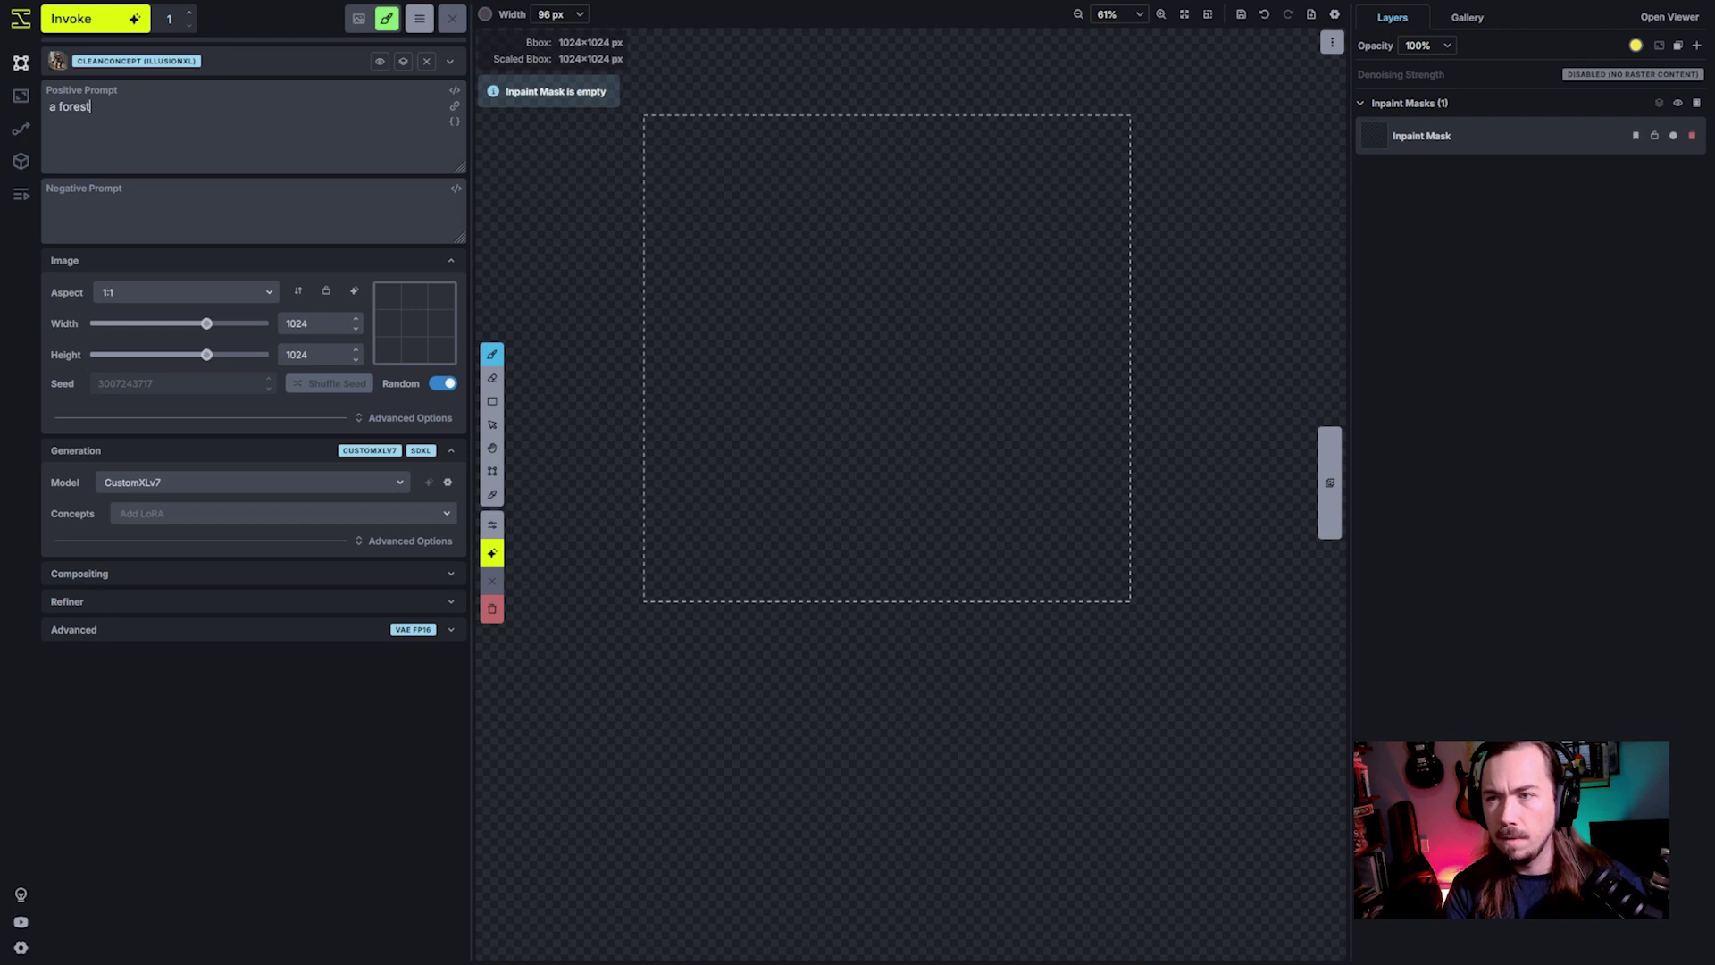
type(". mystical-- setting. ")
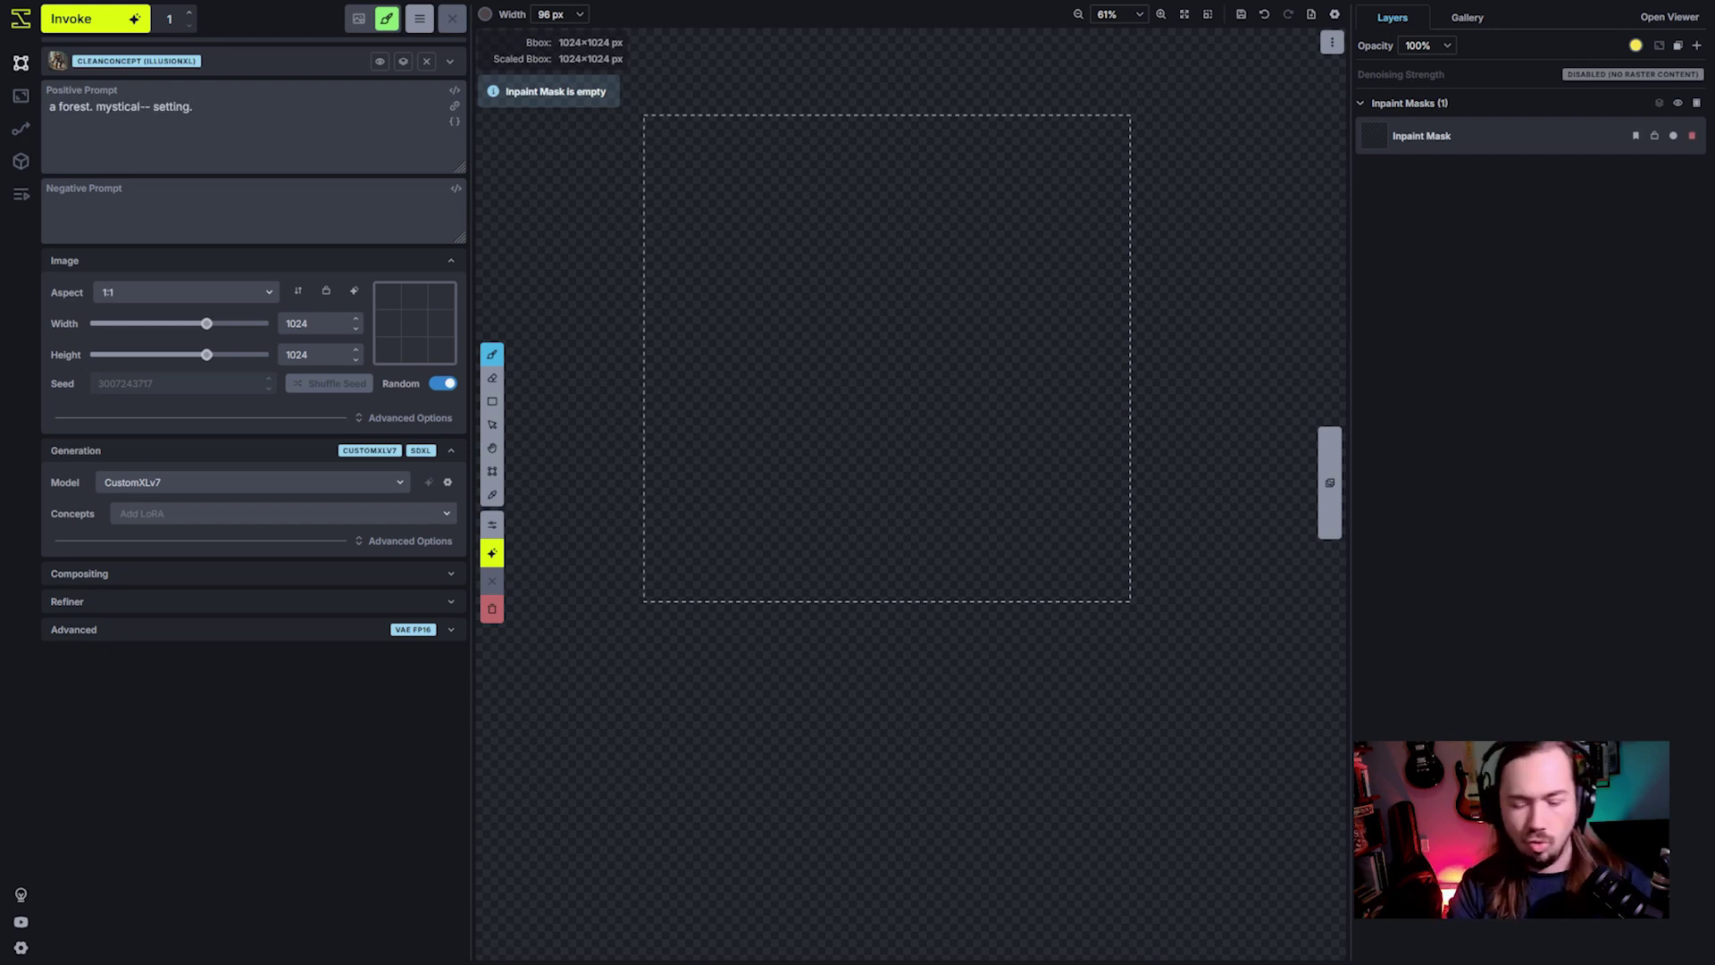
type("rough paint")
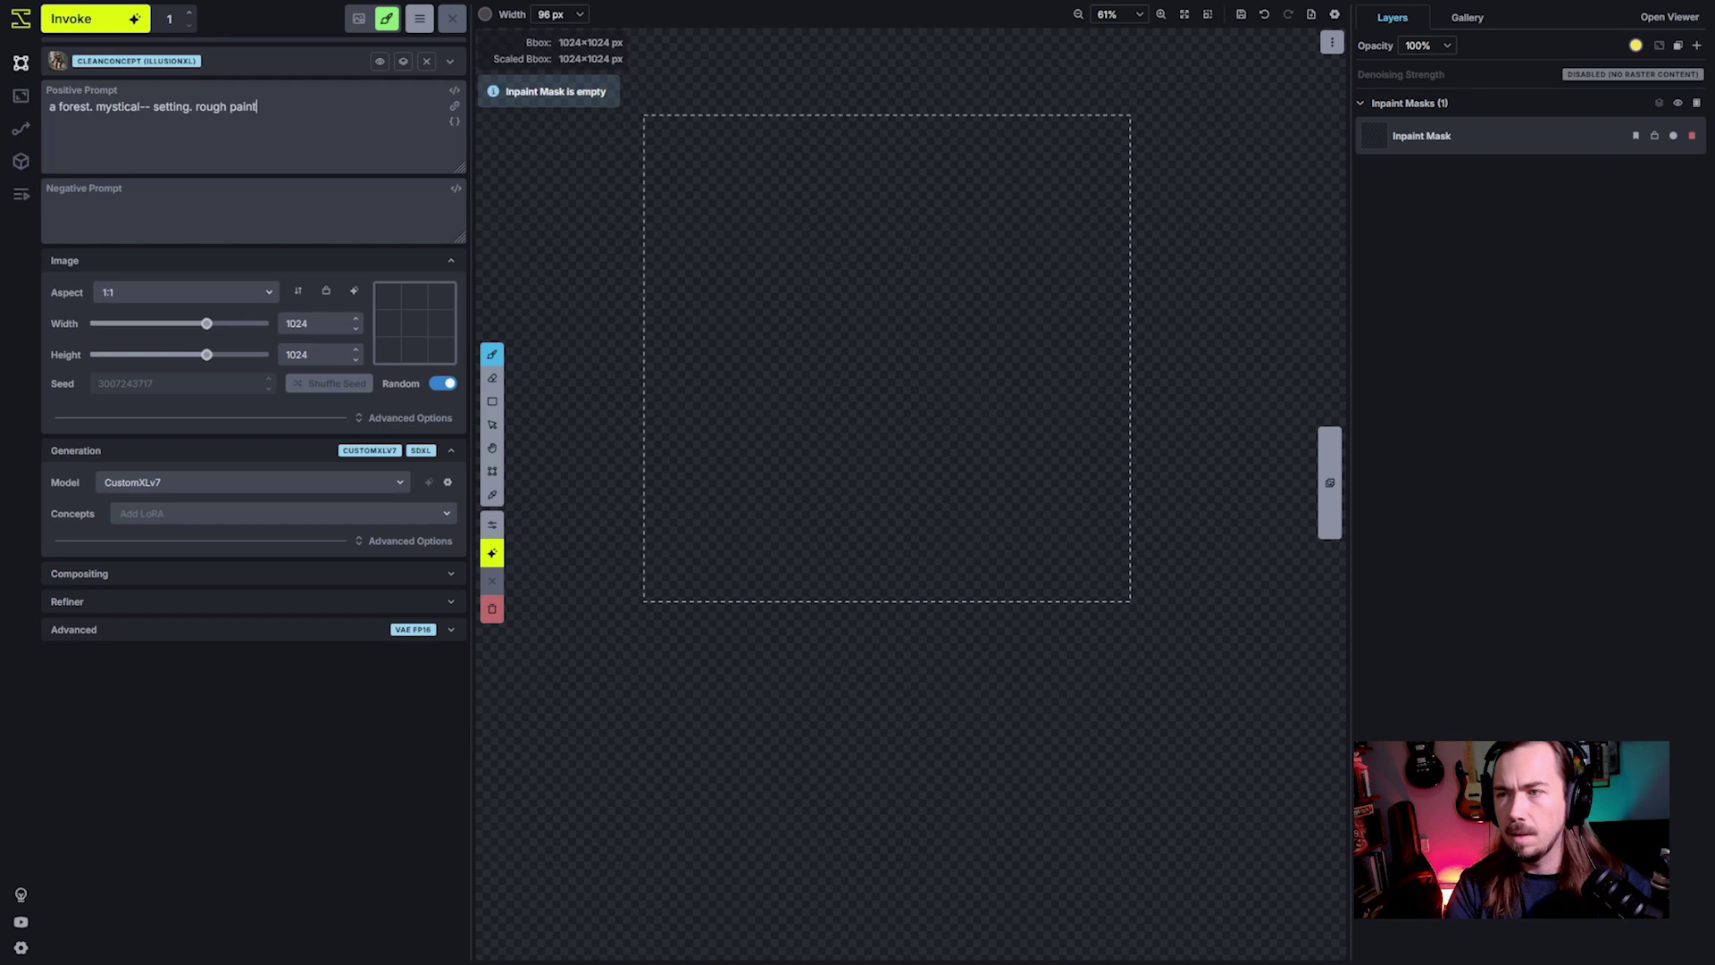
type("erly style. trees near a riverbank. old")
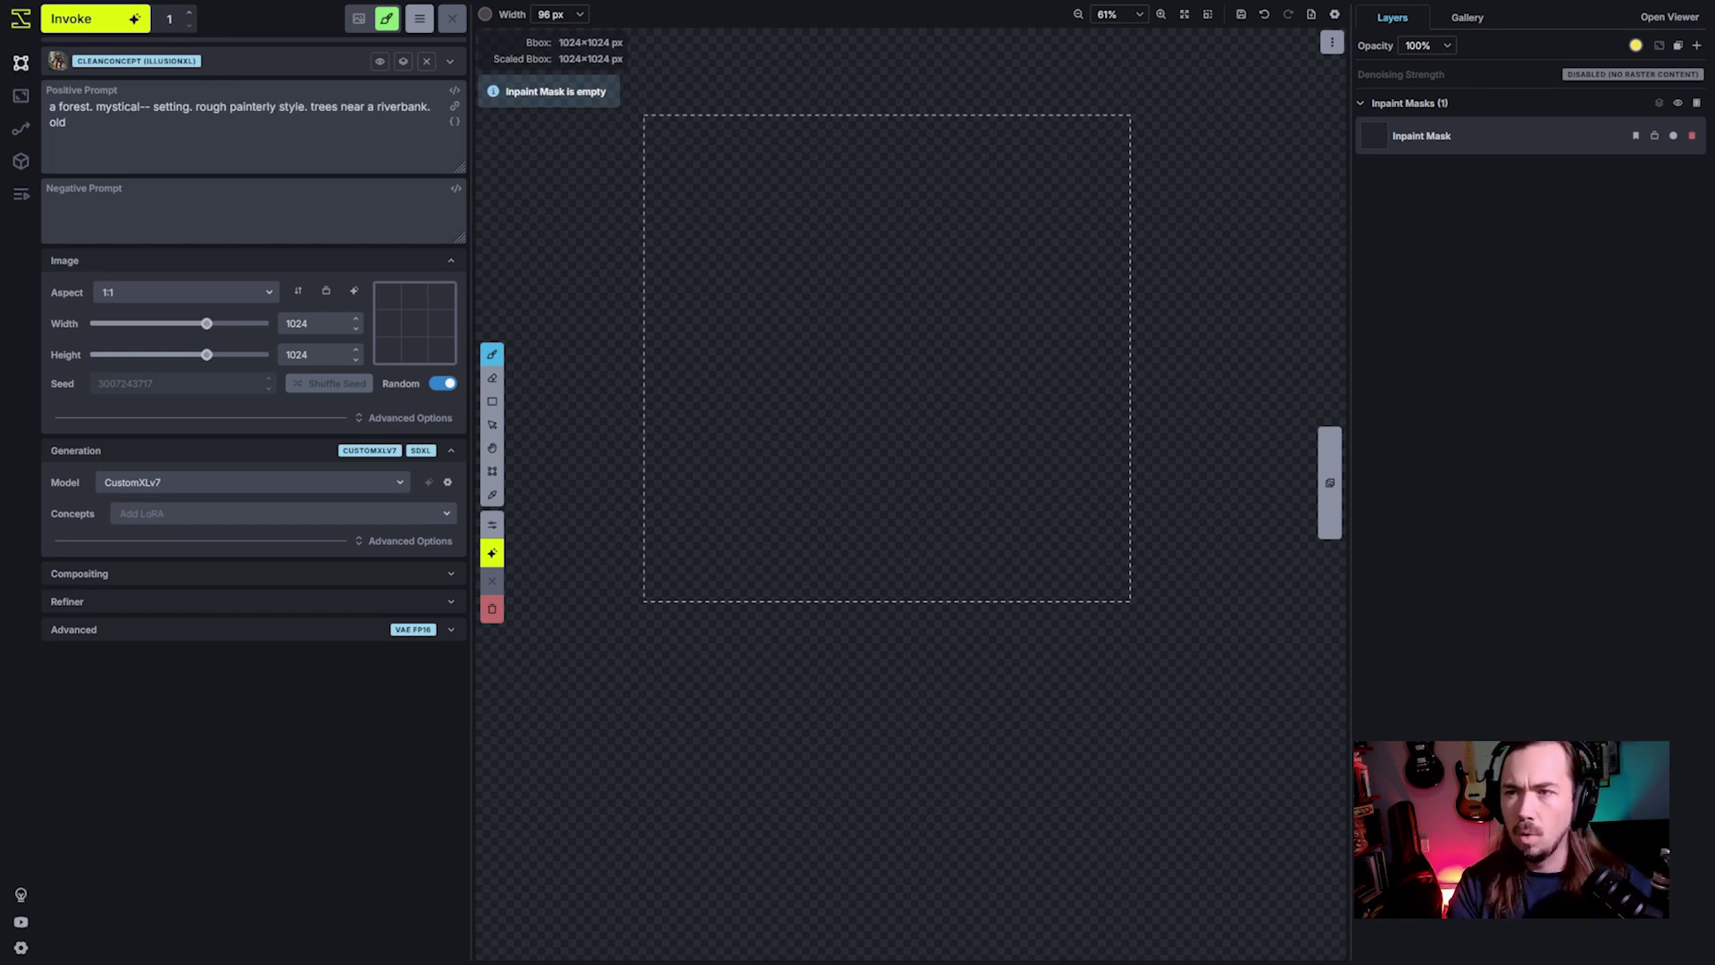
type(" worn bridges.")
key("ctrl+Return")
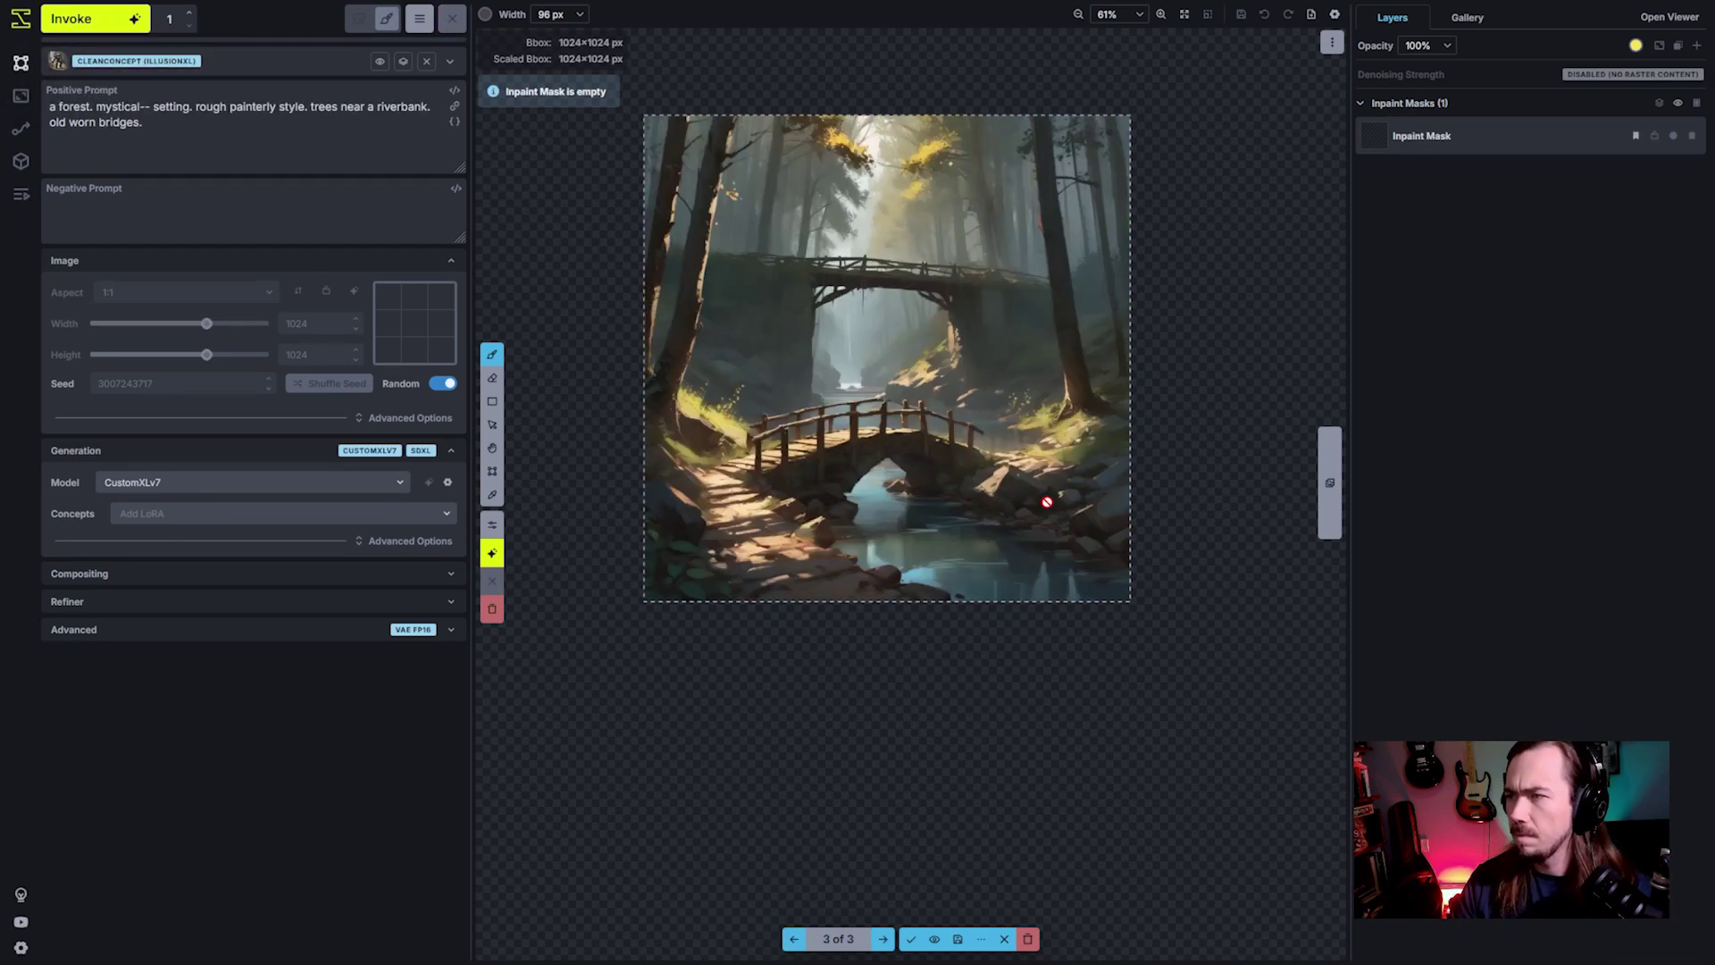
left_click(911, 939)
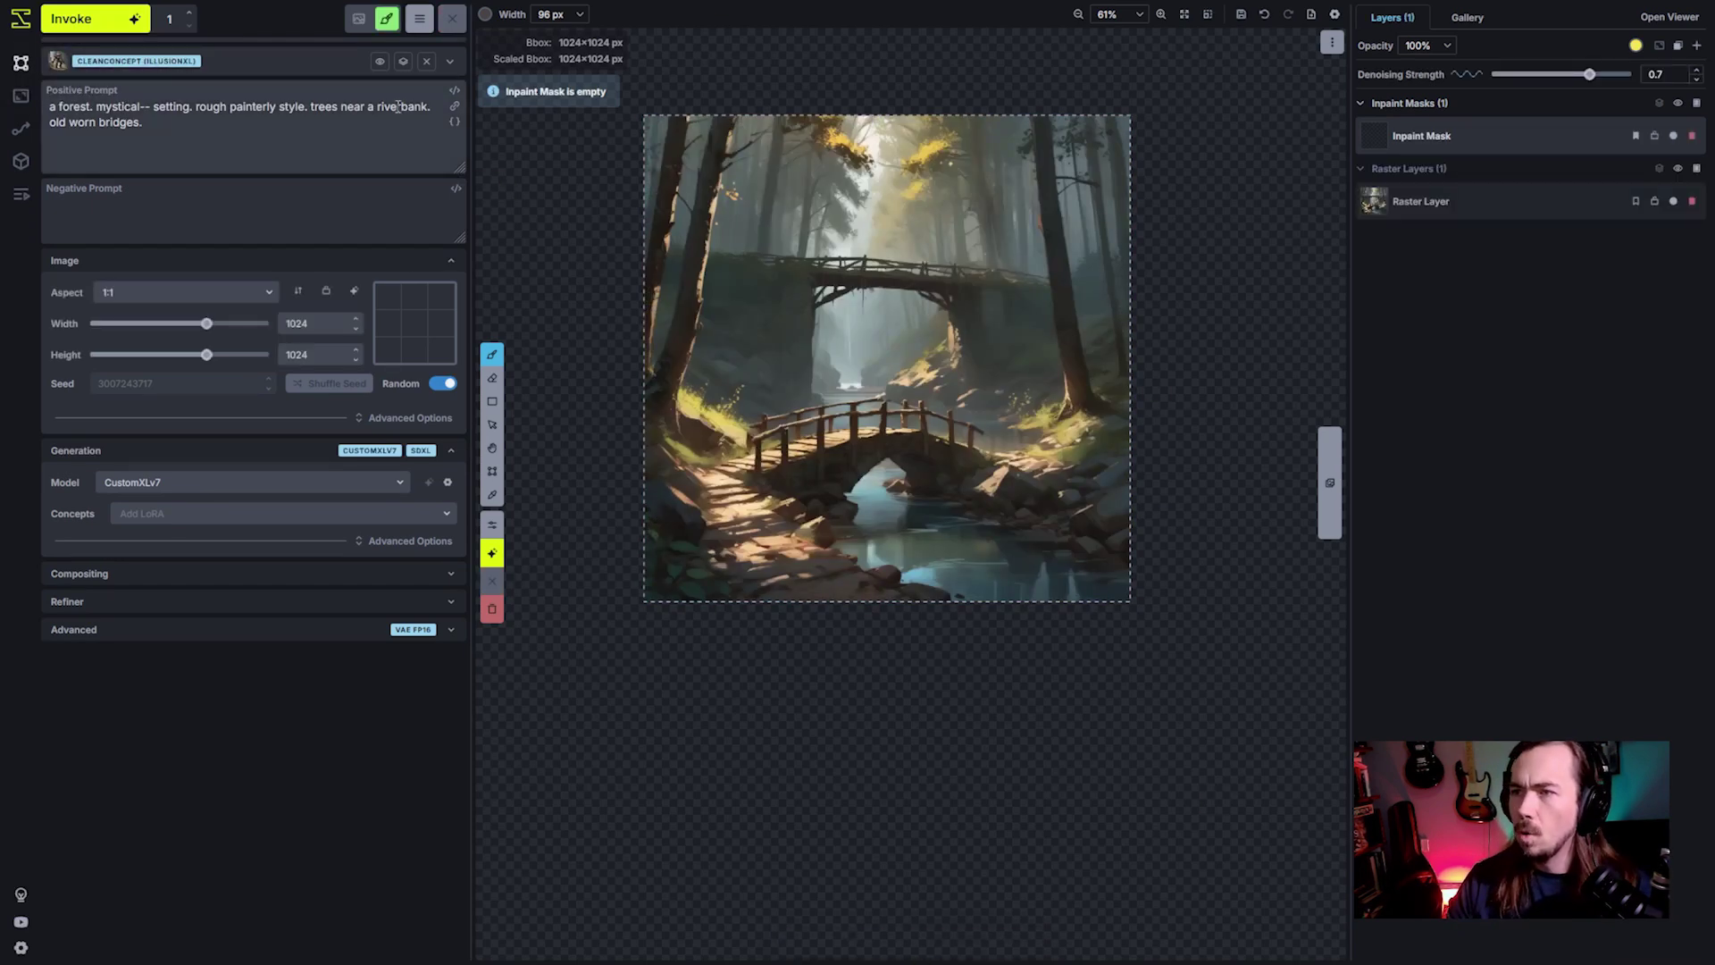
Step: Paint over the middle of the upper bridge on the raster layer with a 156 px brush, using misty colours sampled from the image
key("alt")
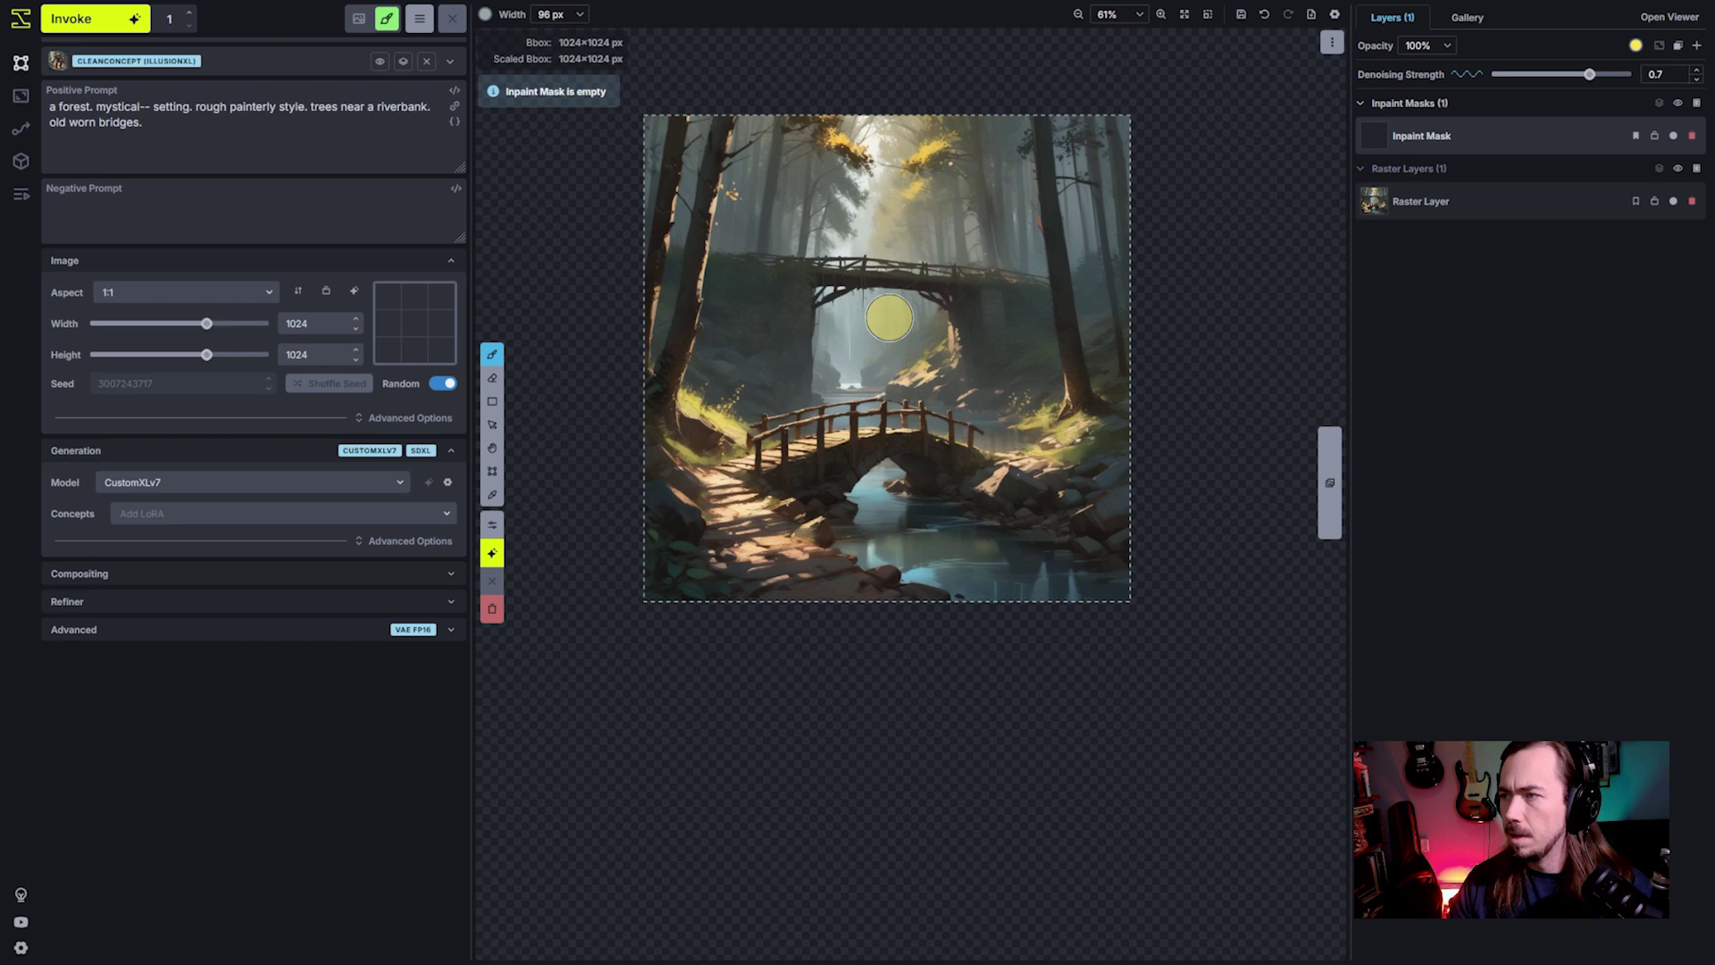
left_click(1503, 202)
scroll(853, 331, "down", 3)
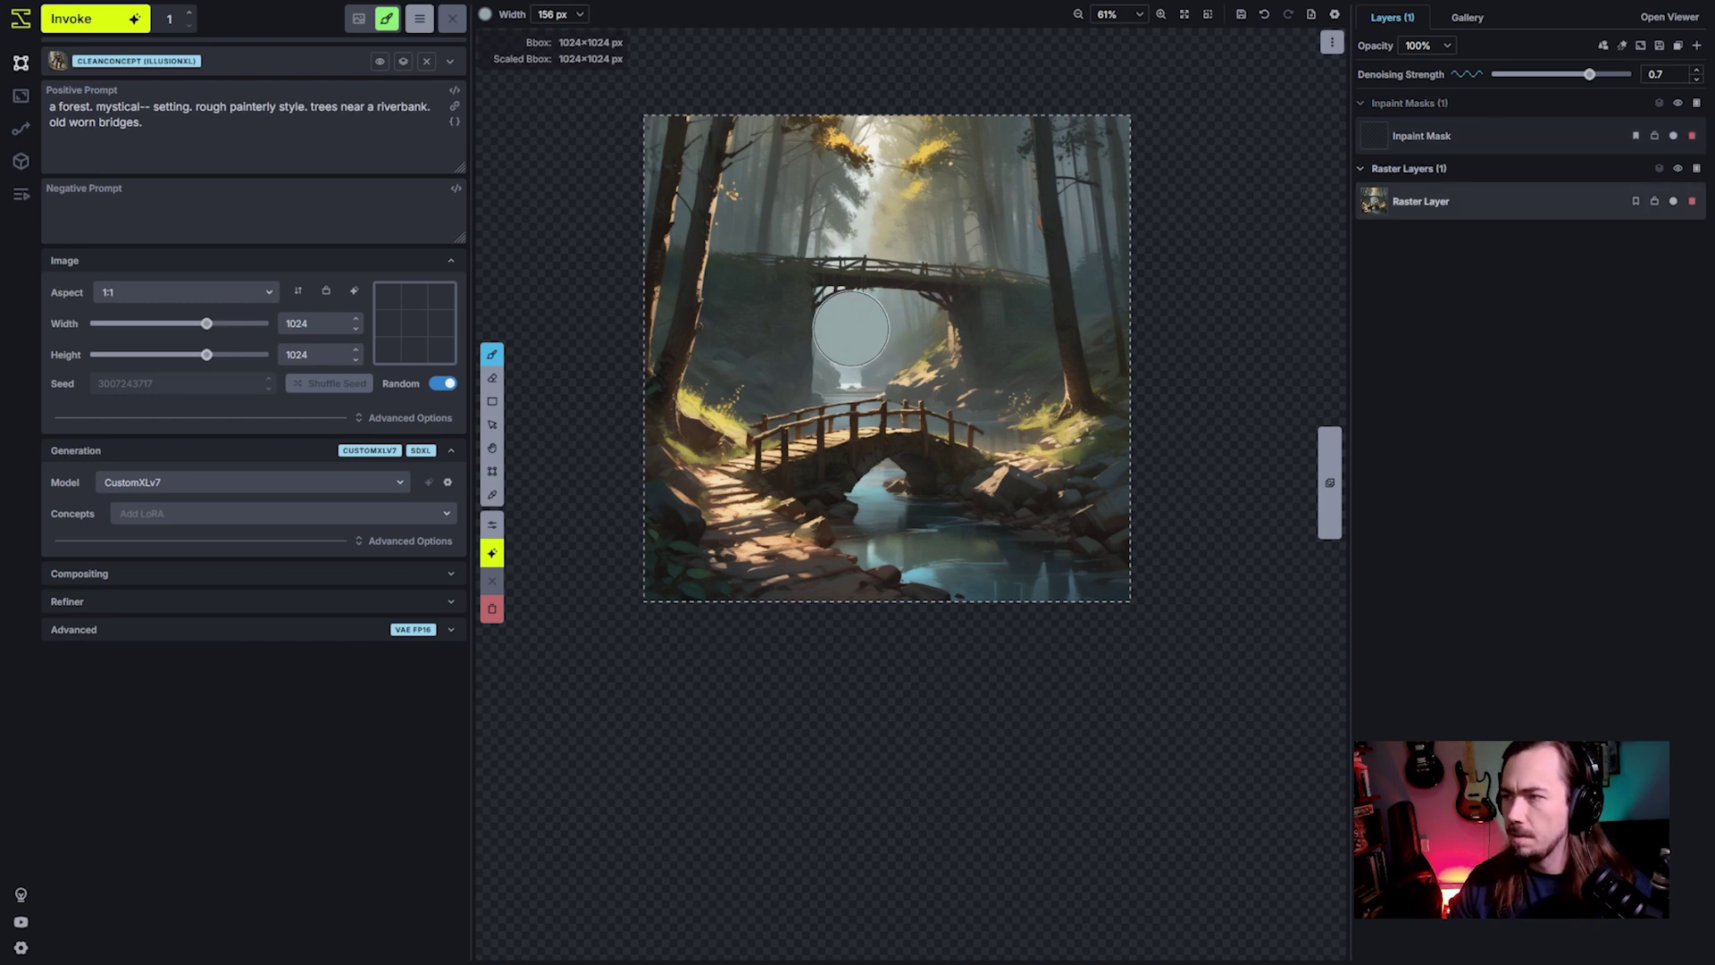
mouse_move(848, 325)
left_mouse_down()
mouse_move(853, 291)
mouse_move(900, 292)
mouse_move(925, 263)
mouse_move(952, 289)
left_mouse_up()
left_click(888, 242, "alt")
scroll(901, 261, "up", 4)
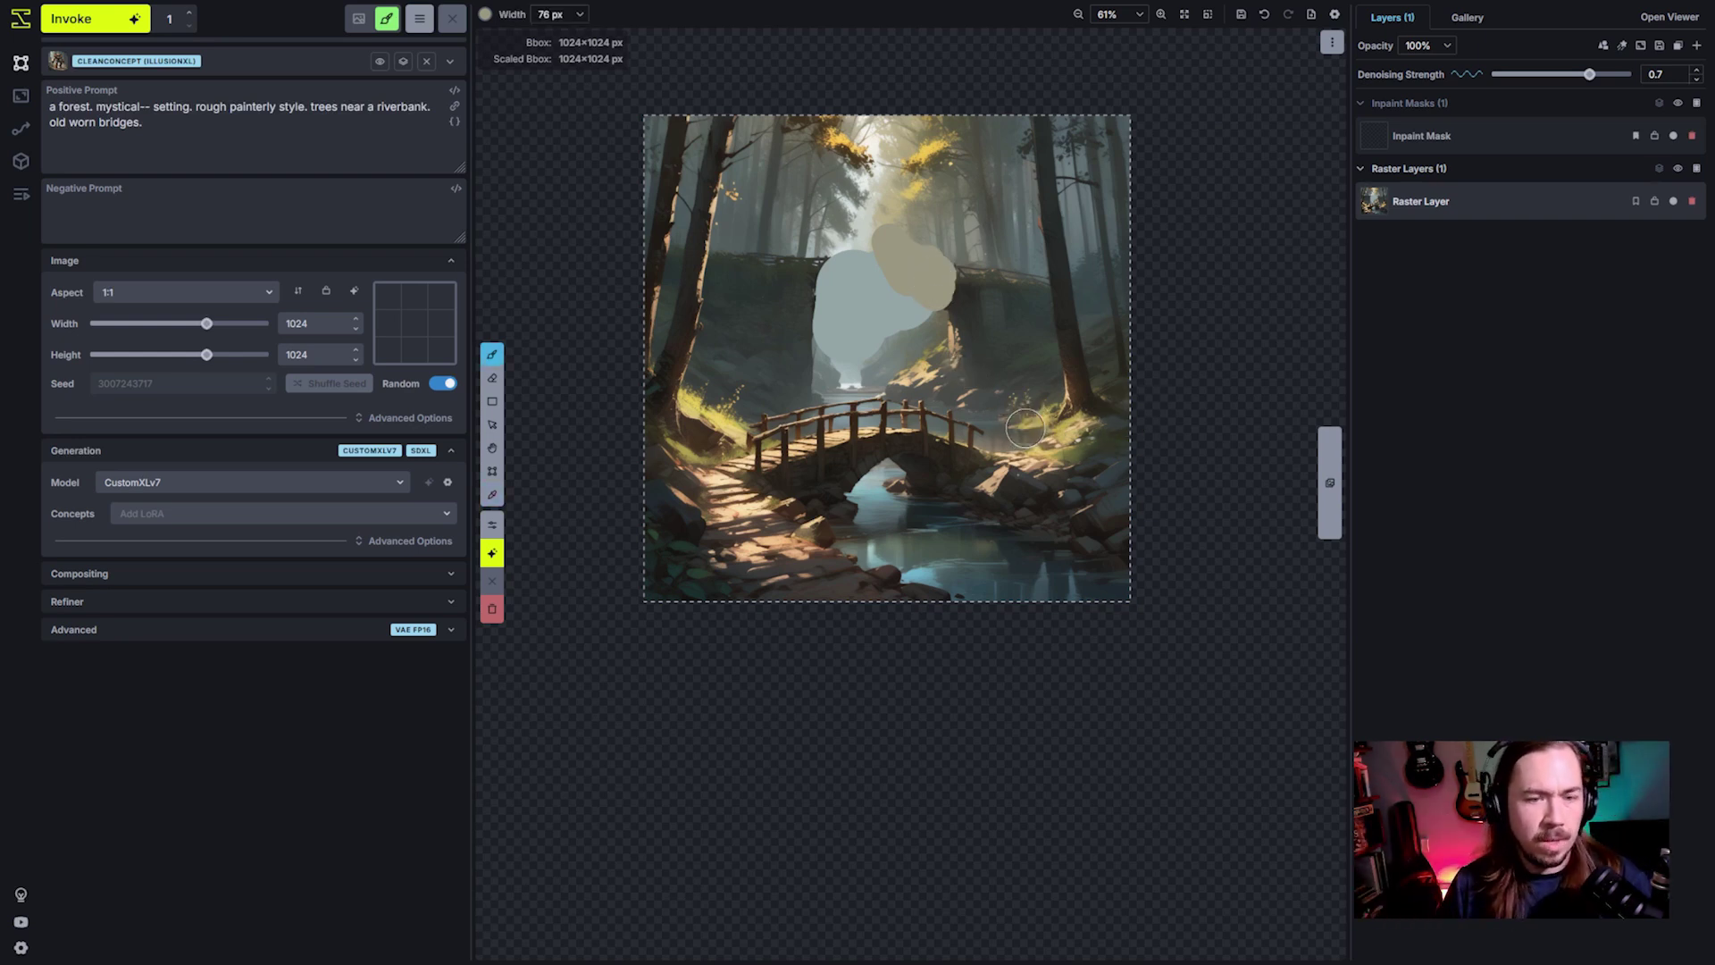
Step: Duplicate the raster layer and move the copy beside the original image
scroll(1136, 282, "down", 1)
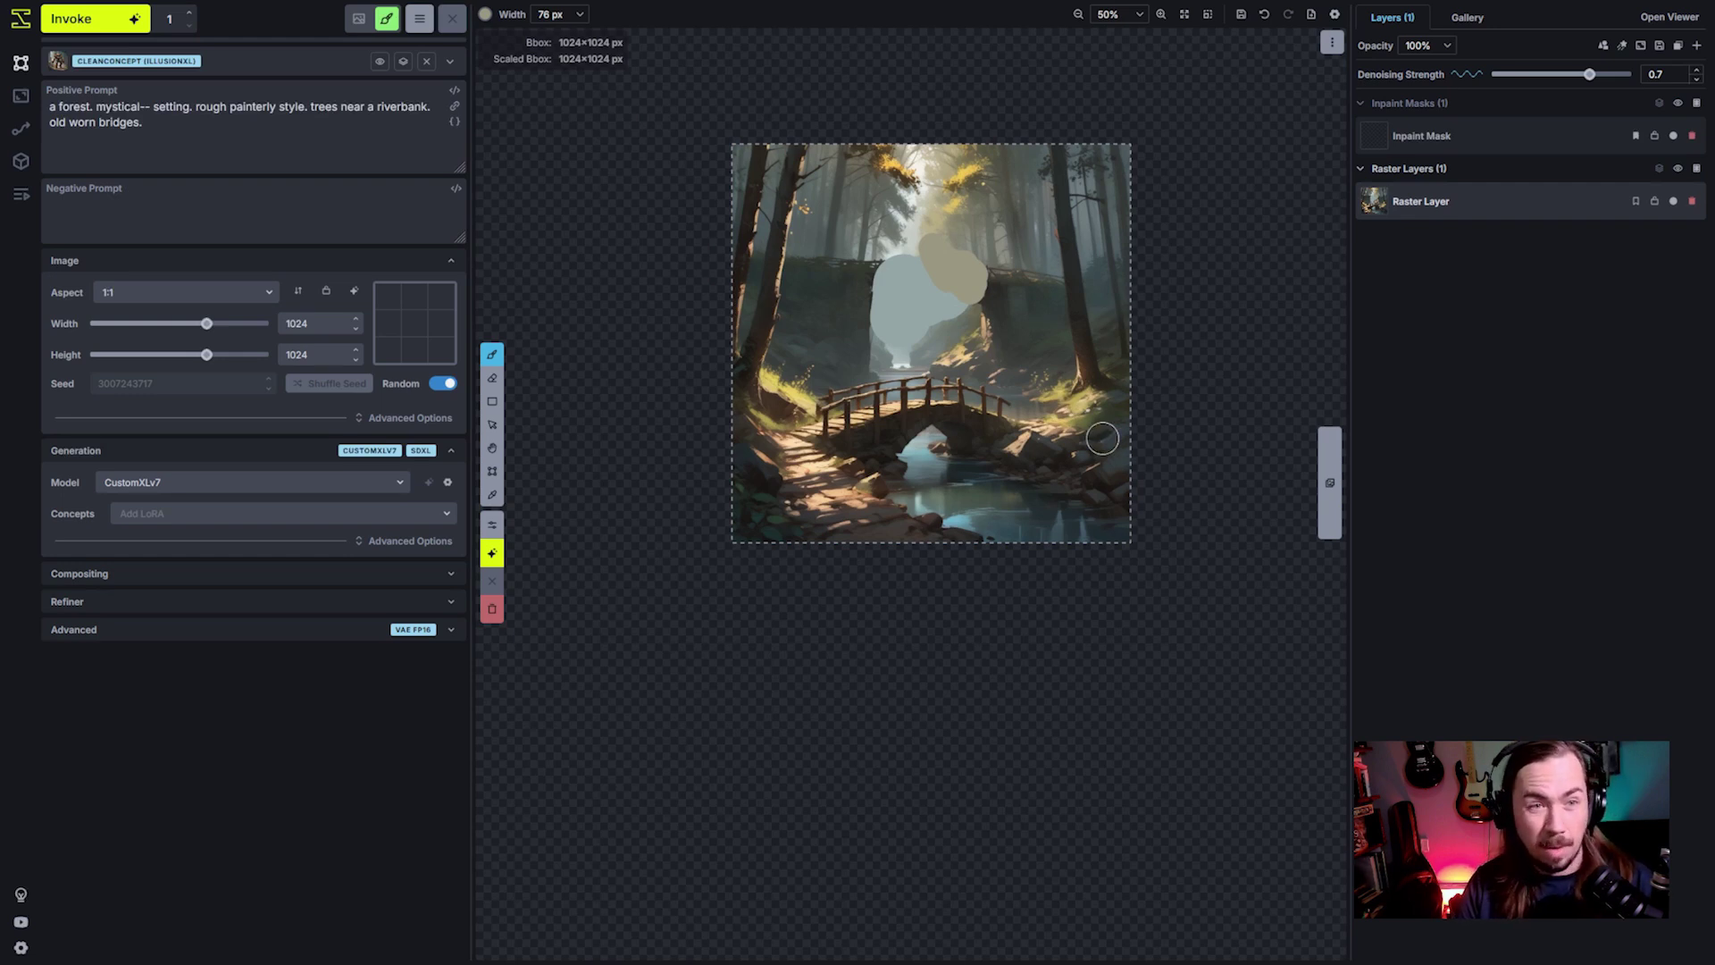
right_click(1458, 204)
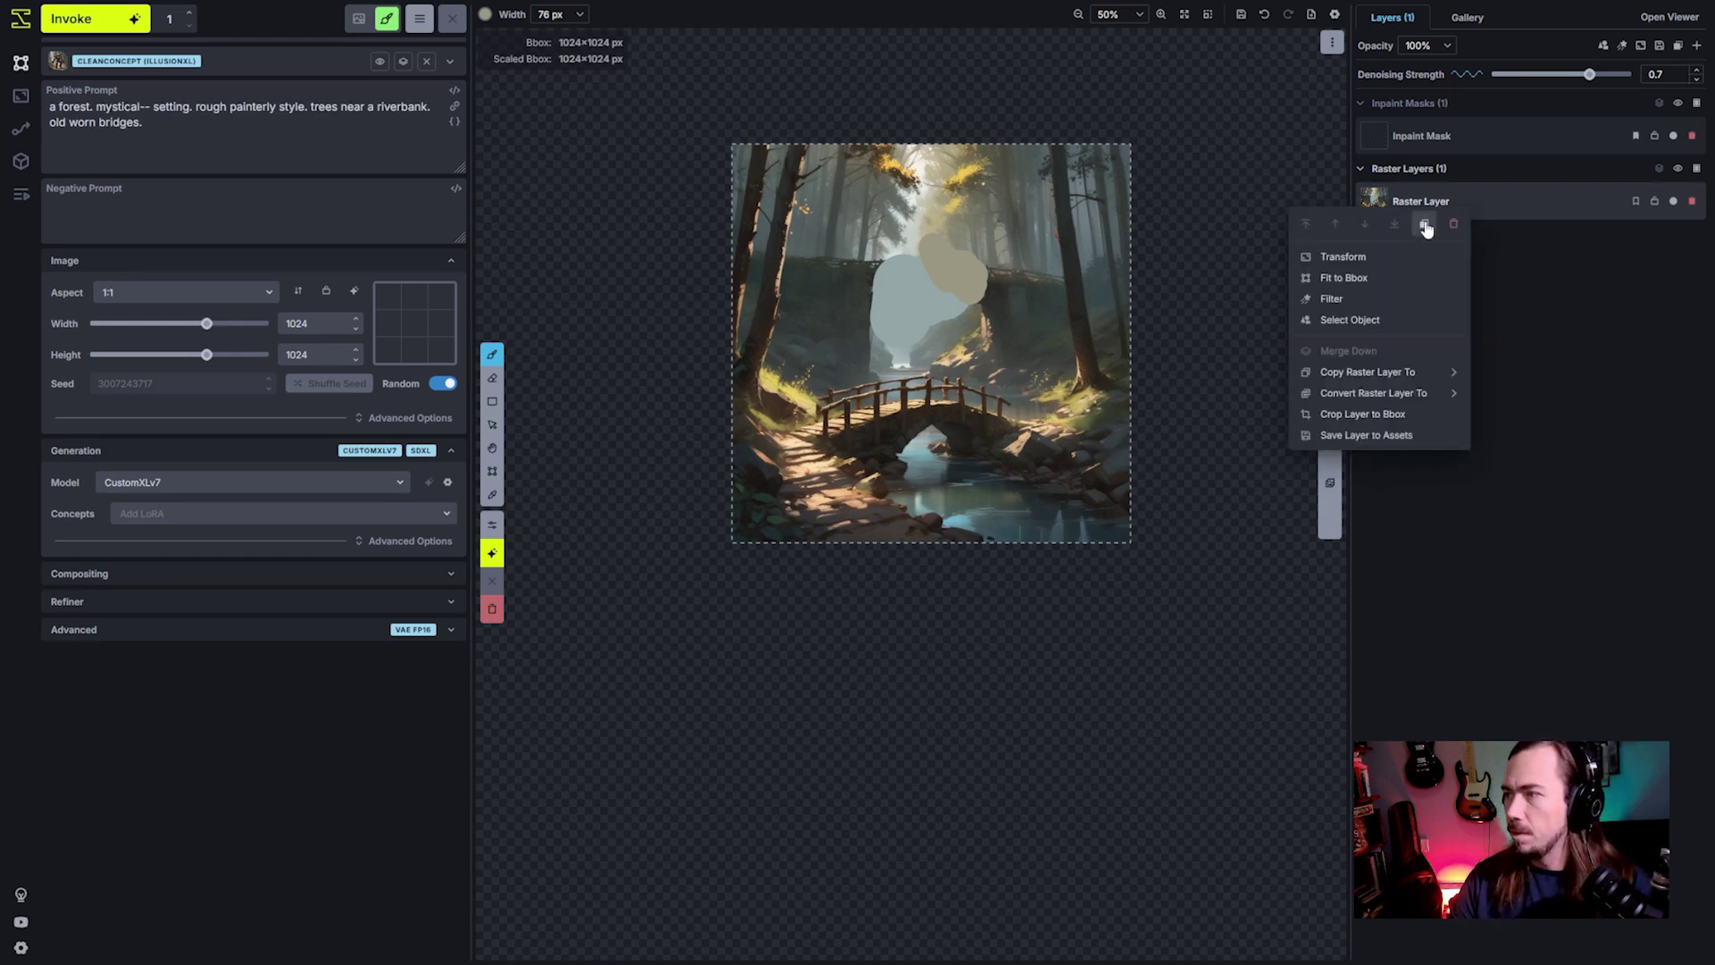
left_click(1314, 470)
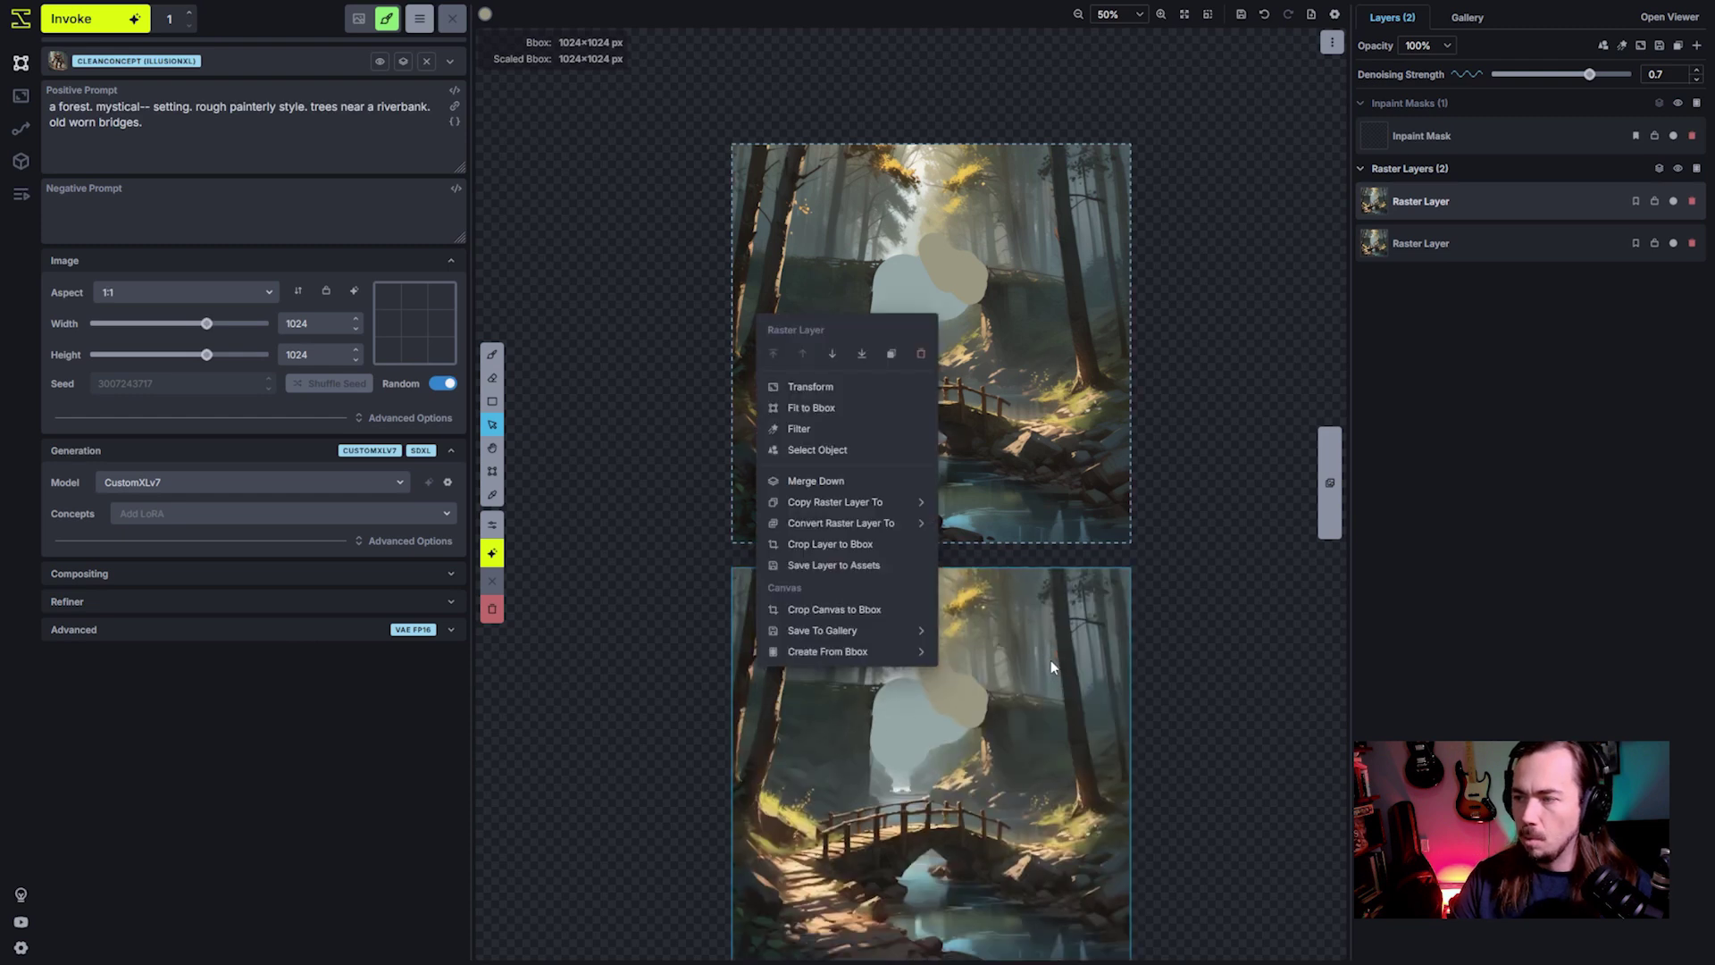
left_click_drag(1050, 661, 1041, 678)
left_click_drag(972, 742, 1397, 318)
left_click_drag(1164, 564, 907, 586)
Step: Apply a Color Map filter with tile size 151 to the duplicated raster layer
right_click(1052, 398)
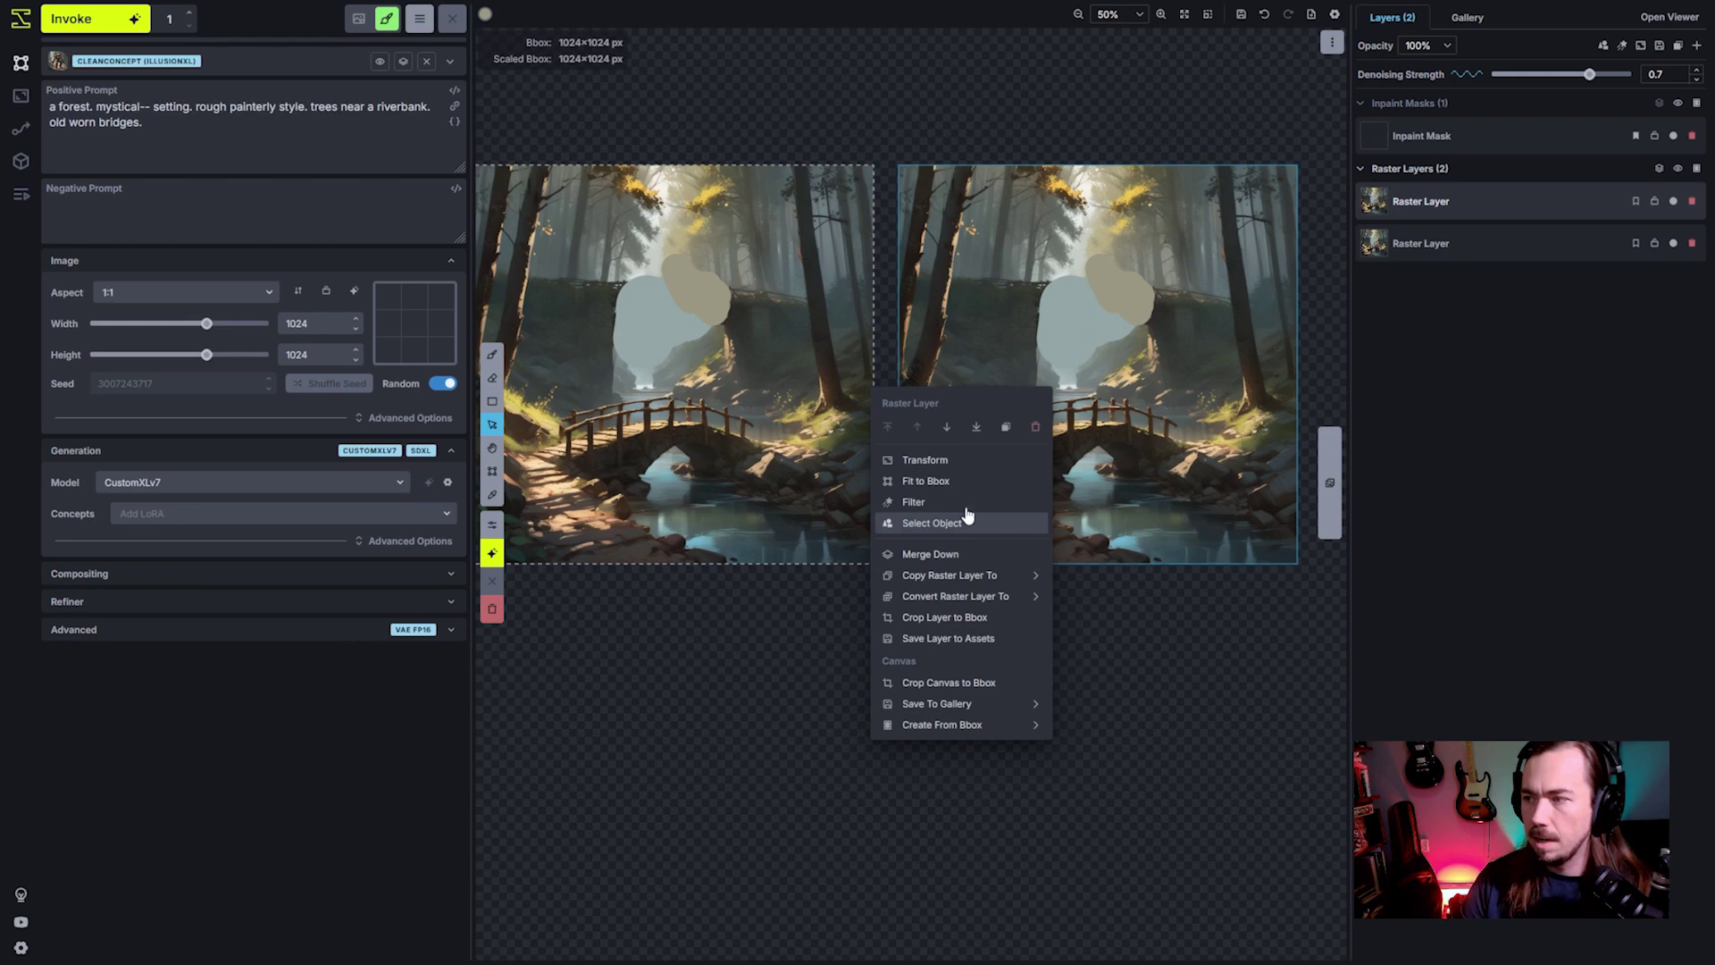
left_click(965, 501)
left_click(874, 842)
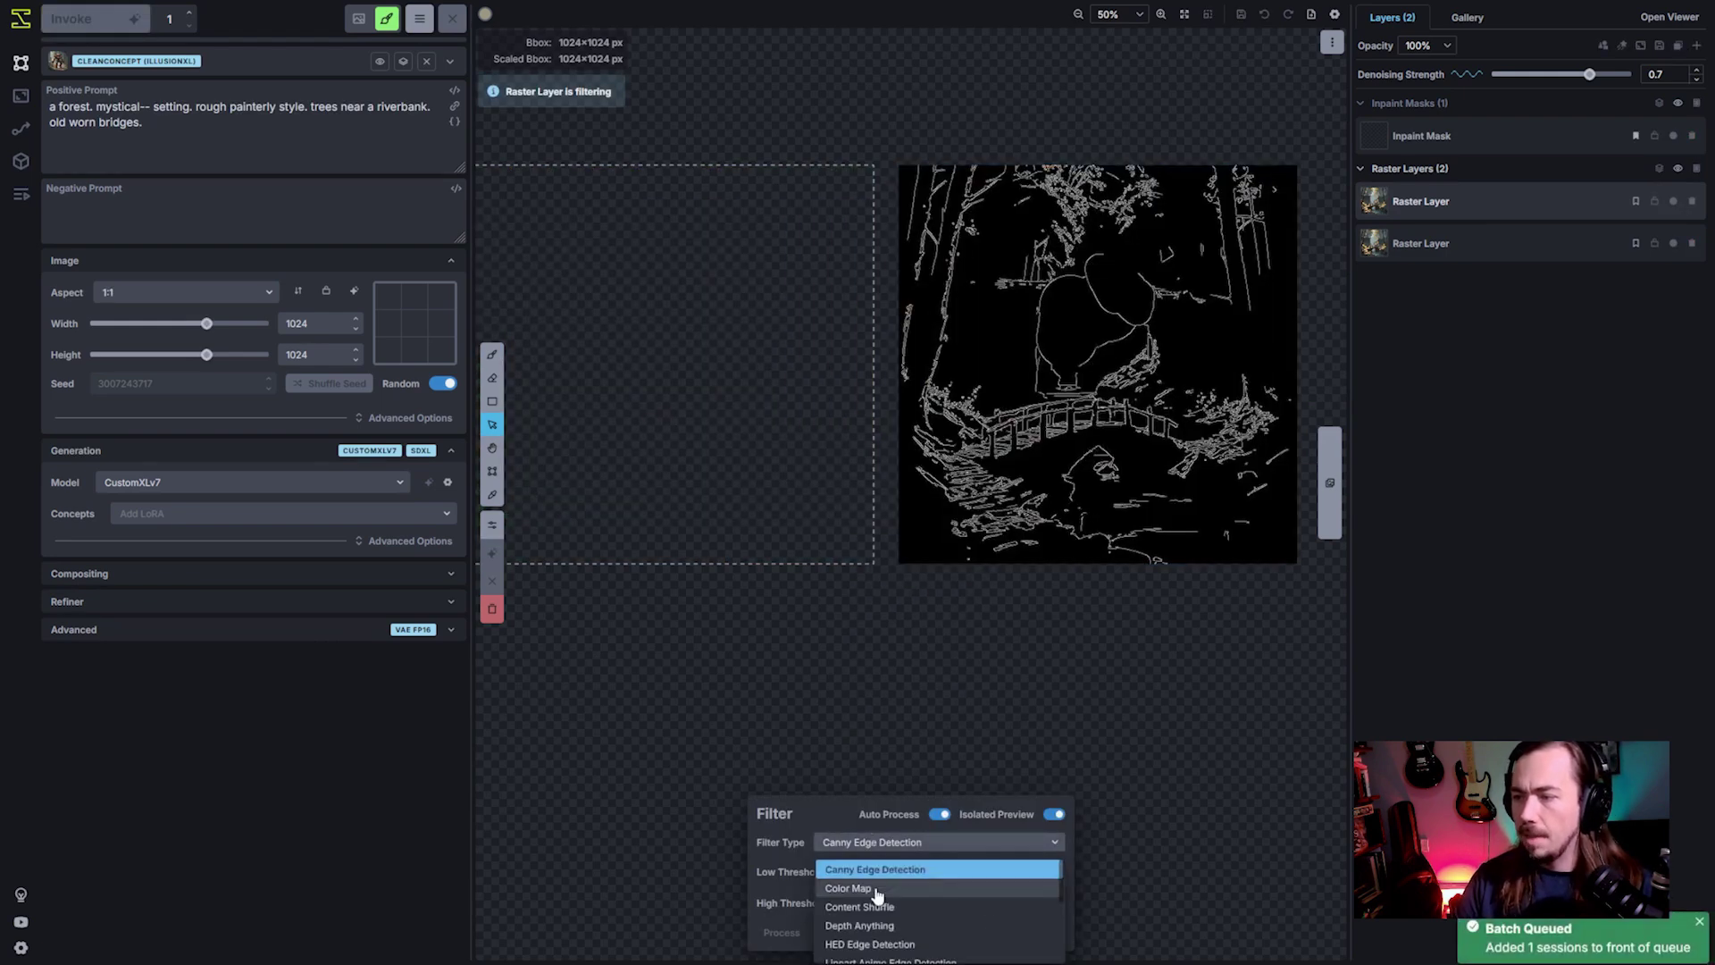
left_click(873, 889)
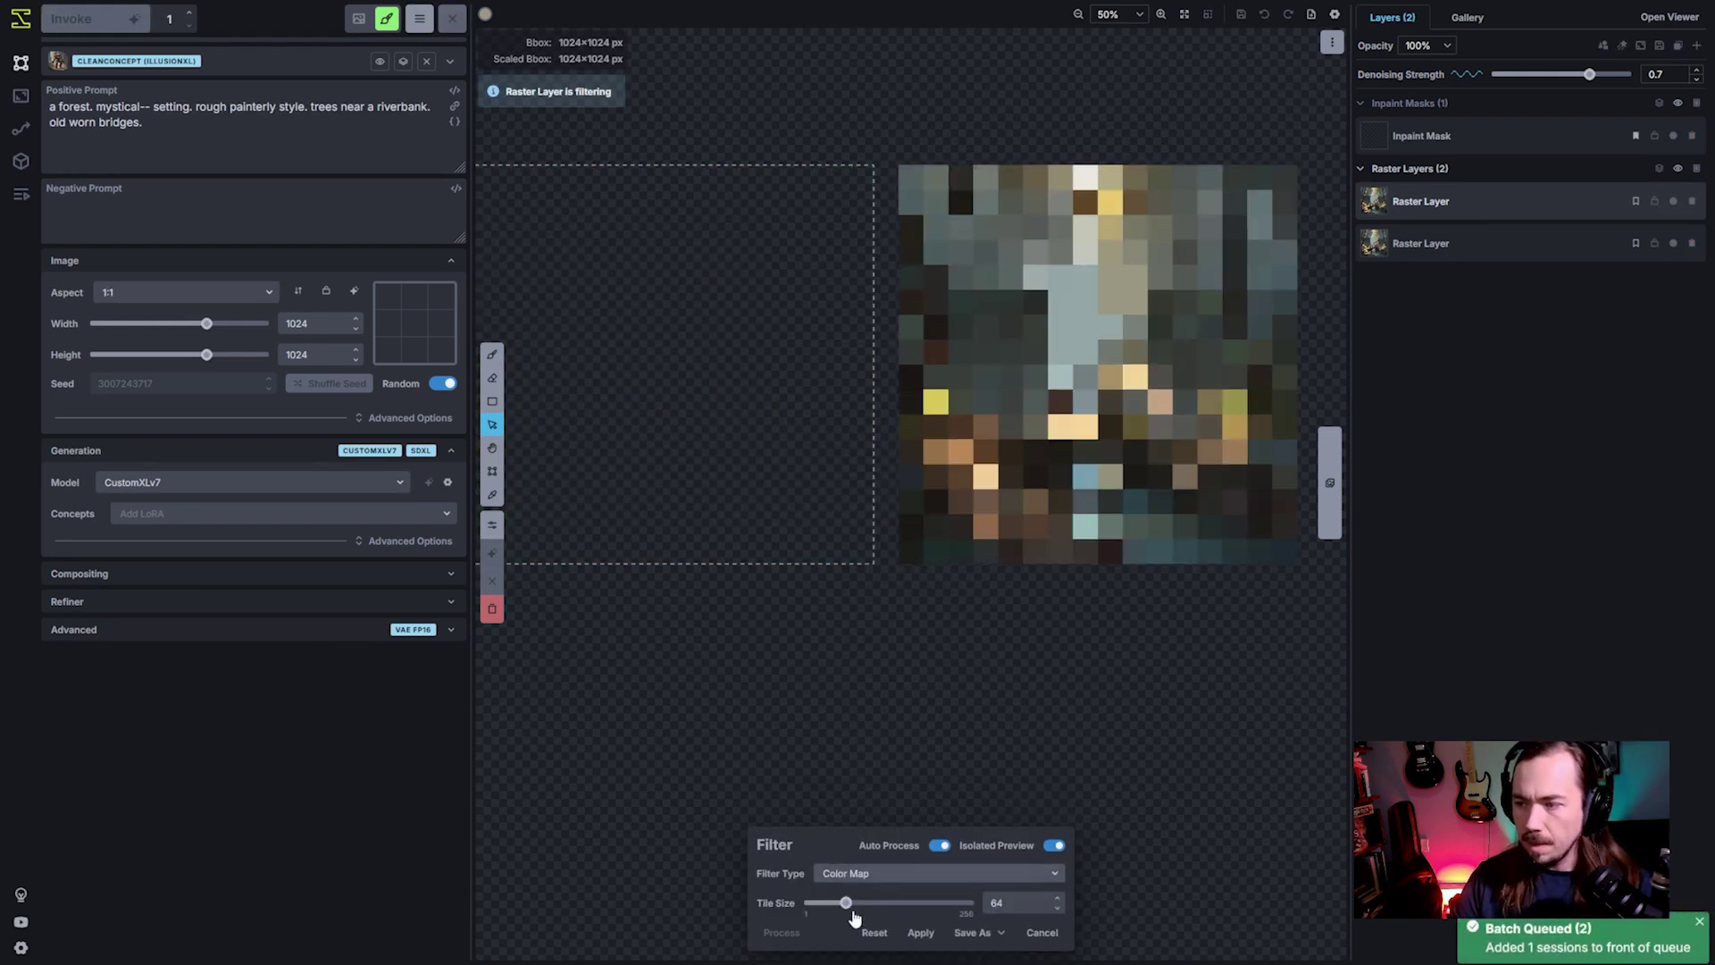
left_click_drag(846, 903, 913, 909)
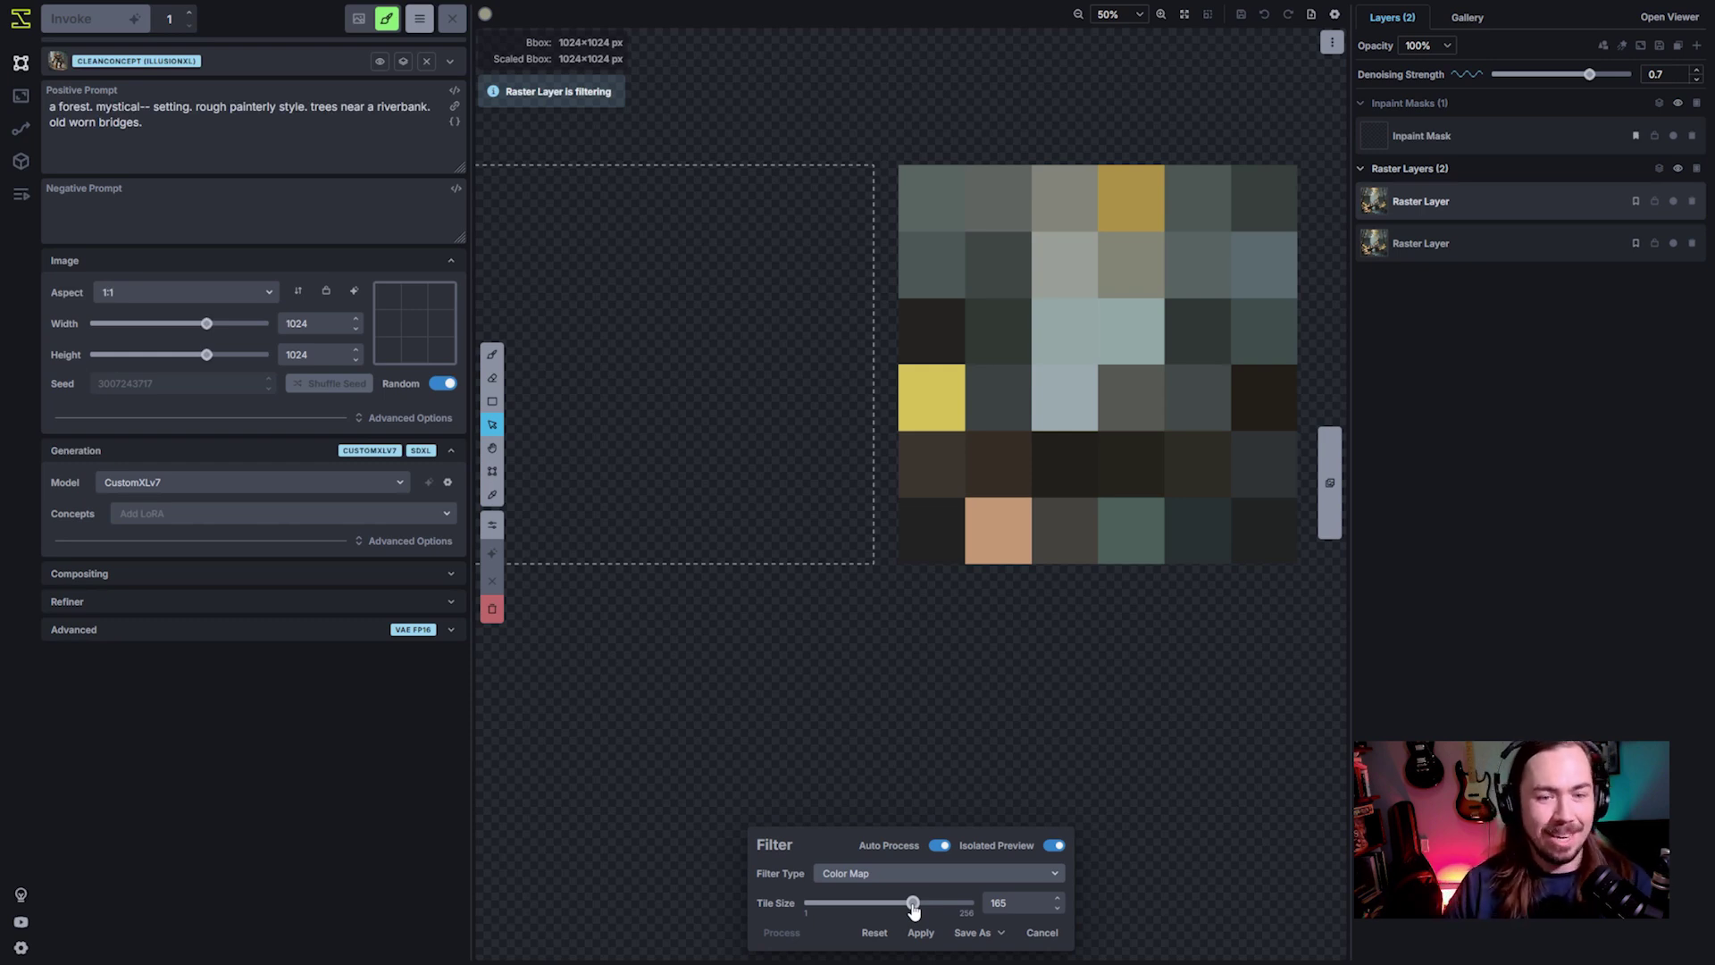
left_click_drag(912, 904, 903, 904)
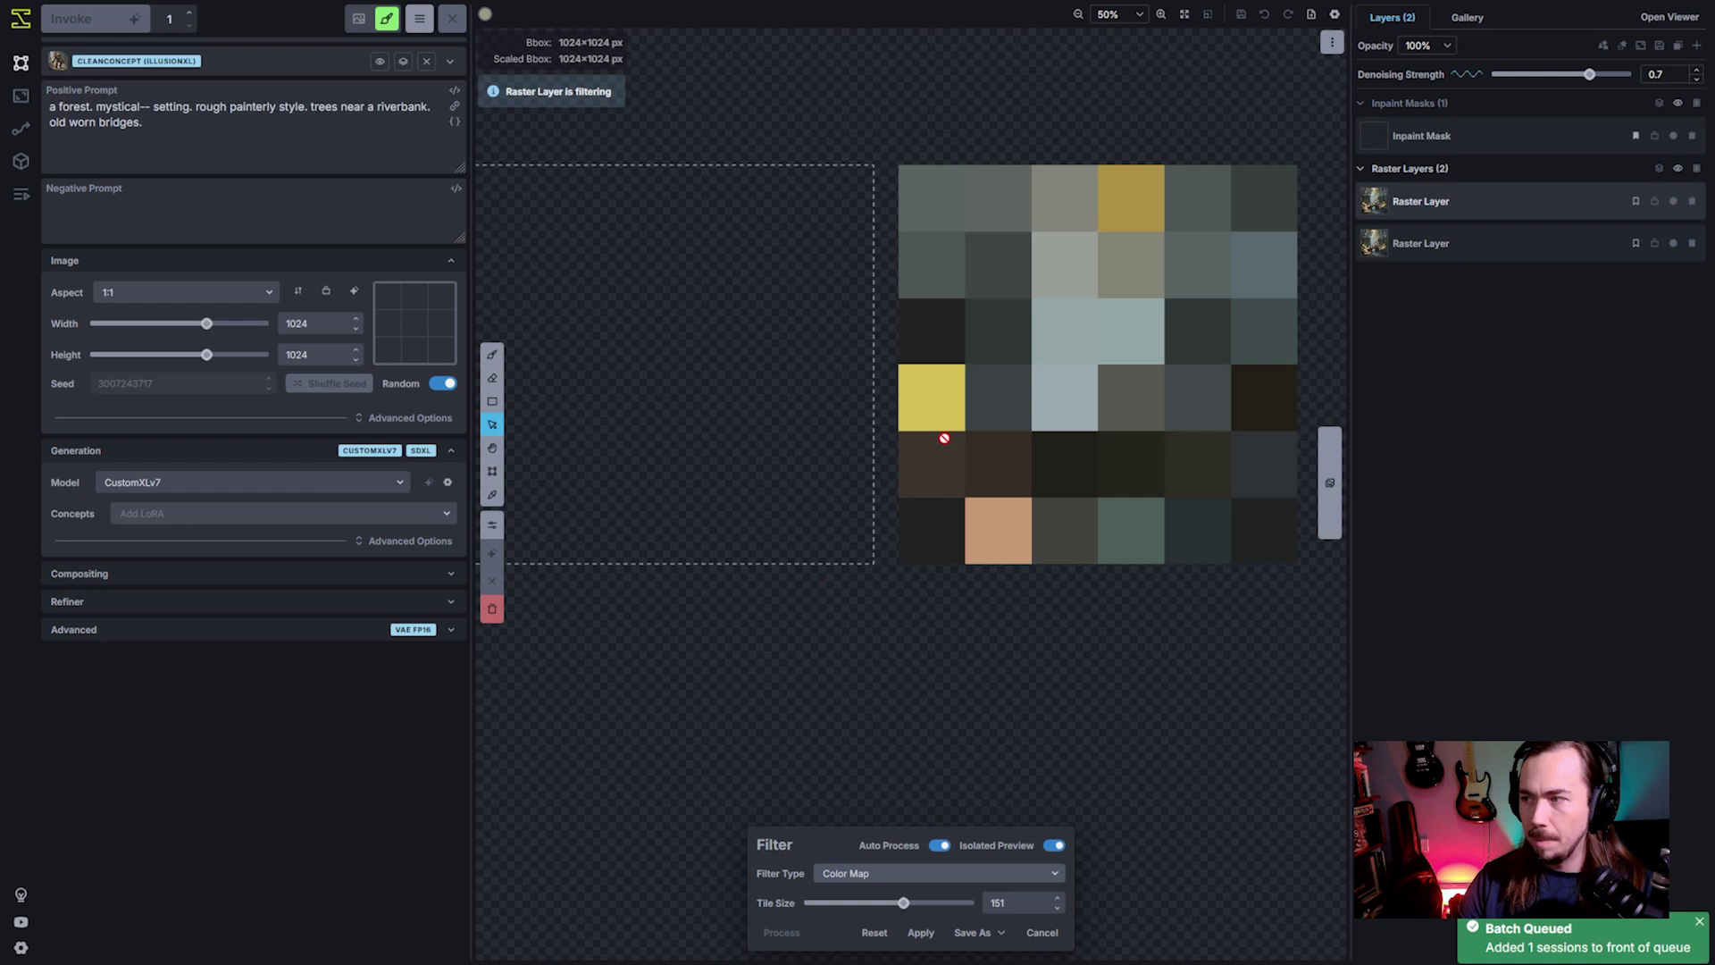
left_click(921, 931)
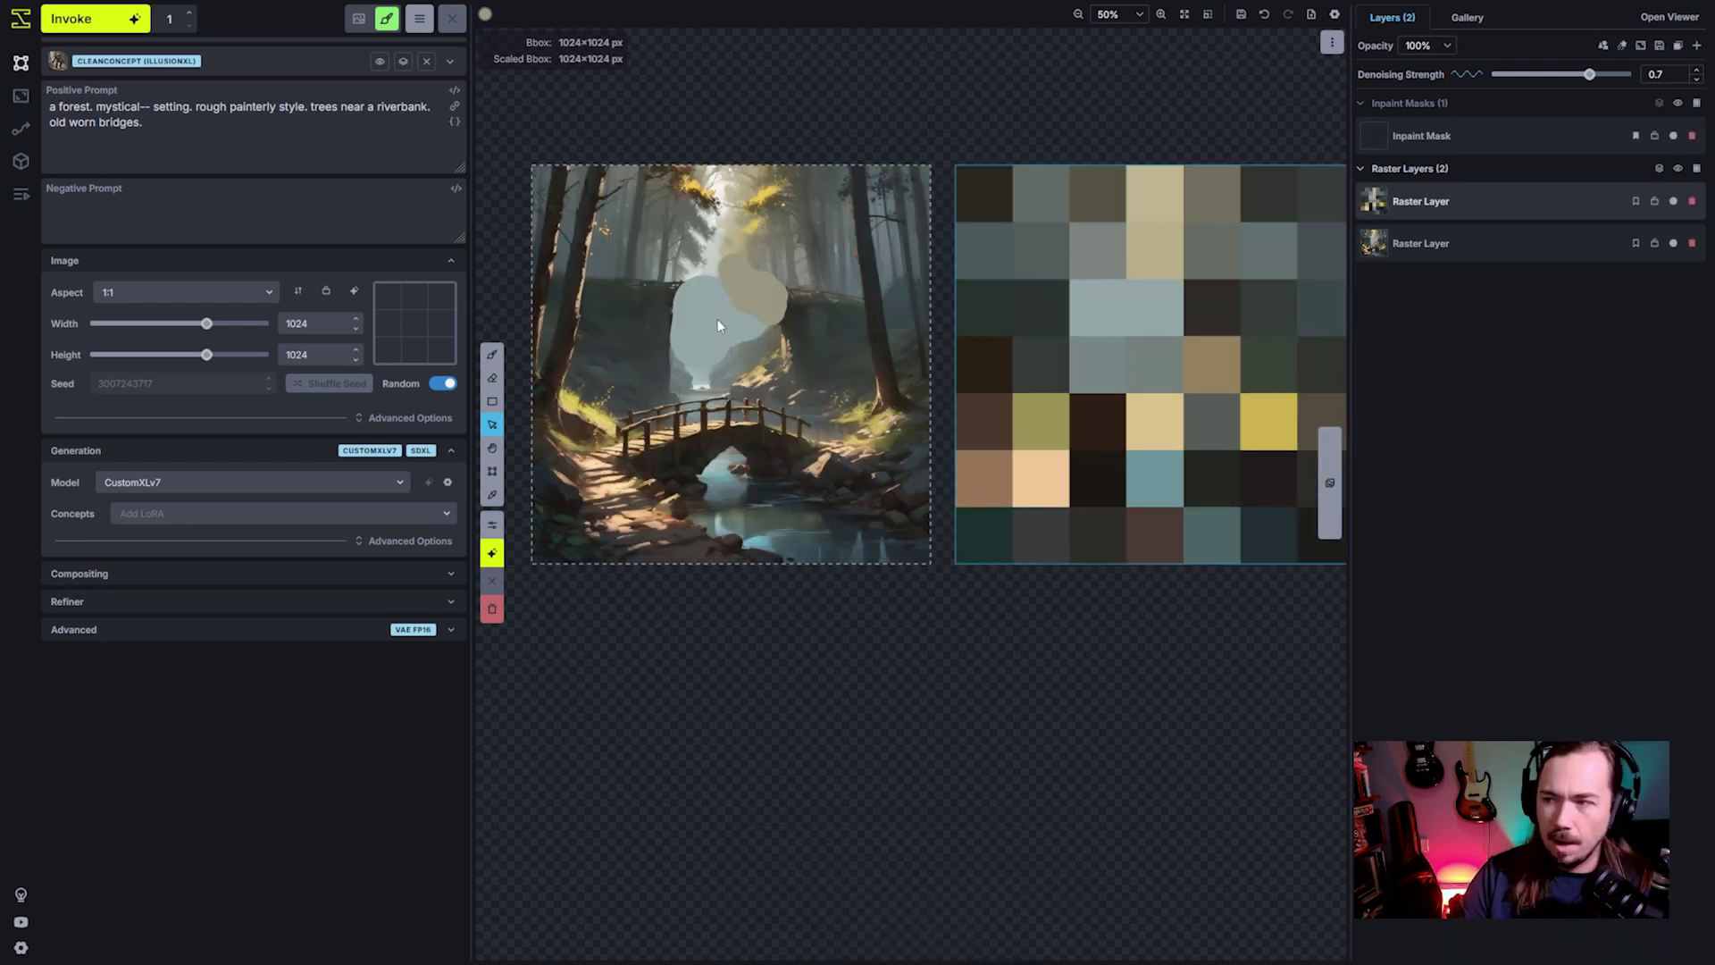
Step: On the original raster layer, paint over the upper bridge's left part with a 70 px brush, using sampled grey-green colours
left_click(1549, 252)
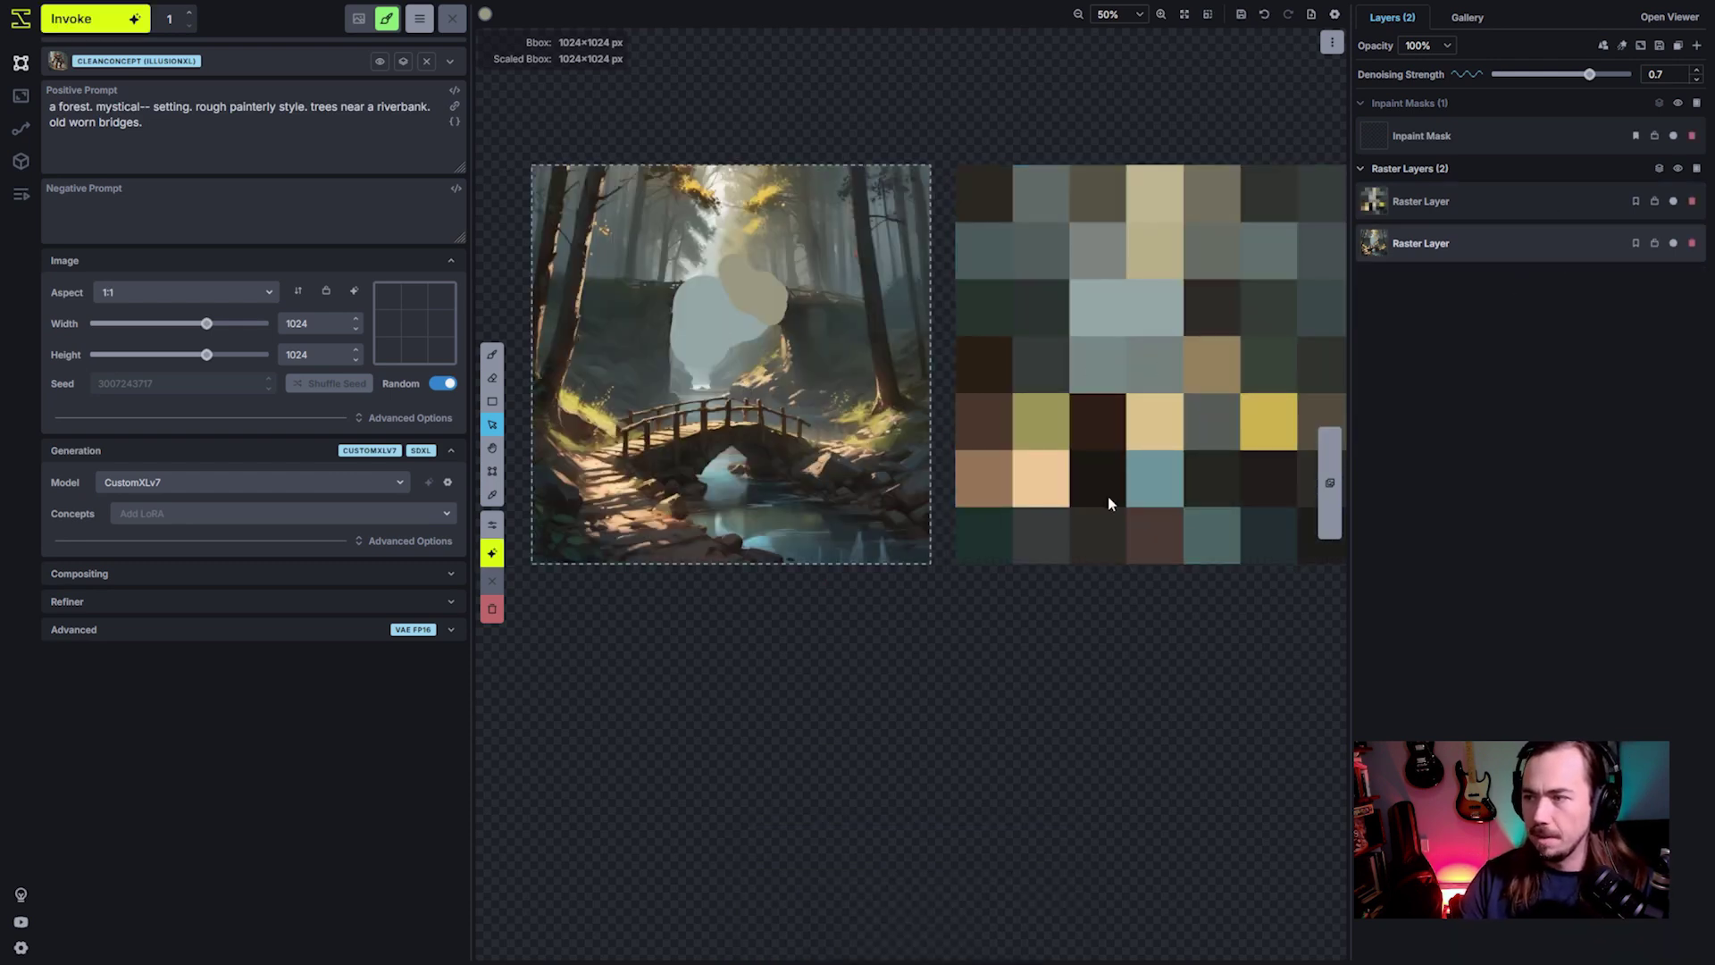
key("i")
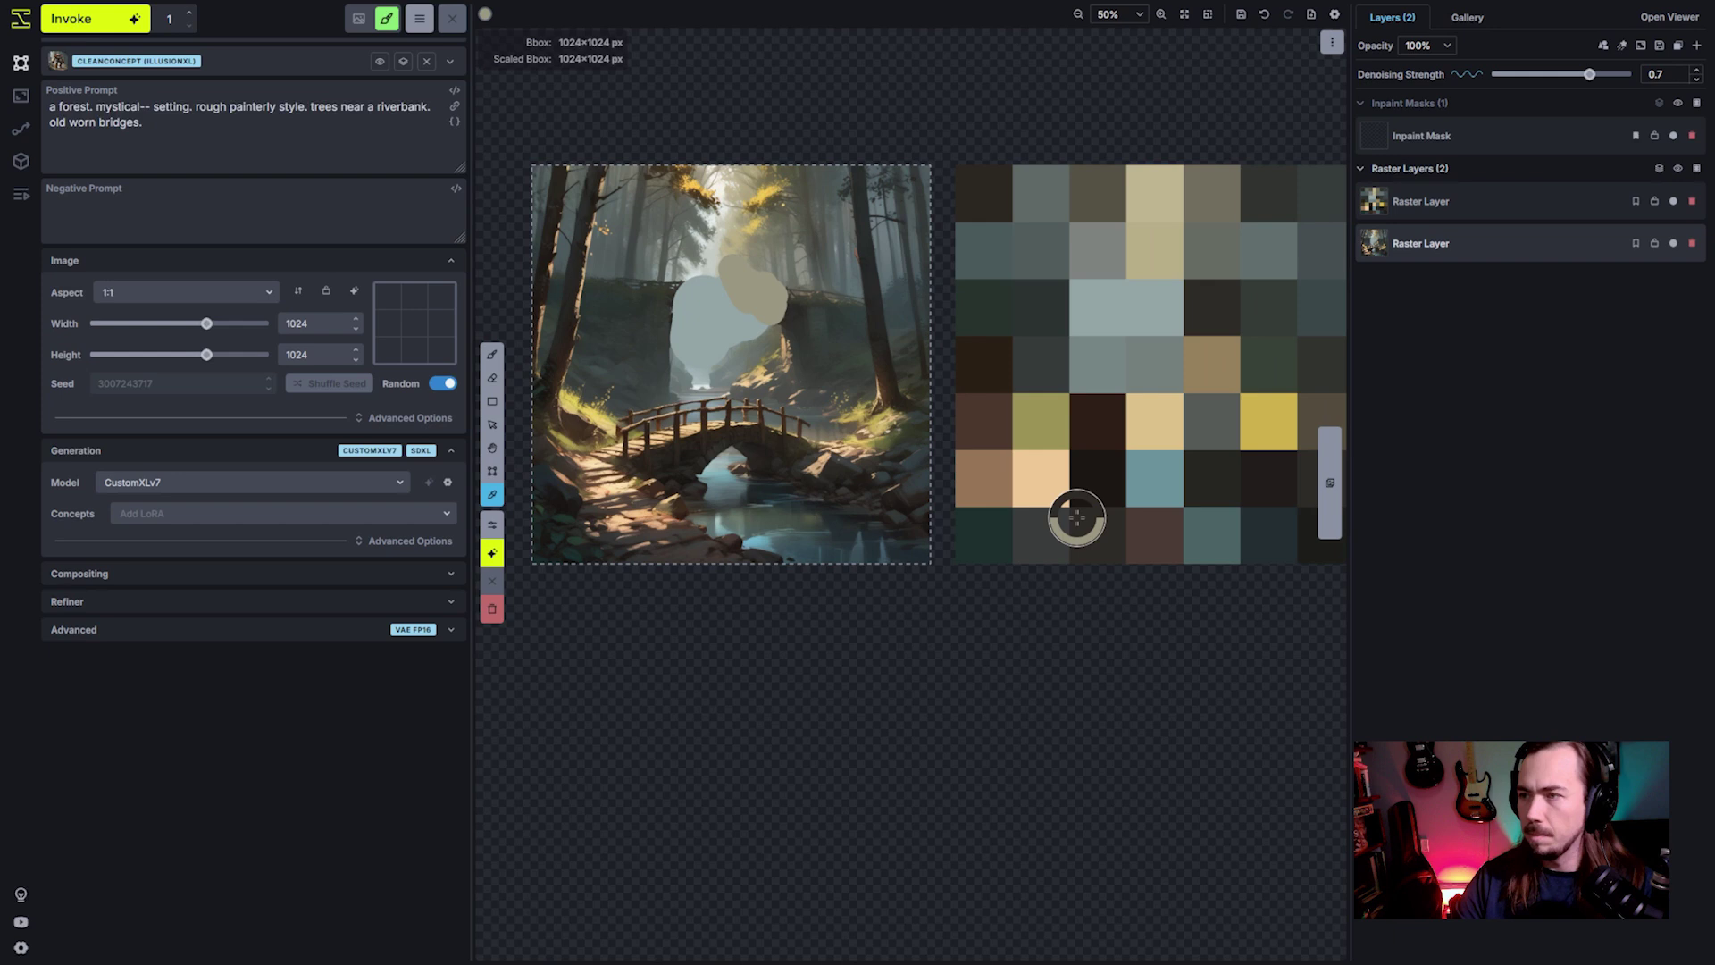
key("v")
key("b")
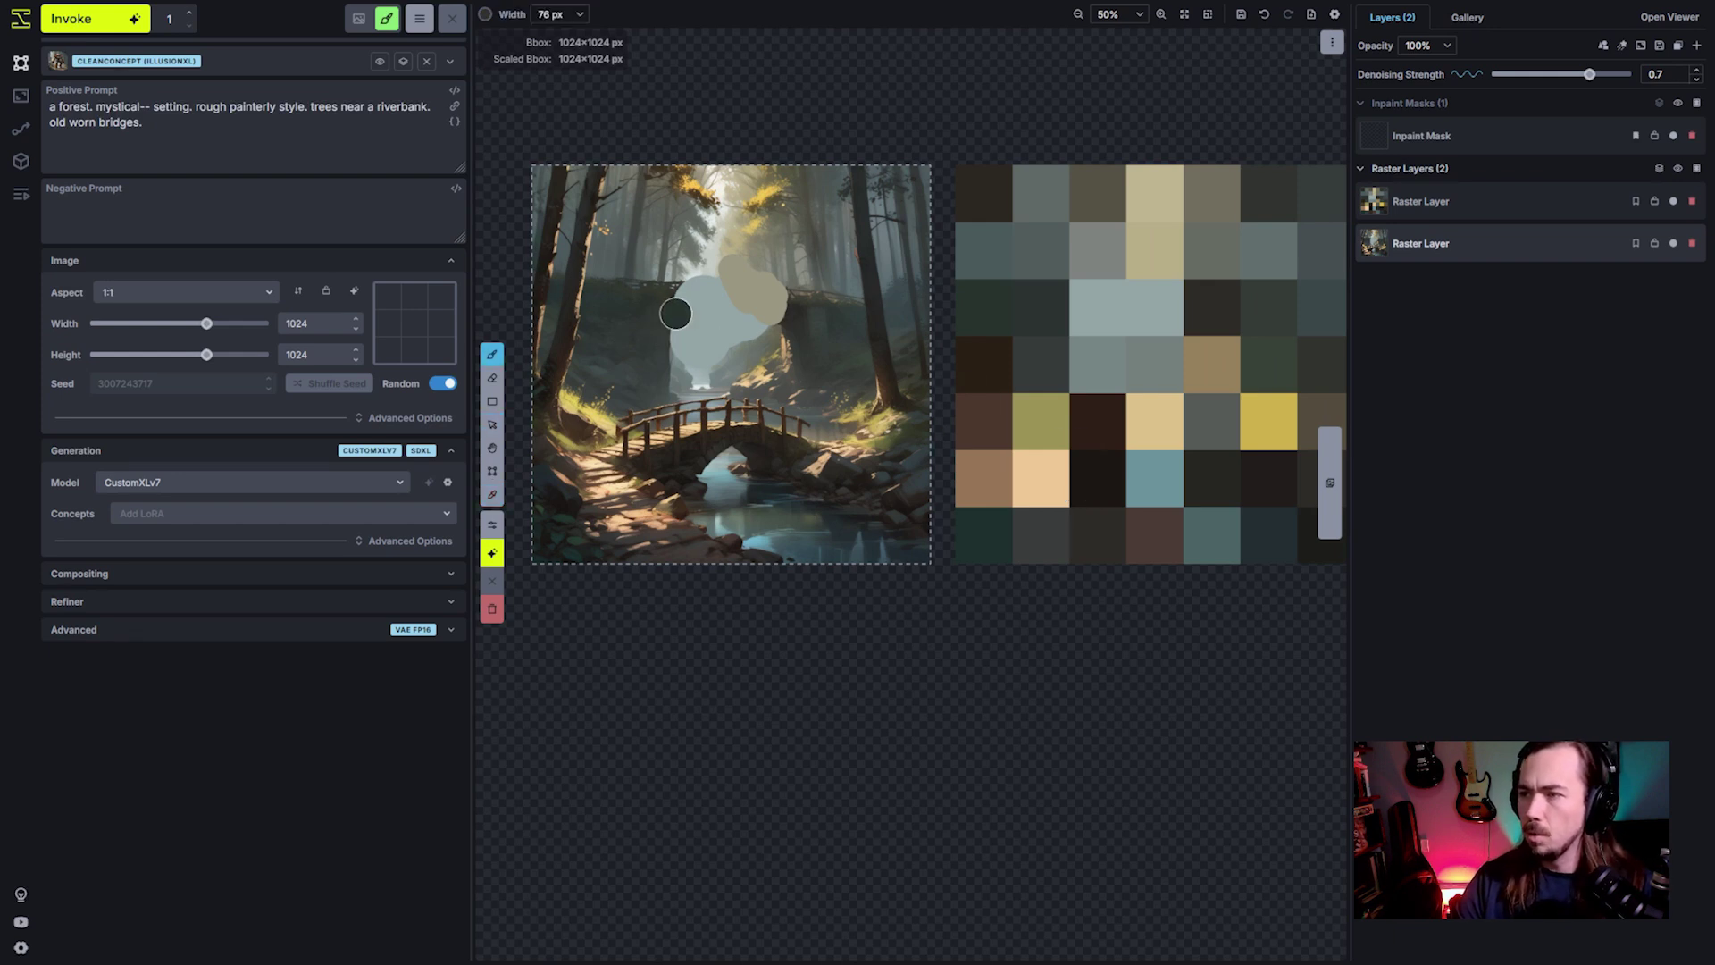
scroll(677, 313, "down", 5)
scroll(677, 312, "up", 5)
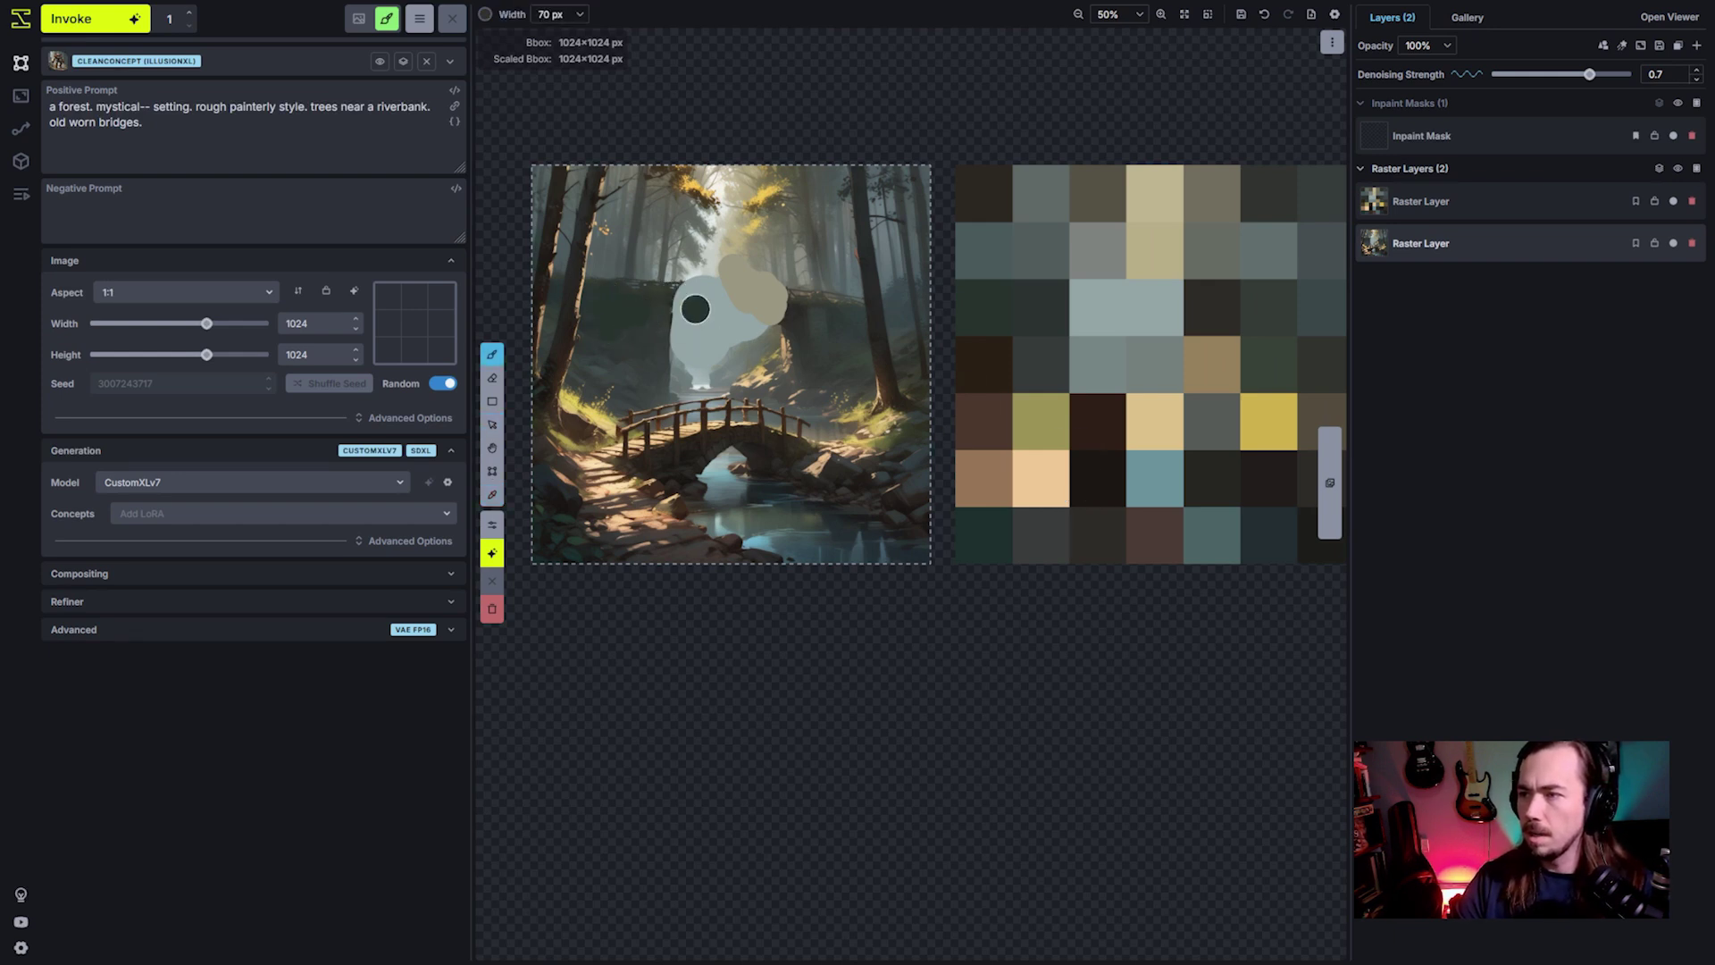
left_click(700, 307, "alt")
left_click_drag(692, 308, 615, 284)
key("alt")
left_click(646, 271, "alt")
left_click(612, 264, "alt")
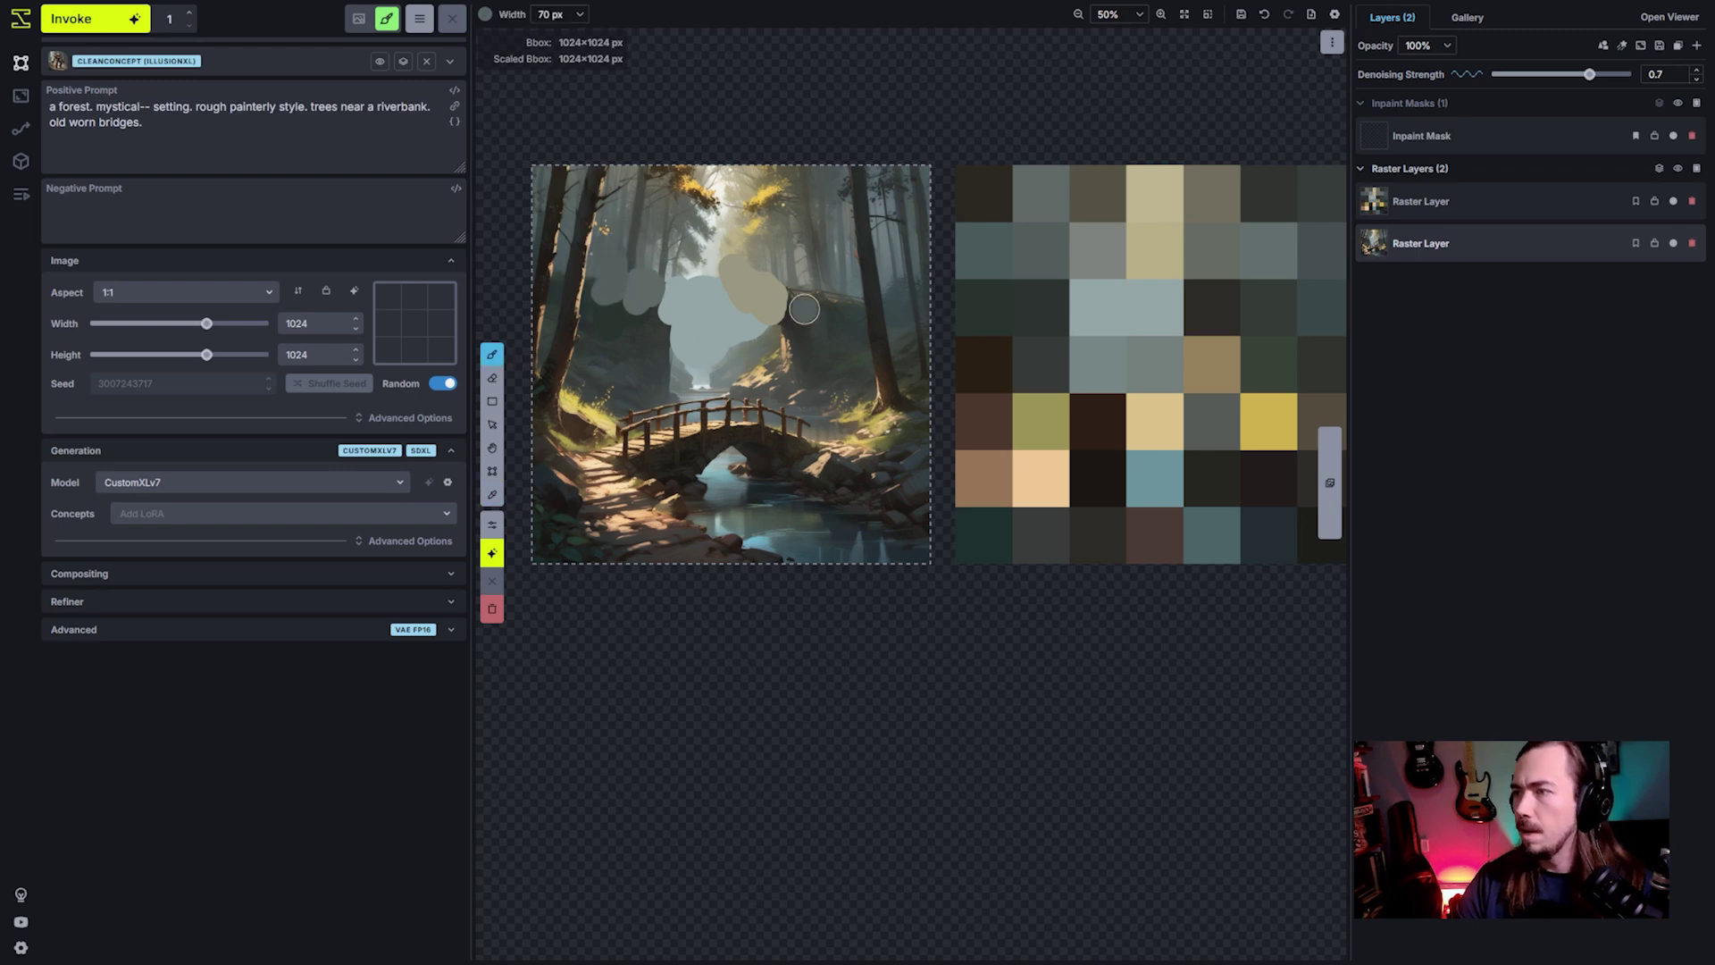
Step: Paint over the upper bridge's right part and add thin 21 px strokes down both sides of the misty opening
mouse_move(778, 333)
left_mouse_down()
mouse_move(829, 322)
mouse_move(806, 311)
mouse_move(829, 290)
mouse_move(853, 312)
mouse_move(788, 366)
left_mouse_up()
left_click(804, 283, "alt")
left_click(840, 302, "alt")
scroll(824, 303, "down", 7)
mouse_move(799, 275)
left_mouse_down()
mouse_move(807, 338)
mouse_move(828, 348)
left_mouse_up()
left_click(664, 265, "alt")
left_click_drag(662, 277, 653, 368)
Step: Regenerate the painted-over forest scene, accept the result and move the bounding box onto the empty canvas beside it
key("ctrl+Return")
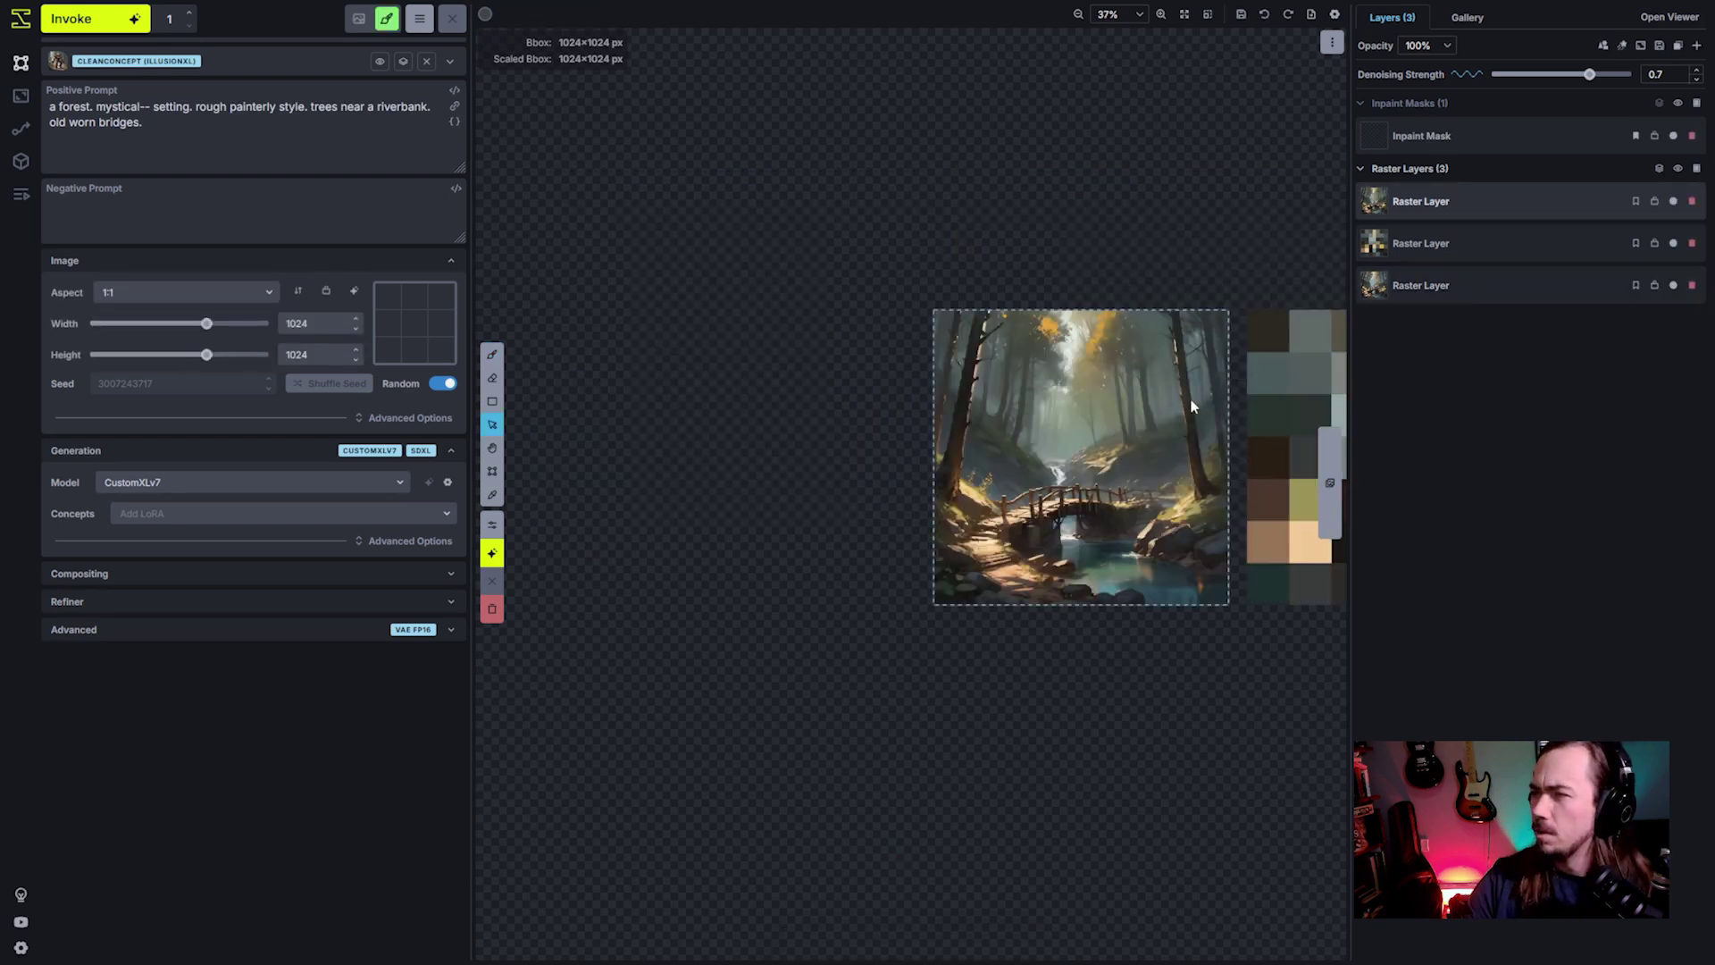
left_click_drag(1141, 451, 842, 436)
key("c")
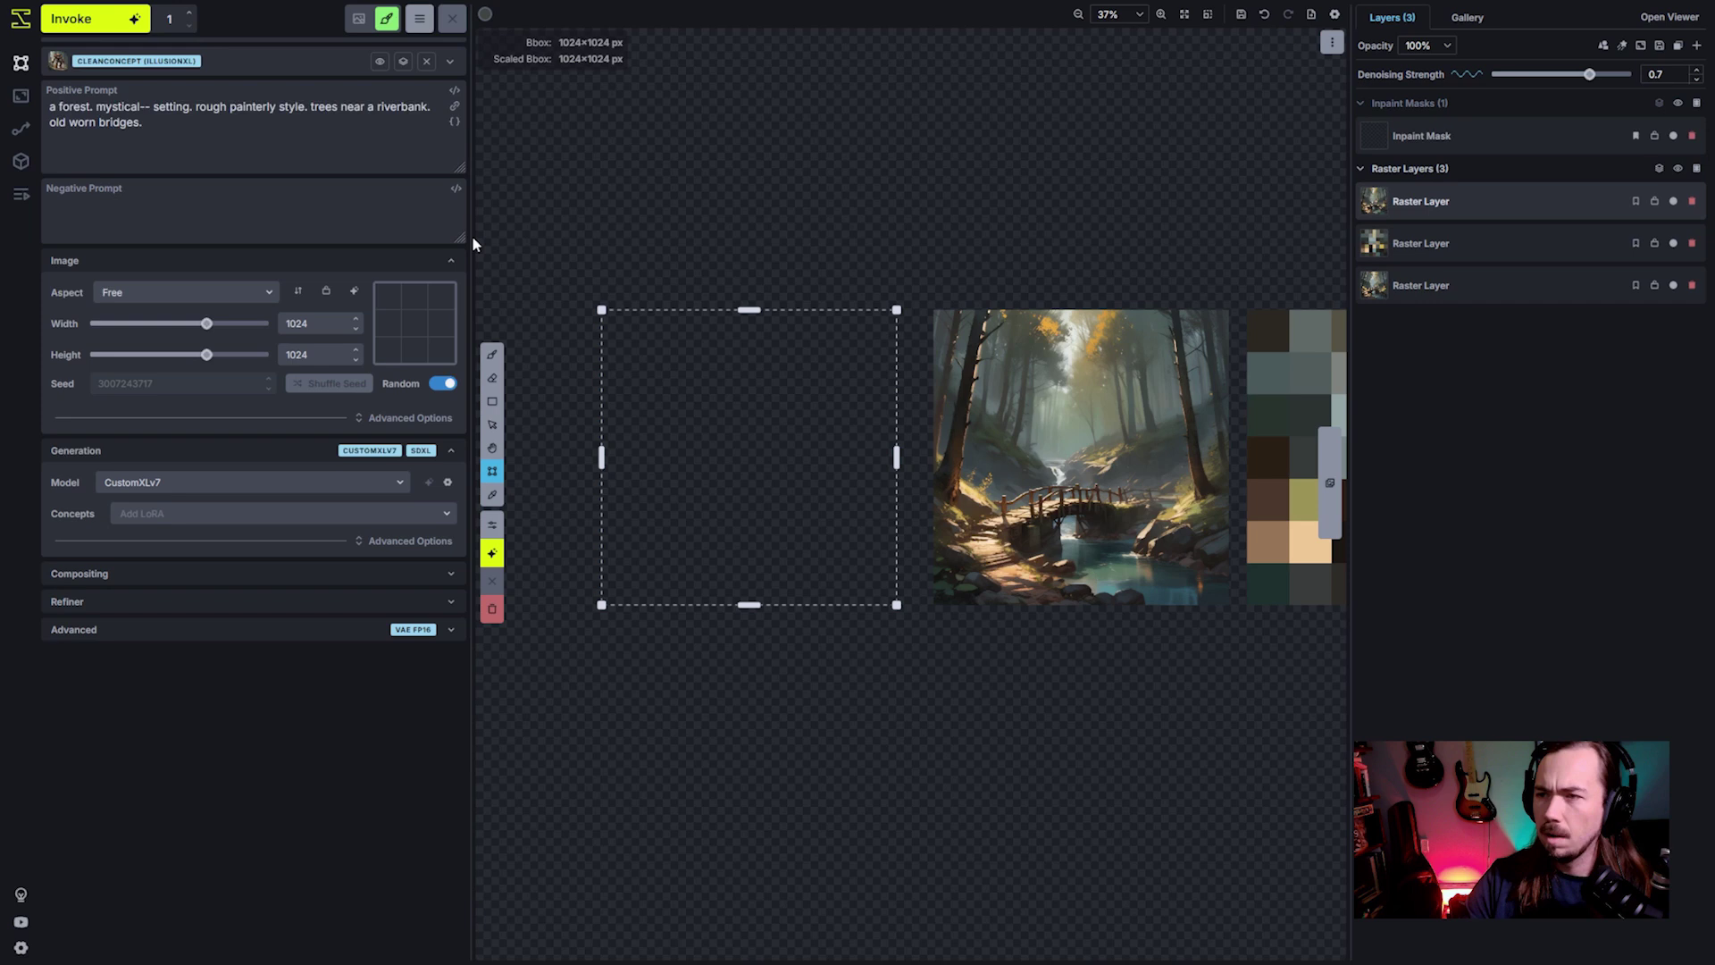
Step: Generate a character with the prompt "a panda walking. monk attire. white background. simple zen peaceful." and accept the fourth result
left_click(185, 123)
key("ctrl+a")
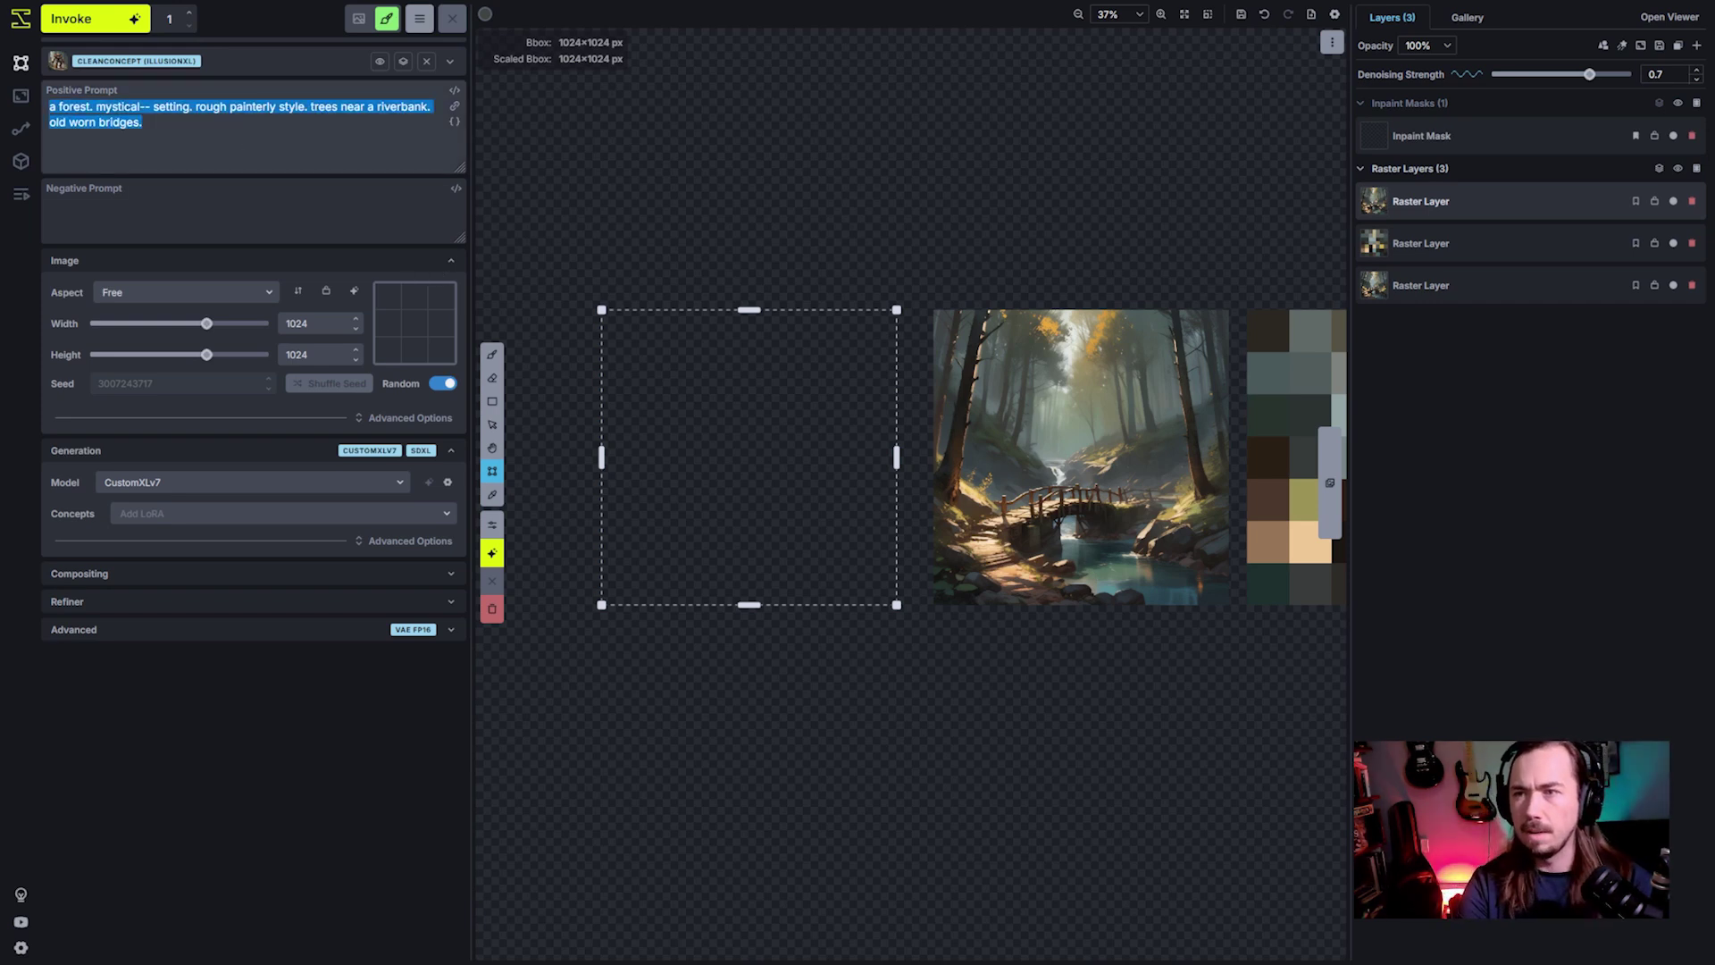
type("a panda st")
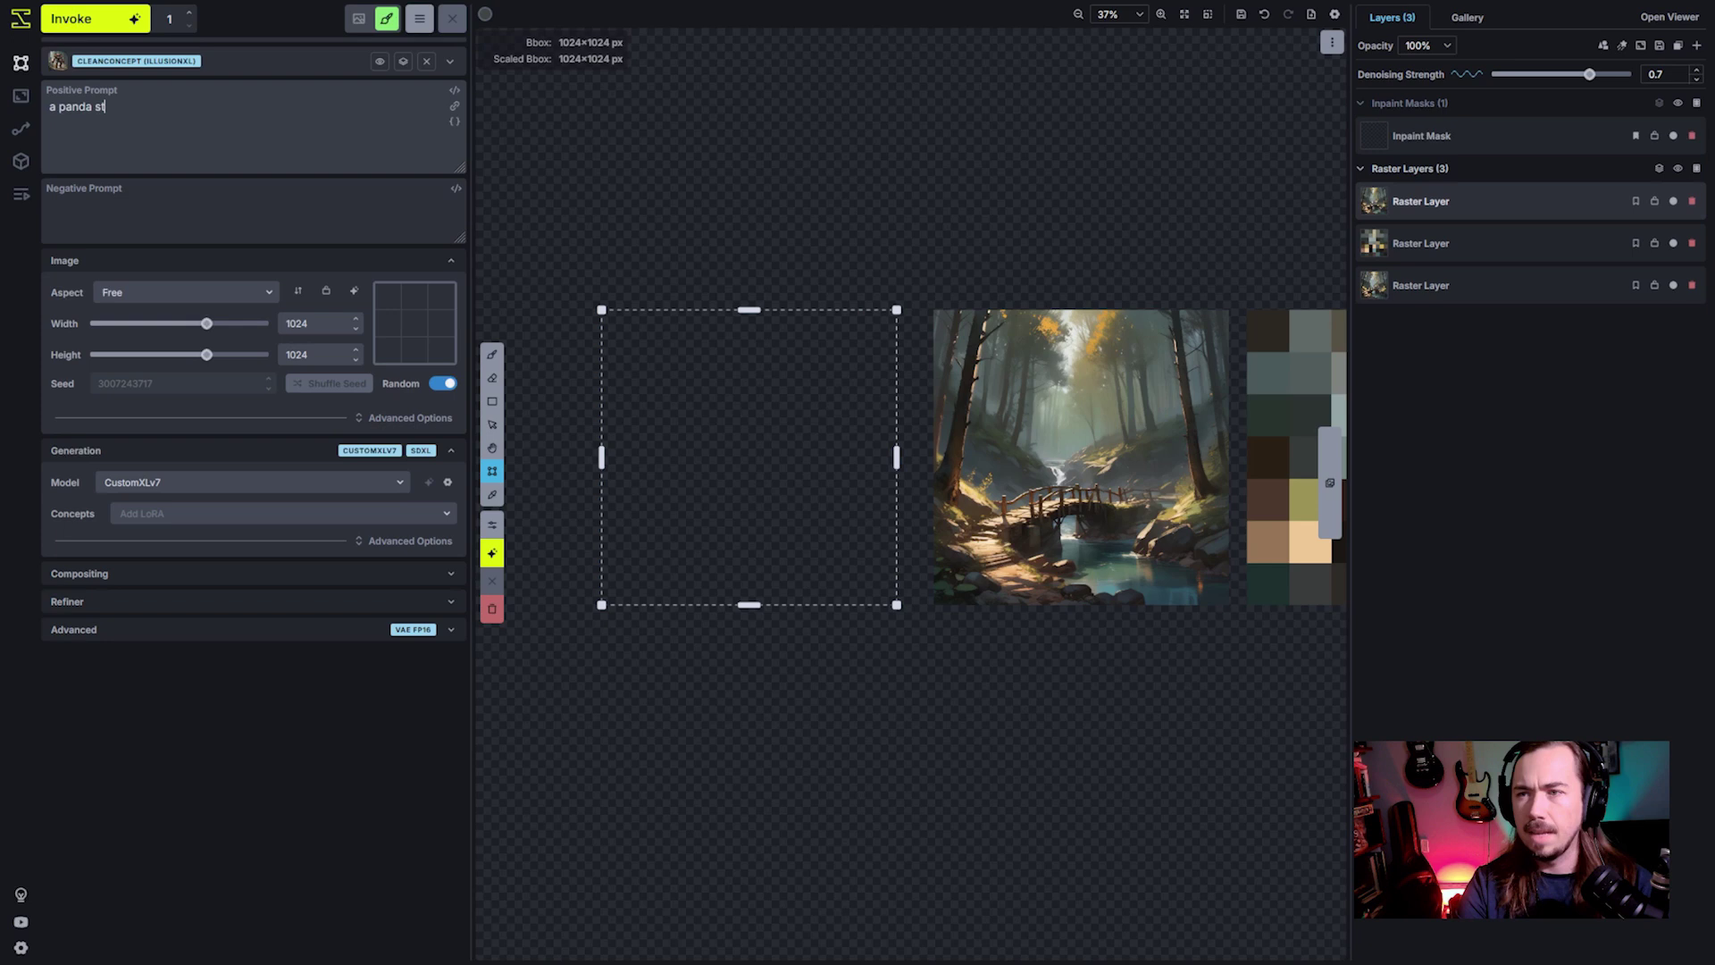
type("anding. monk attire. w")
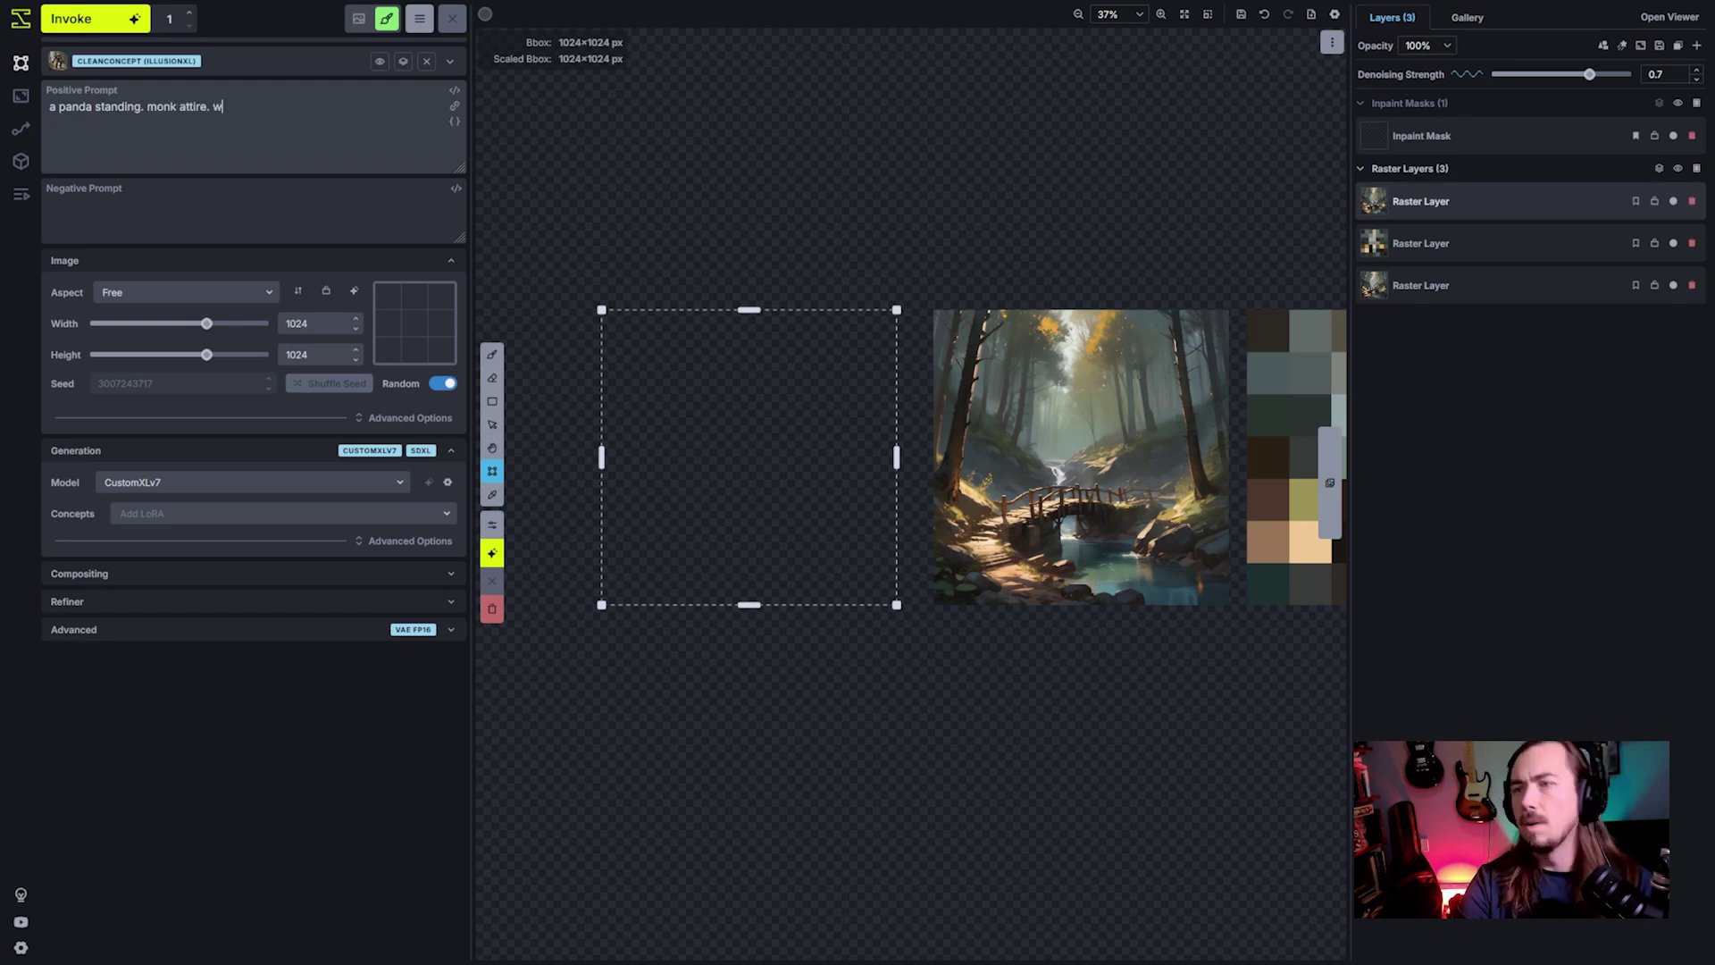
type("hite background. si")
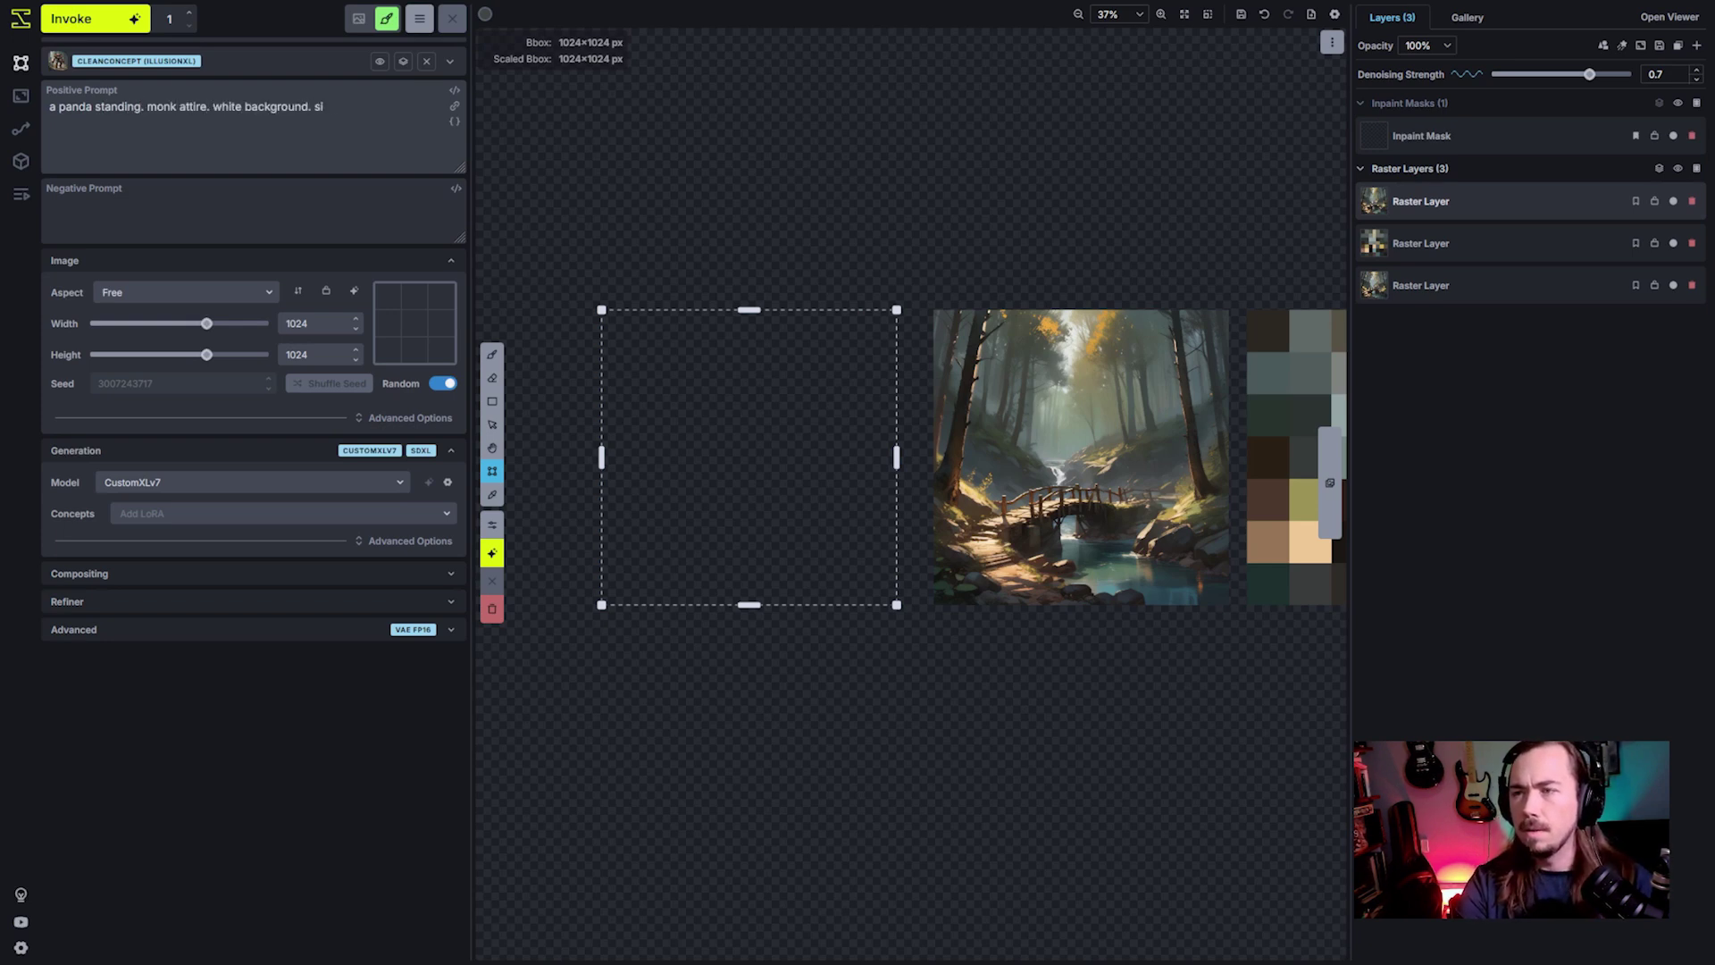
type("mply")
key("BackSpace")
key("BackSpace")
type("e zen peaceful.")
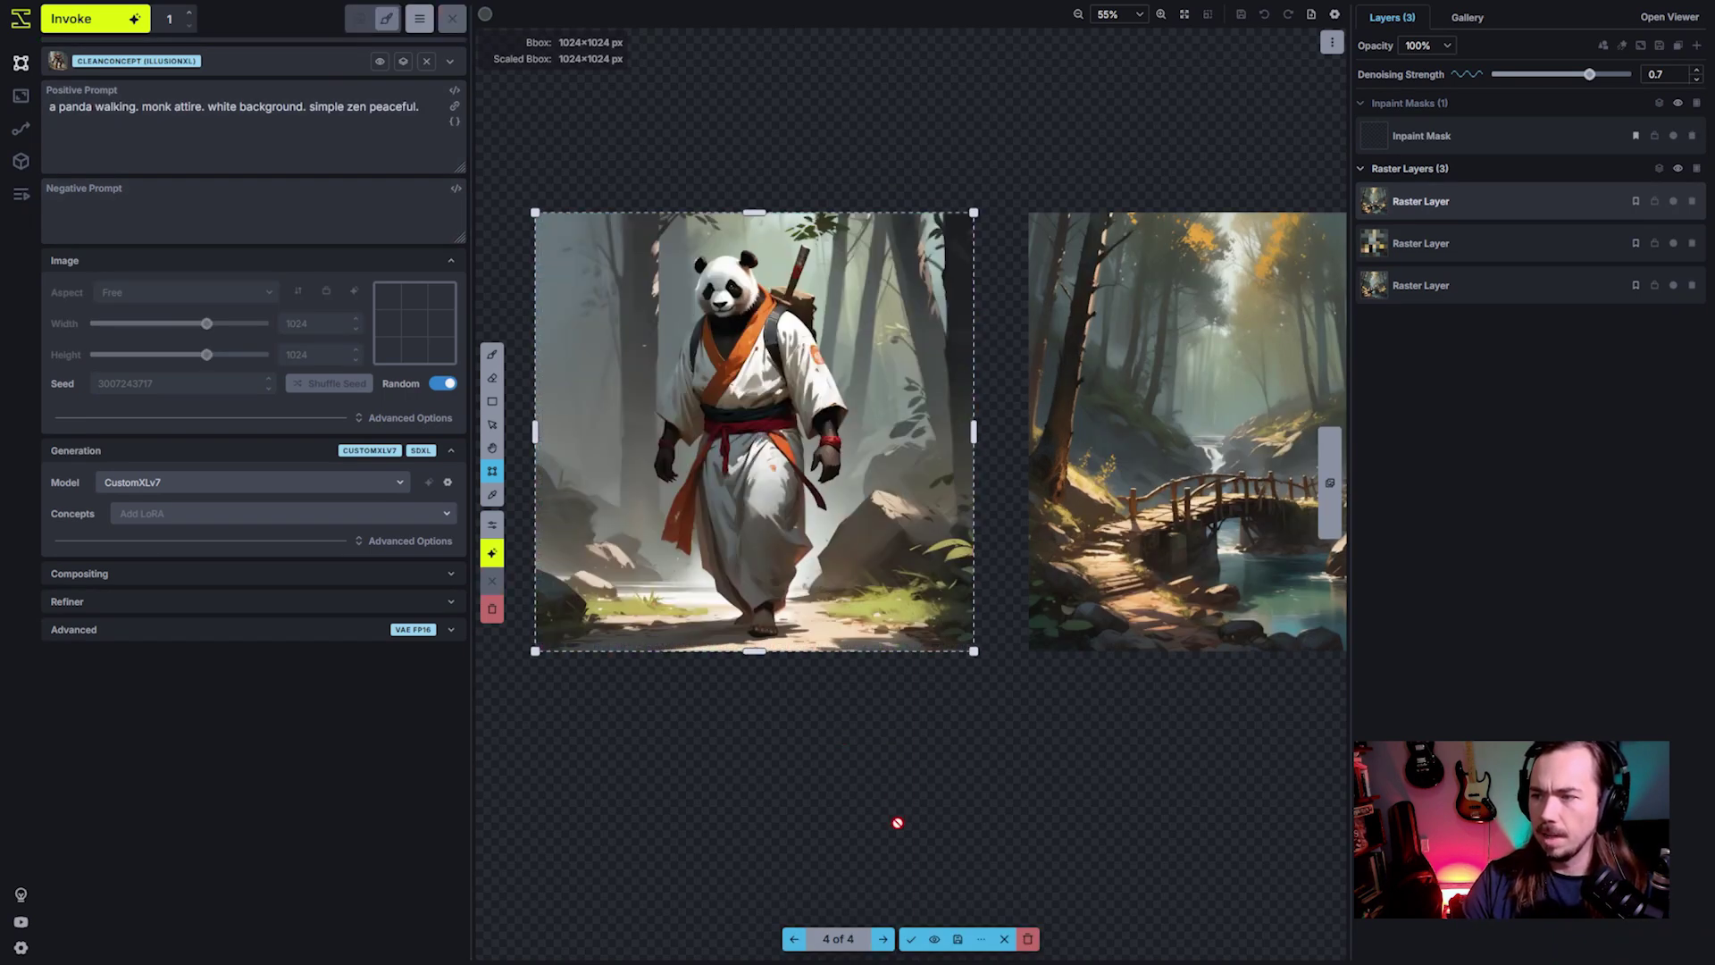
left_click(911, 939)
Step: Isolate the panda from its background using Select Object with include points on its head and lower robe
right_click(849, 636)
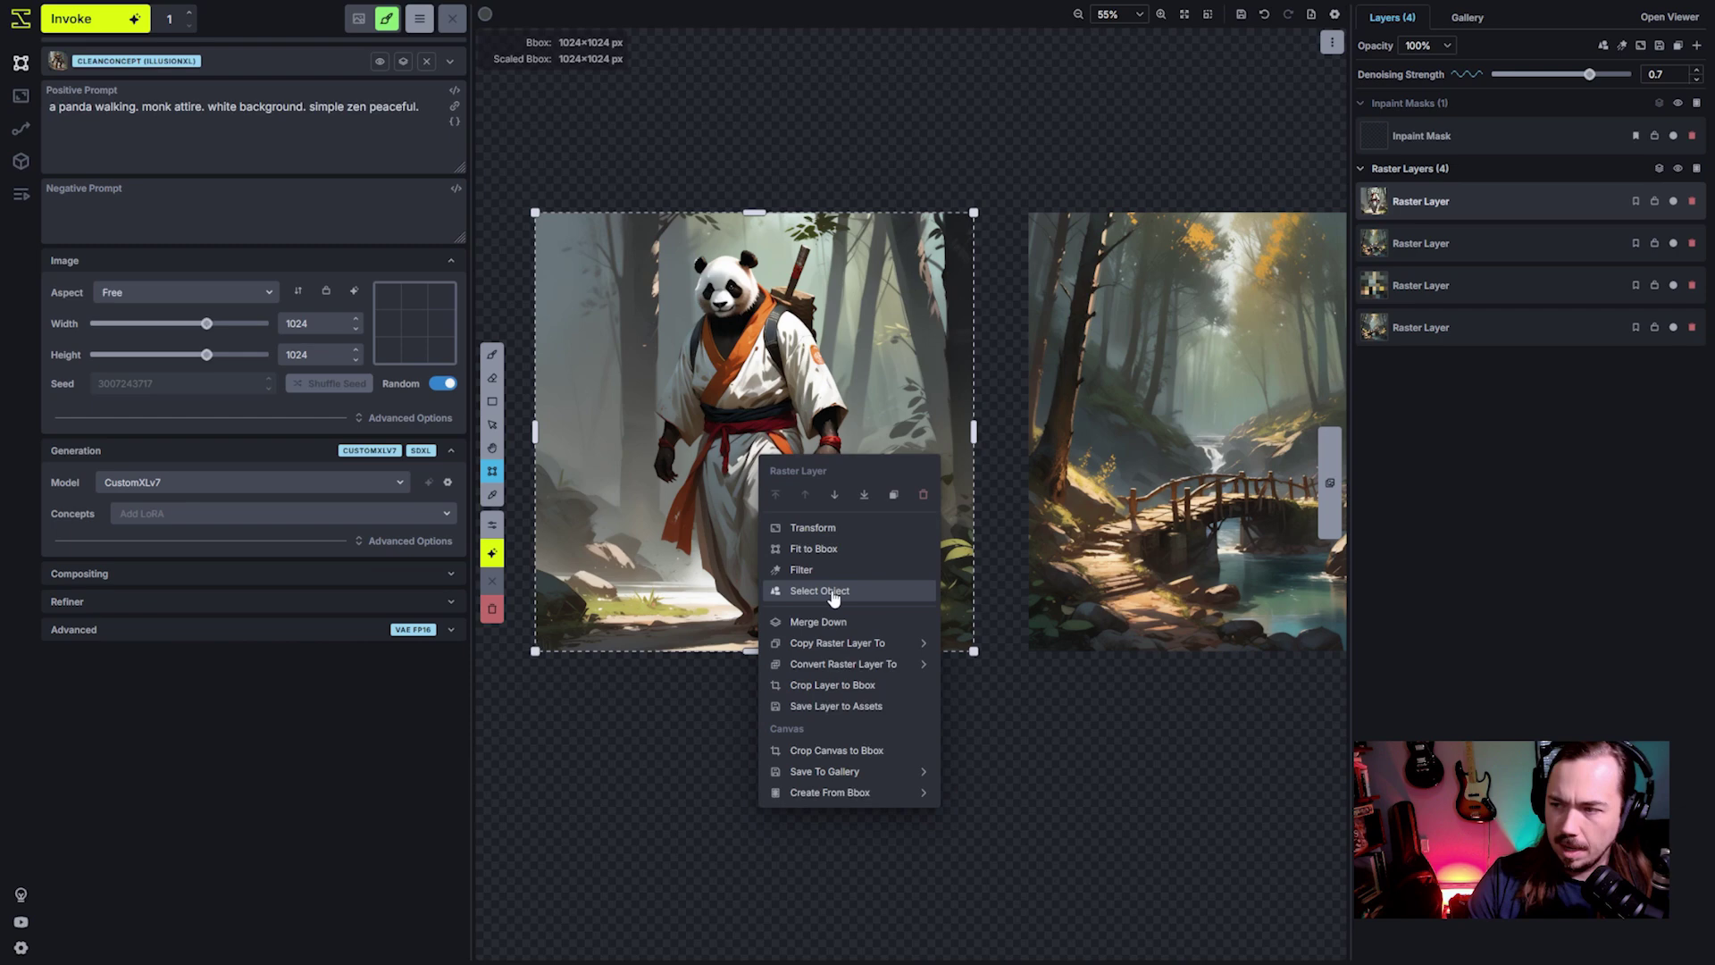
left_click(832, 591)
left_click(746, 578)
left_click(731, 284)
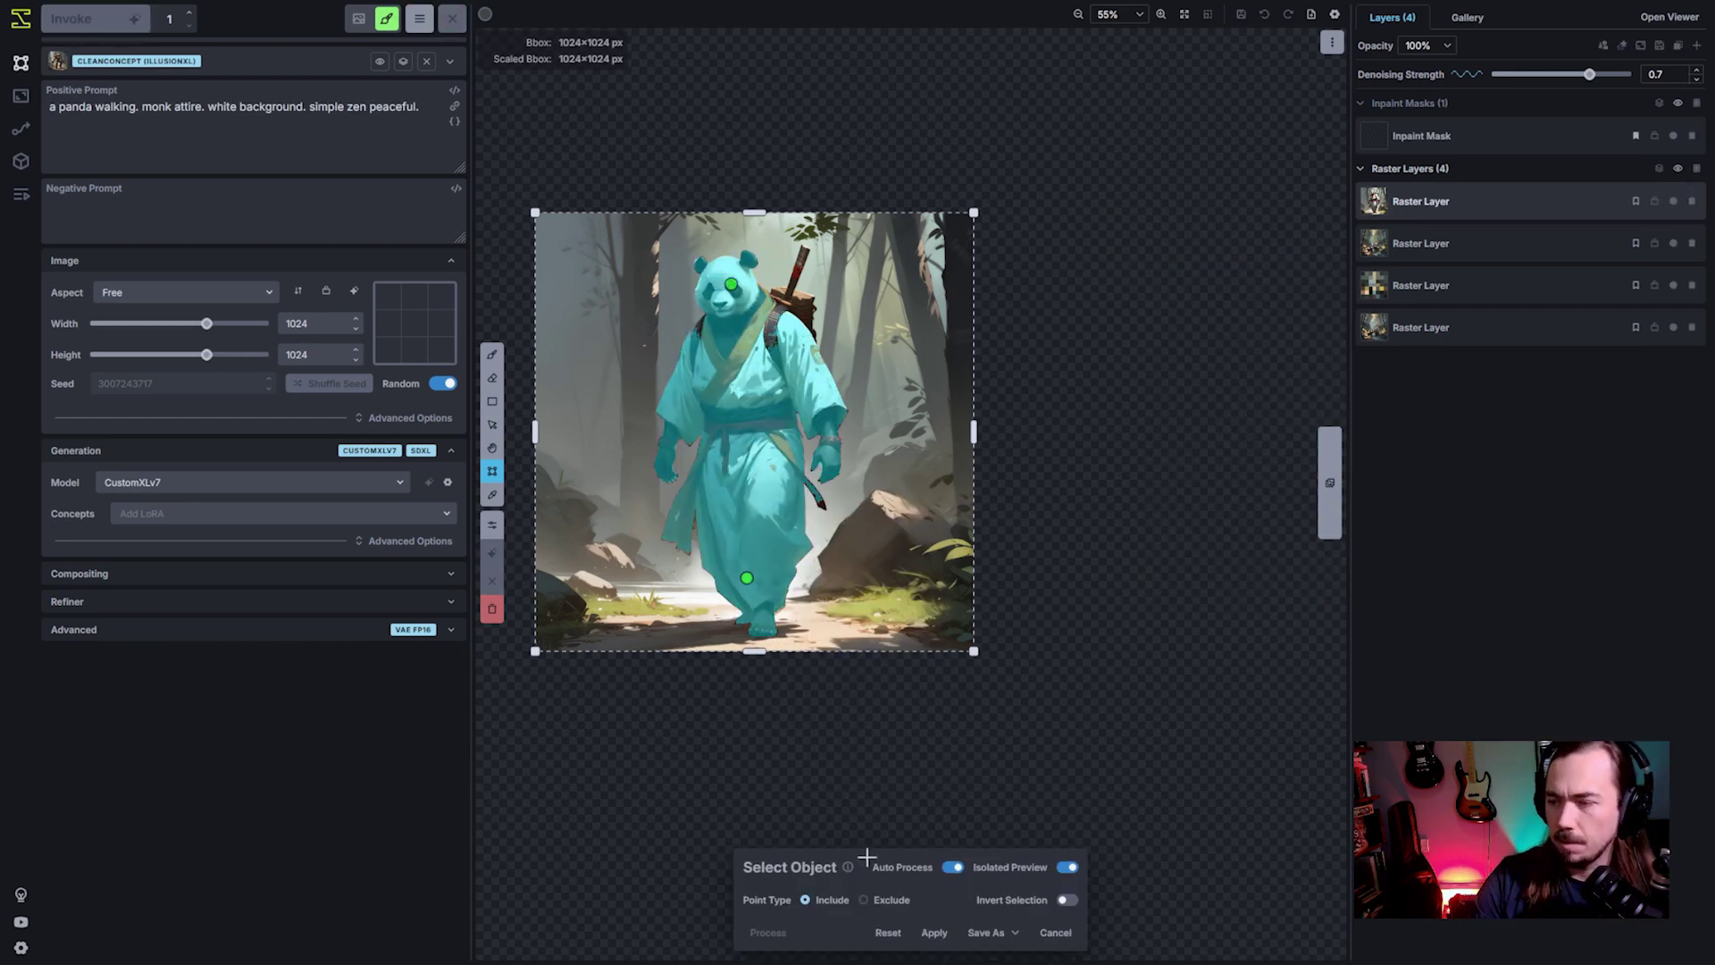
left_click(934, 932)
Step: Move the isolated panda over the forest scene and transform it down to about half its size
key("v")
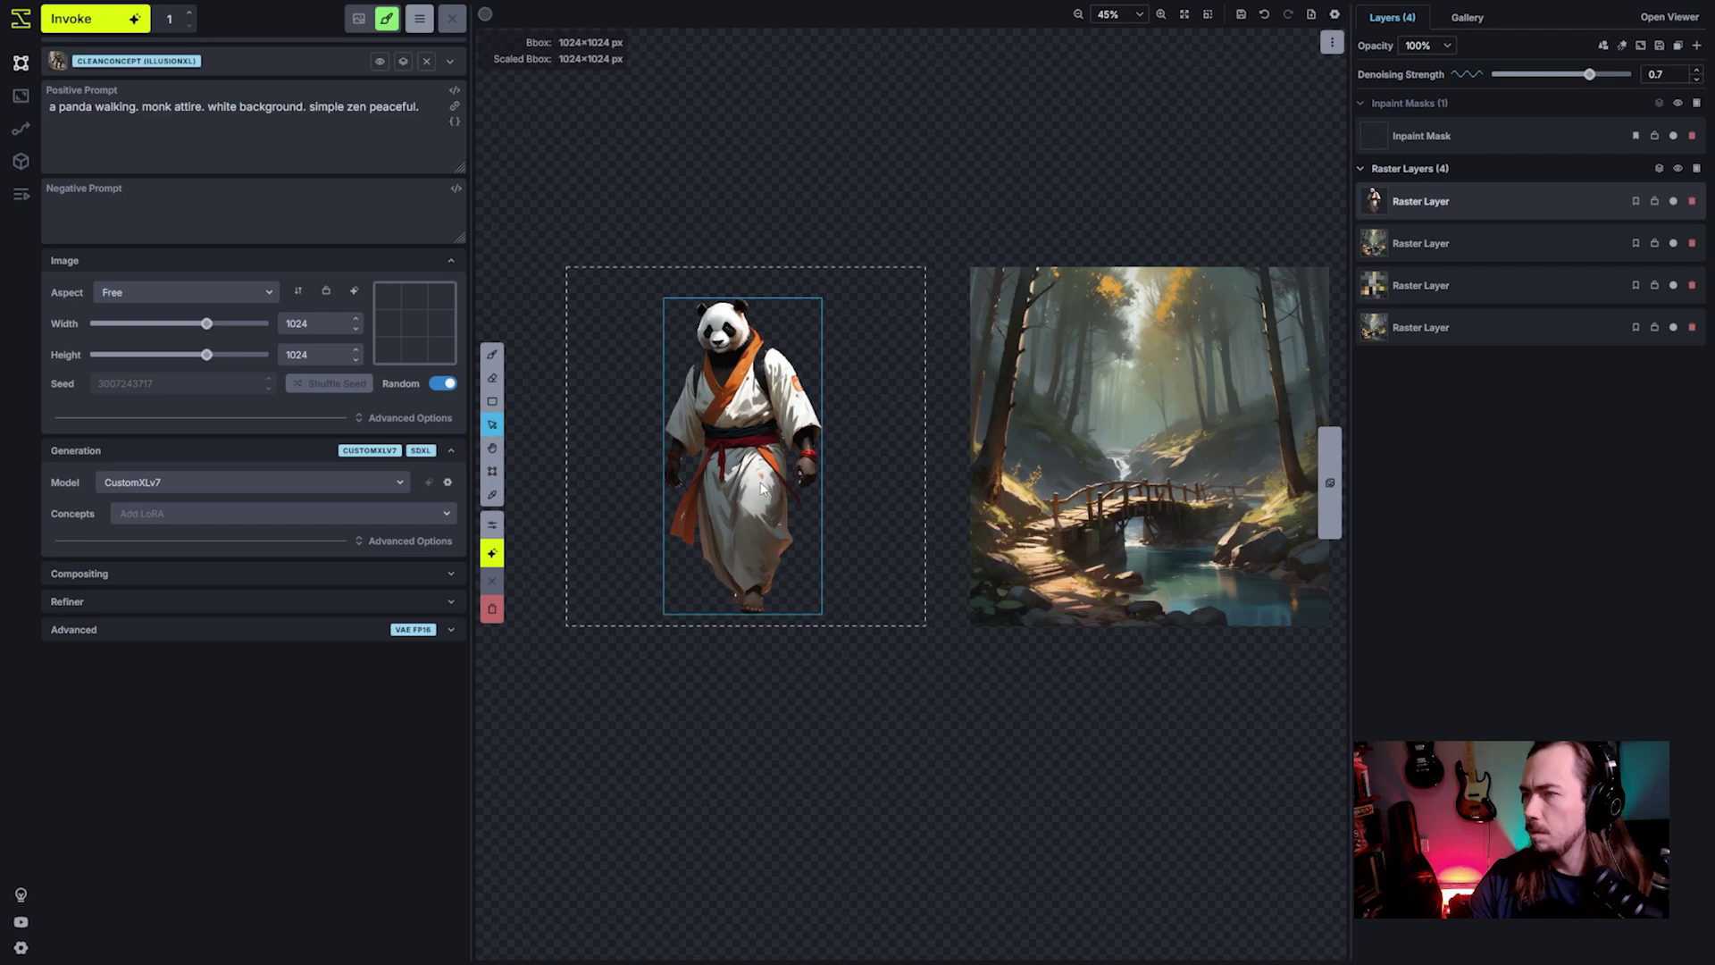
left_click_drag(759, 480, 1177, 450)
key("shift+t")
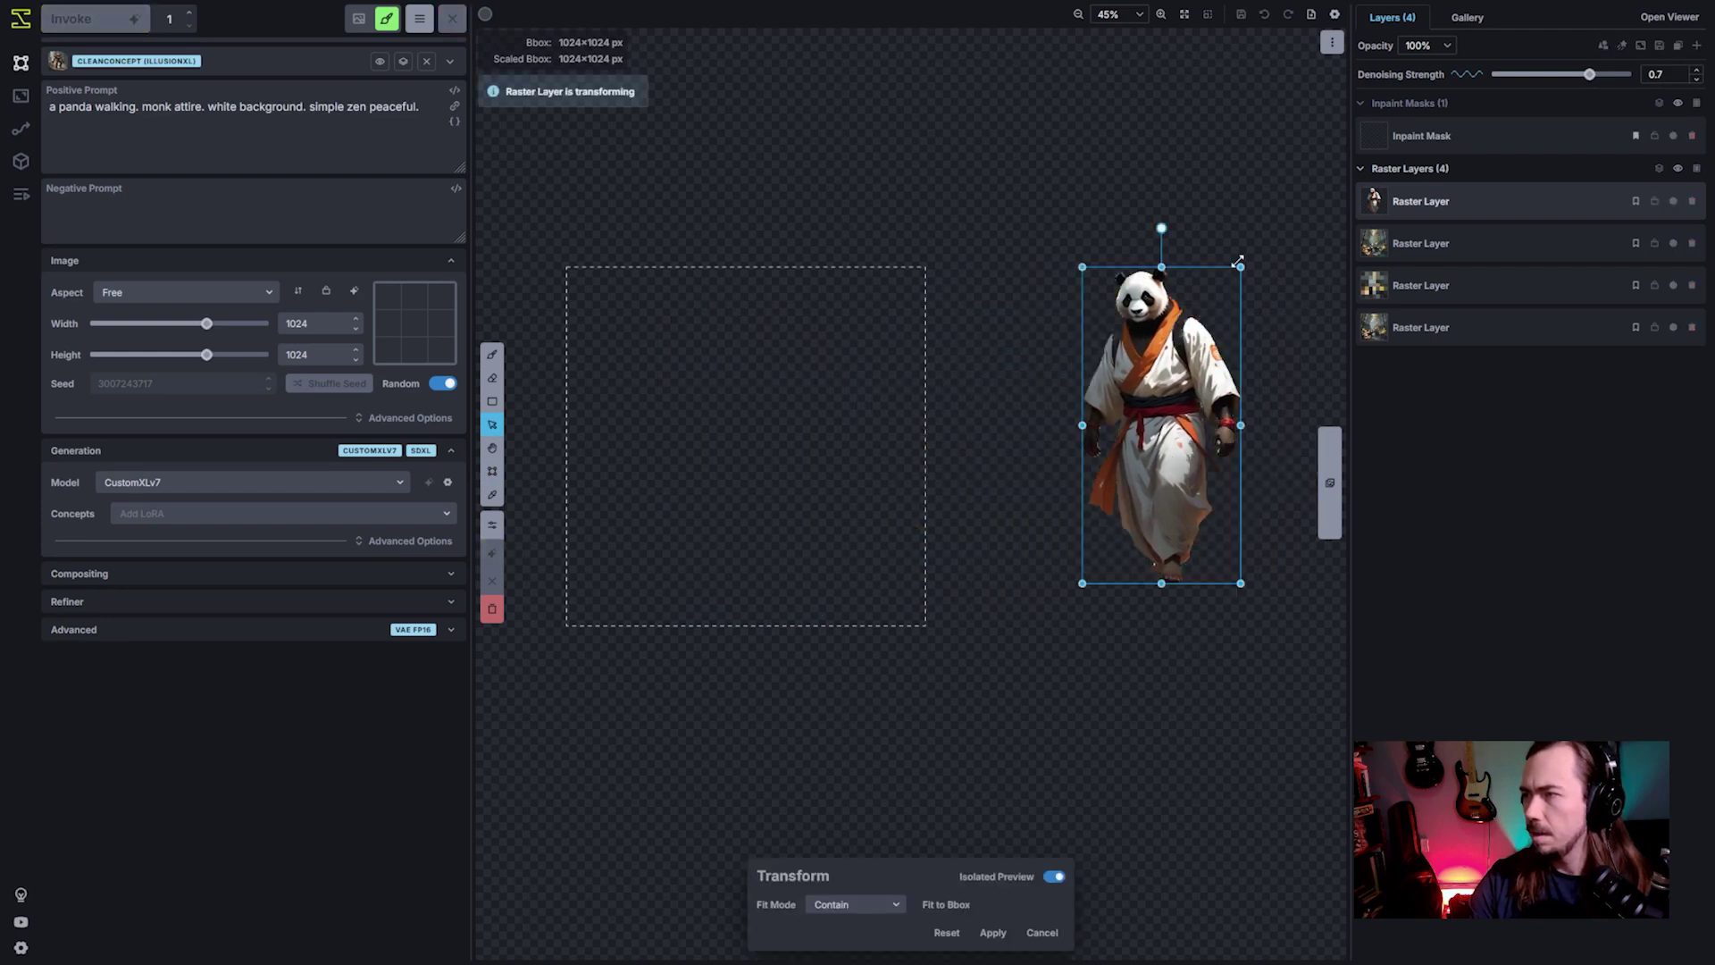
left_click_drag(1240, 267, 1155, 437)
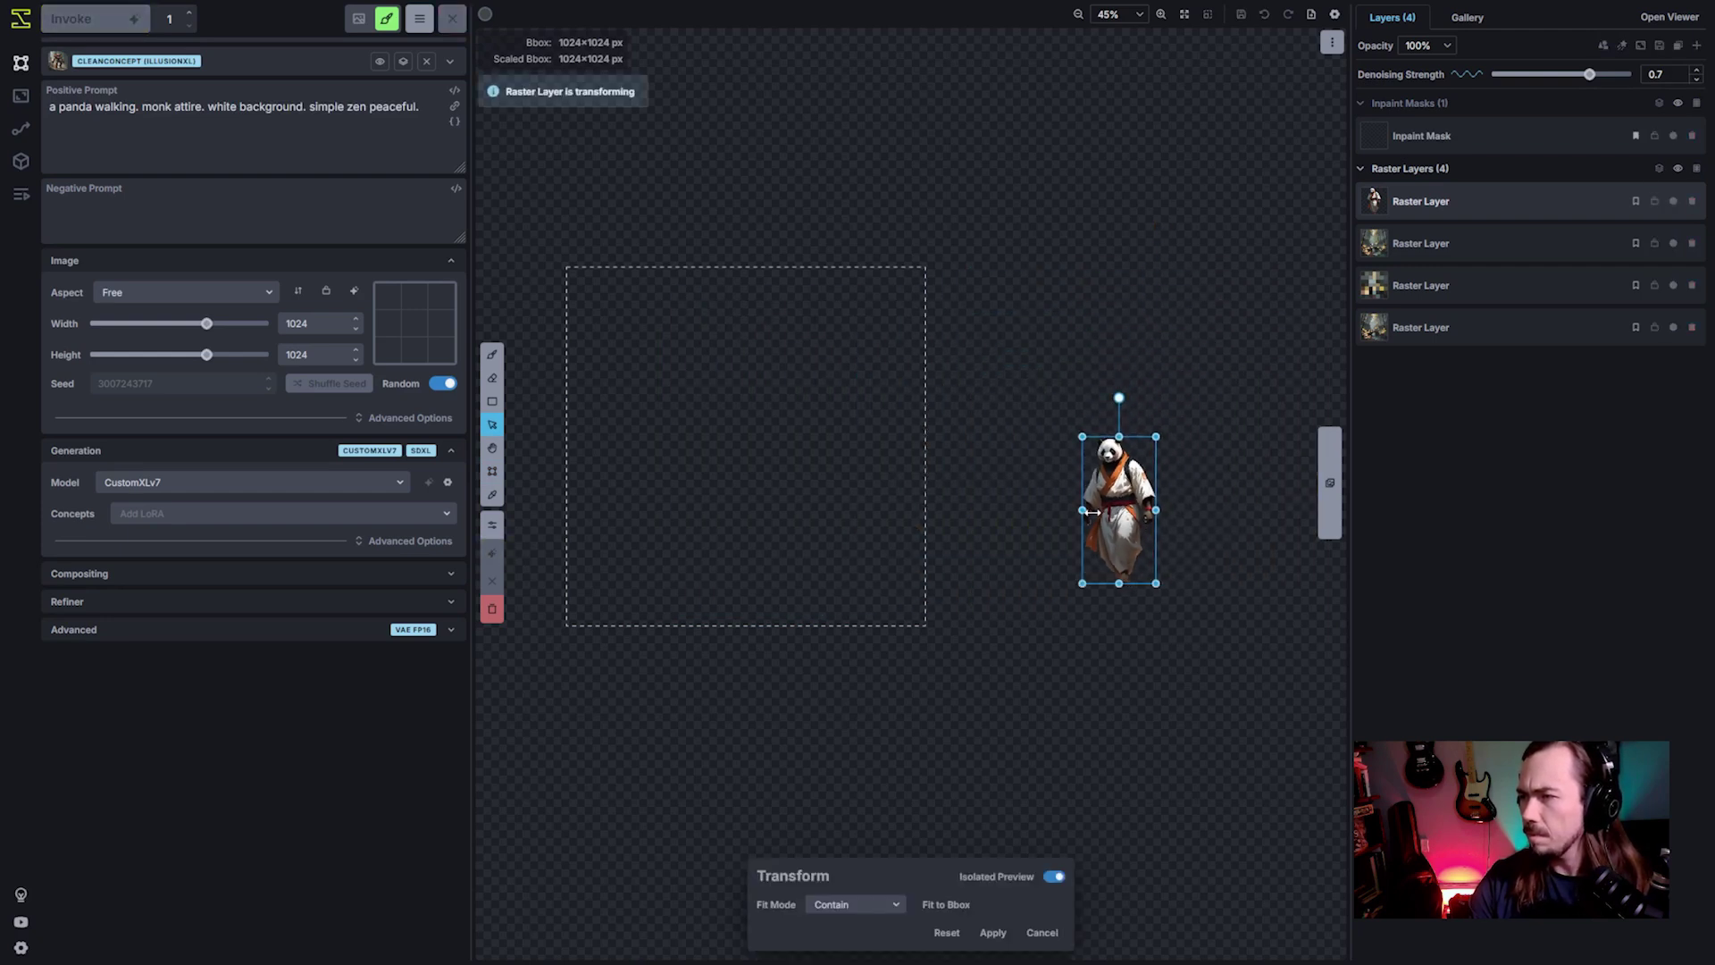
Step: Mirror the panda horizontally and turn off the transform's isolated preview so the forest scene shows behind it
left_click_drag(1092, 512, 1222, 550)
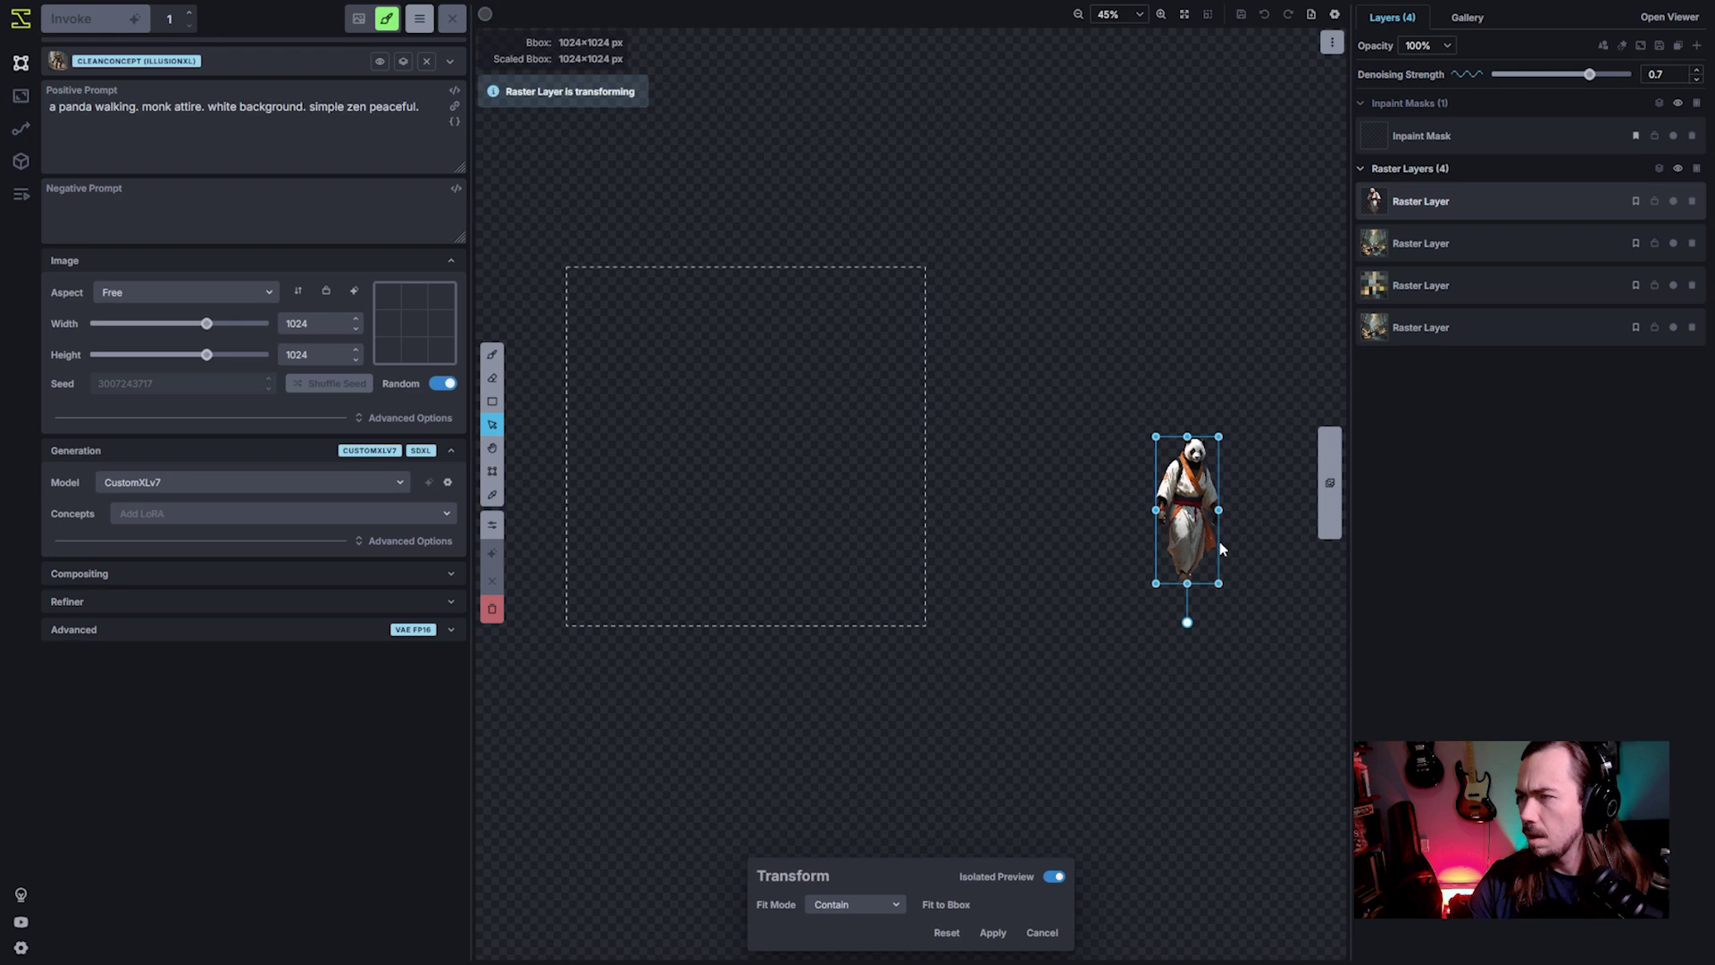
left_click(1054, 876)
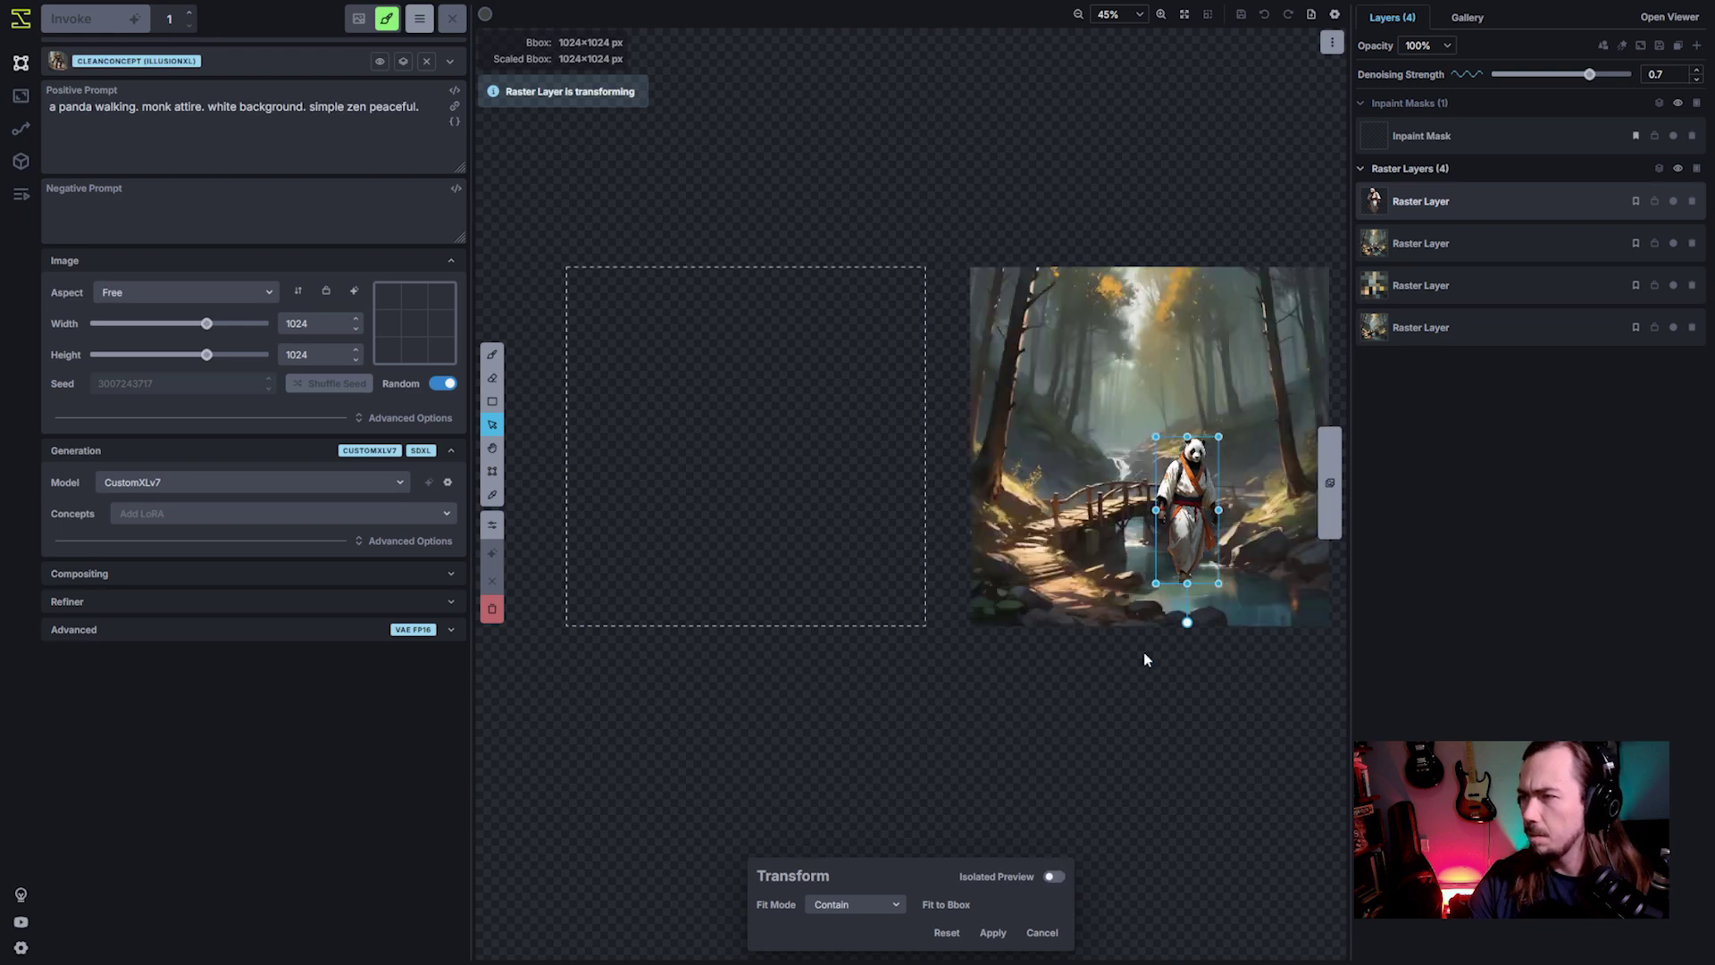
key("space")
left_click_drag(1182, 644, 1079, 670)
scroll(1079, 670, "up", 5)
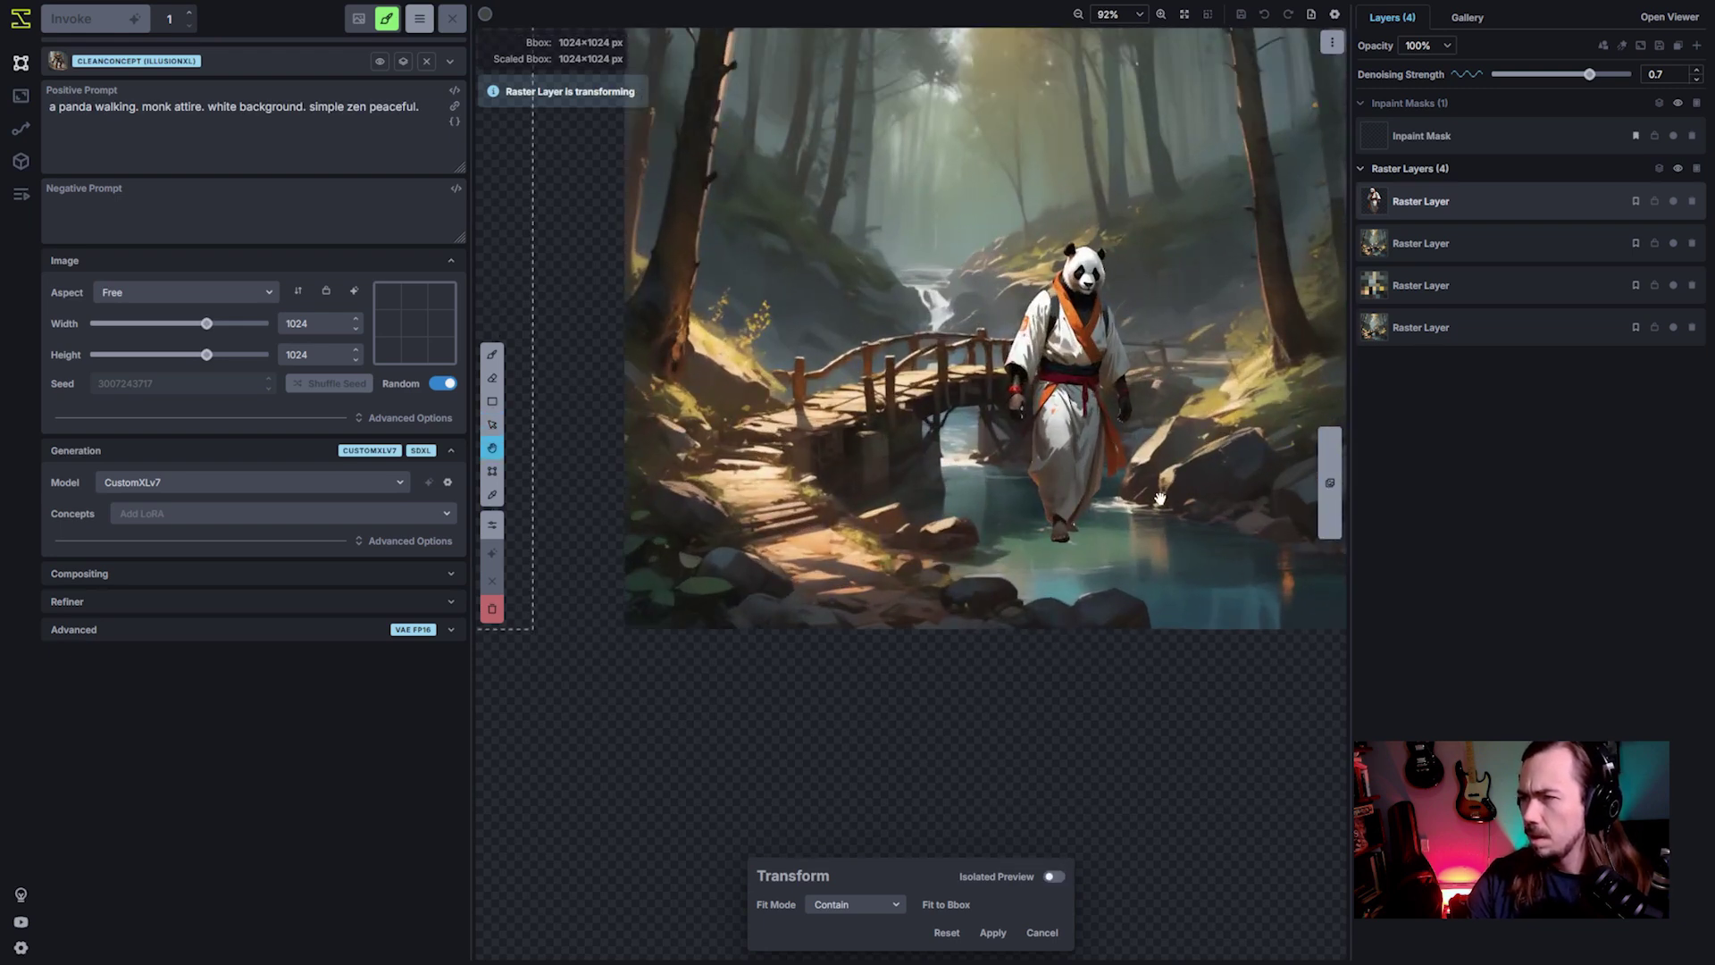
scroll(1159, 499, "up", 3)
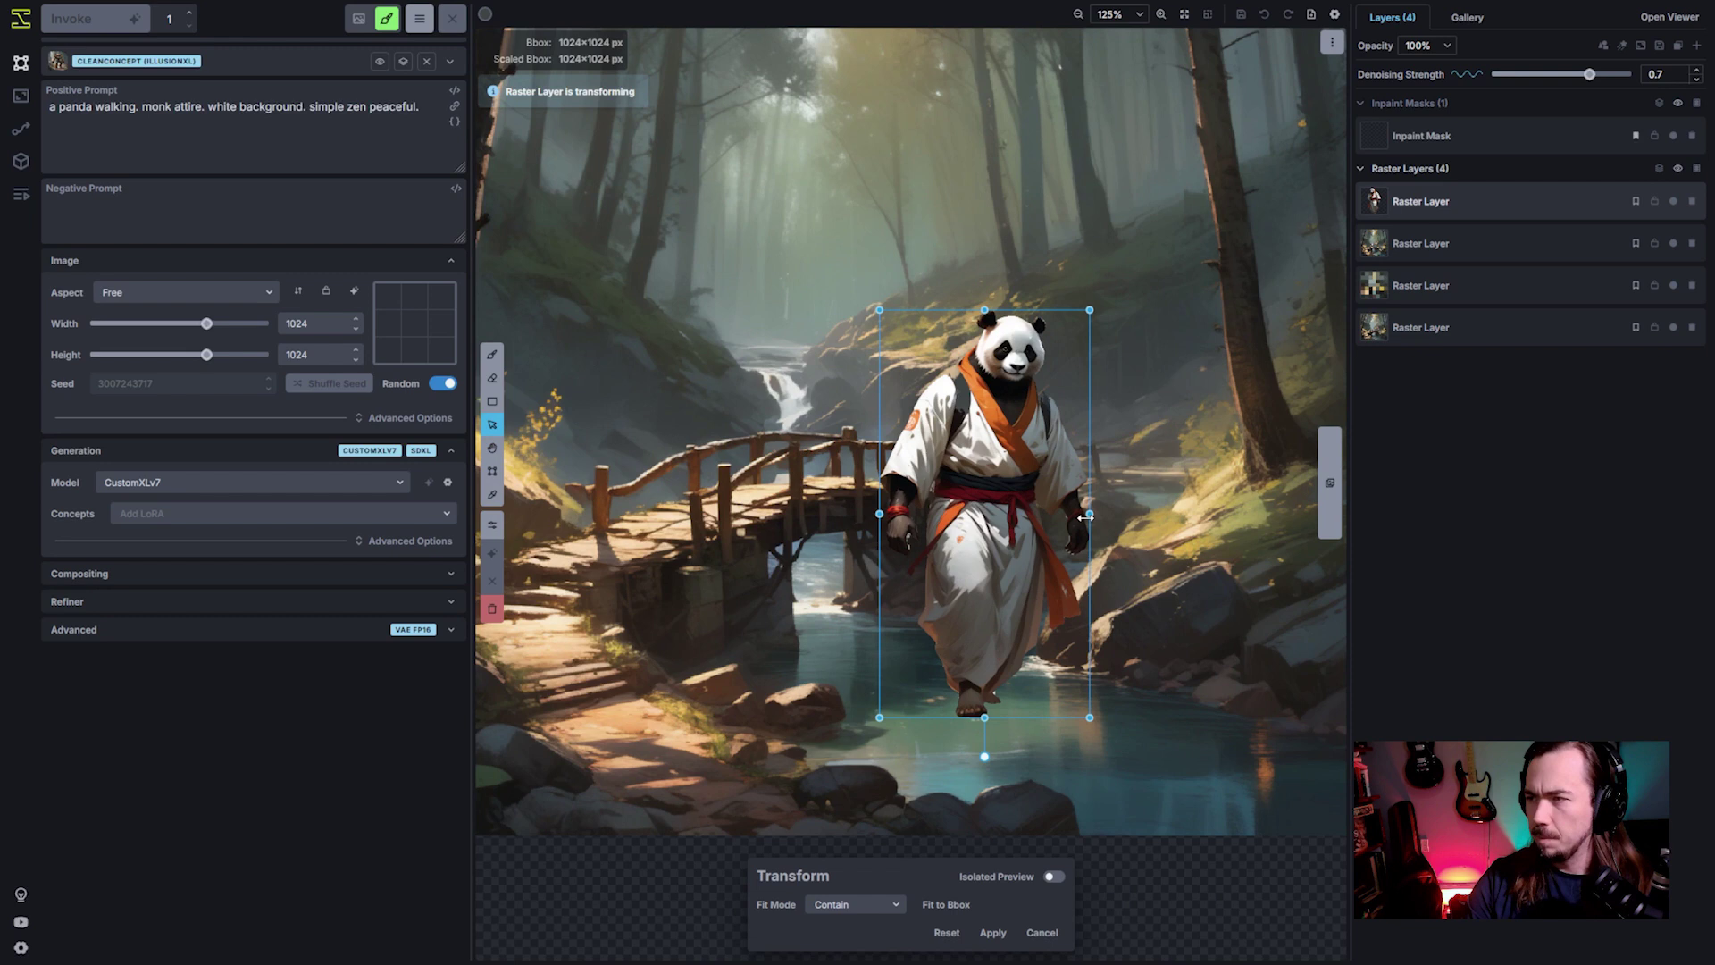
Step: Mirror the panda back to its original facing and place it on the wooden bridge
left_click_drag(1085, 517, 878, 509)
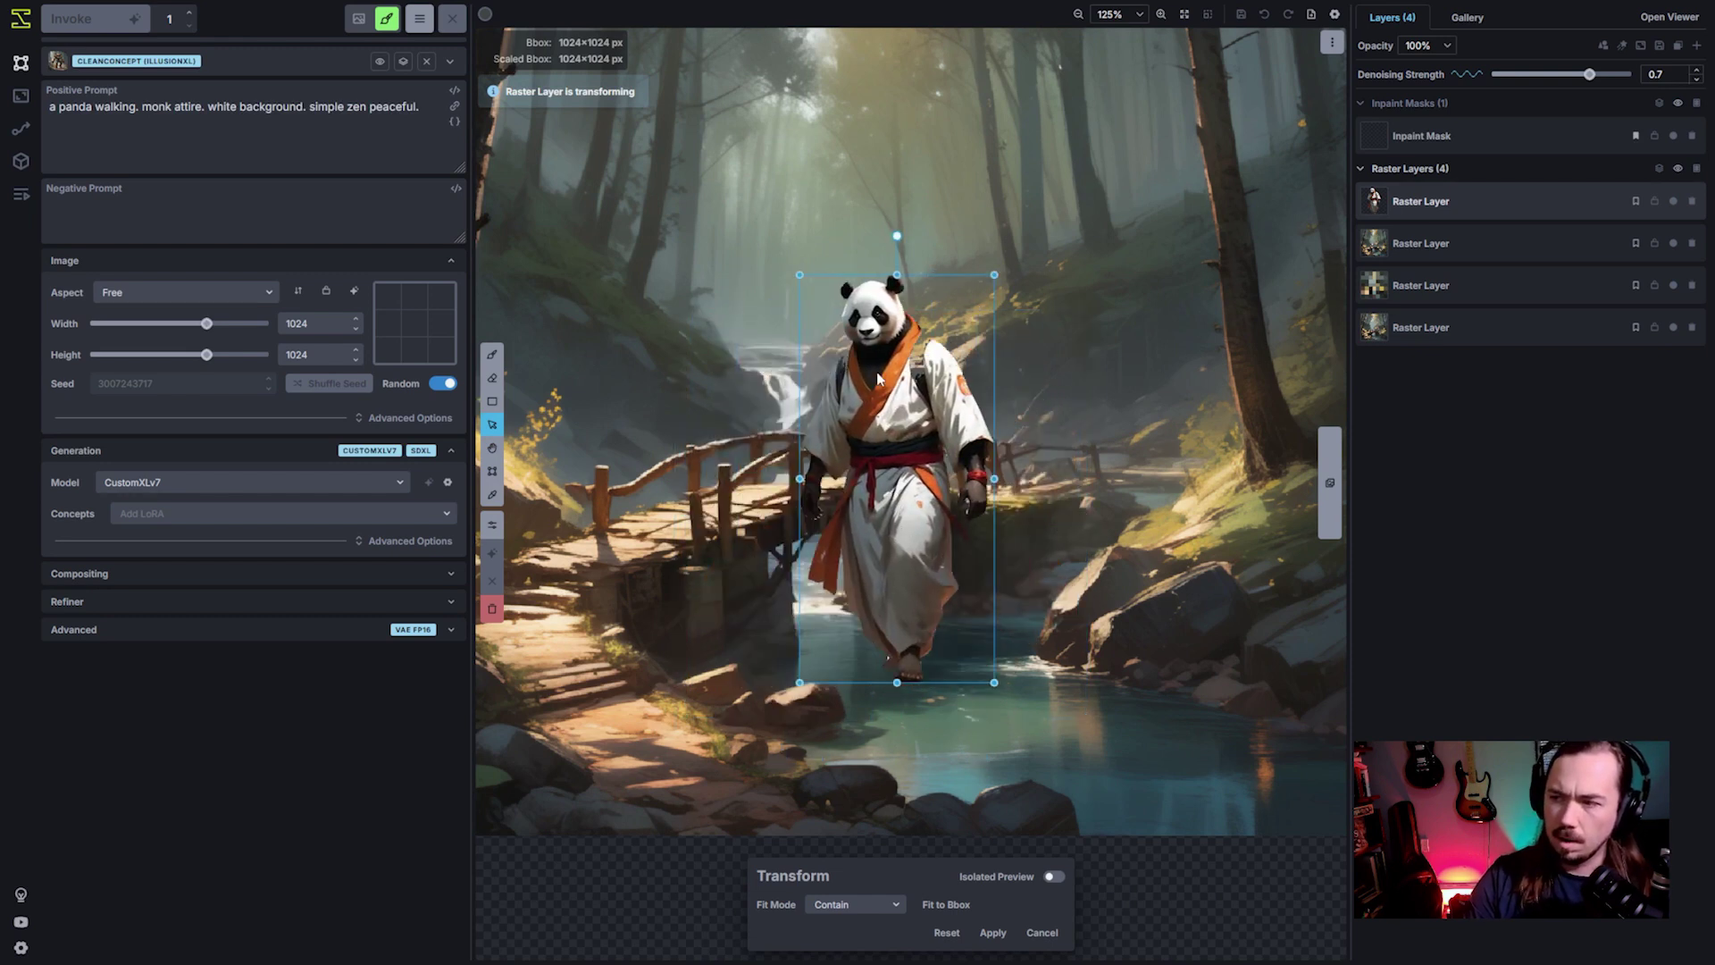
left_click_drag(903, 521, 754, 358)
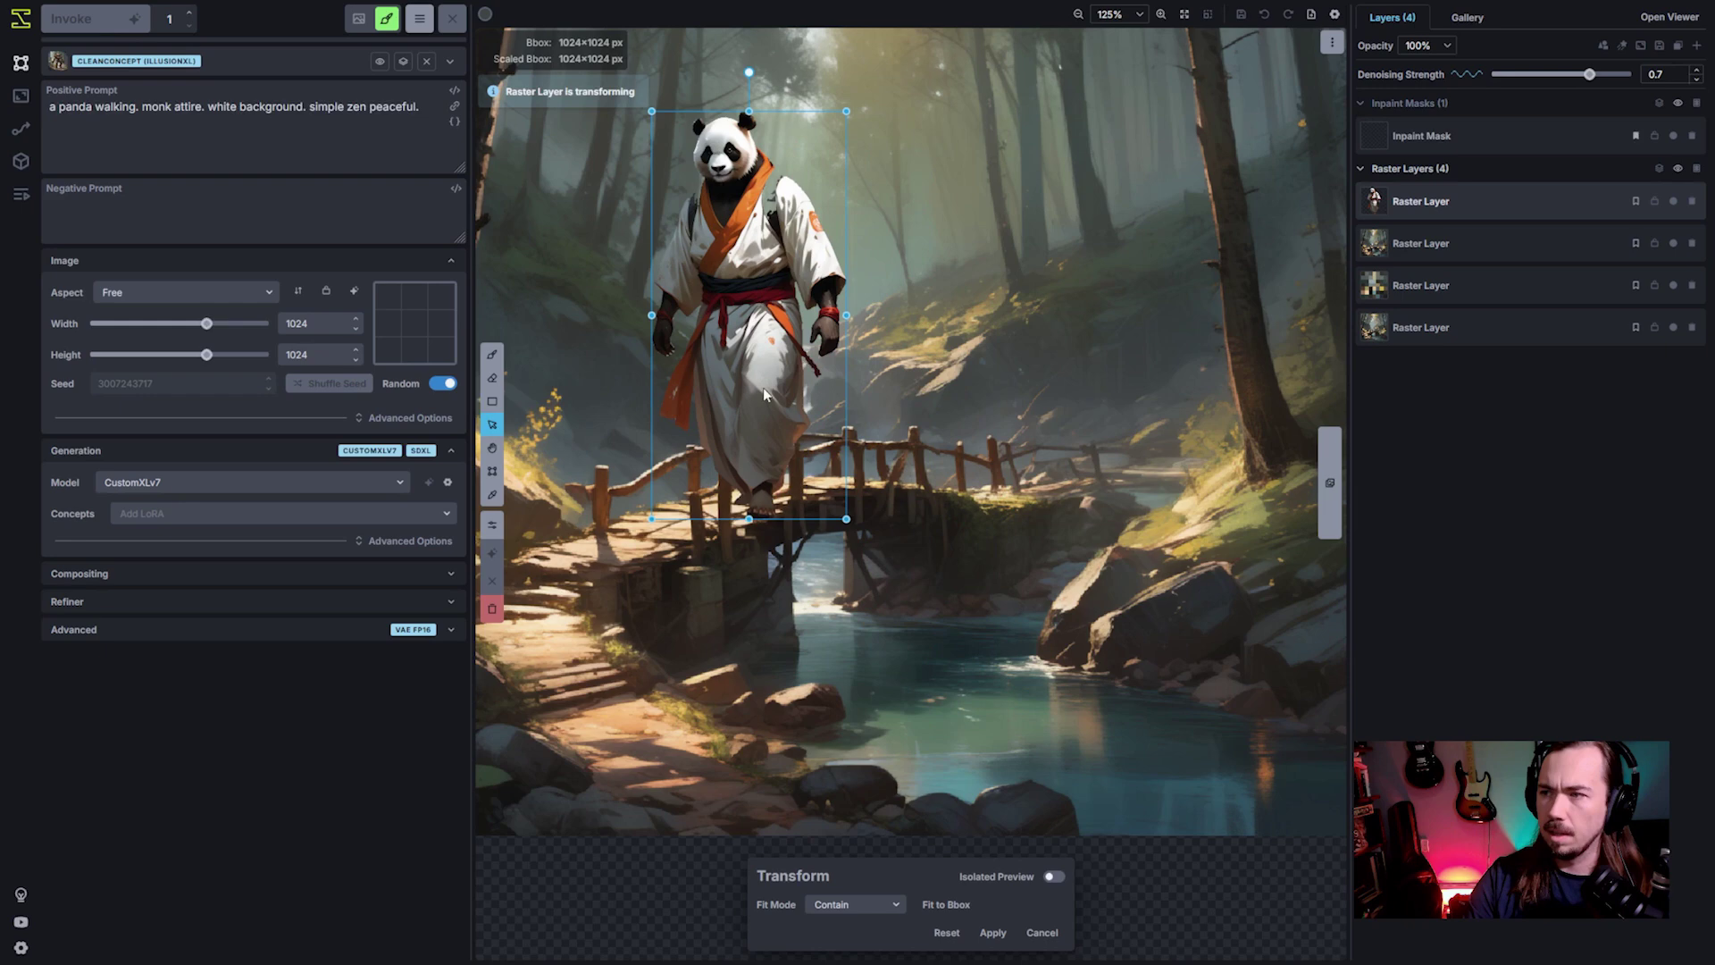
scroll(763, 387, "down", 3)
scroll(685, 381, "up", 3)
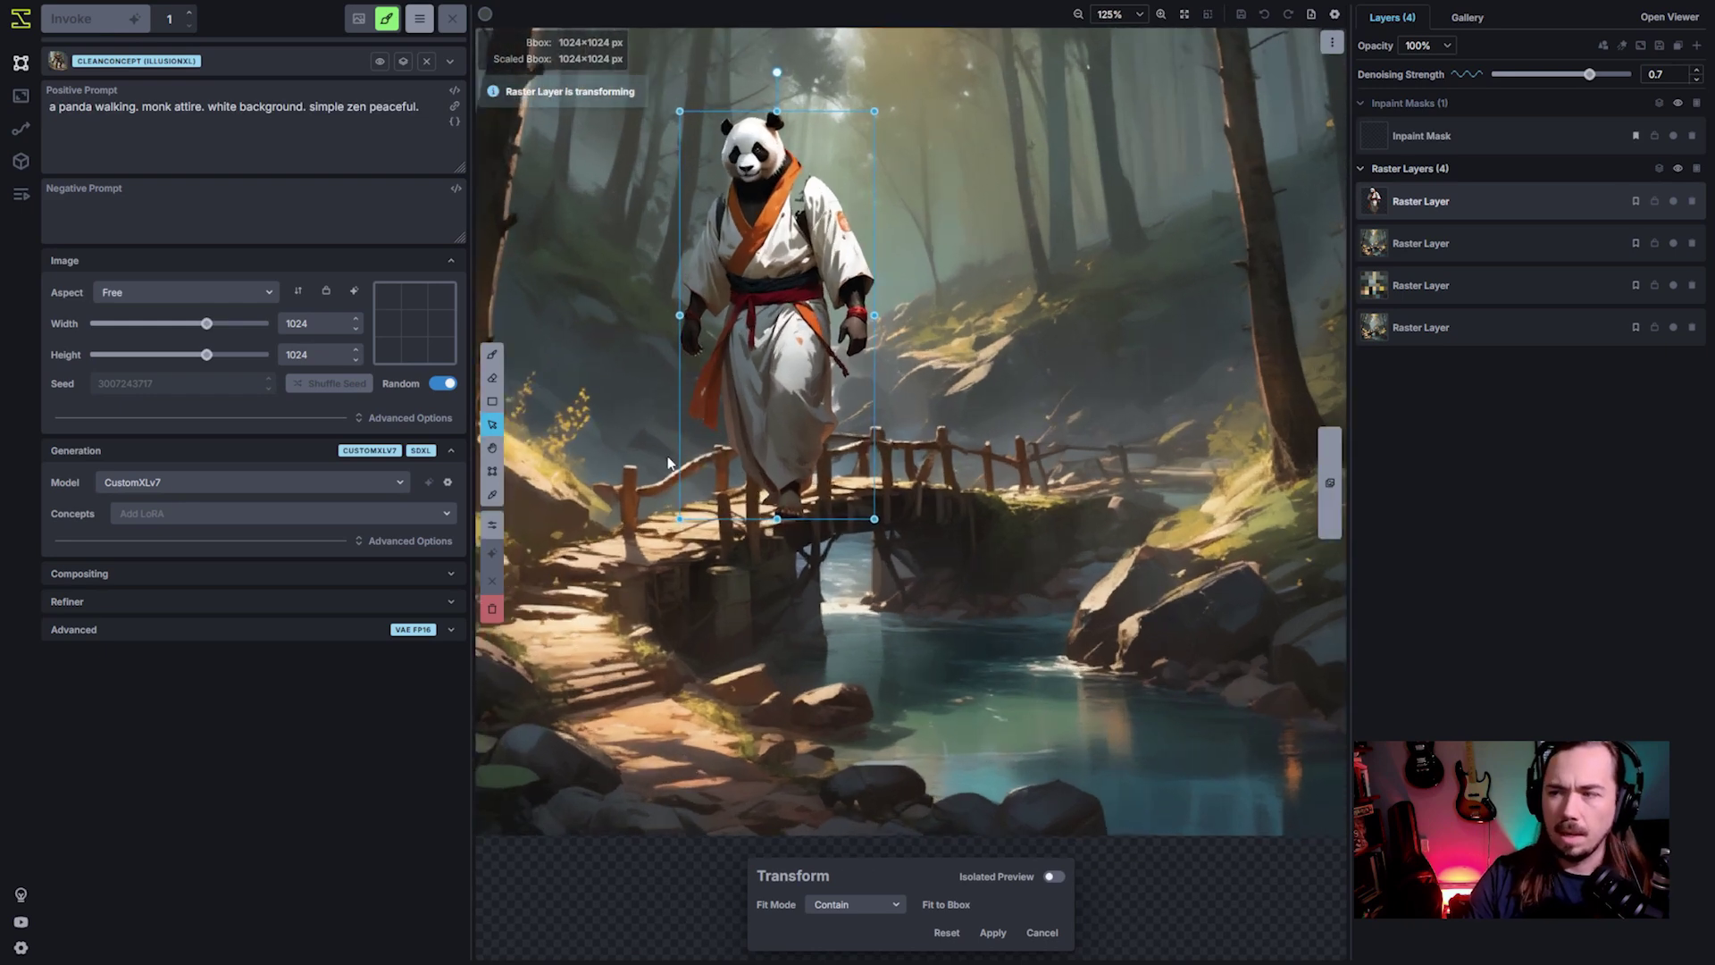
key("space")
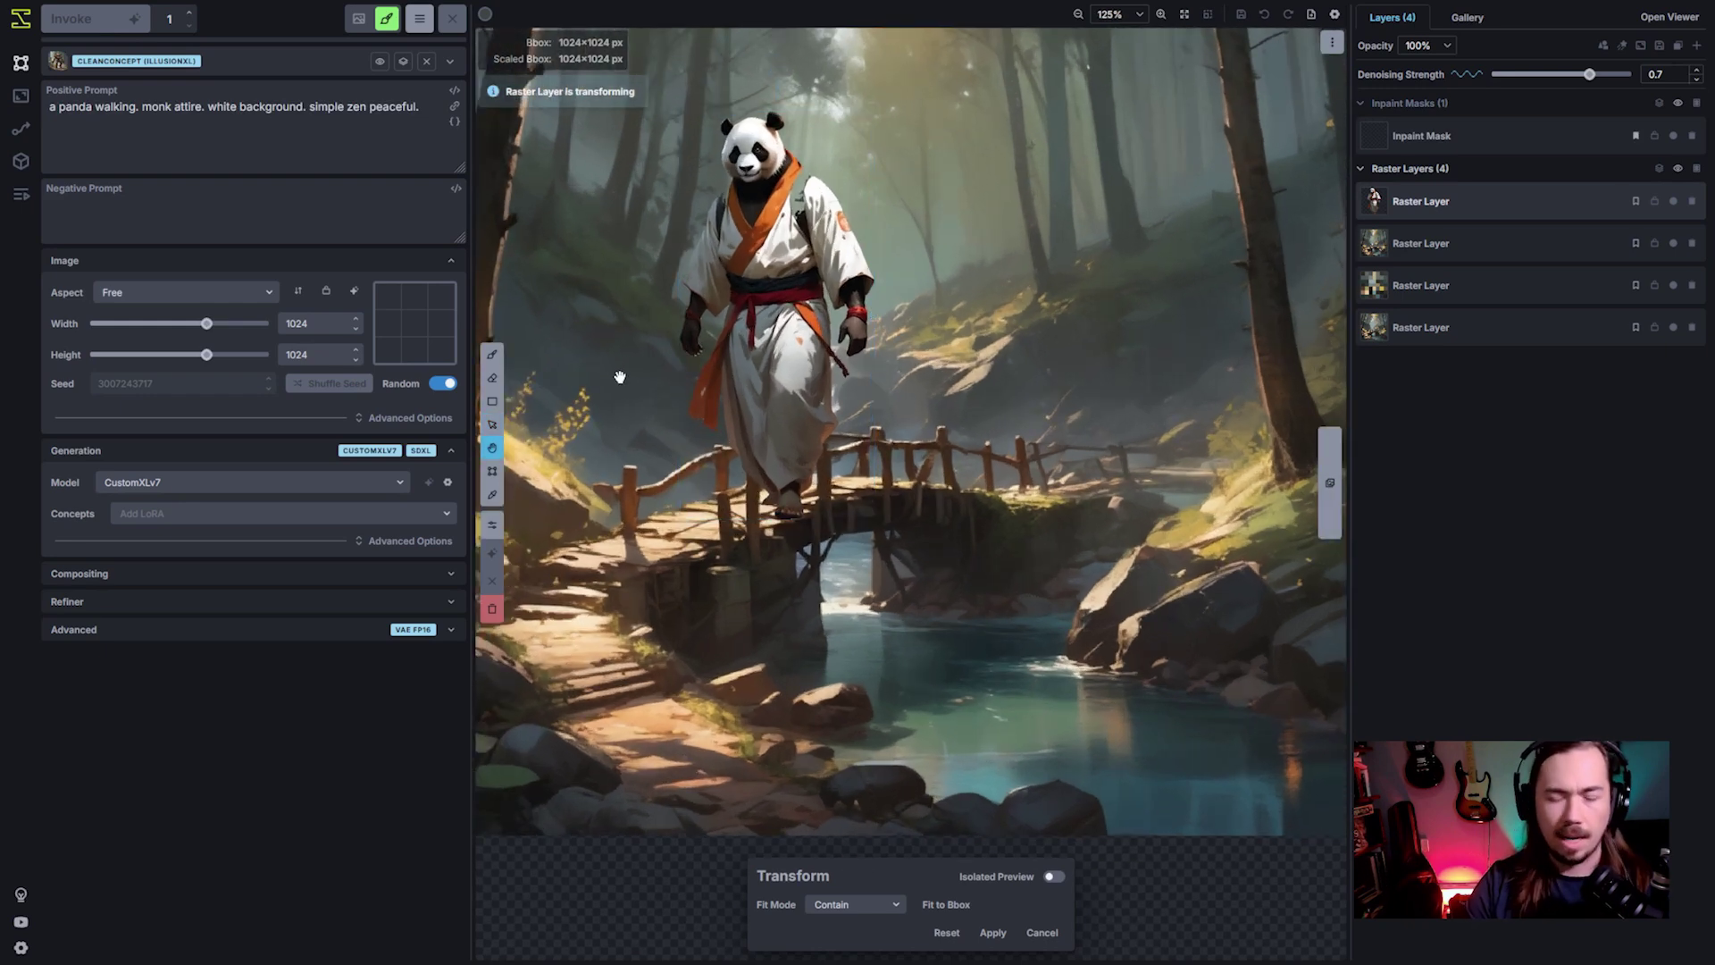
scroll(631, 360, "up", 2)
left_click_drag(641, 332, 839, 536)
scroll(894, 509, "up", 3)
scroll(897, 508, "down", 3)
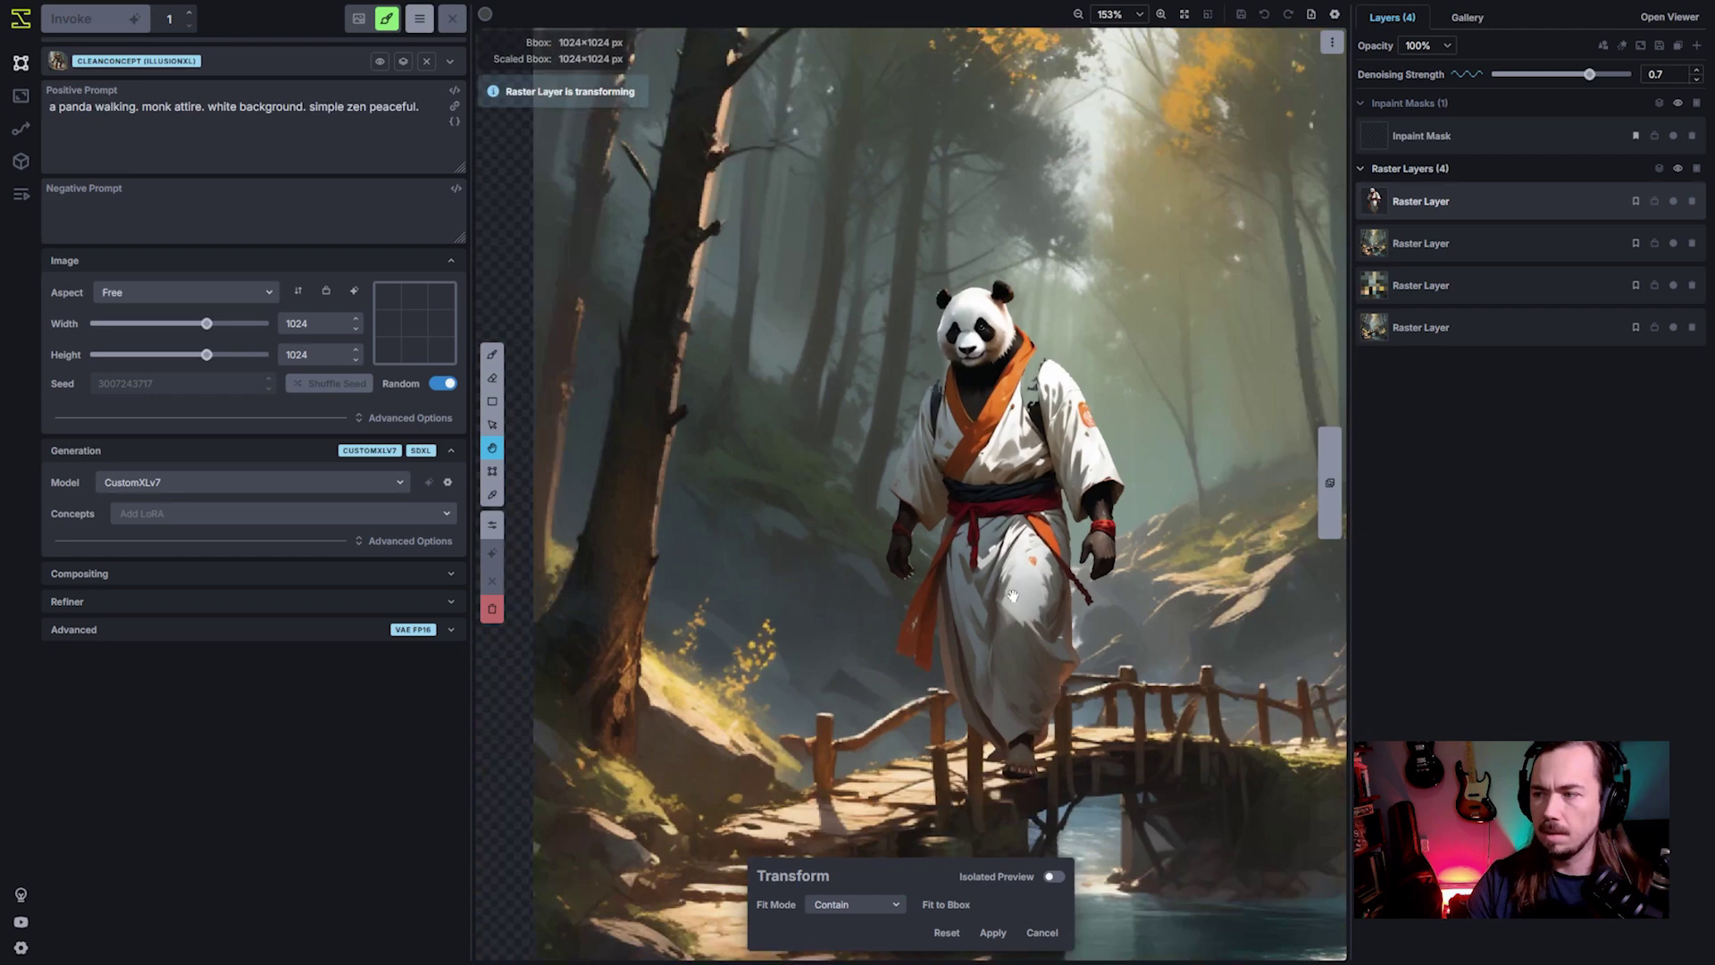
key("v")
left_click_drag(1018, 549, 1033, 478)
scroll(927, 502, "up", 3)
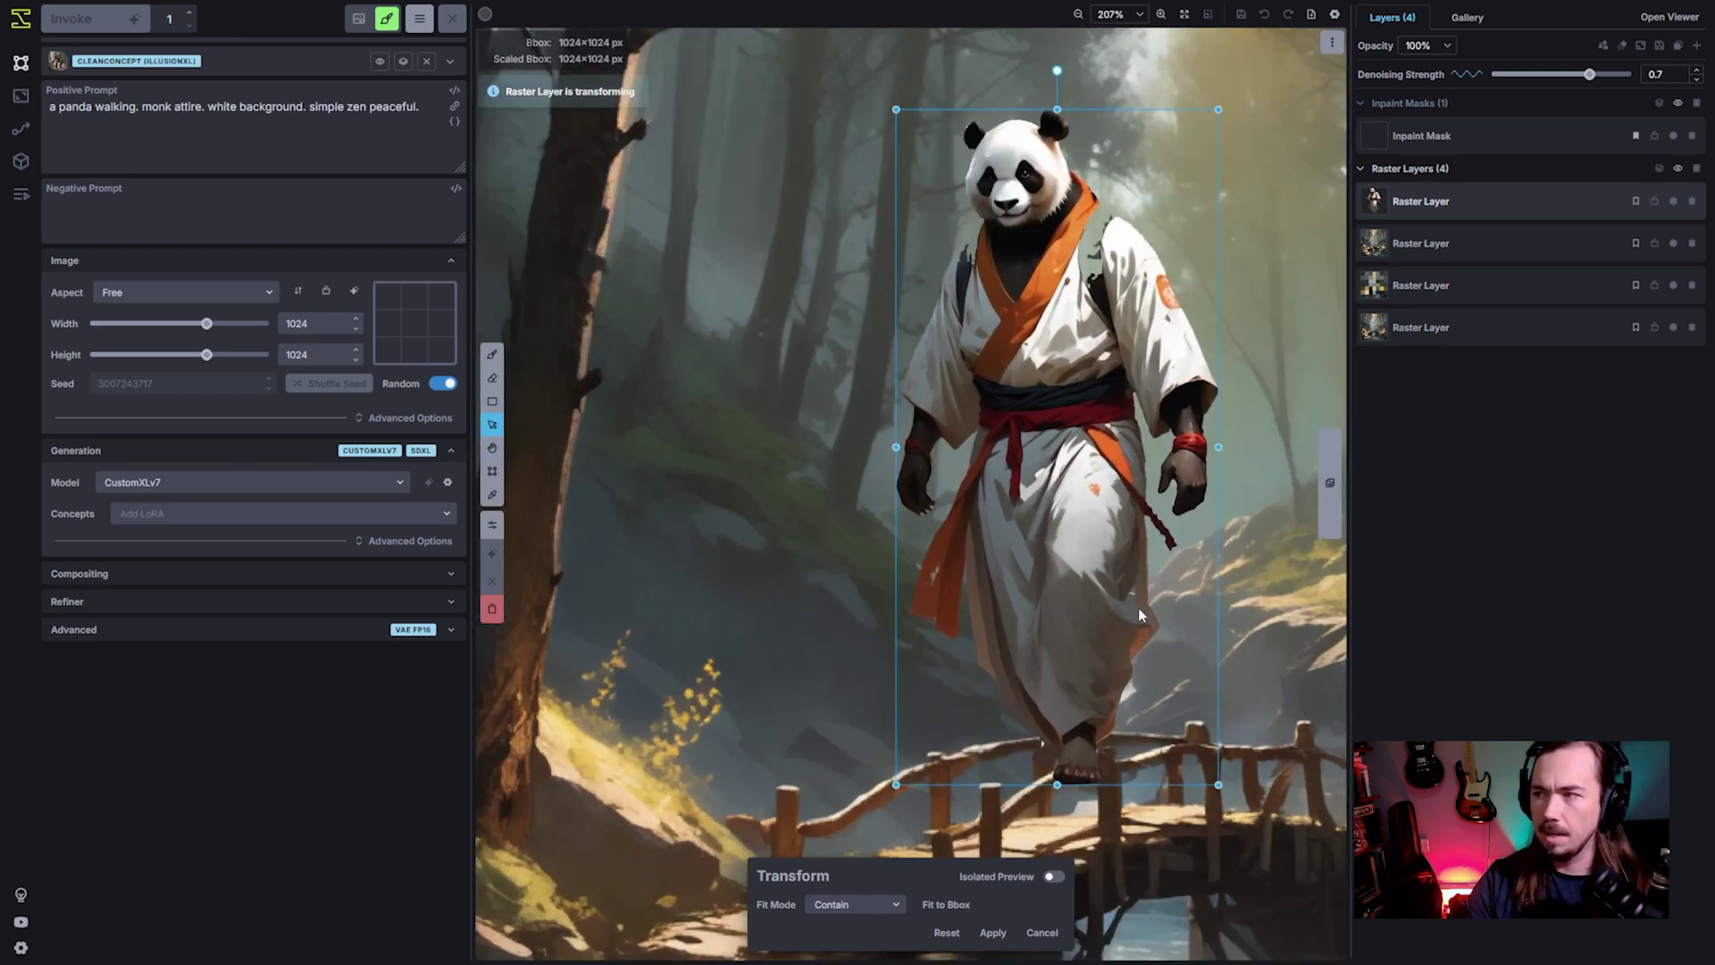
Step: Try the panda mirrored horizontally above the right half of the bridge
key("h")
scroll(1039, 511, "down", 5)
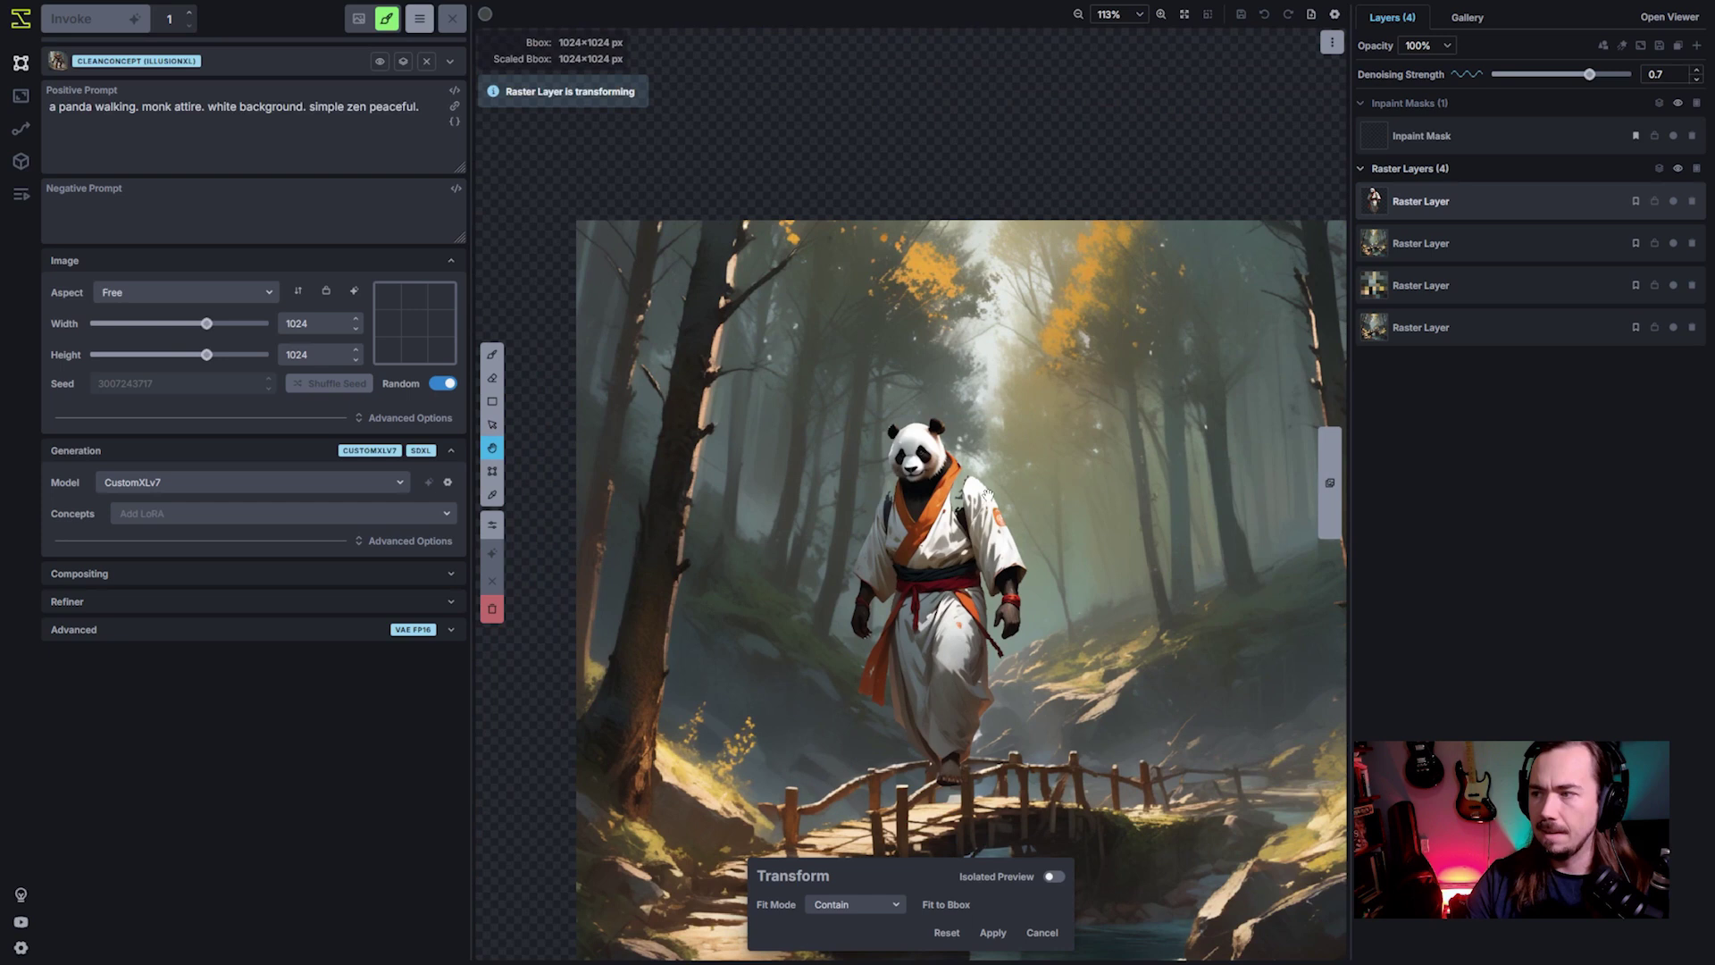
left_click_drag(987, 494, 935, 320)
key("v")
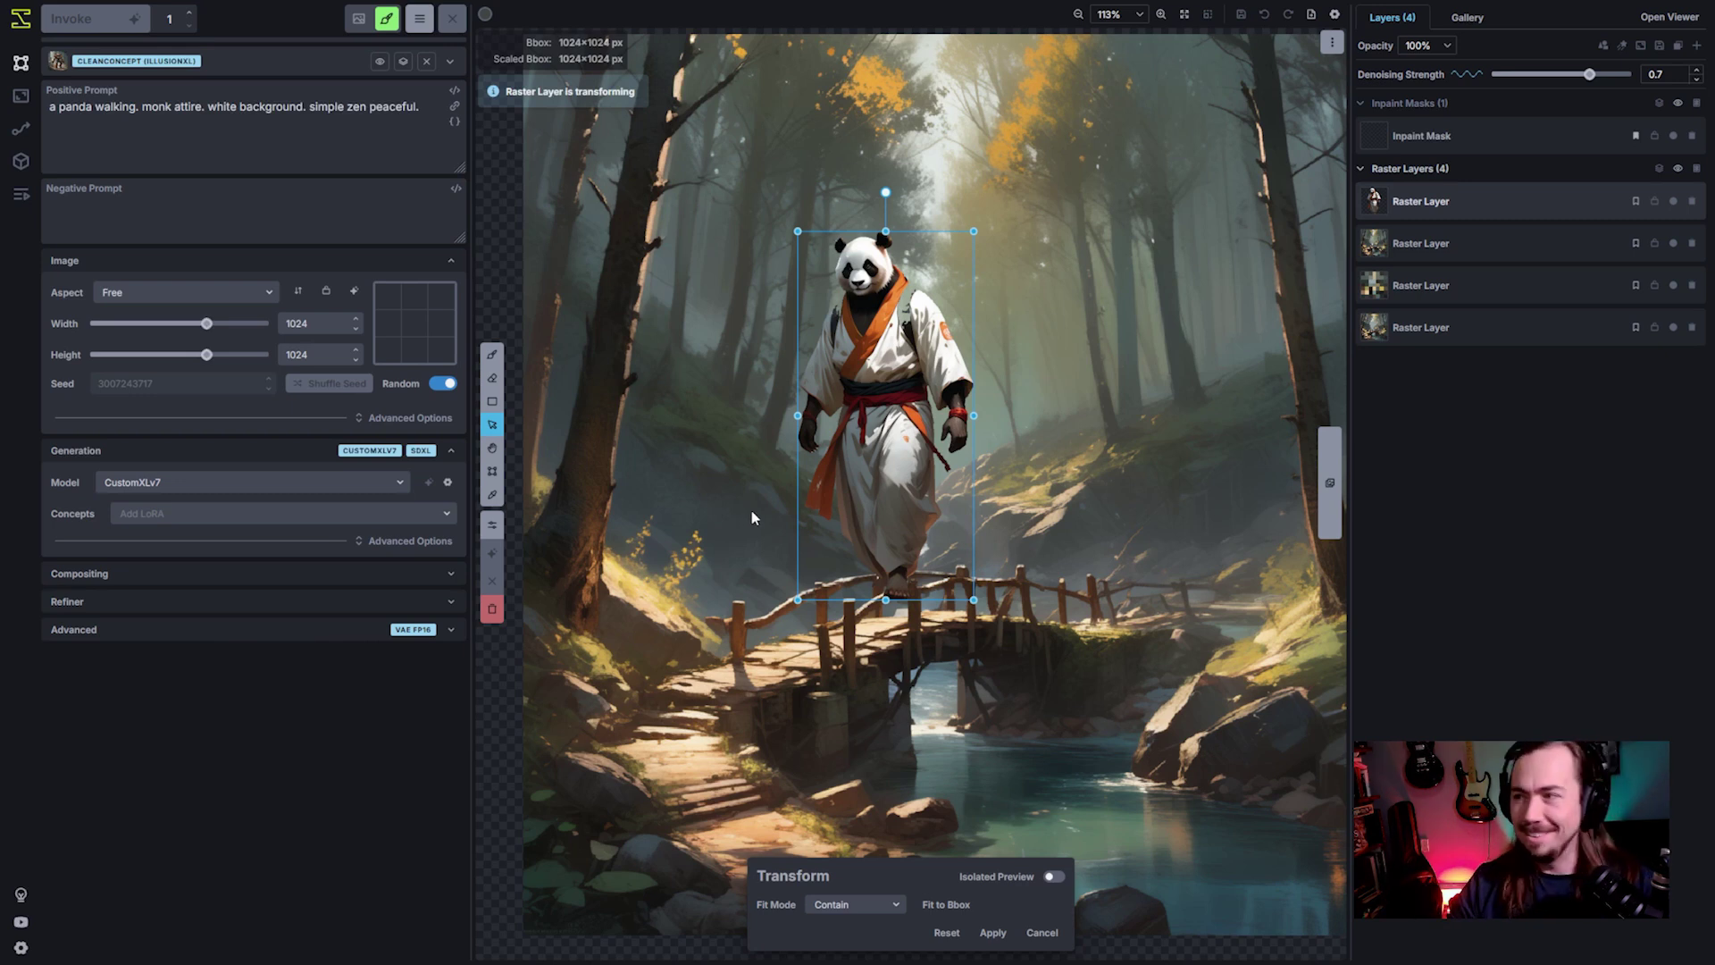
left_click_drag(798, 415, 1160, 395)
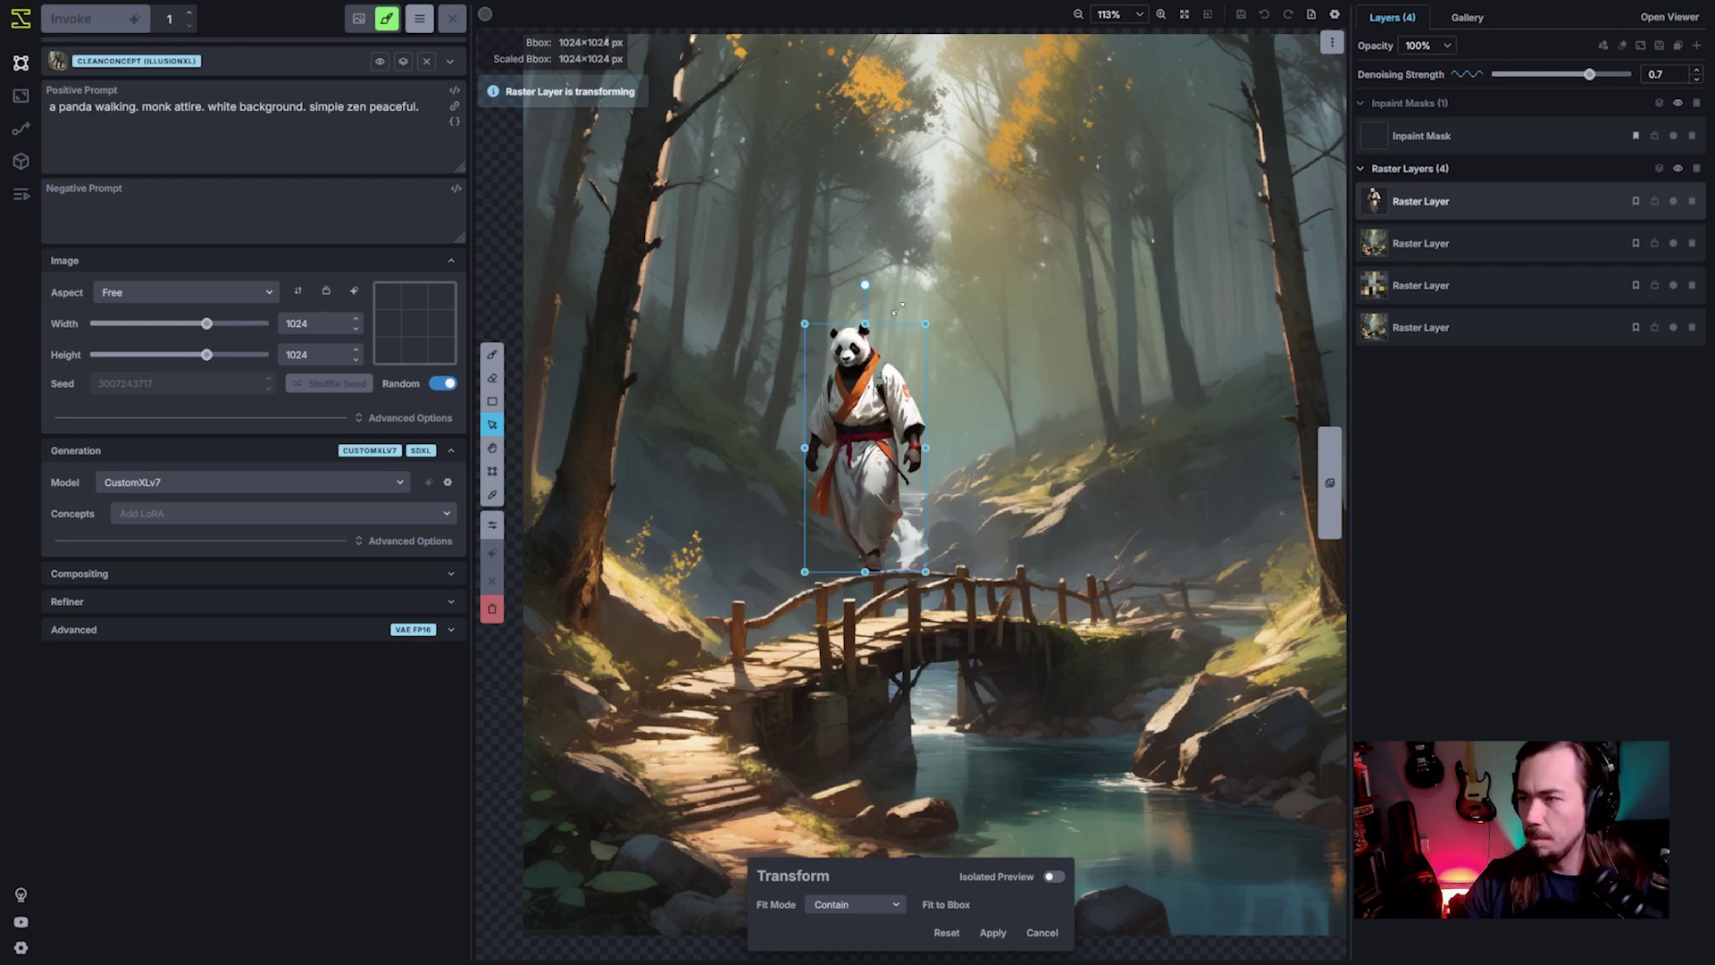
Step: Scale the panda down further, stand it on the path at the bridge's left end and apply the transform
left_click_drag(921, 320, 882, 341)
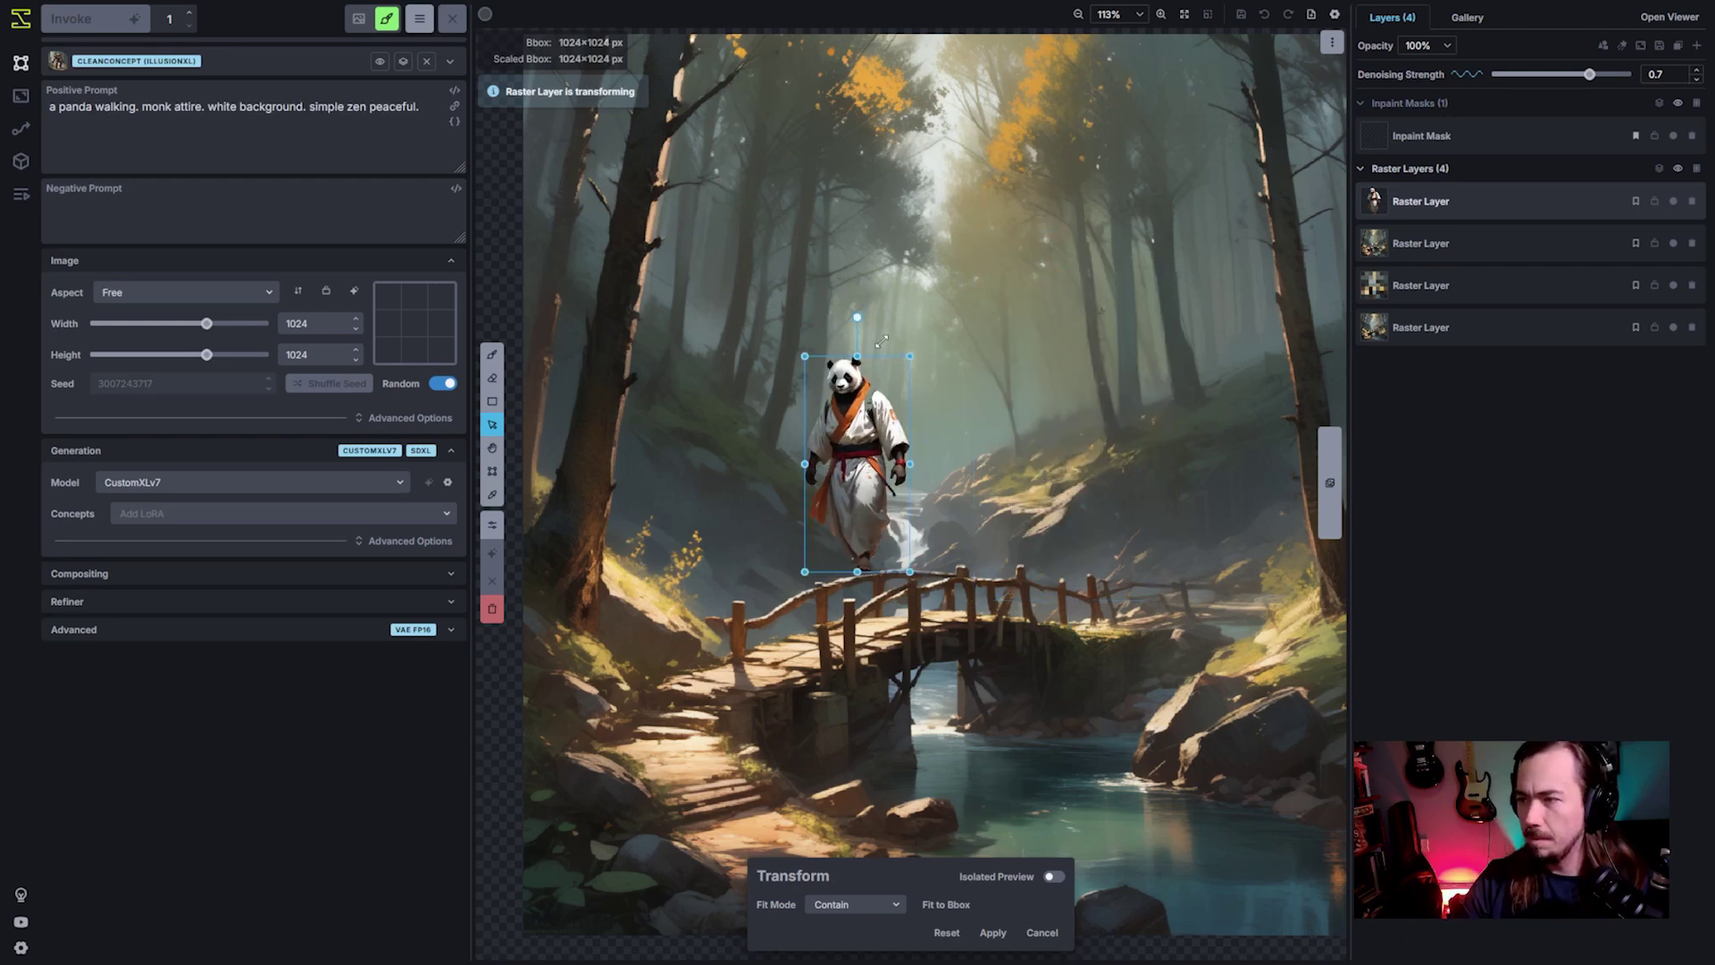
left_click_drag(874, 438, 954, 487)
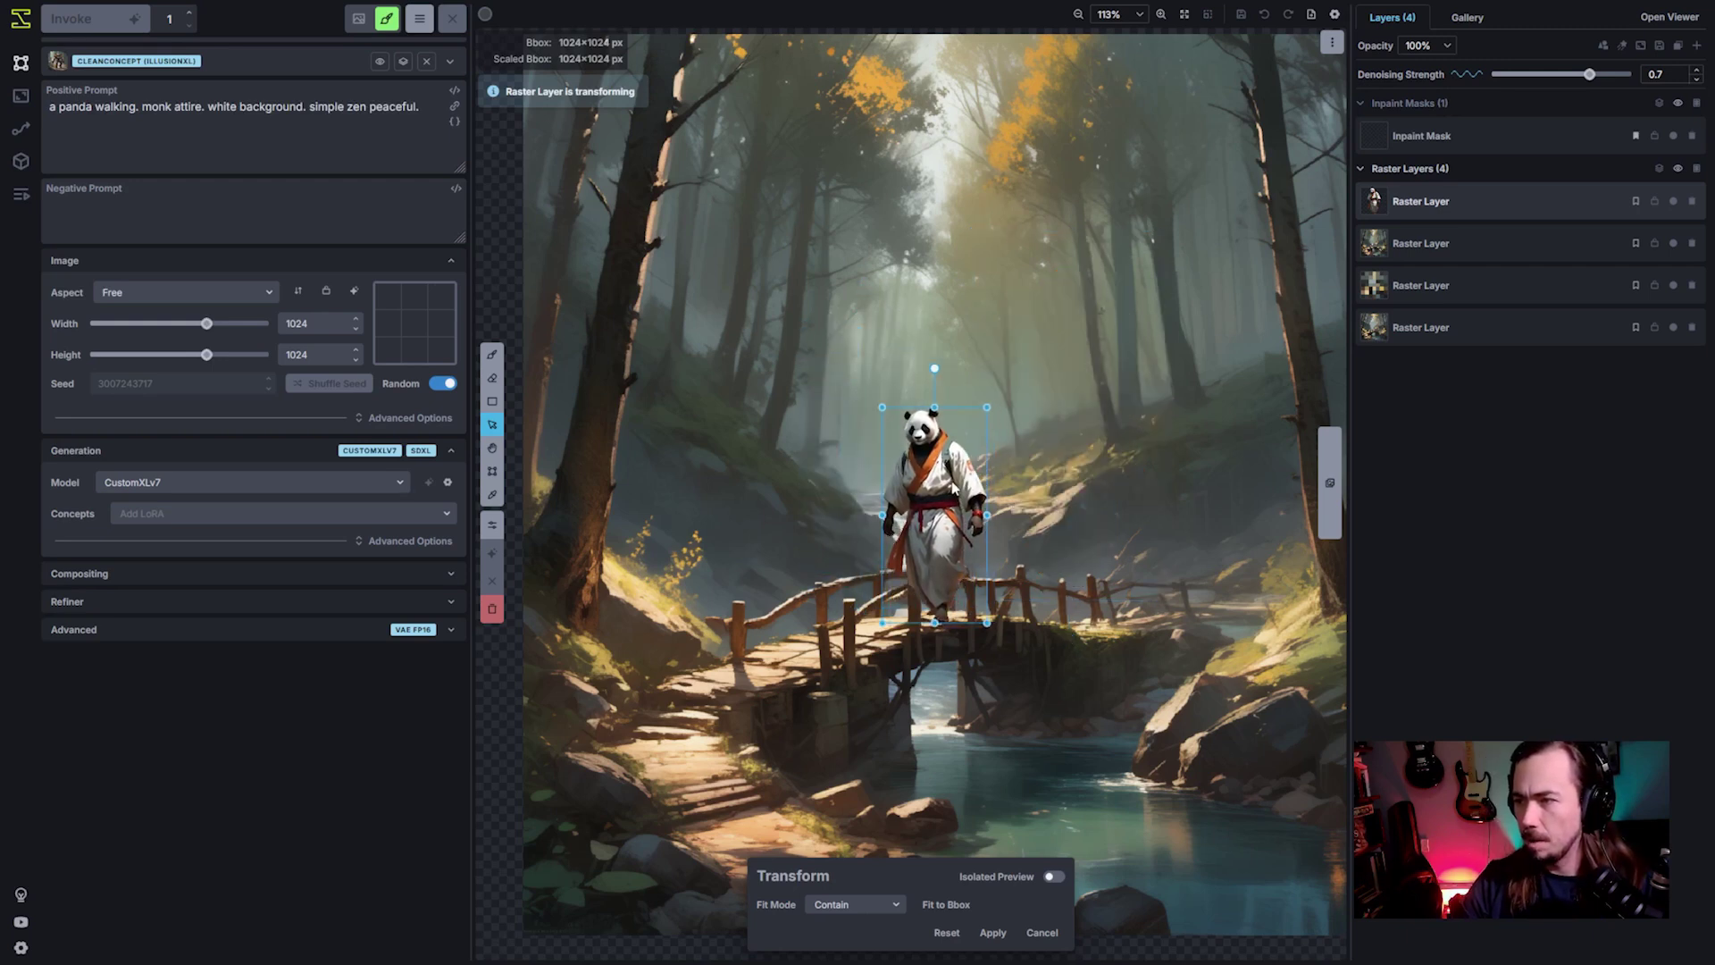
left_click_drag(986, 407, 964, 455)
left_click_drag(948, 536, 781, 583)
left_click_drag(795, 513, 787, 565)
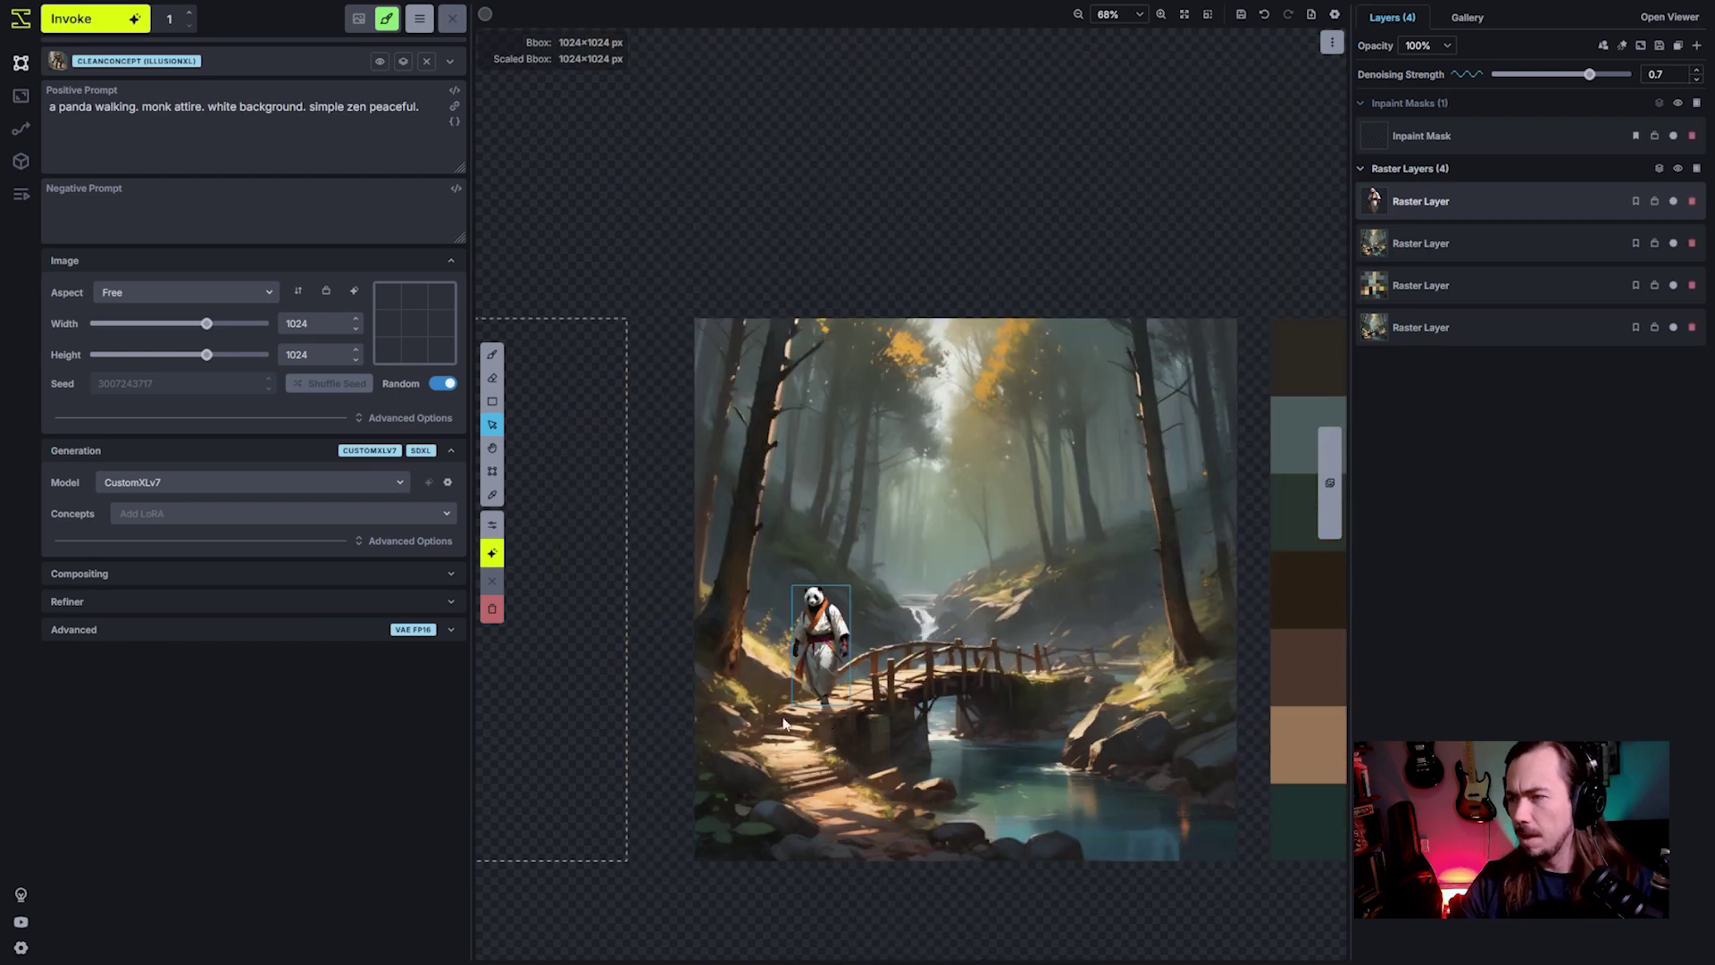
scroll(1043, 674, "up", 3)
scroll(1042, 673, "down", 1)
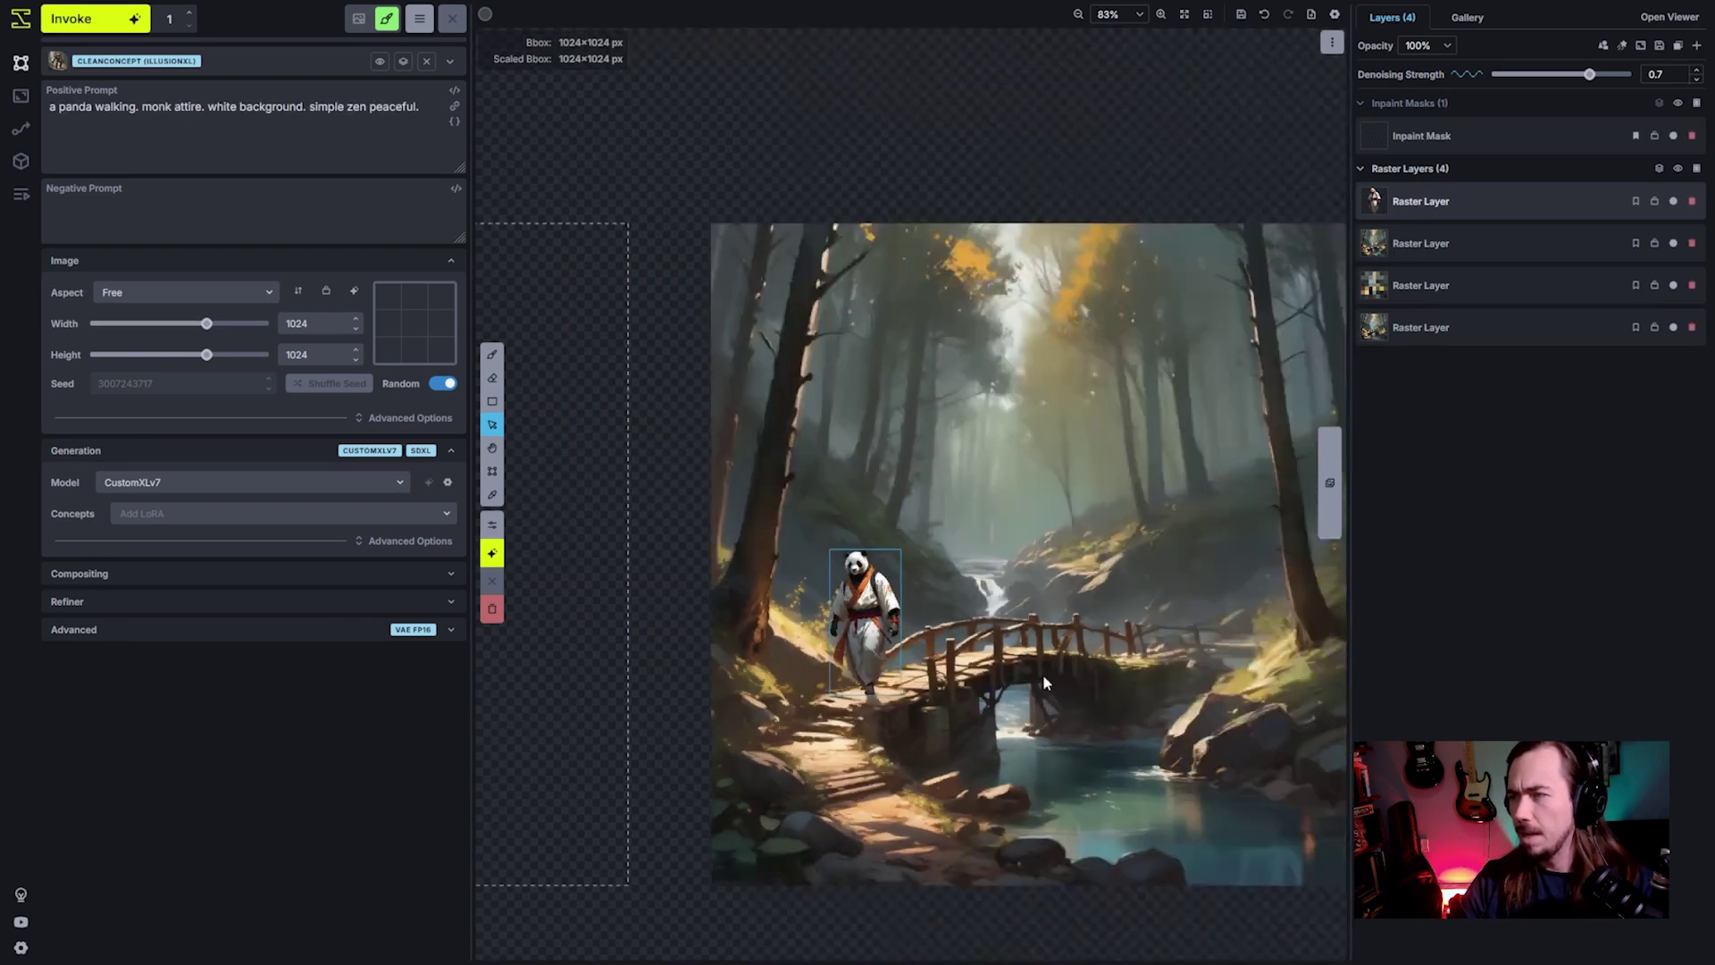
Step: Move the 1024×1024 bounding box from the empty canvas onto the forest scene with the panda
key("h")
left_click_drag(1044, 683, 864, 692)
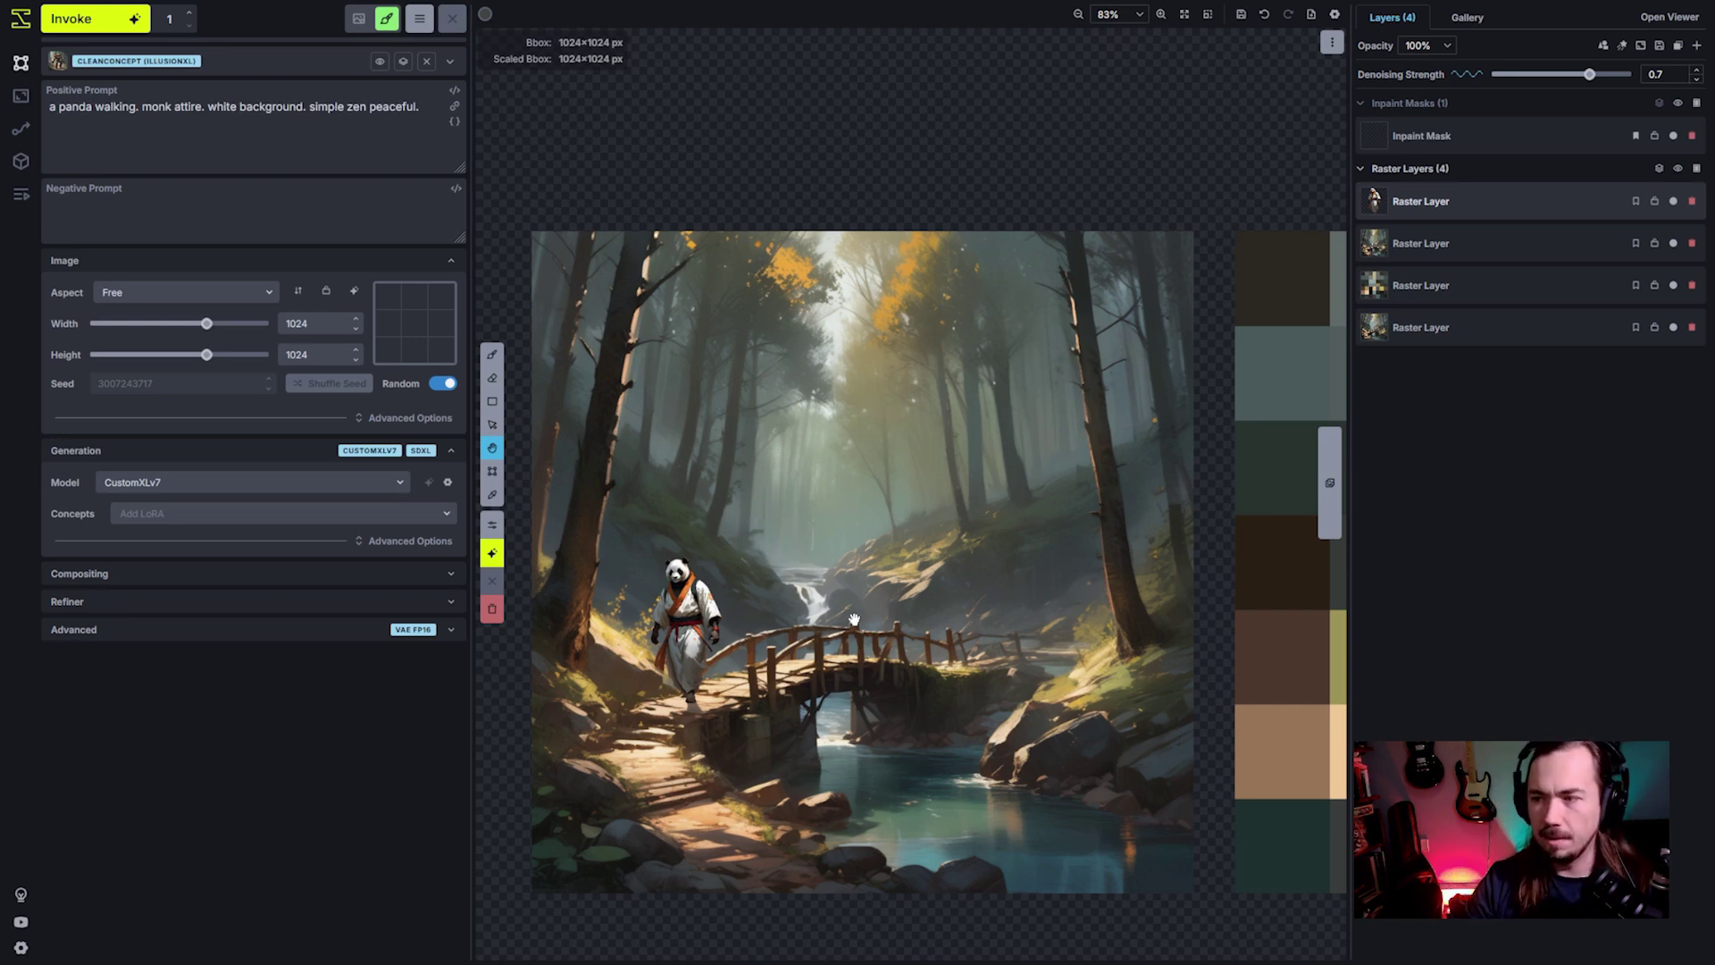
key("v")
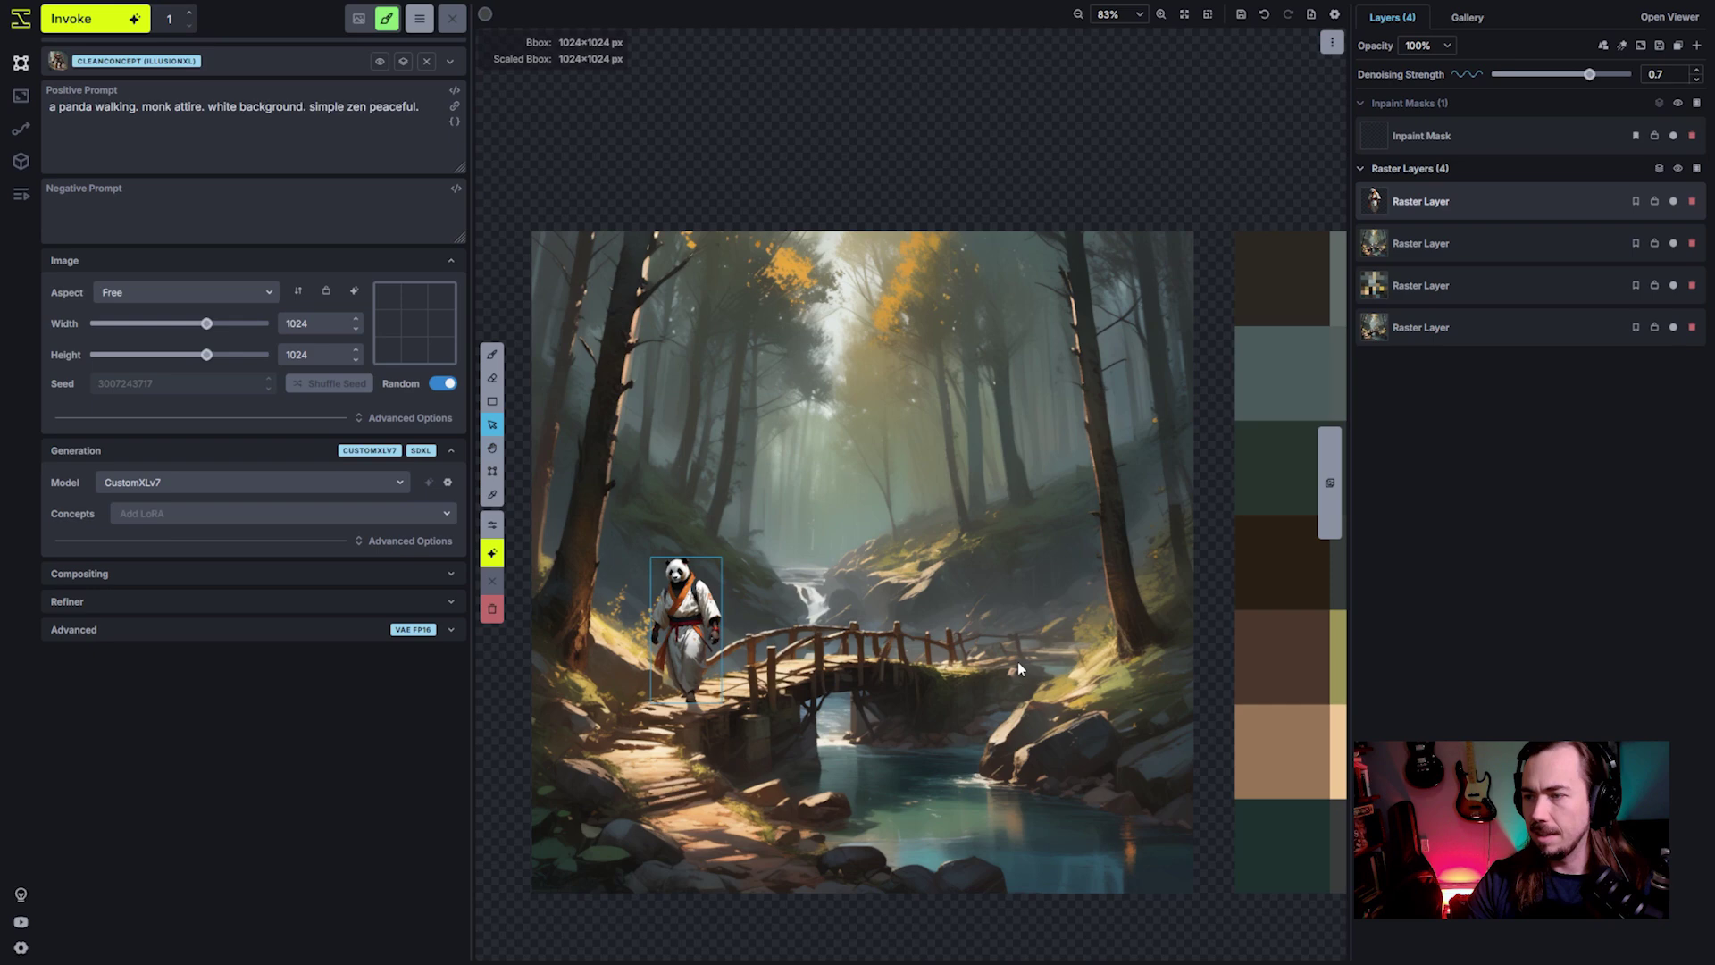
scroll(898, 647, "down", 6)
key("c")
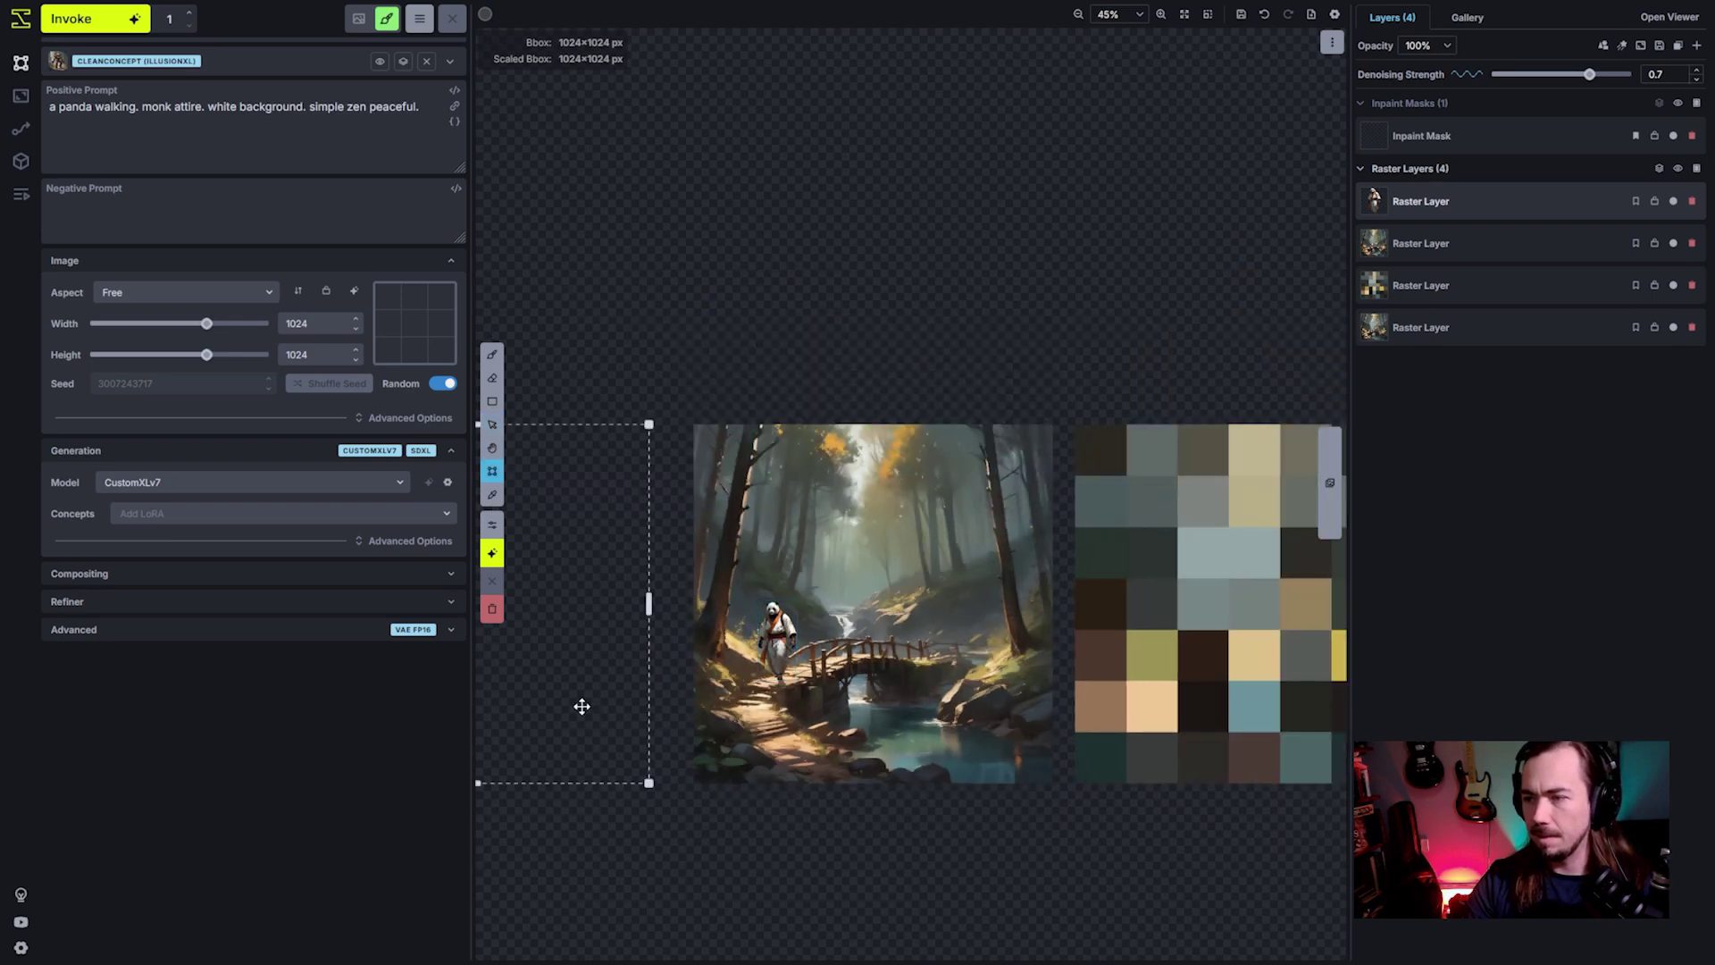
left_click_drag(581, 708, 976, 712)
scroll(789, 643, "up", 13)
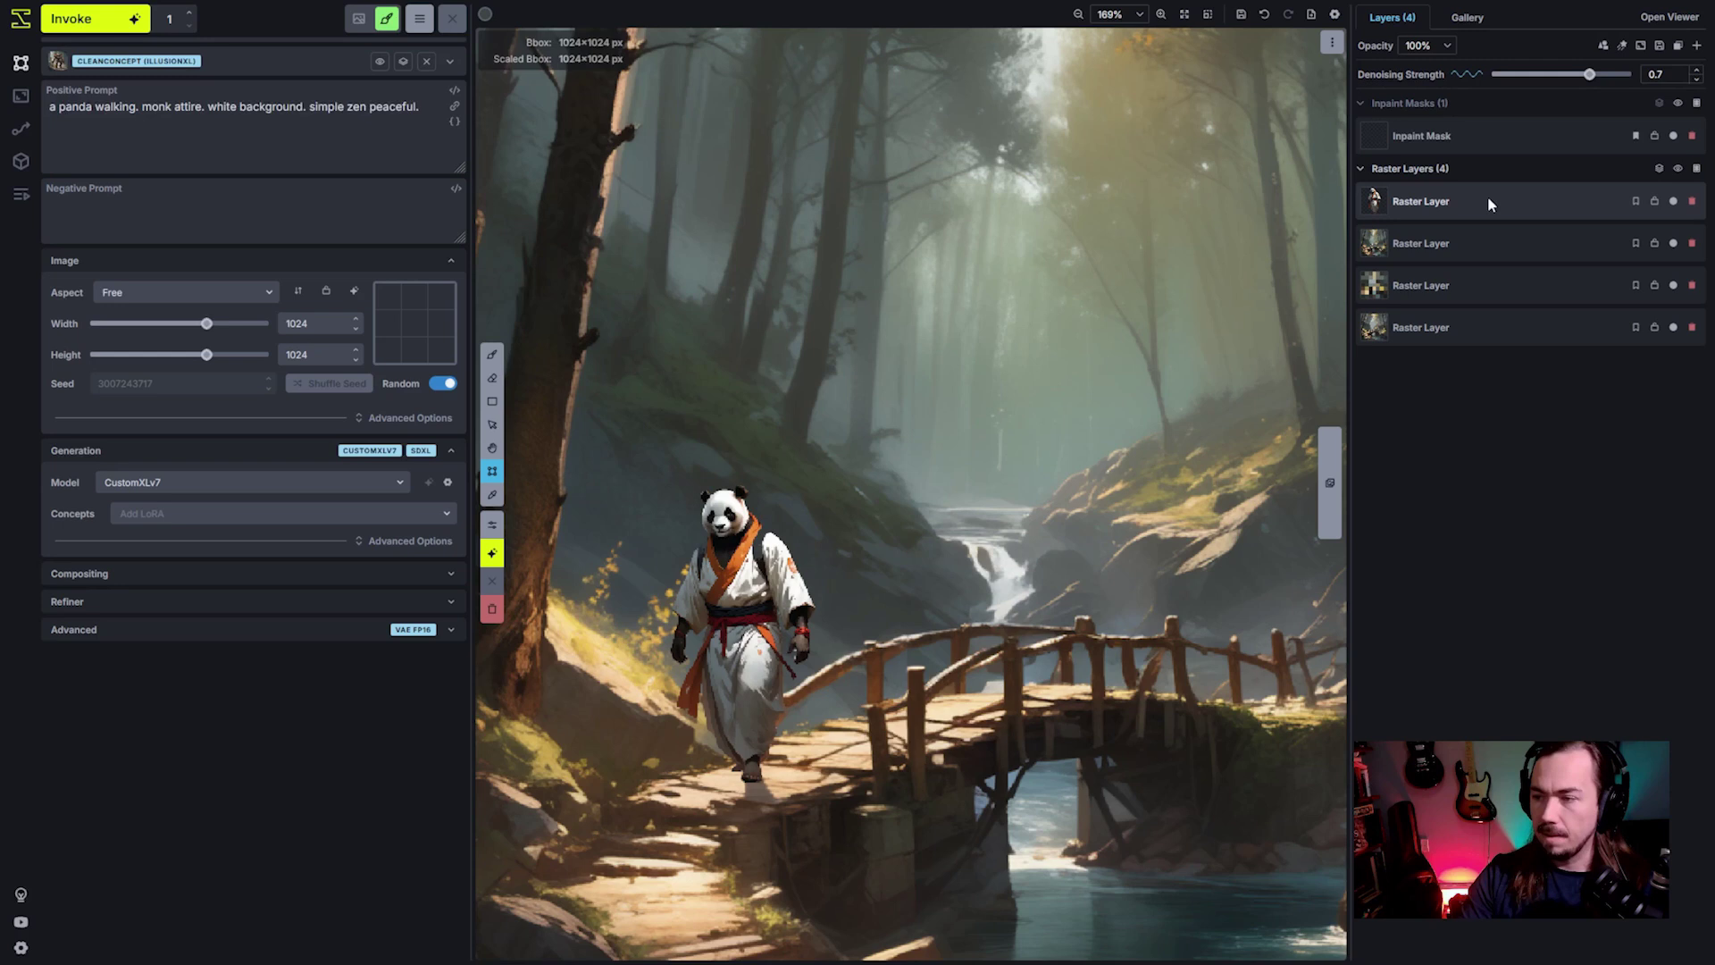
Step: Merge all visible raster layers into a new raster layer
right_click(1493, 200)
mouse_move(1442, 366)
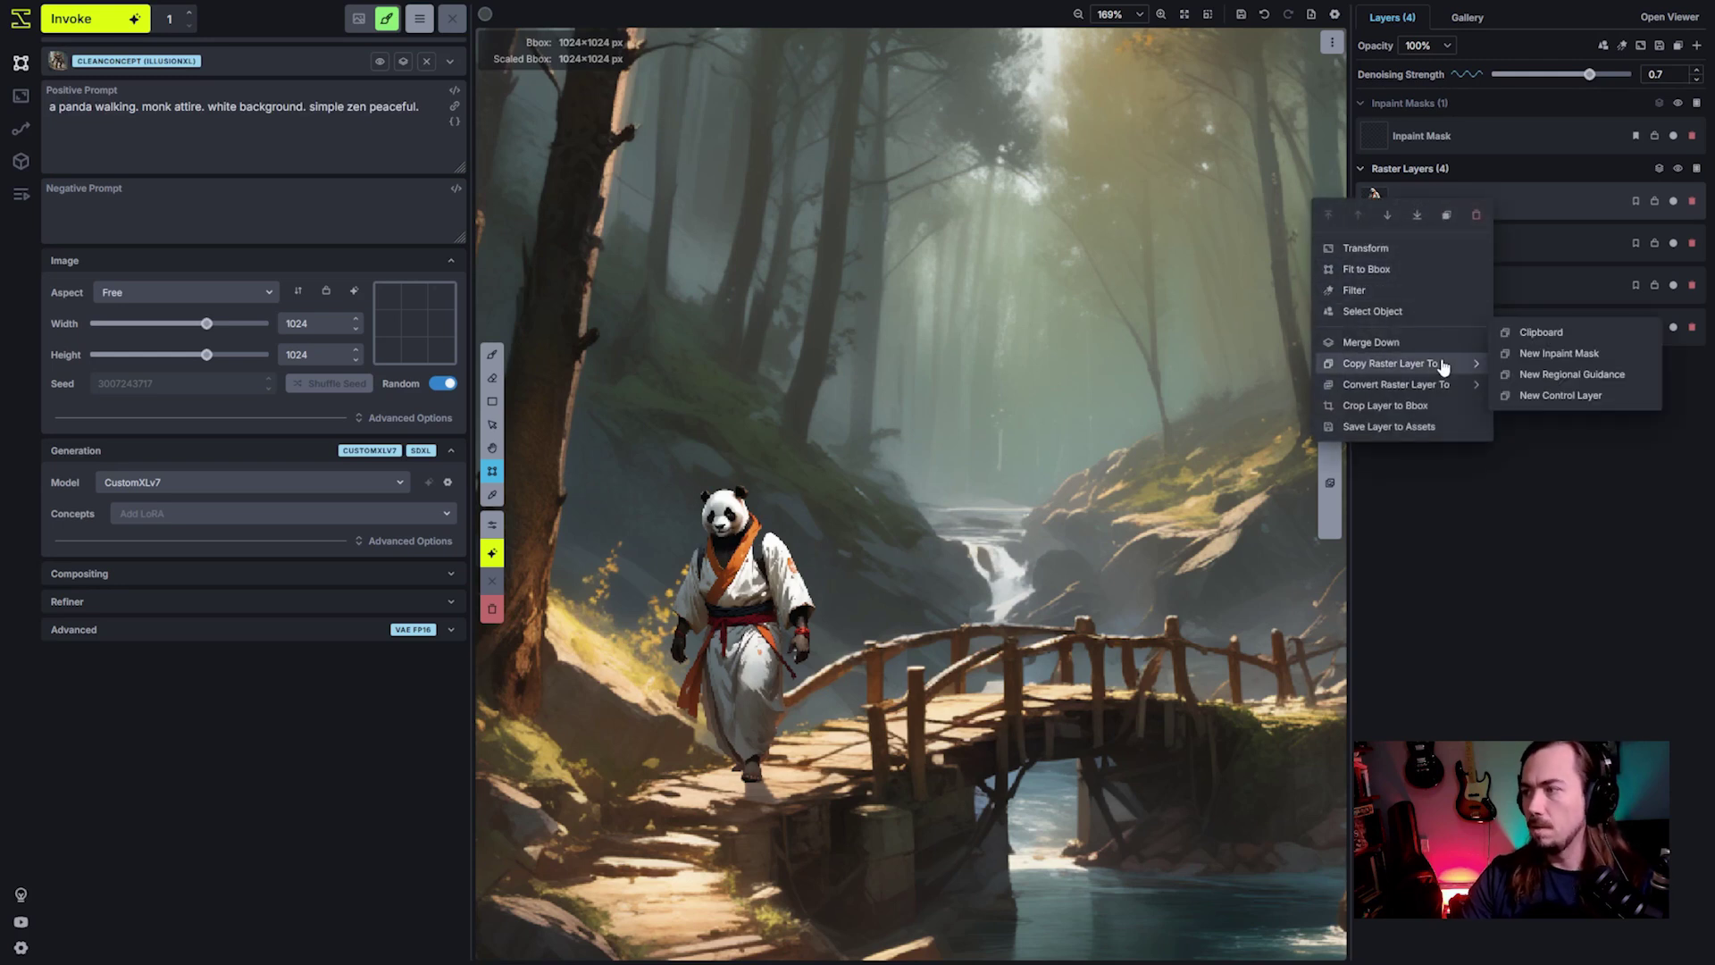
left_click(1658, 168)
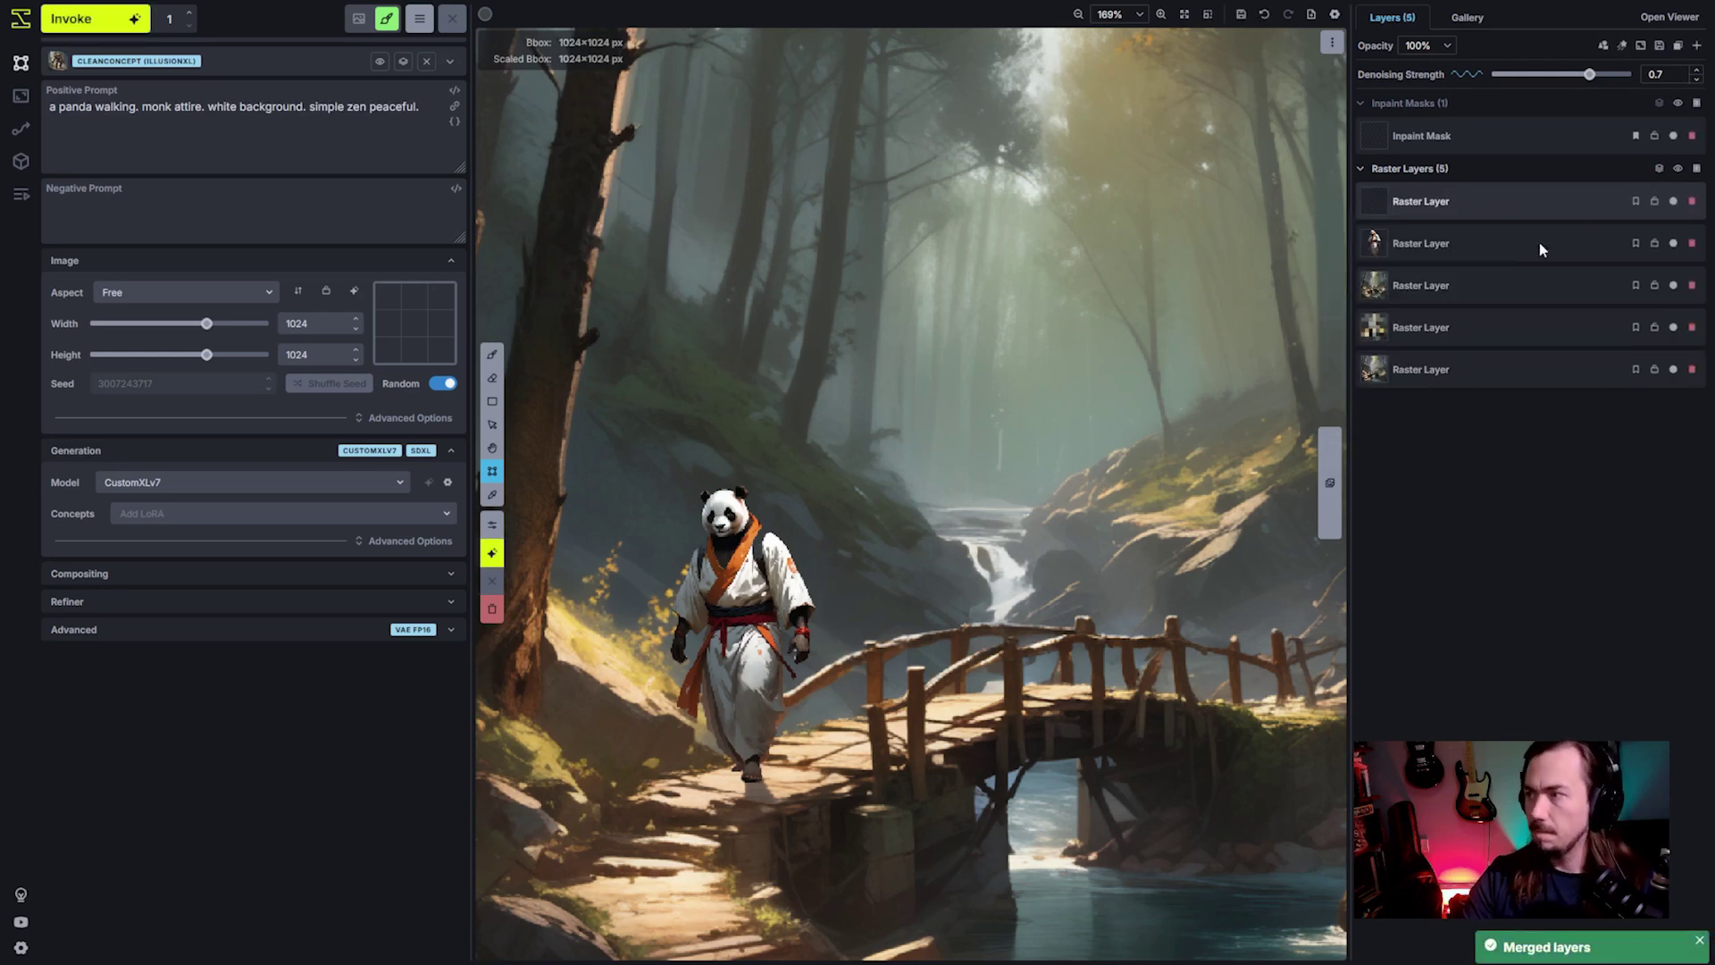
Step: Crop the merged raster layer to the bounding box around the forest scene
right_click(1472, 198)
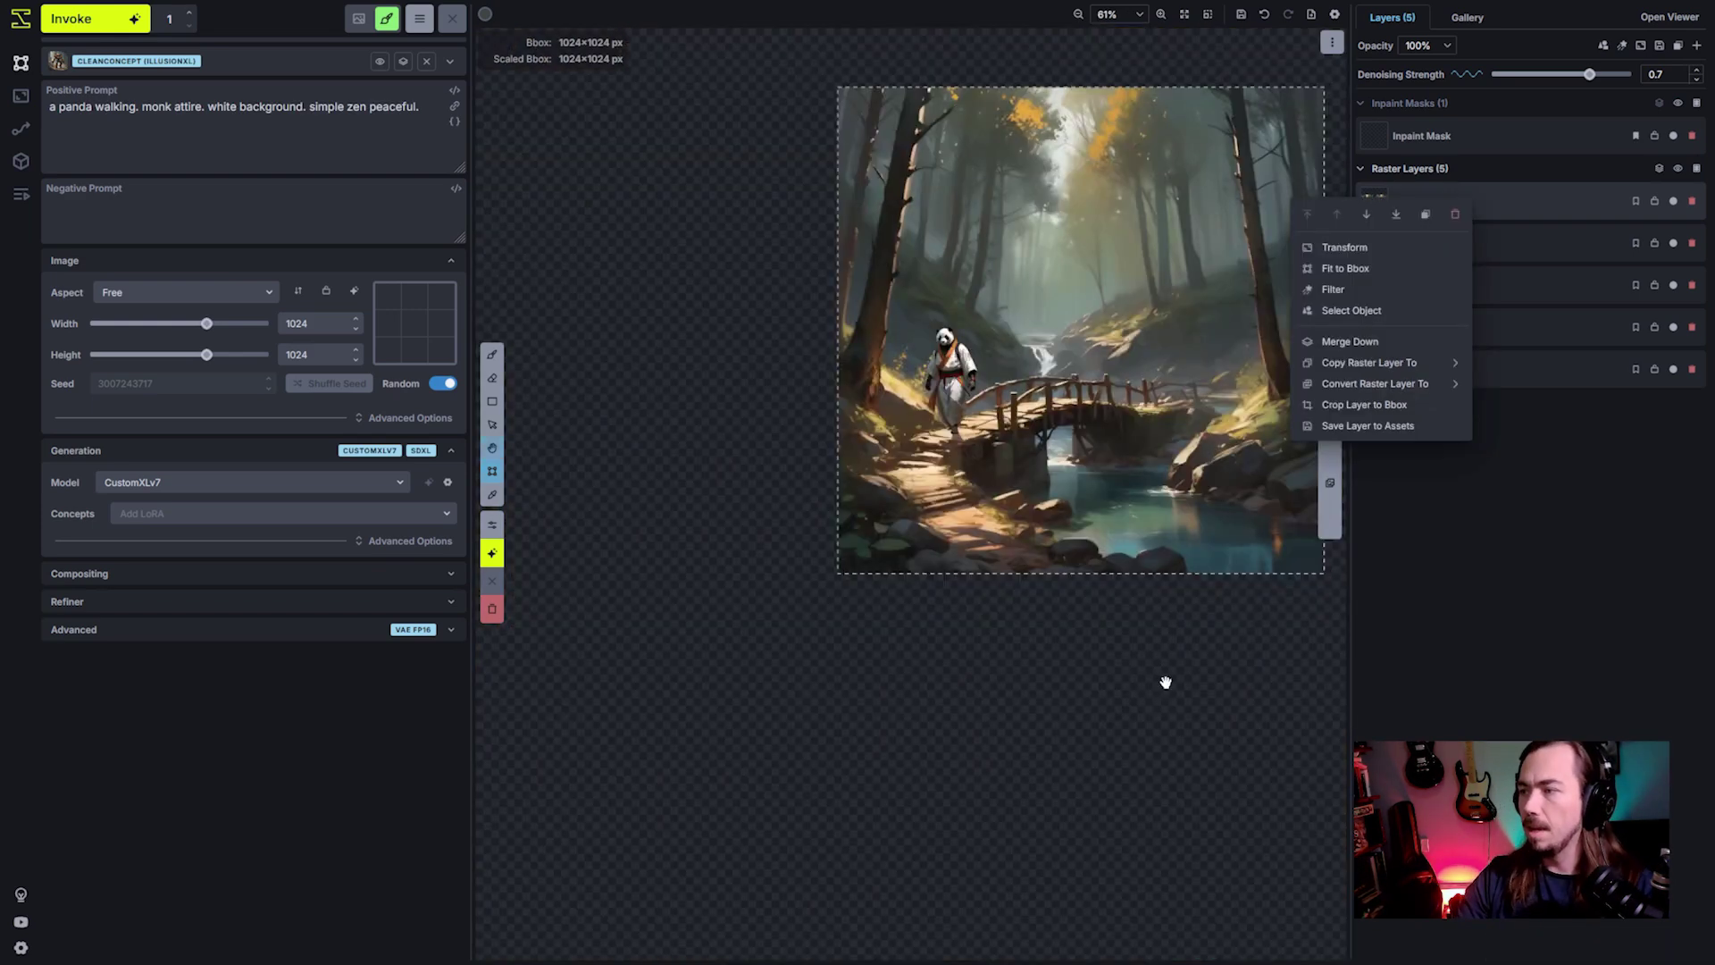
left_click_drag(1166, 682, 931, 692)
scroll(1063, 608, "up", 3)
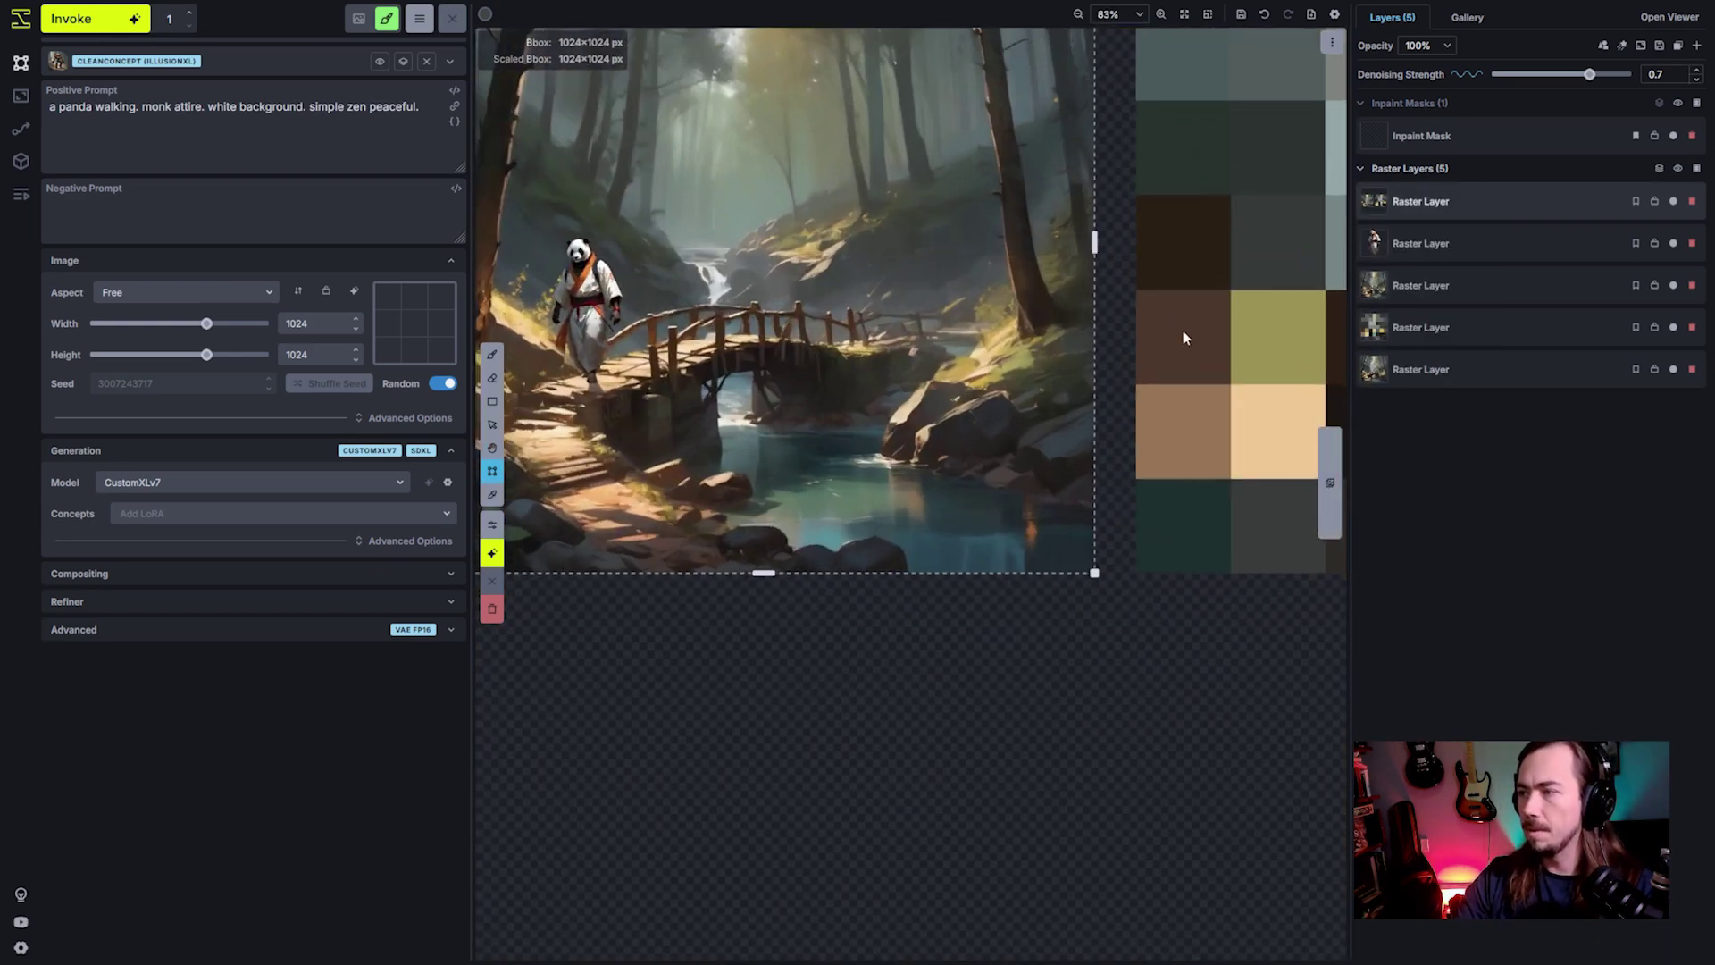
left_click_drag(876, 268, 1114, 490)
scroll(1114, 491, "up", 2)
right_click(991, 454)
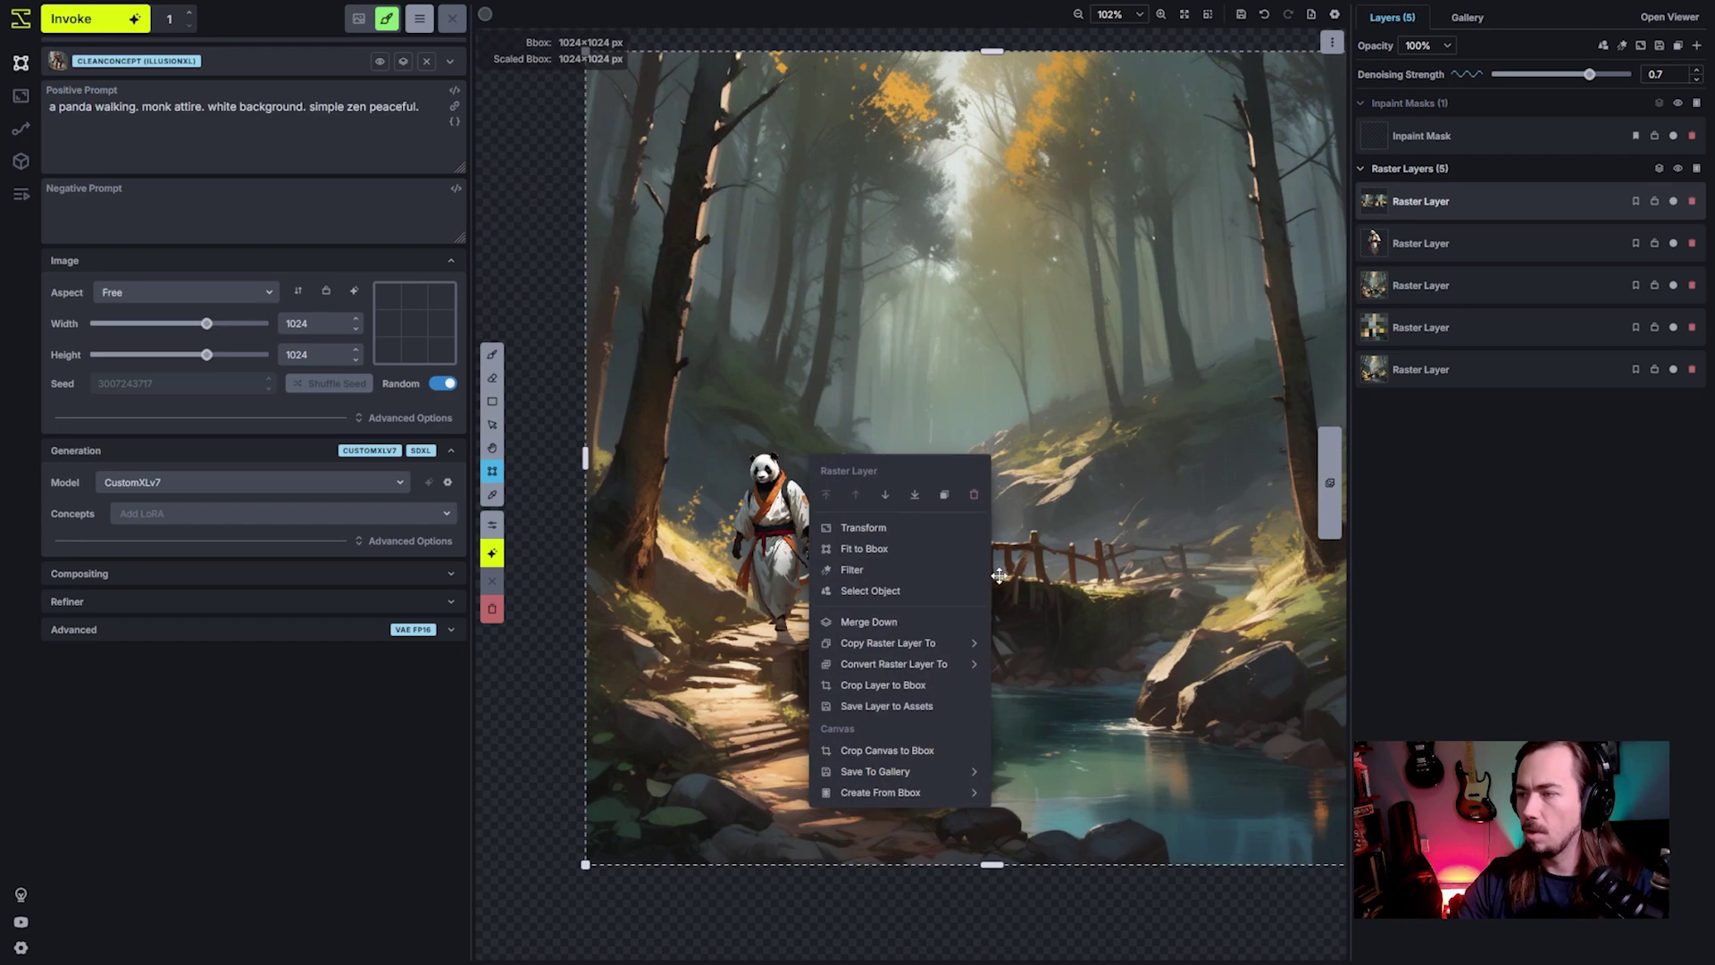
left_click(906, 693)
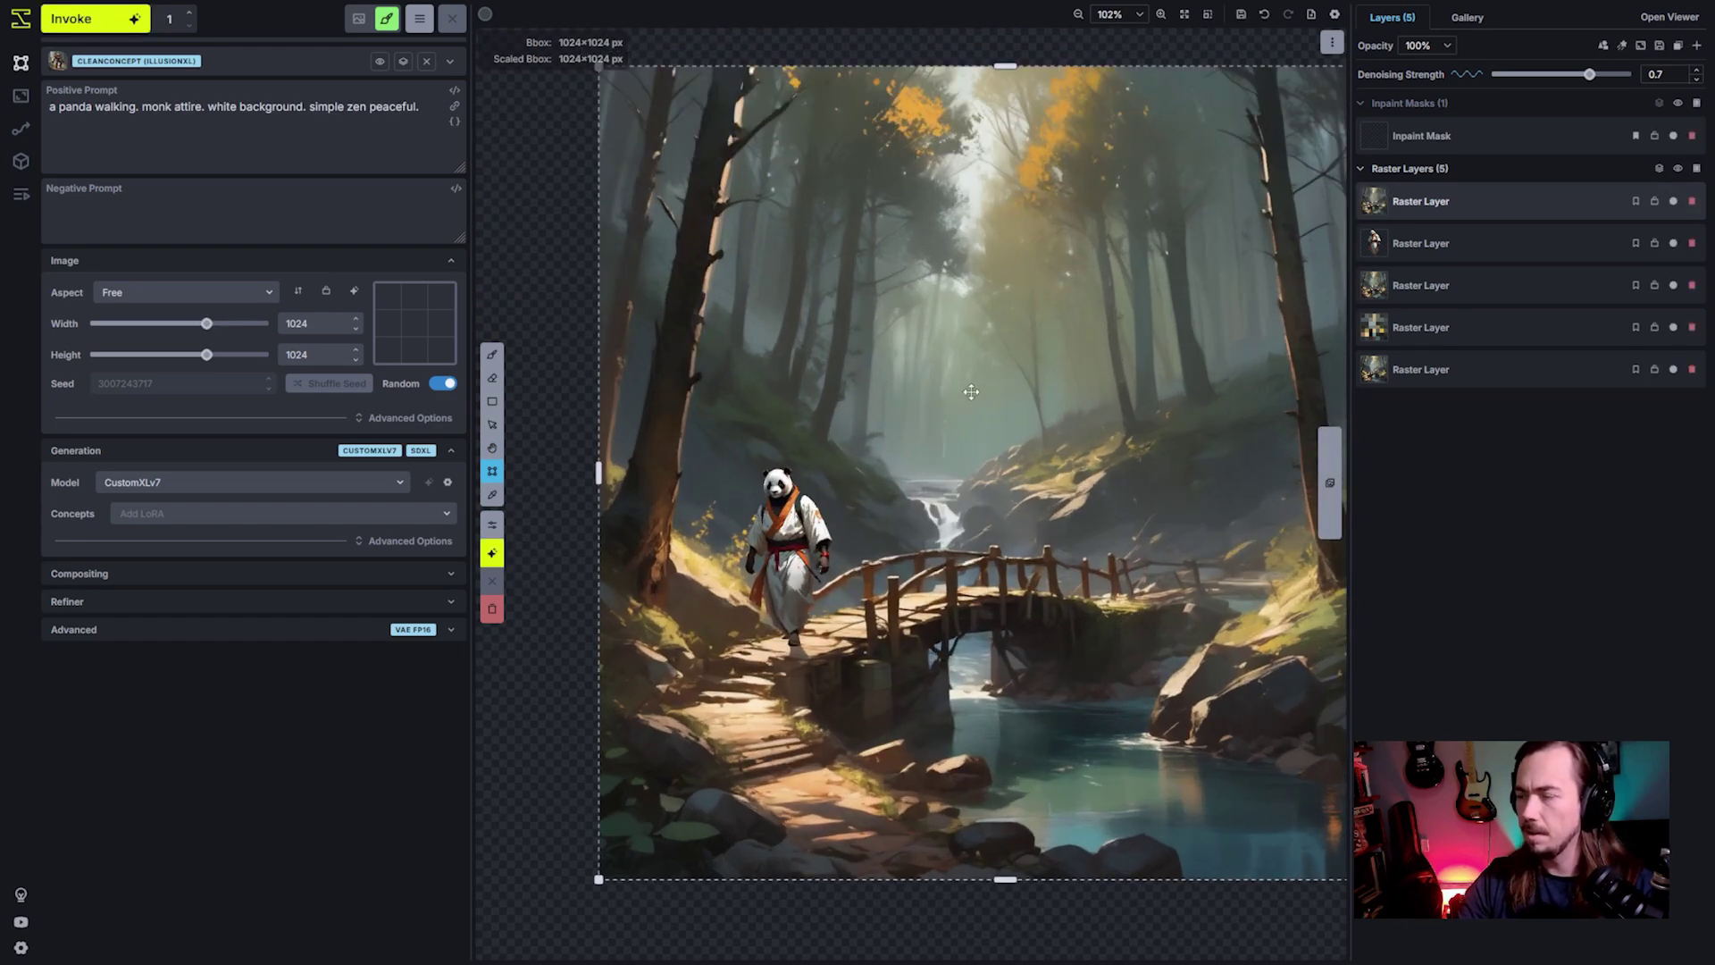
Step: Convert the cropped merged layer to a control layer using the Contour Detection (scribble) model
right_click(1440, 223)
mouse_move(1411, 402)
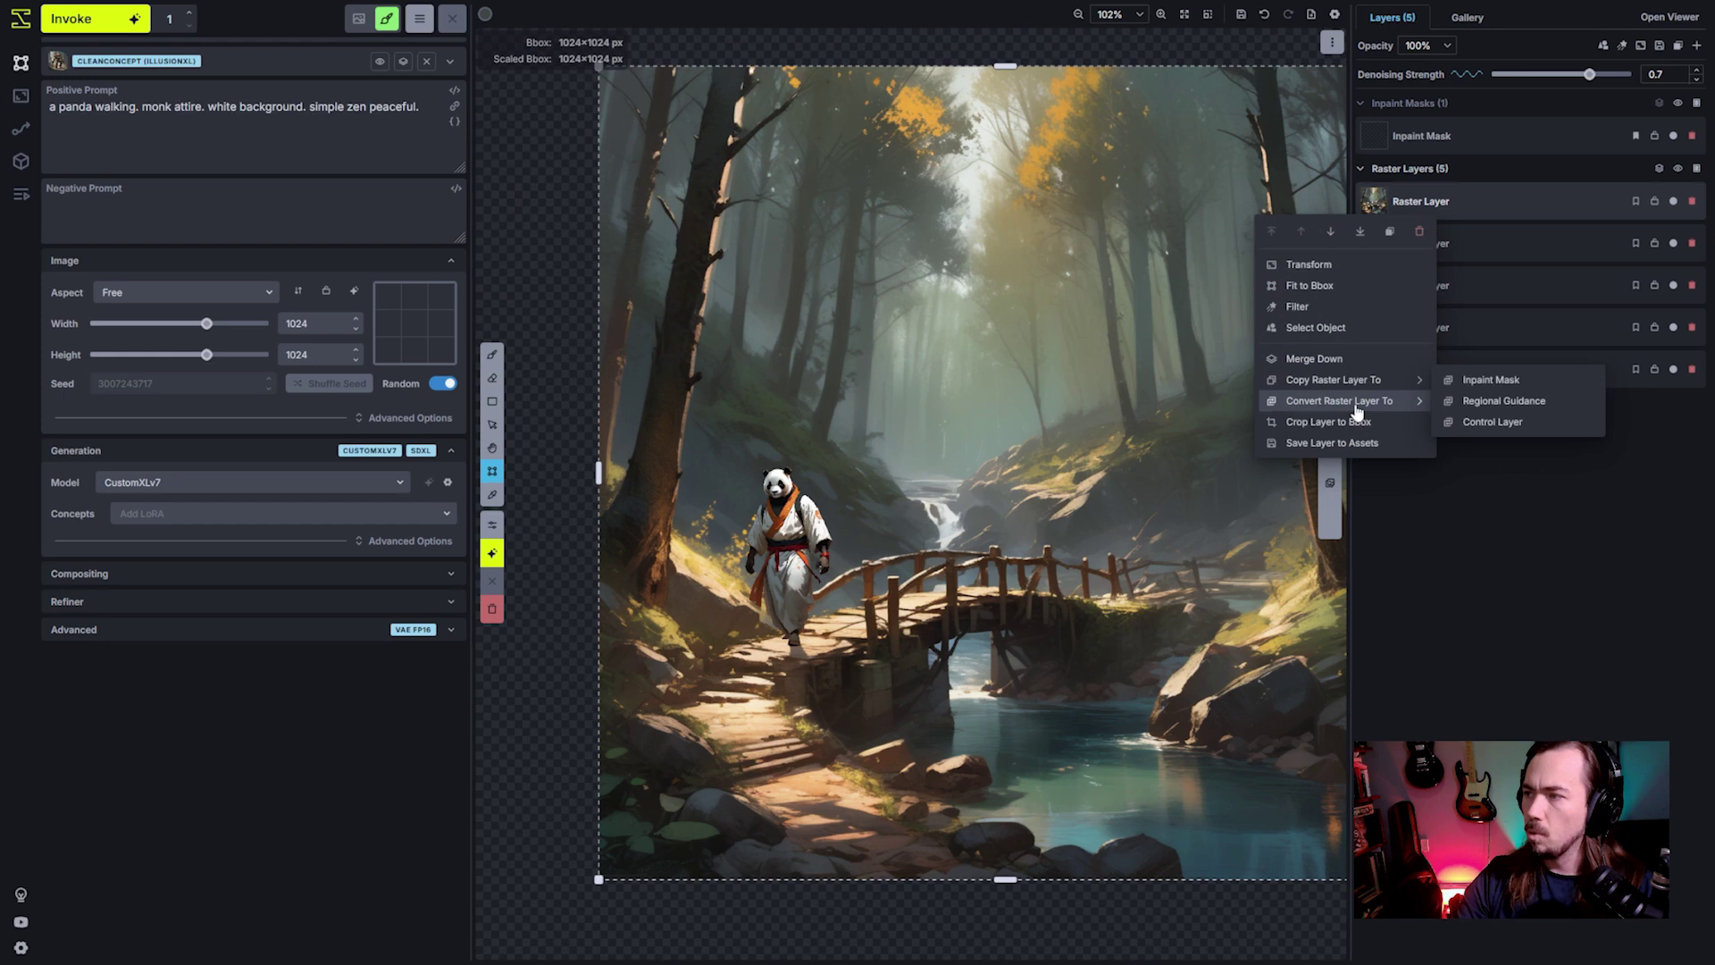
left_click(1509, 422)
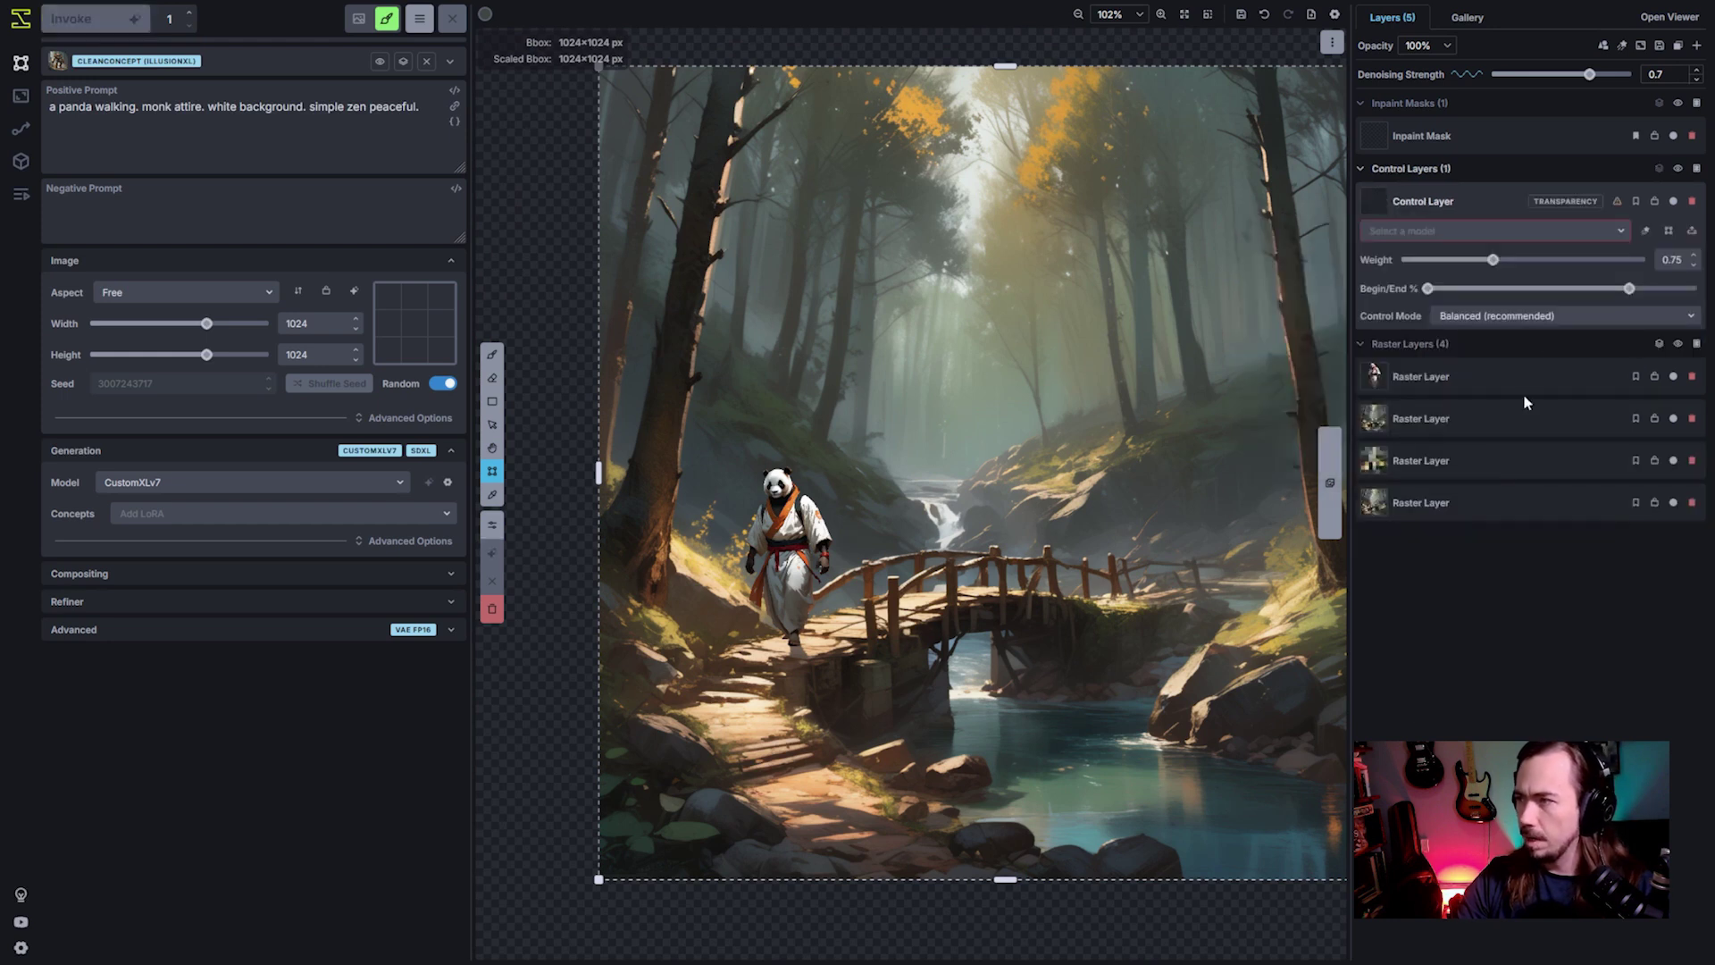
left_click(1585, 234)
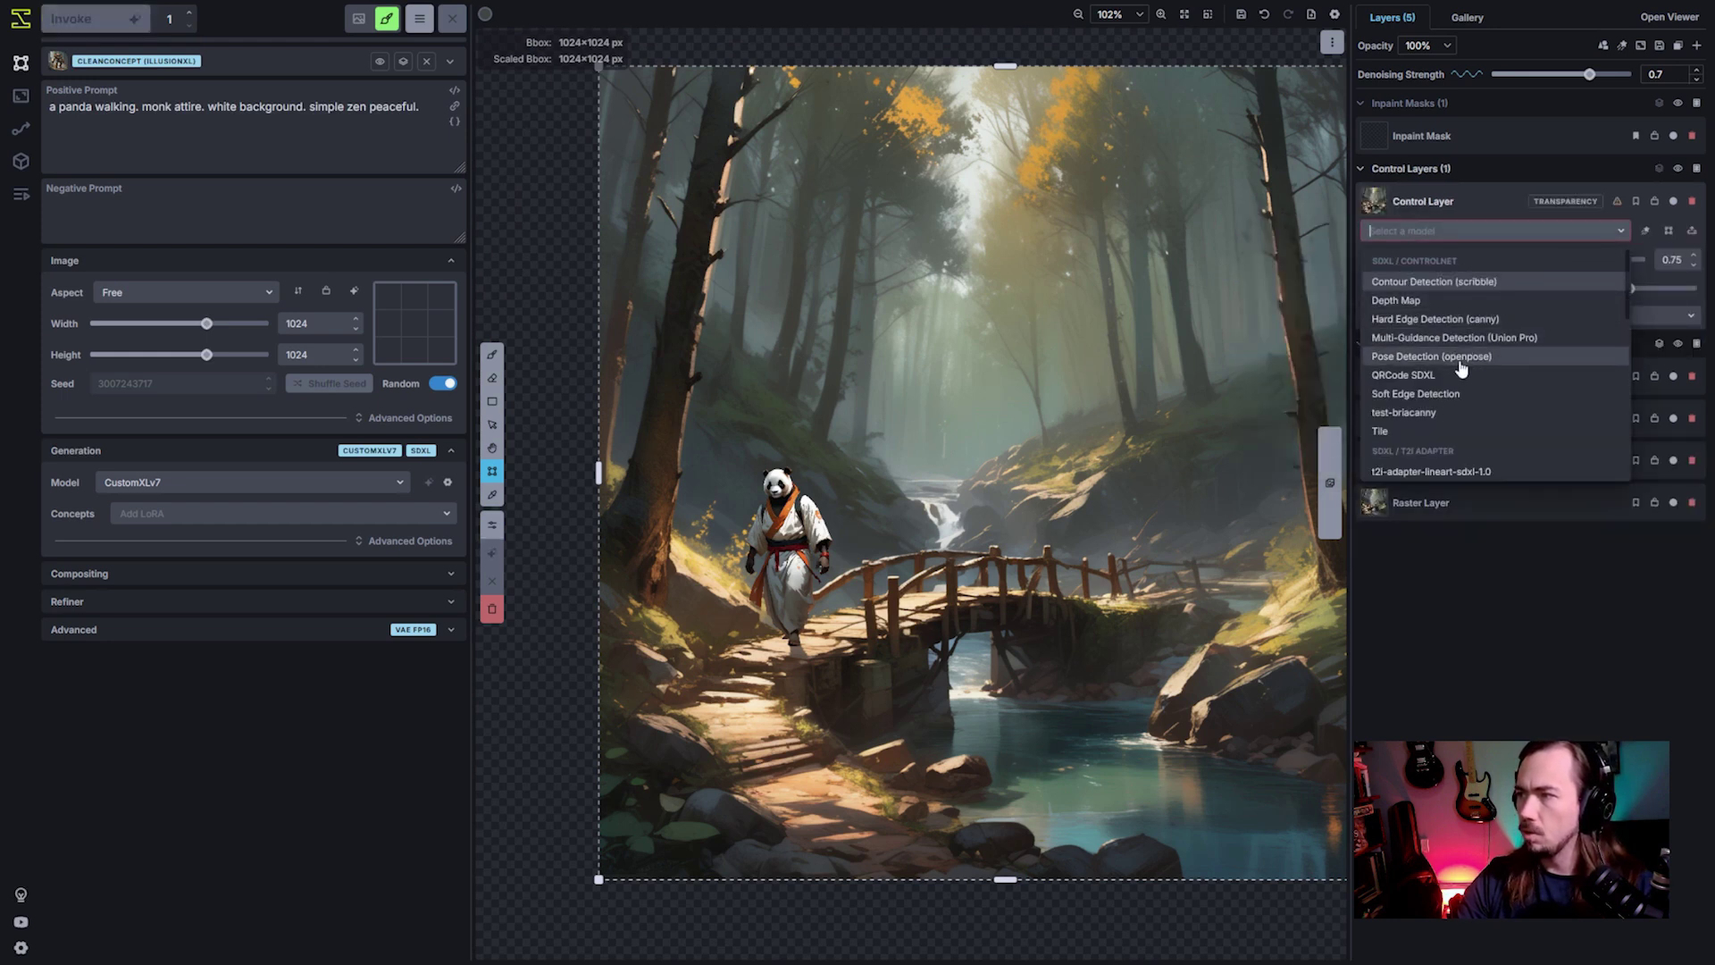
left_click(1465, 282)
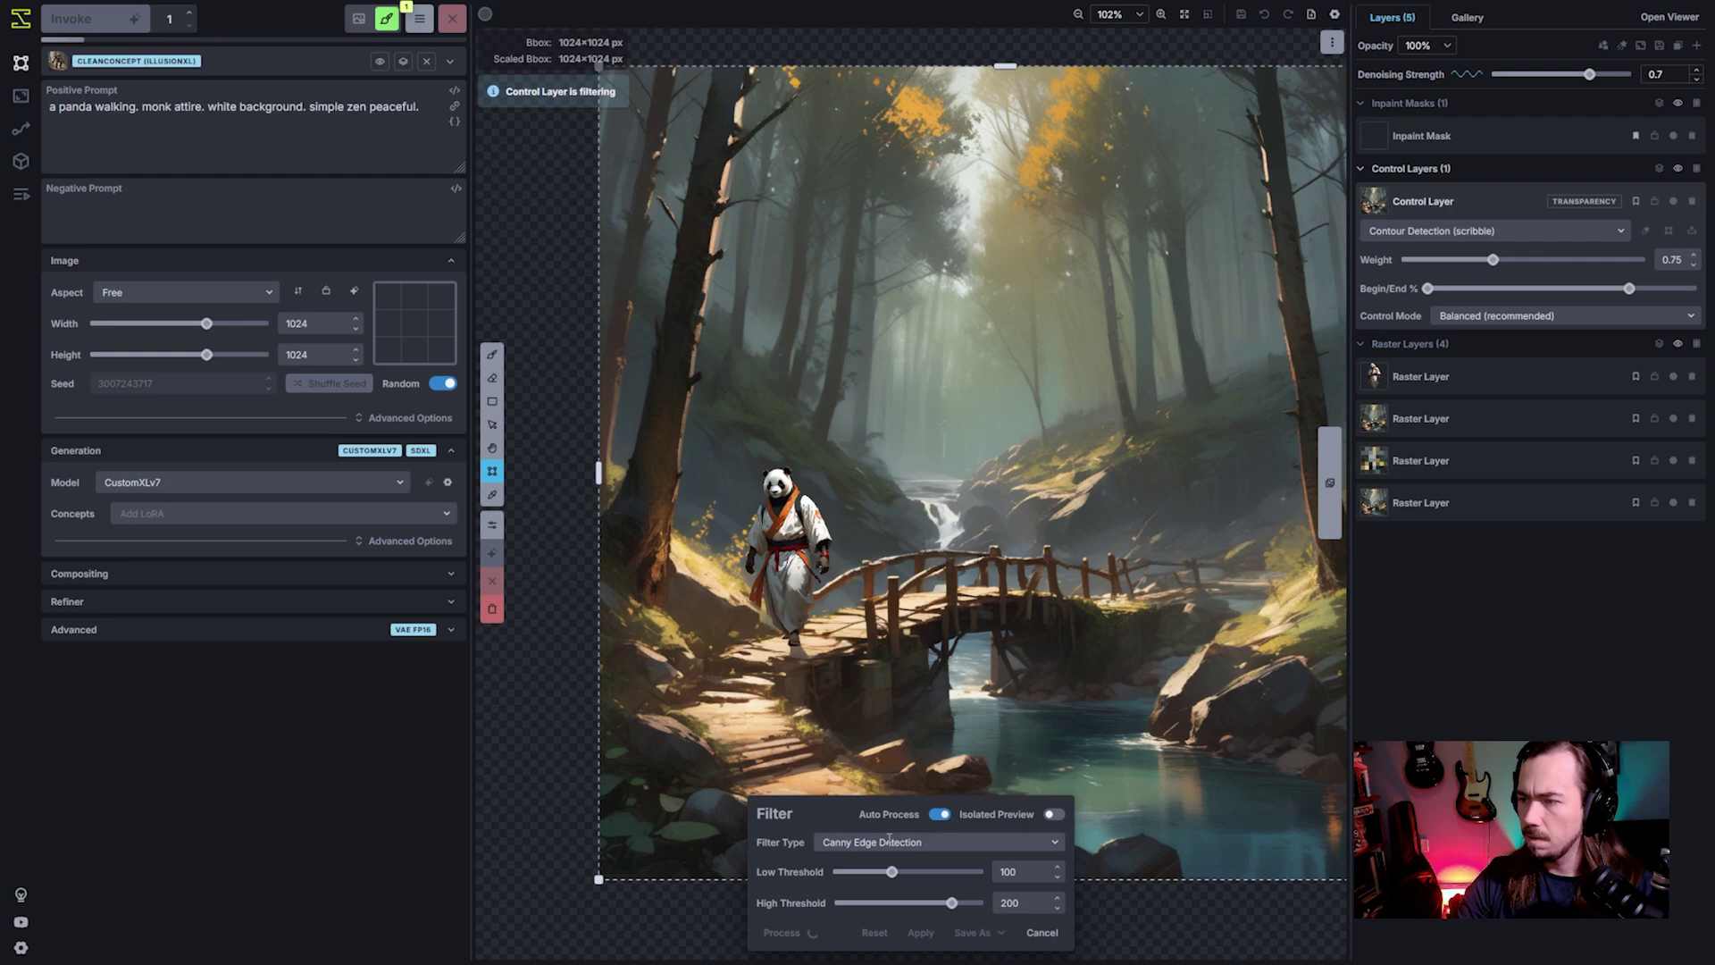
Step: Filter the control layer with Lineart Edge Detection and apply the result
left_click(938, 842)
scroll(911, 904, "down", 1)
left_click(899, 889)
scroll(859, 648, "up", 3)
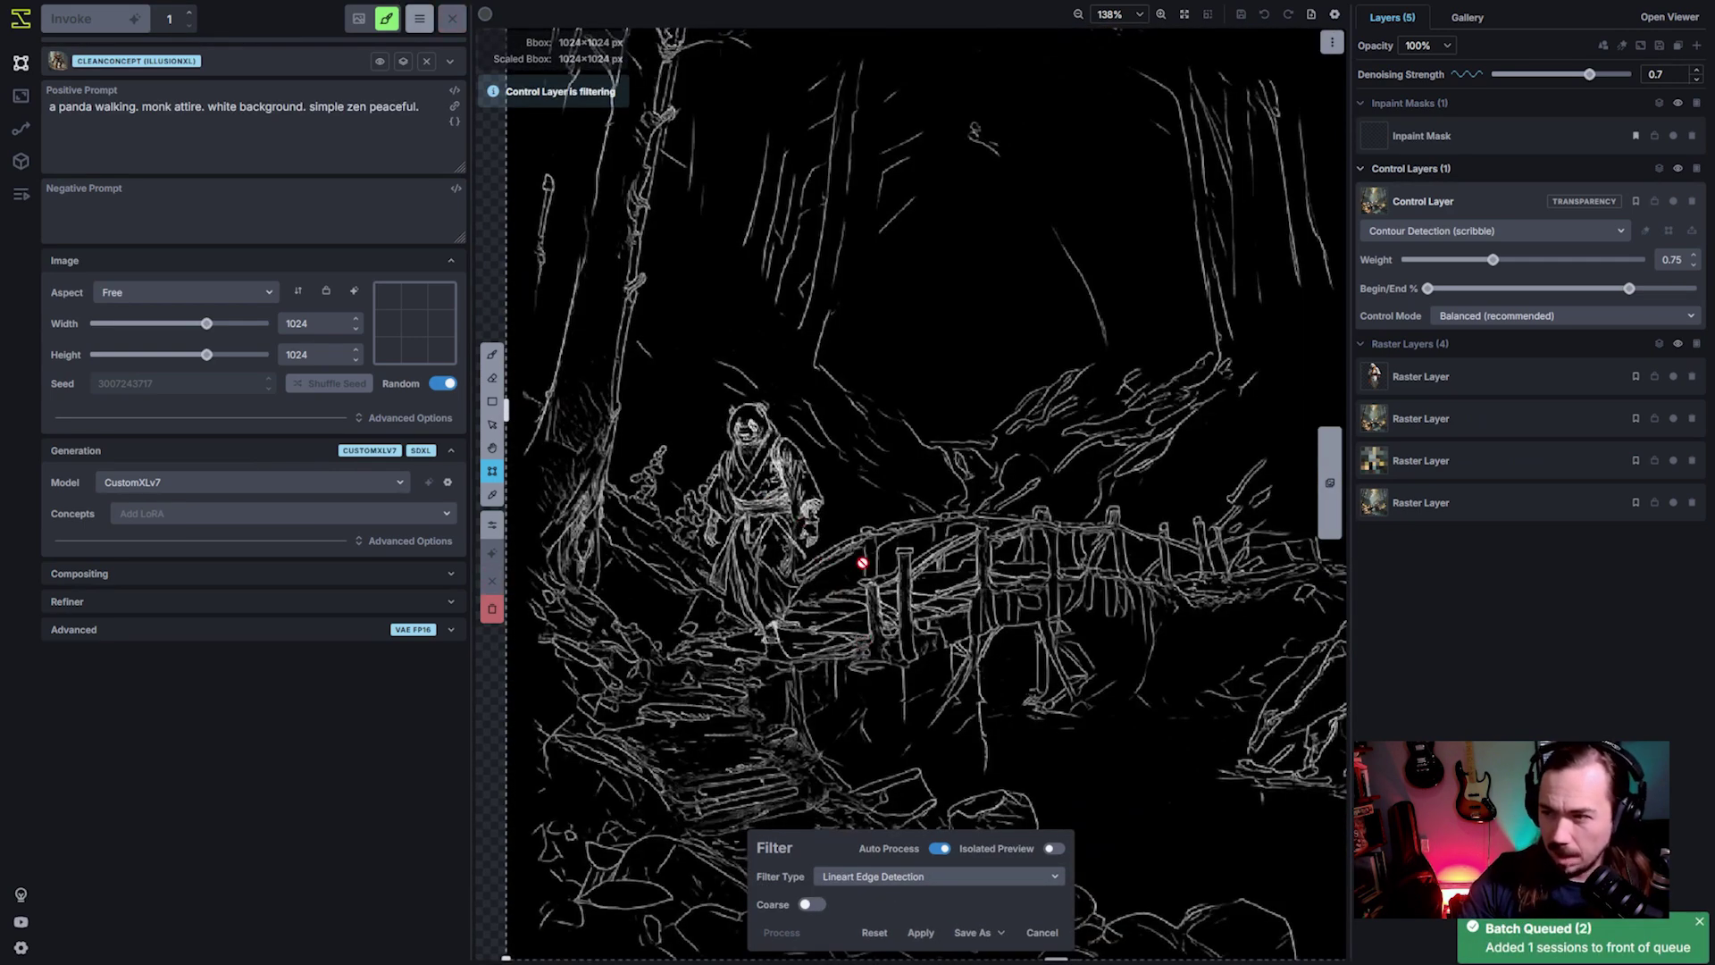
left_click(921, 933)
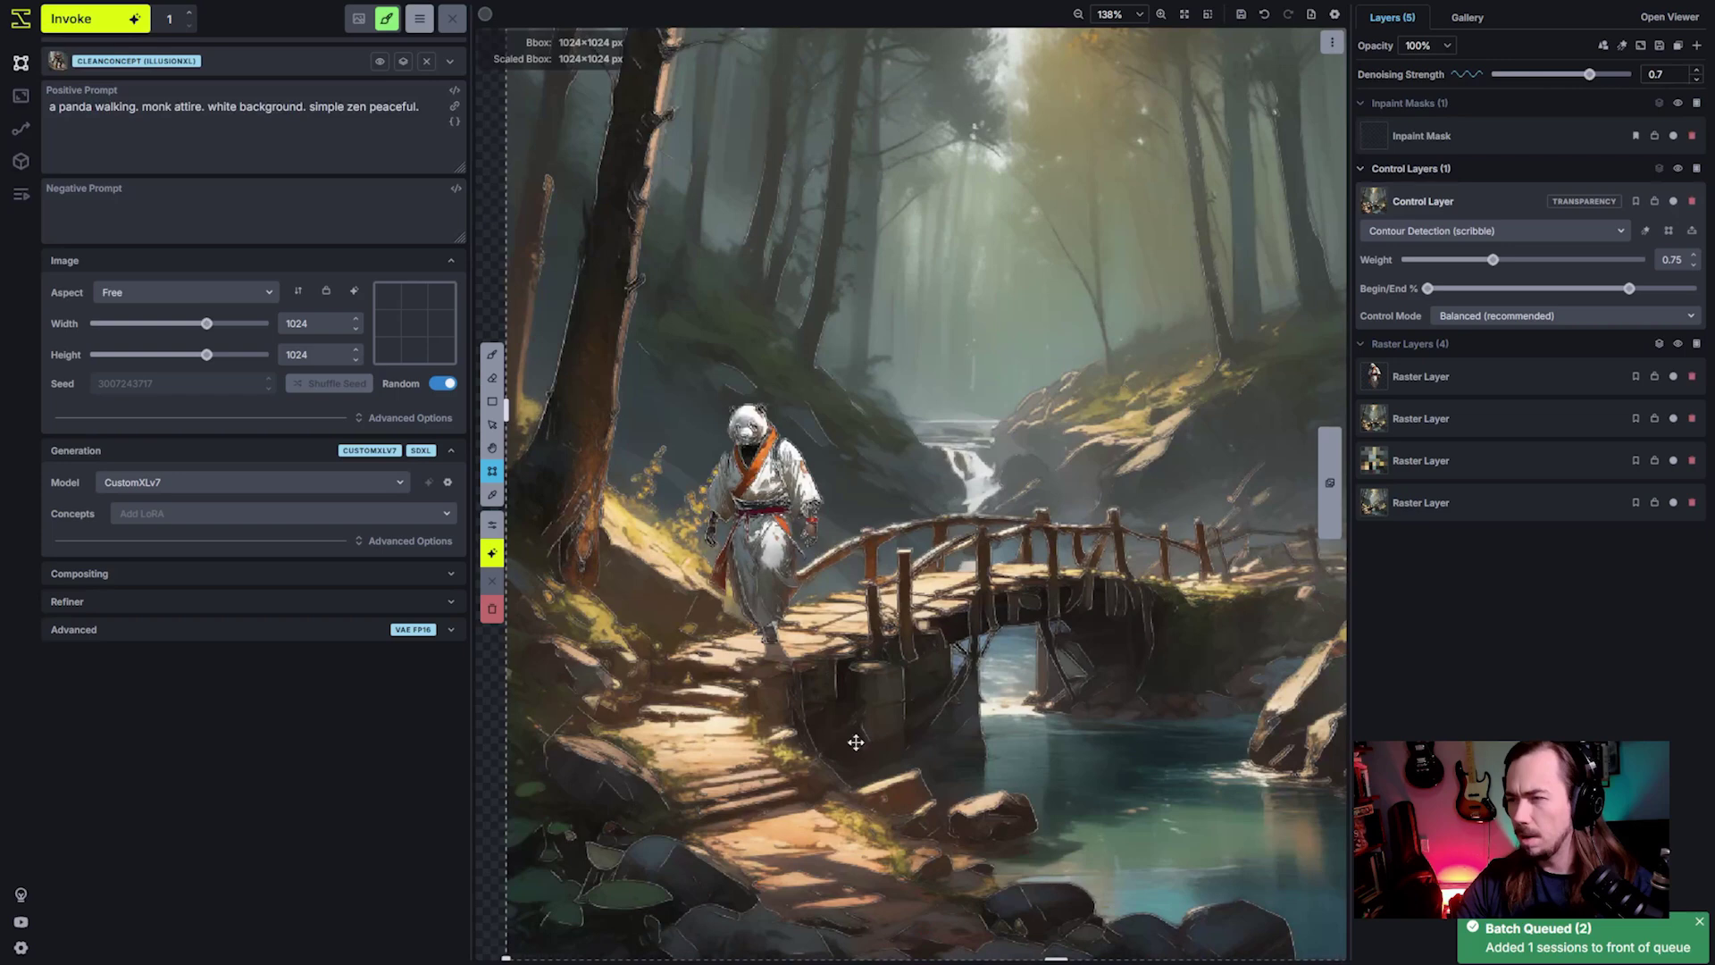
Step: Resize and move the bounding box to 768×640 px so it frames the panda and the bridge
scroll(804, 609, "down", 2)
key("c")
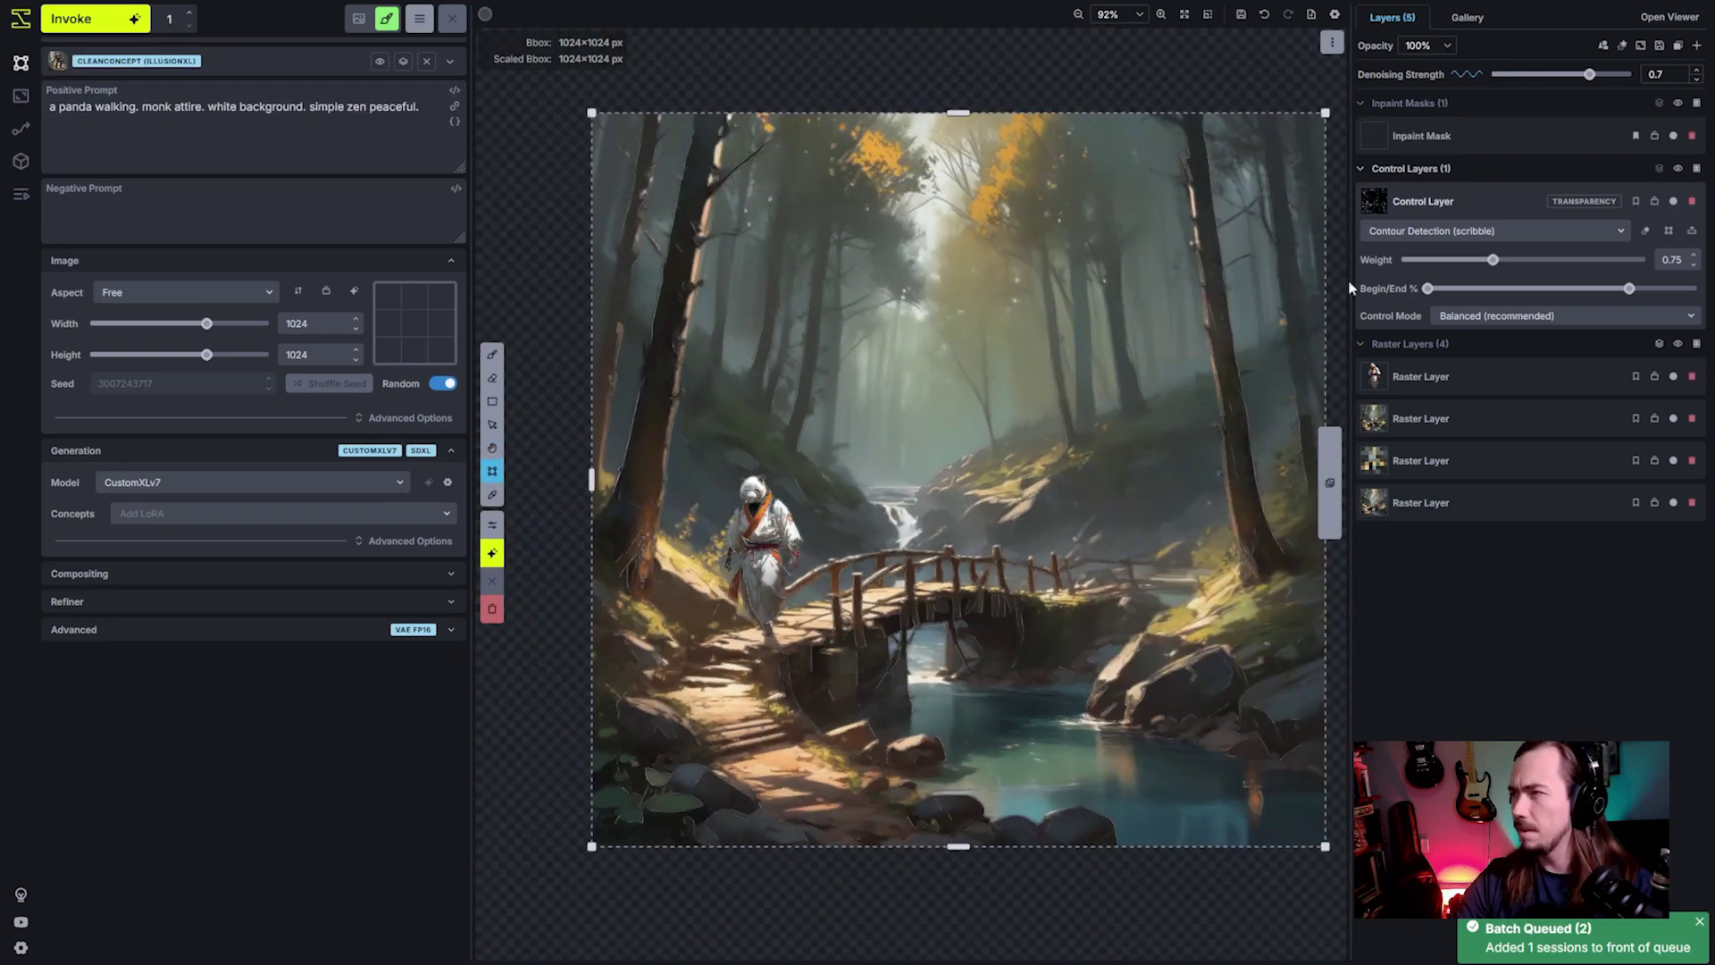
left_click(1522, 136)
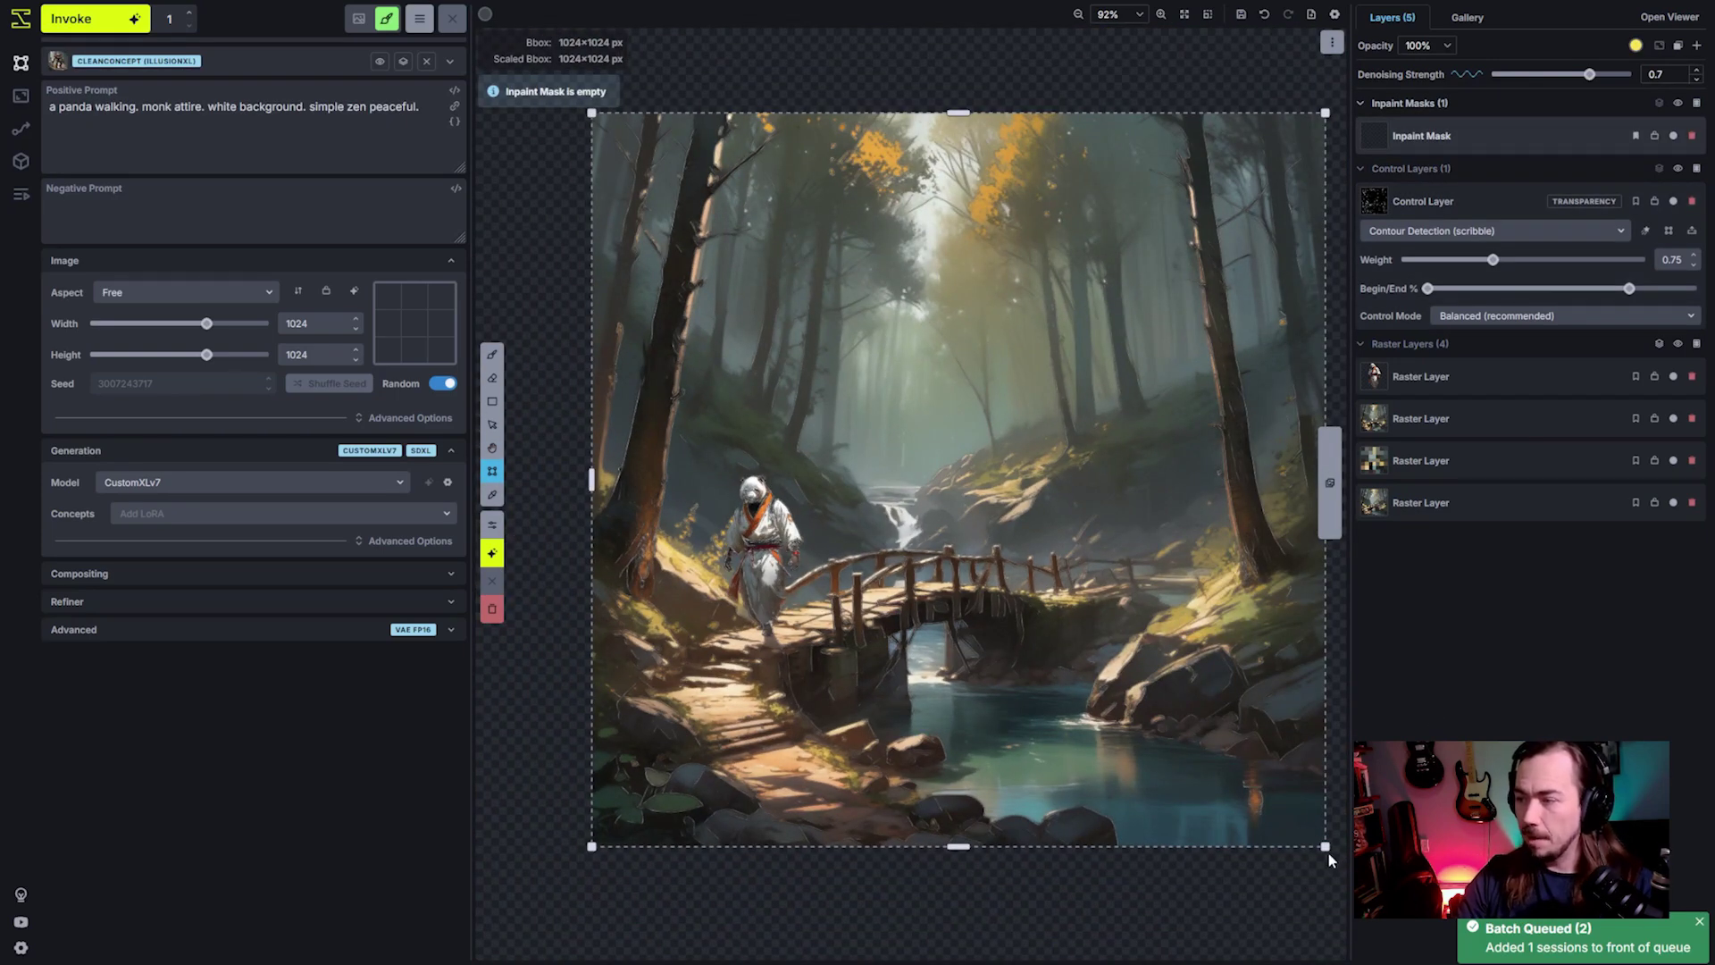
left_click_drag(1326, 846, 1004, 479)
left_click_drag(954, 413, 929, 688)
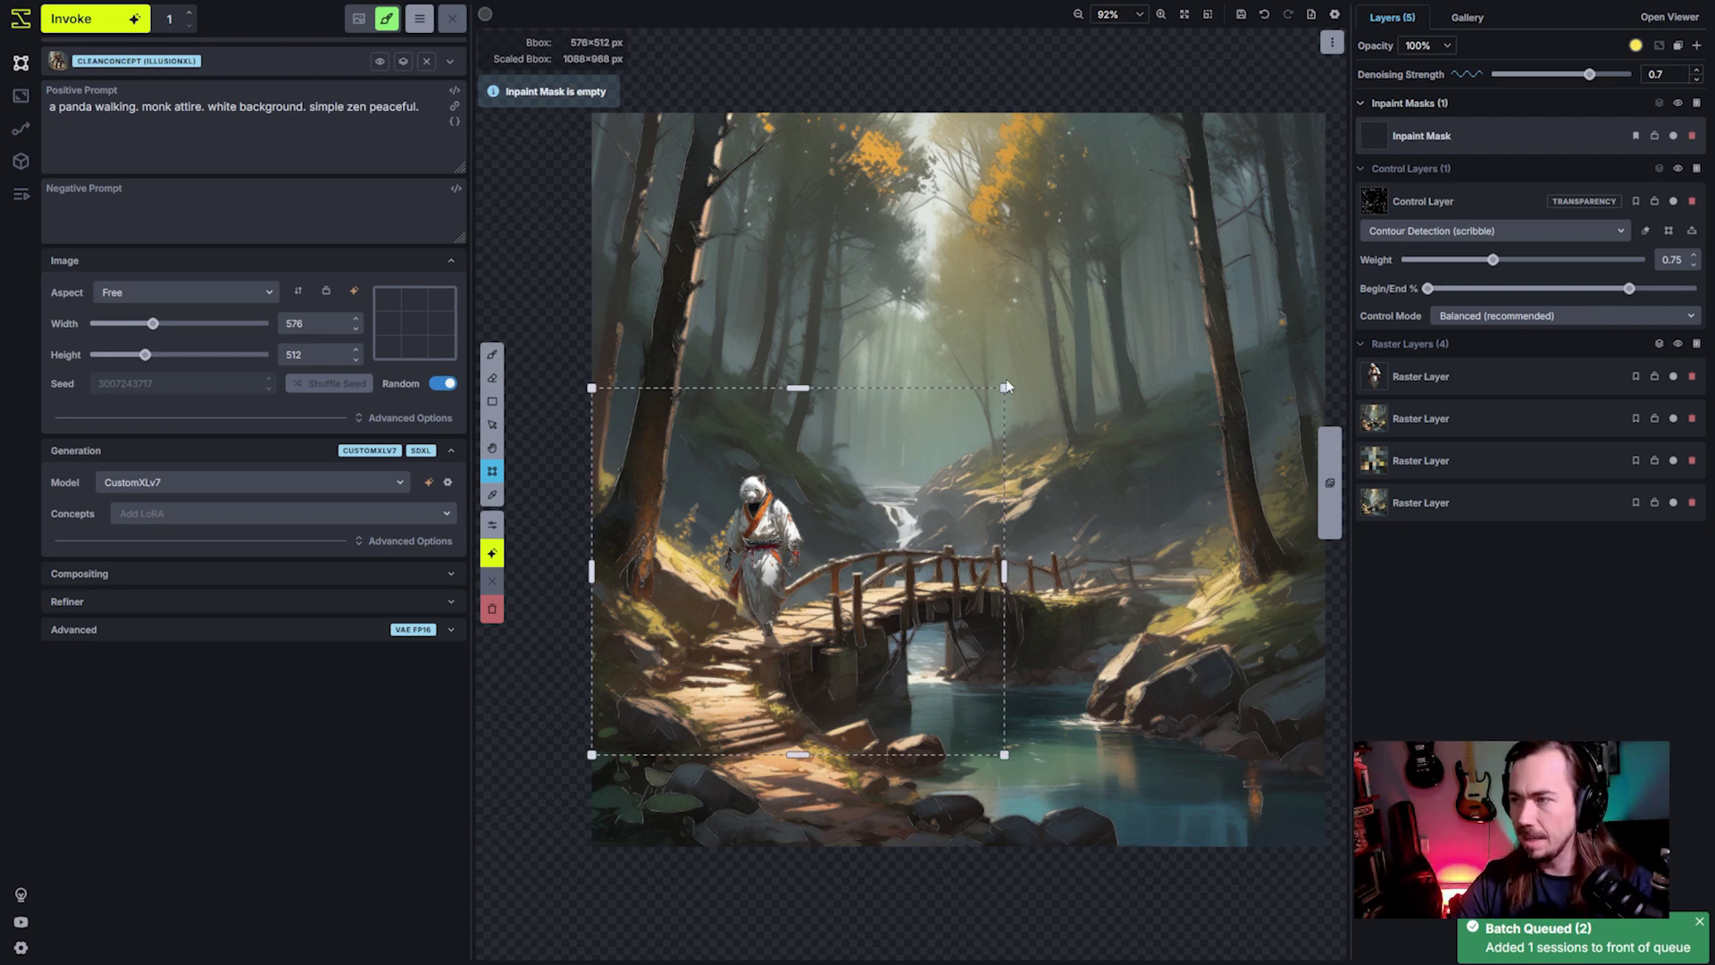
left_click_drag(1004, 387, 1142, 296)
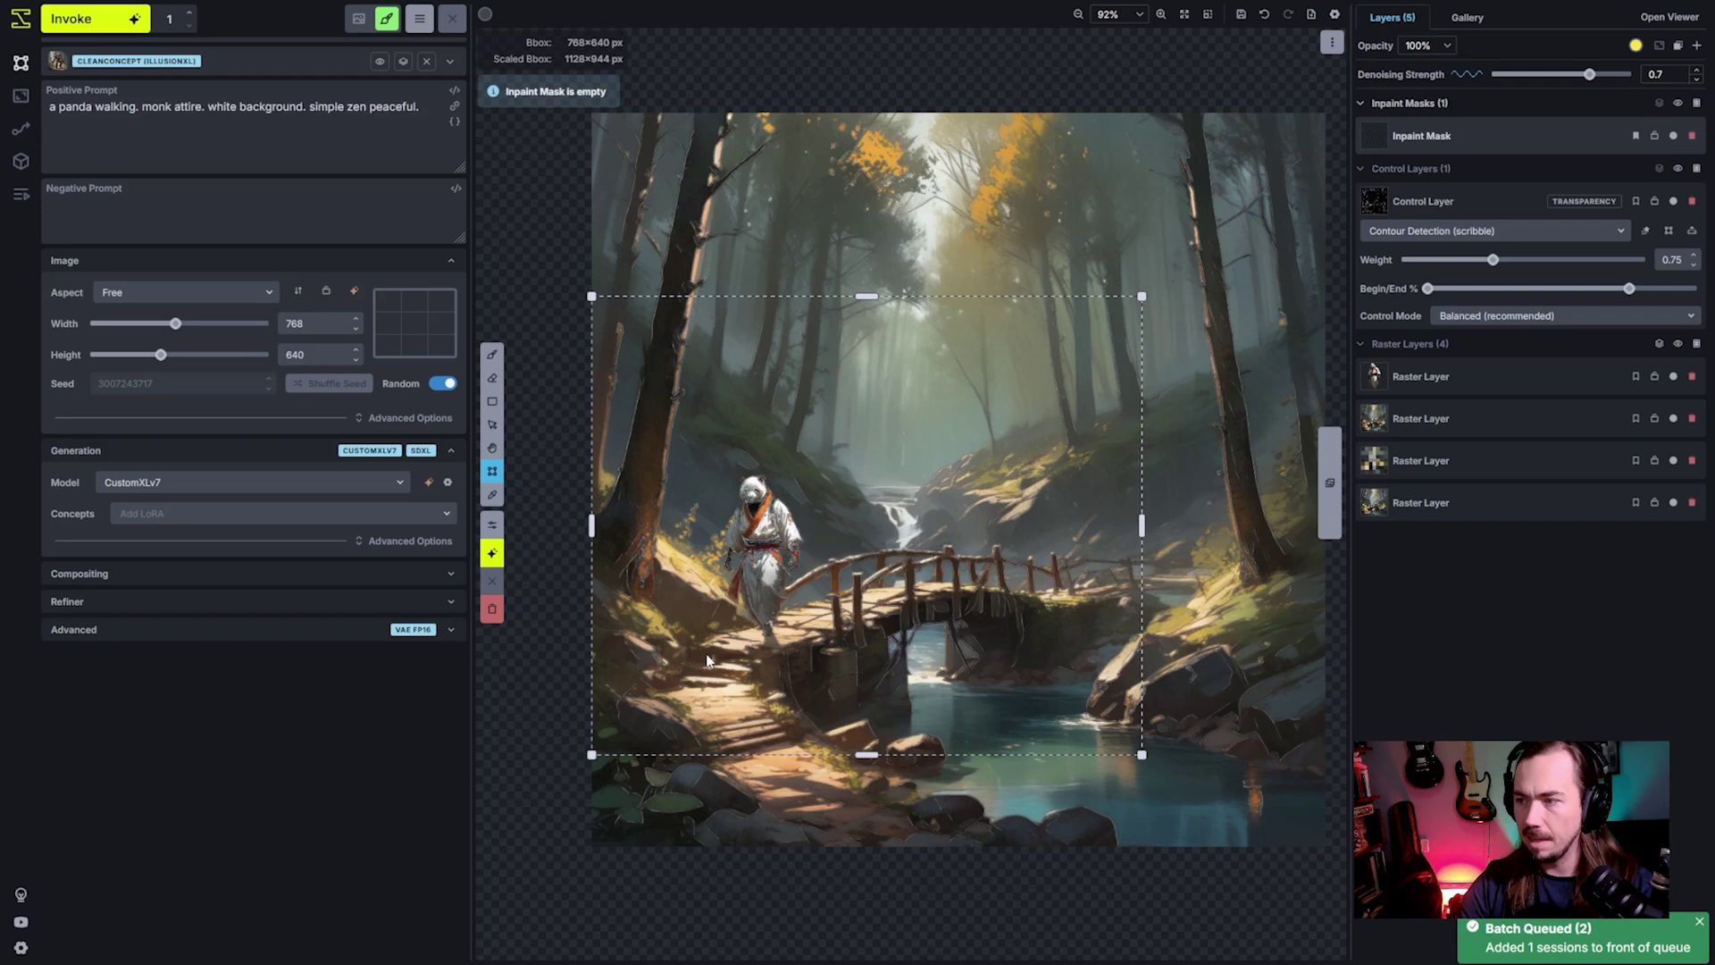
Step: Copy the panda raster layer to a new inpaint mask and set the denoising strength to 0.8
key("b")
right_click(1444, 374)
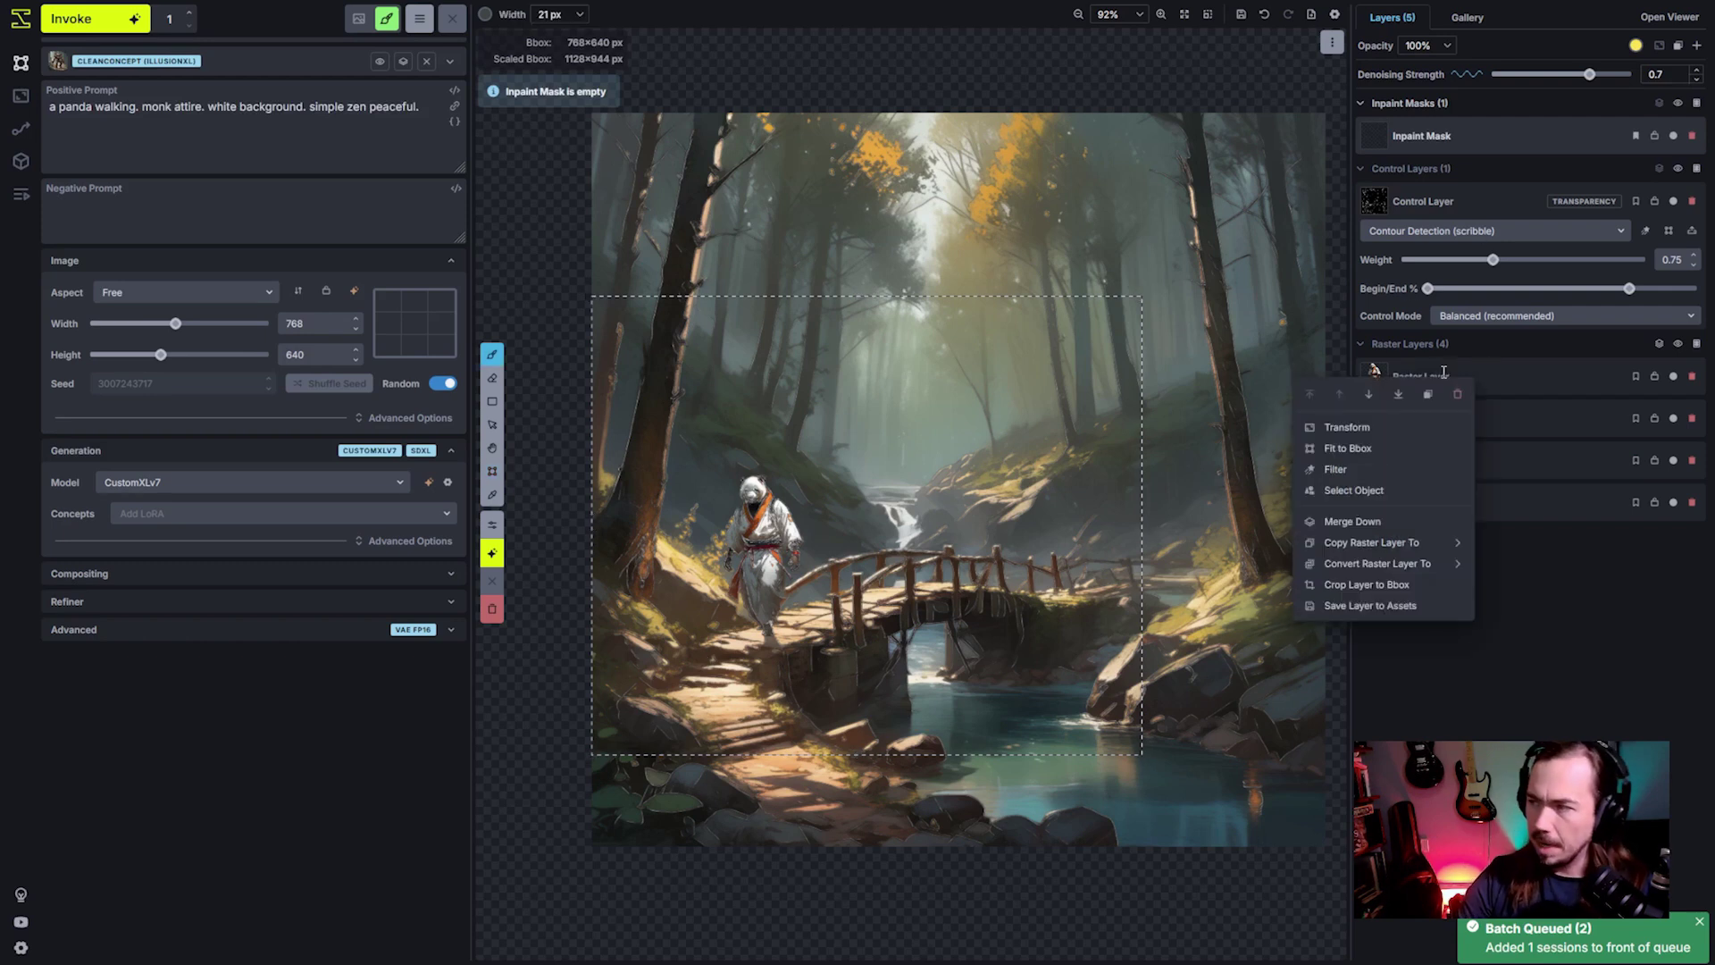
right_click(1497, 371)
mouse_move(1405, 533)
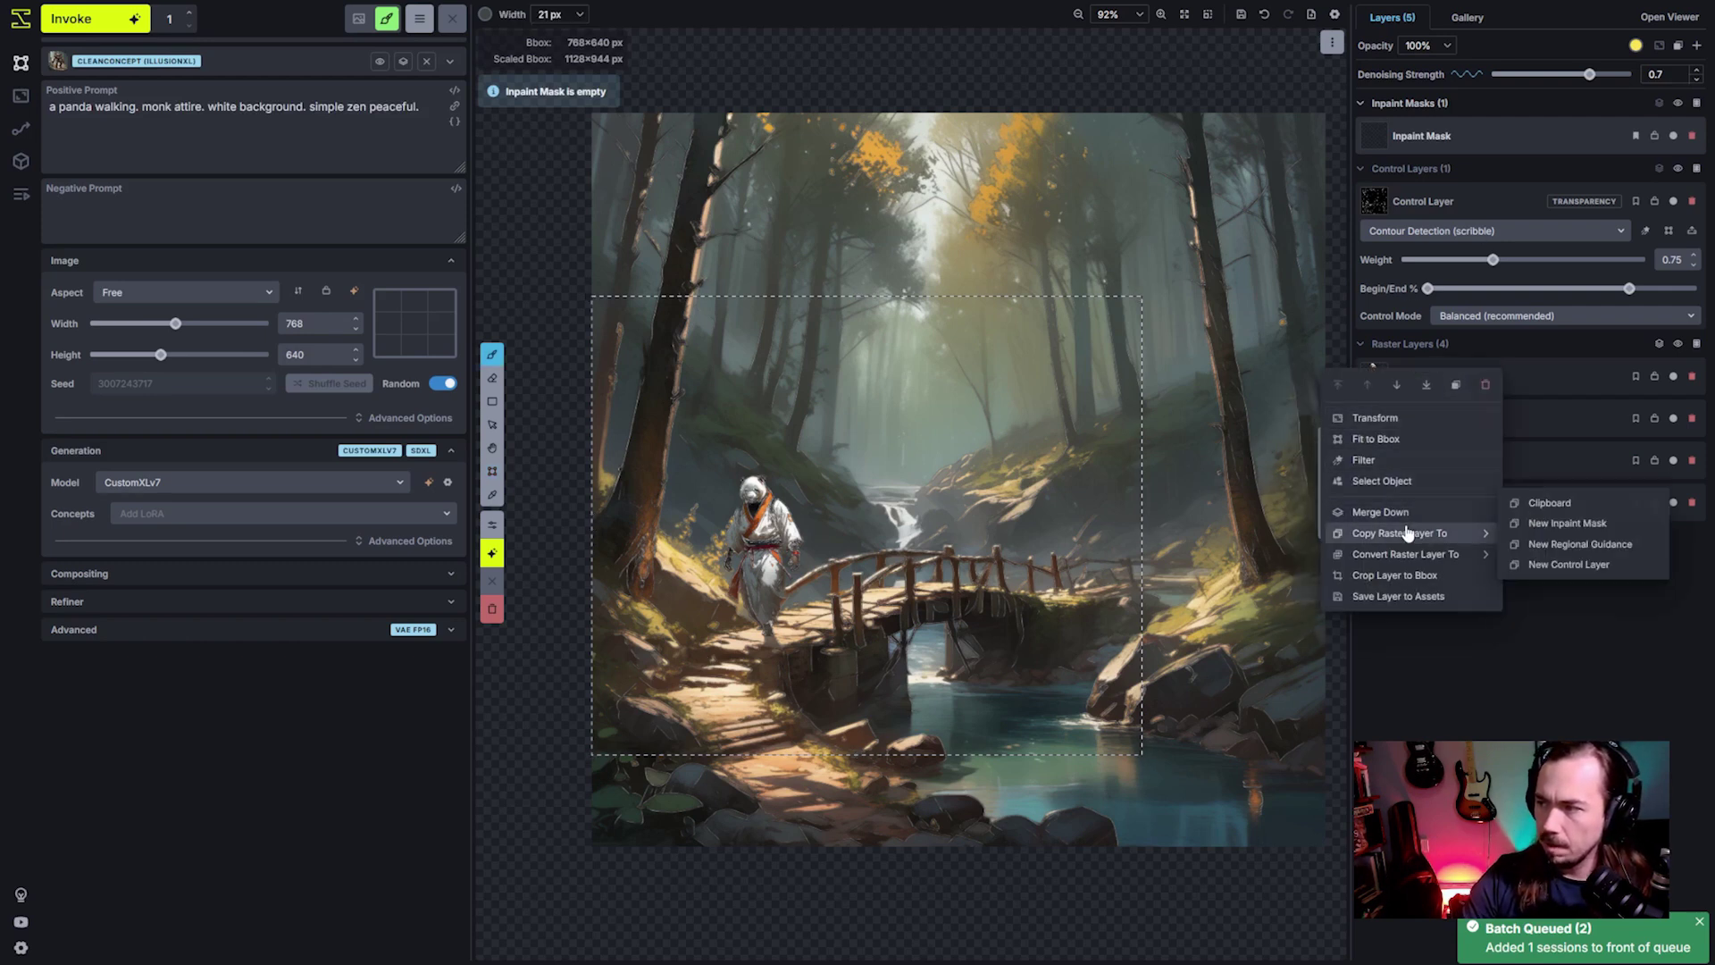
left_click(1559, 524)
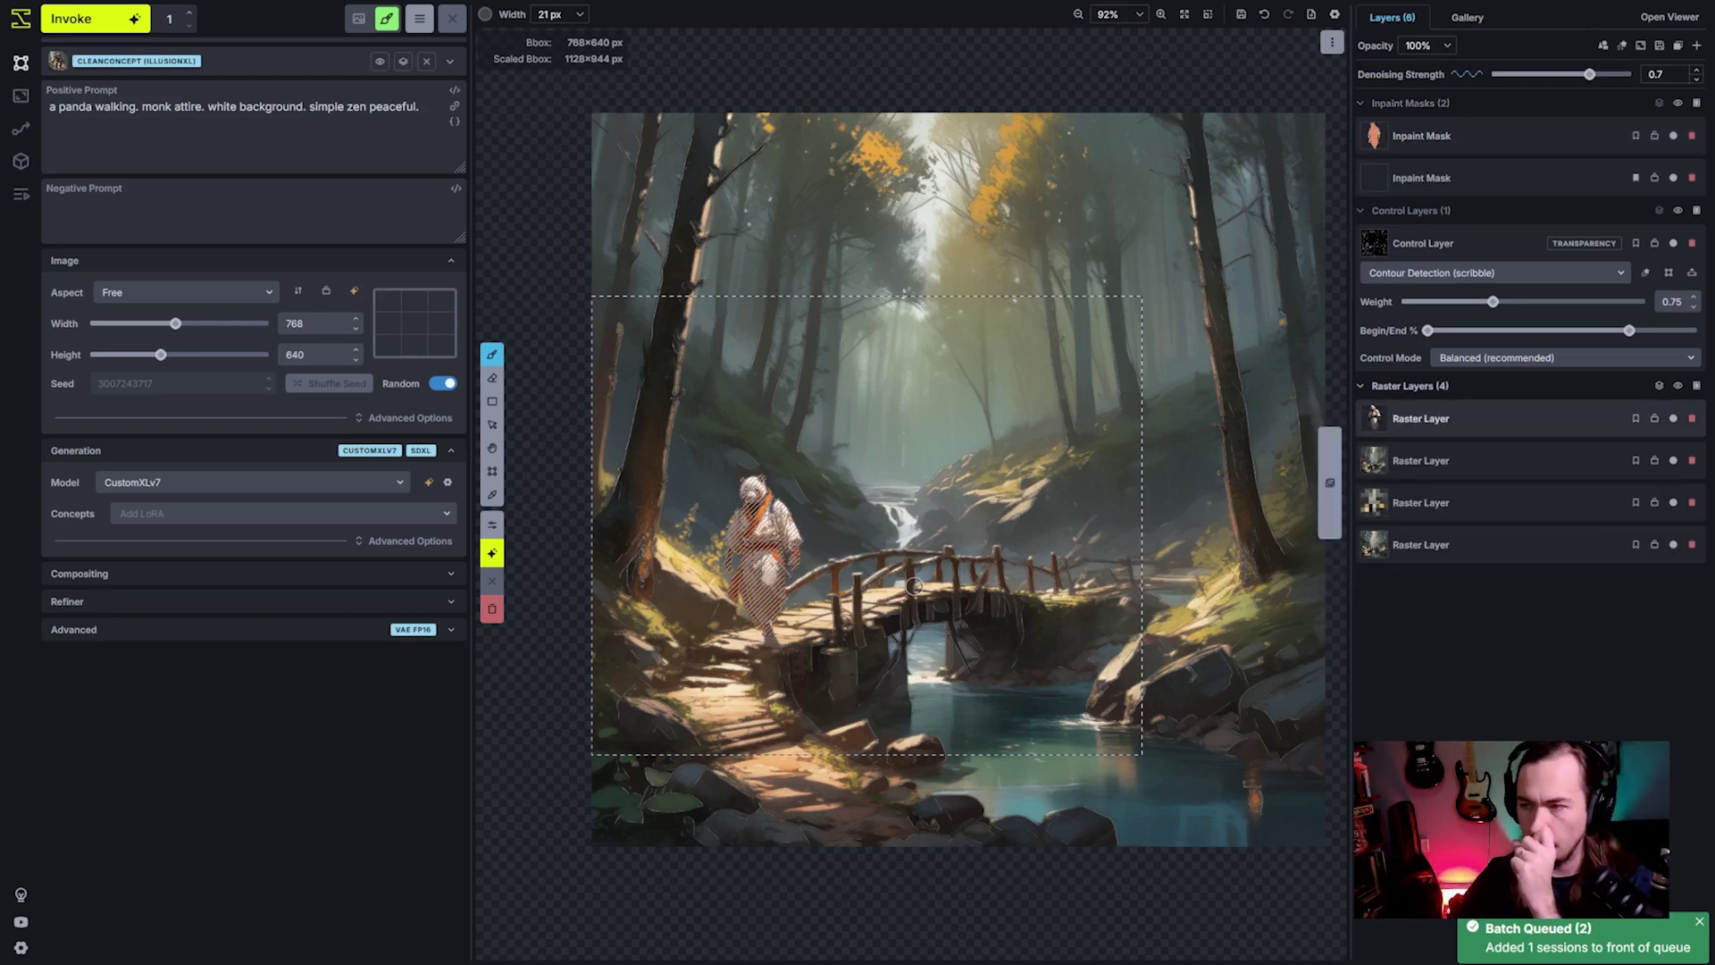
scroll(857, 599, "up", 2)
left_click_drag(1589, 75, 1604, 77)
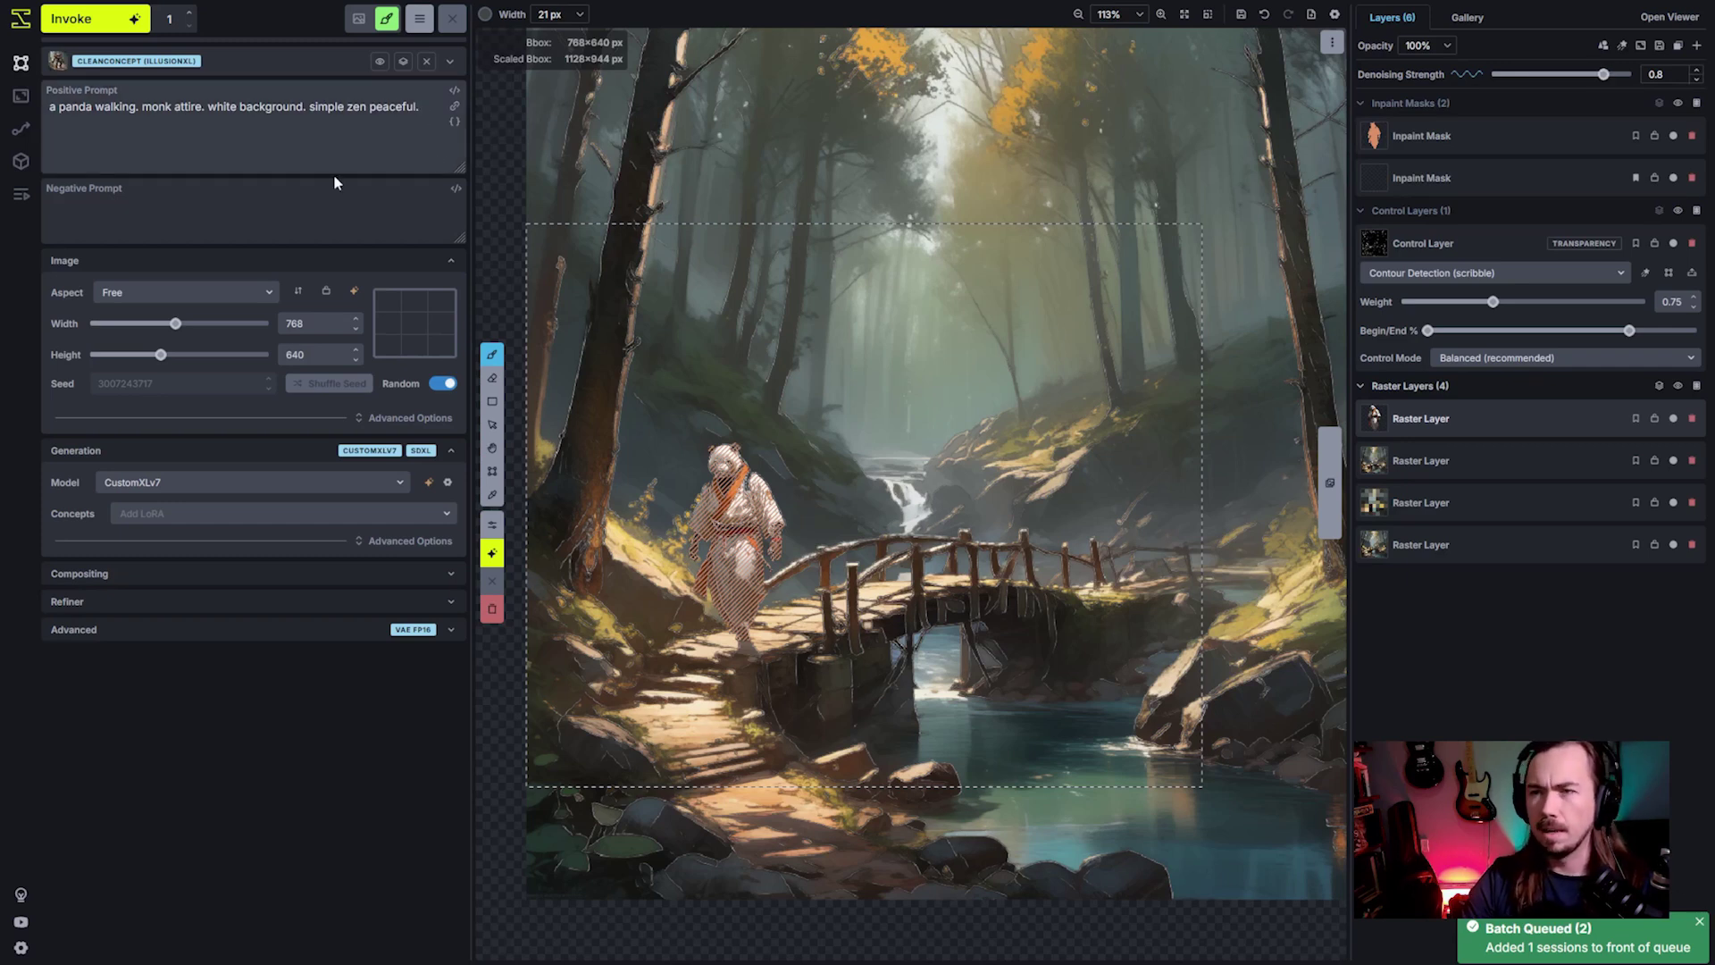
Step: Reword the positive prompt to "a panda walking in a forest, near a bridge. monk attire. simple zen peaceful. rough painterly style." and generate
left_click(142, 106)
key("BackSpace")
key("BackSpace")
type("in a forest")
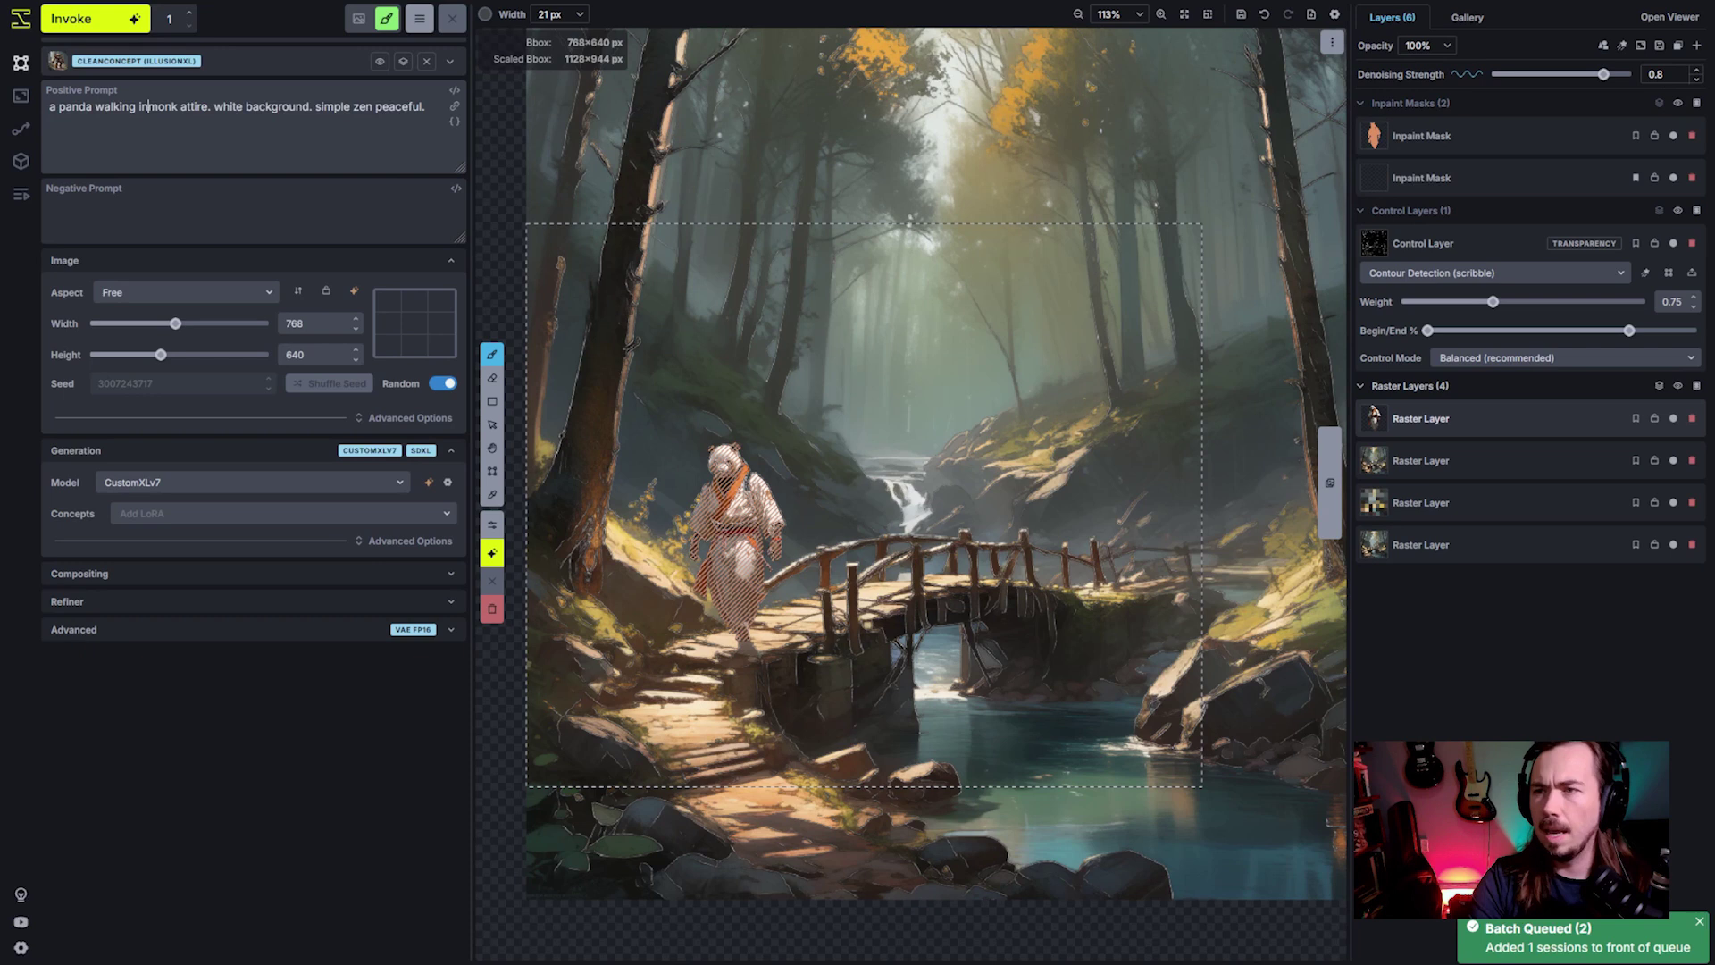
type(", near a bridg")
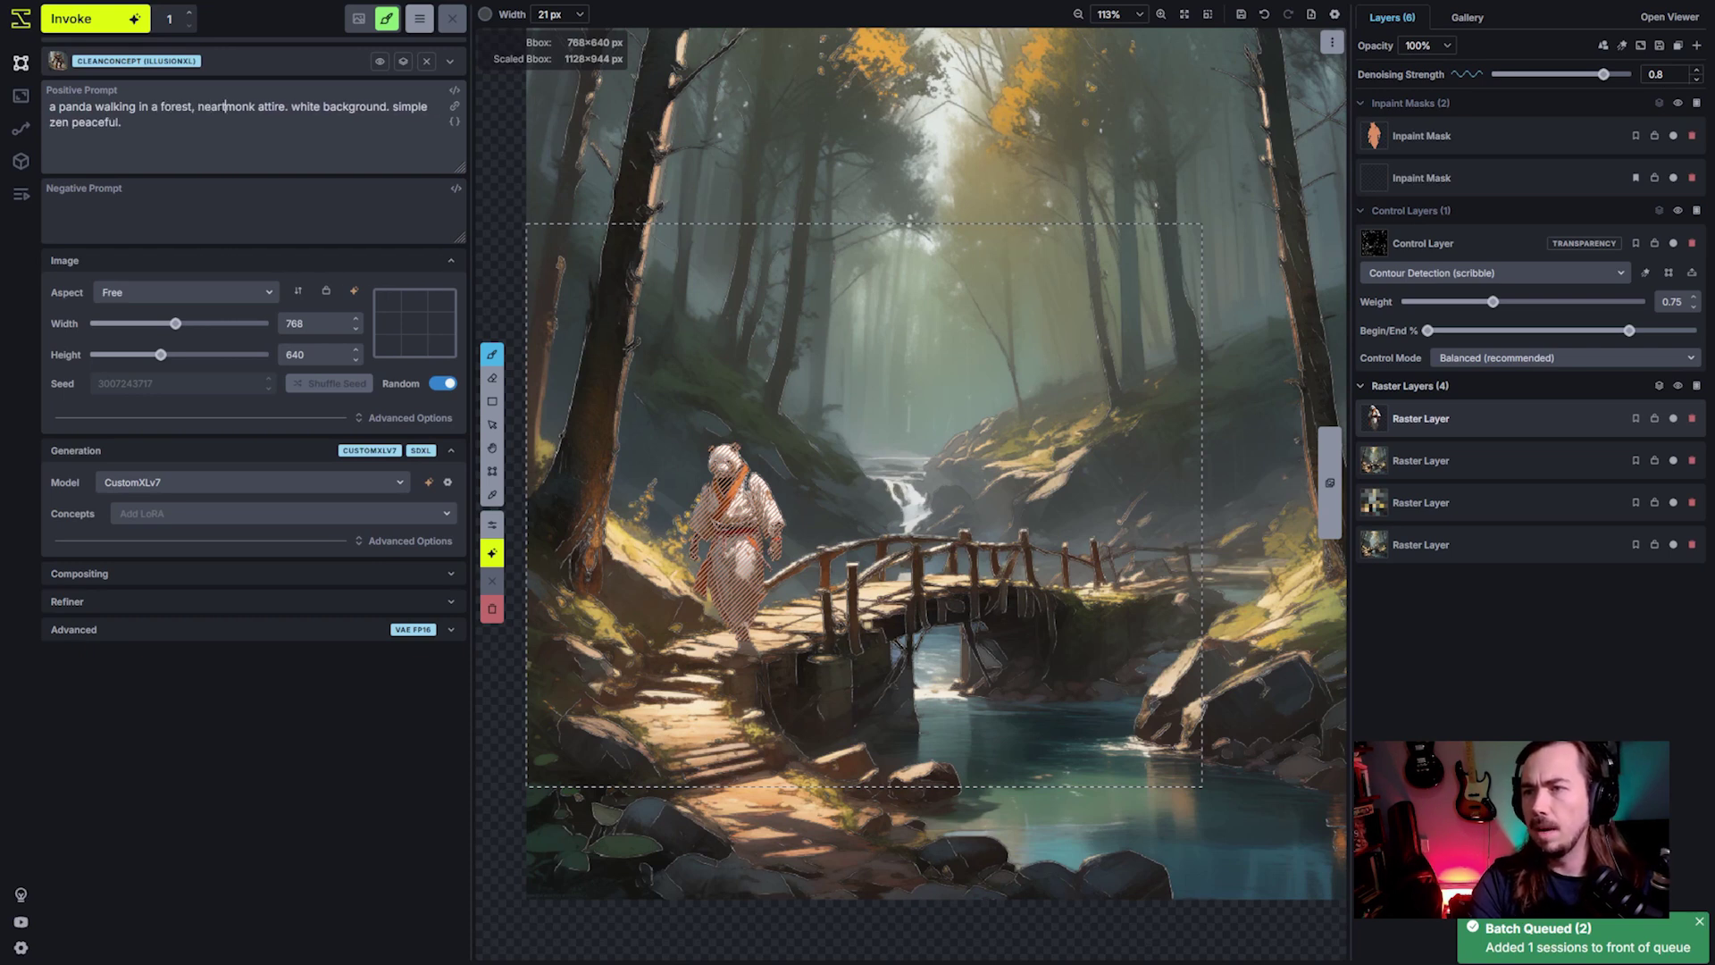
type("e.")
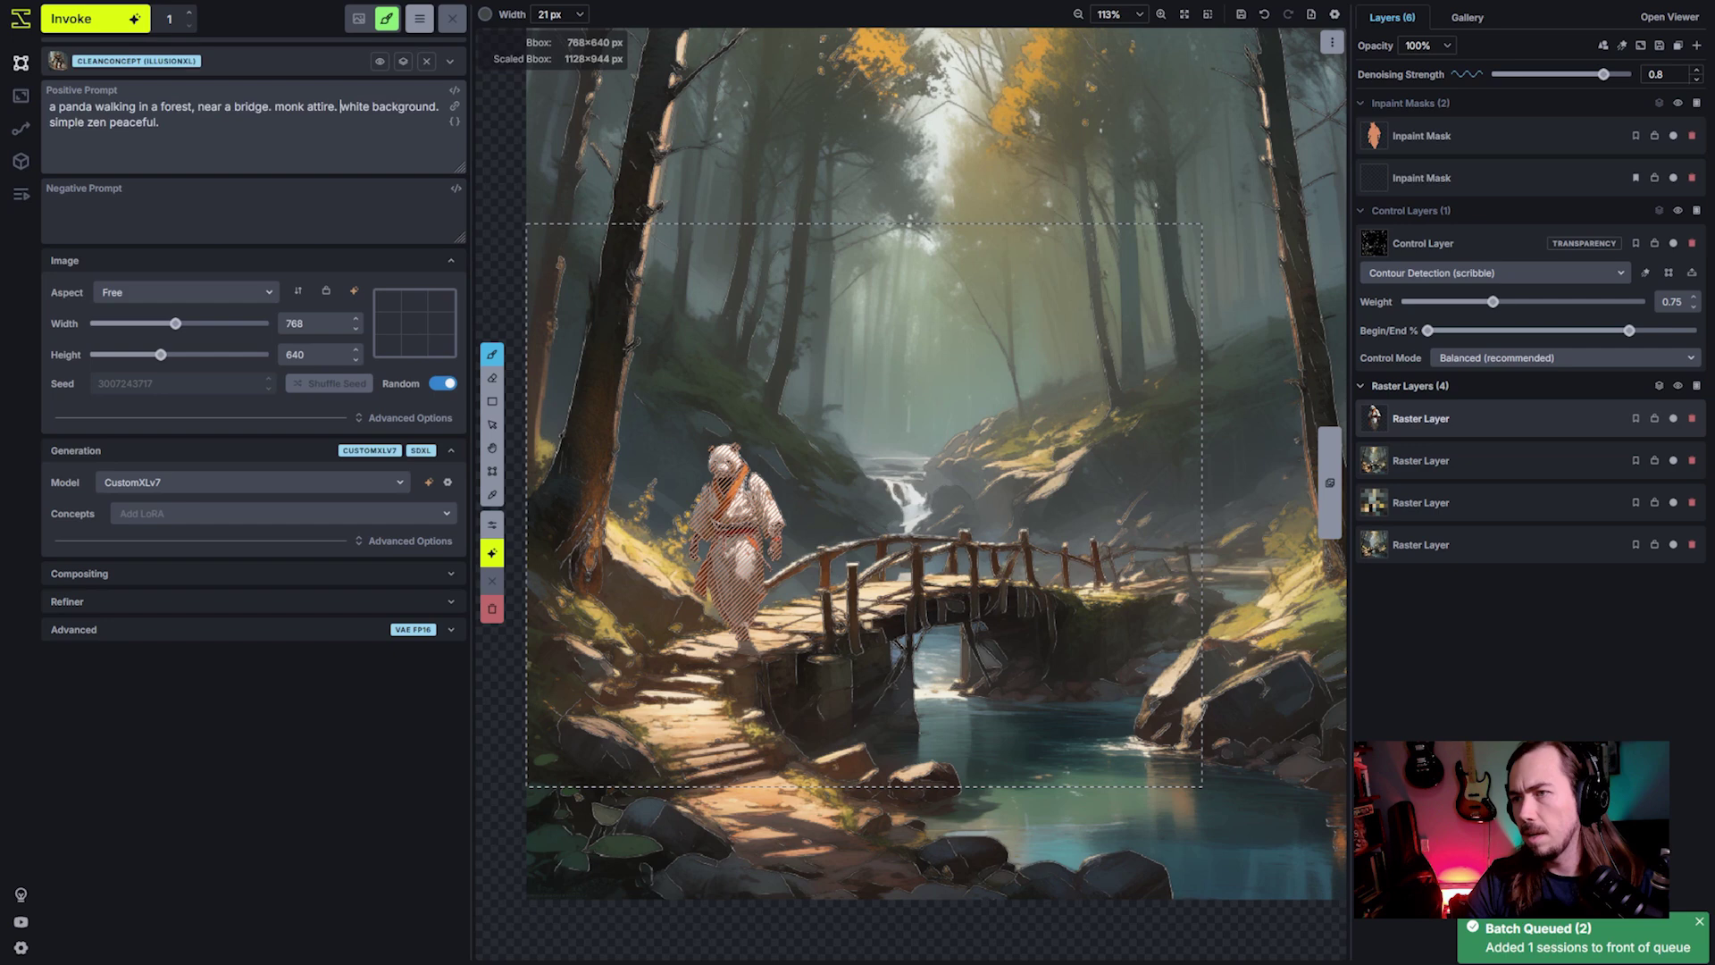
key("shift+End")
key("BackSpace")
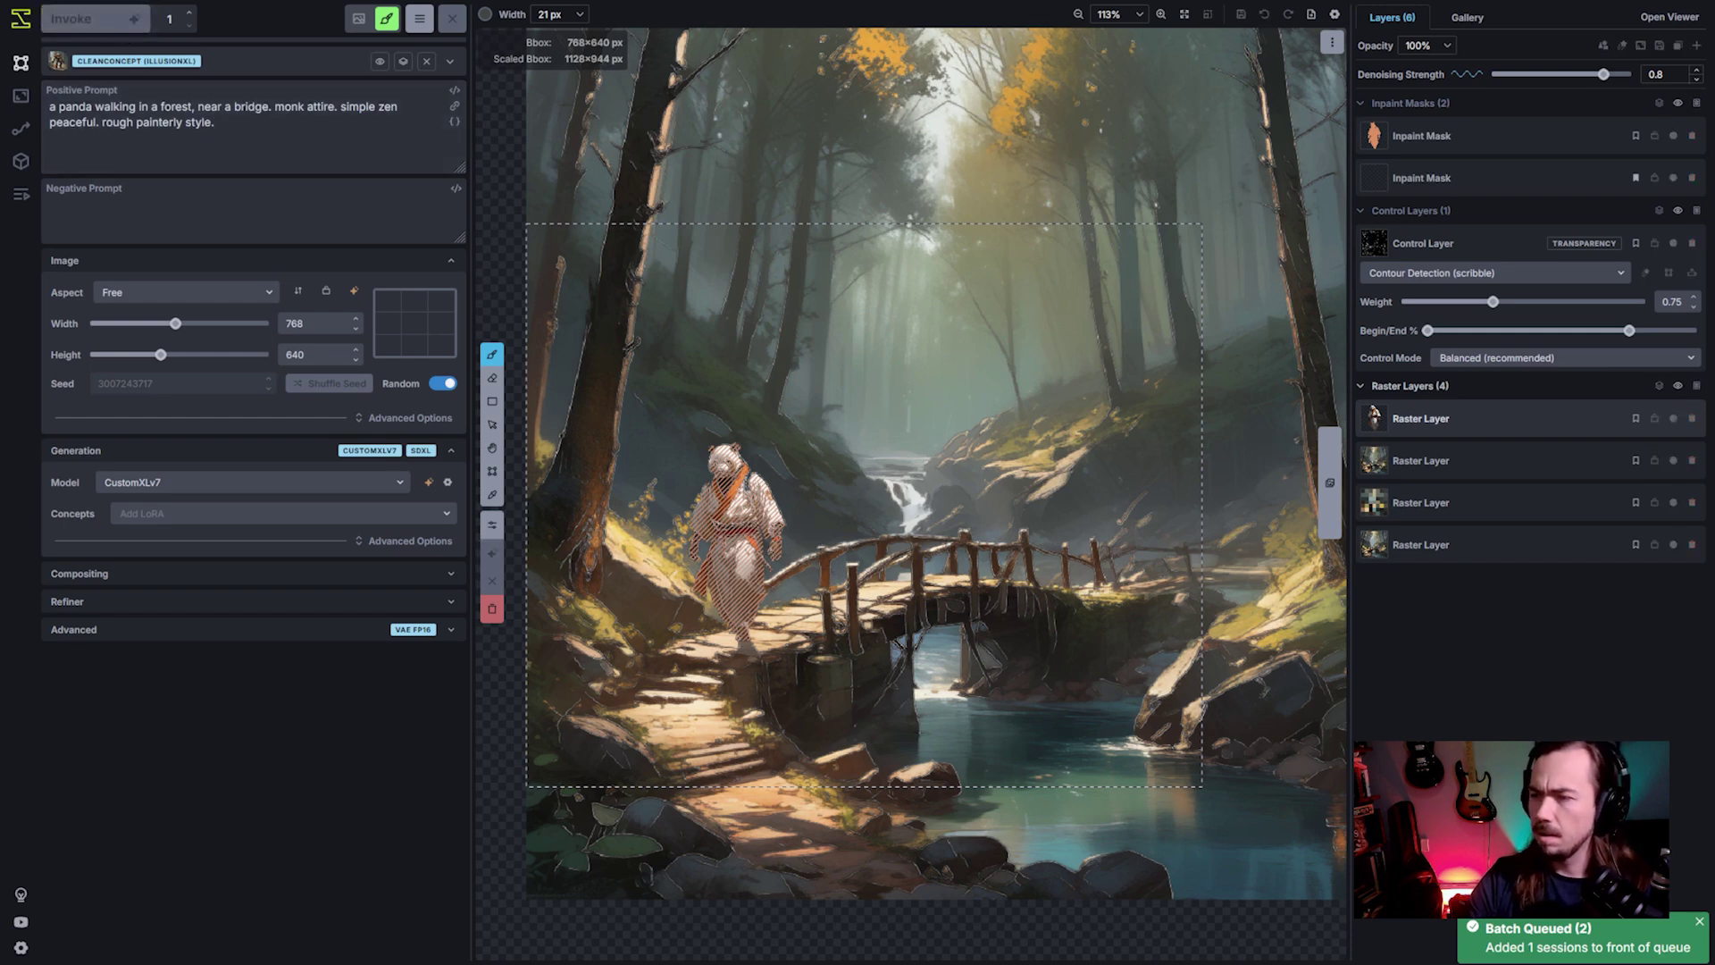
key("ctrl+Return")
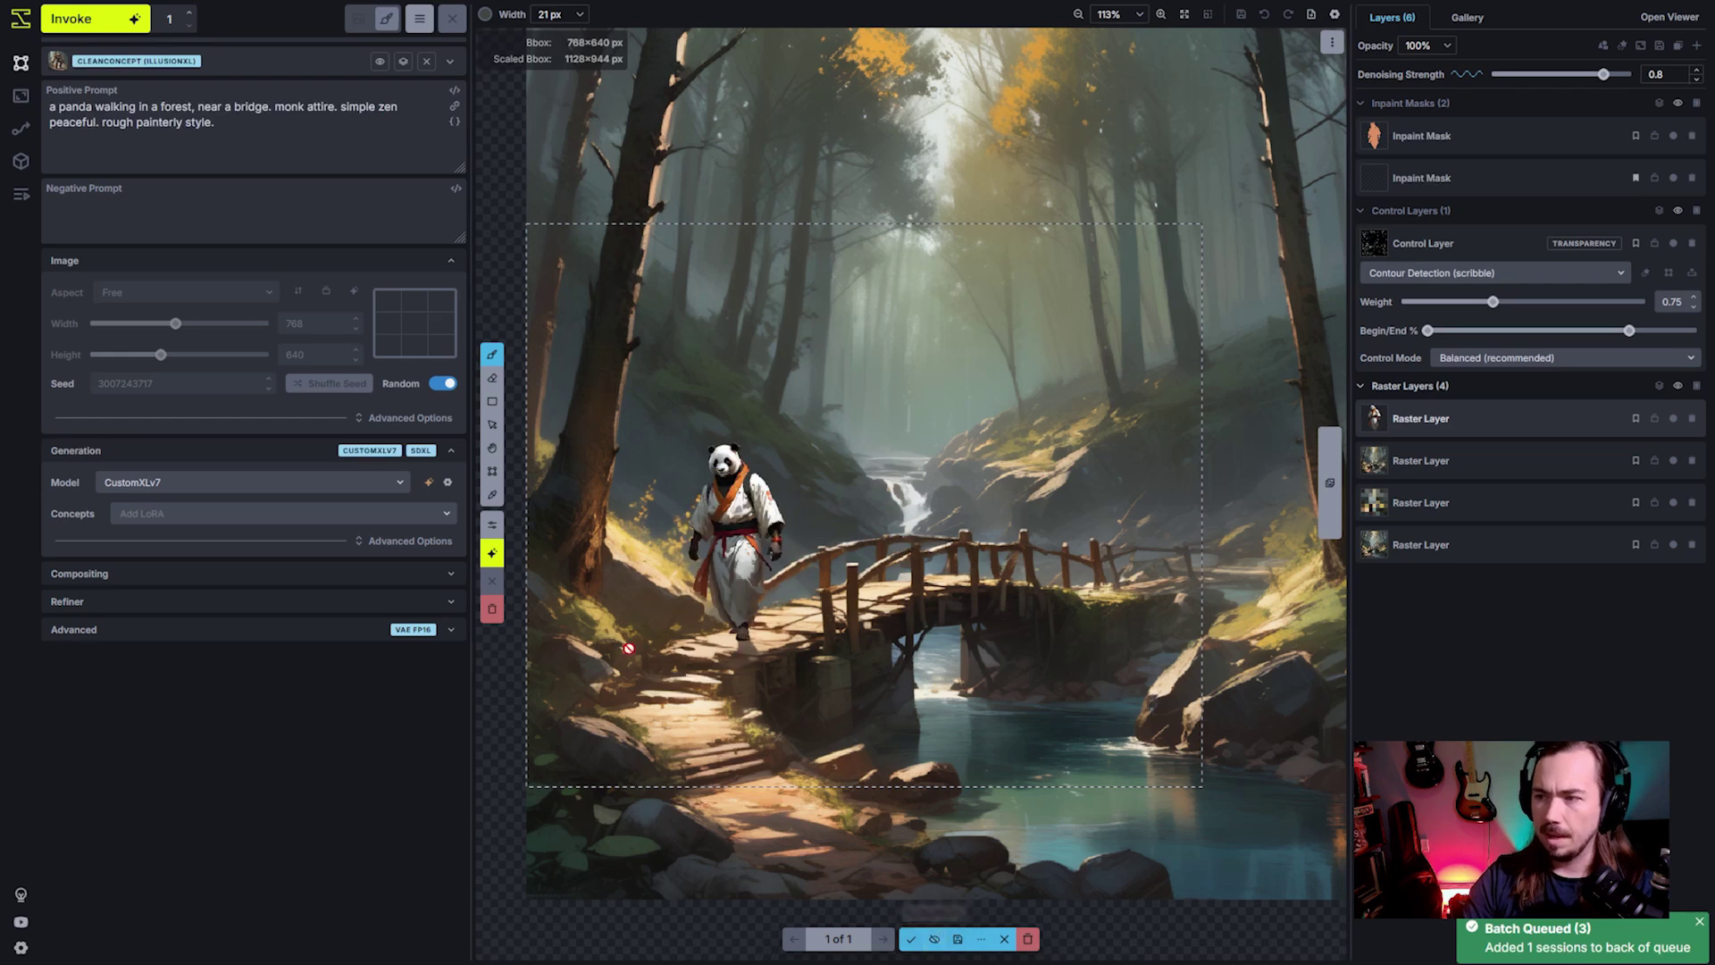
Step: Compare the regenerated panda with the original composite, both close up and within the wider scene
scroll(963, 711, "up", 5)
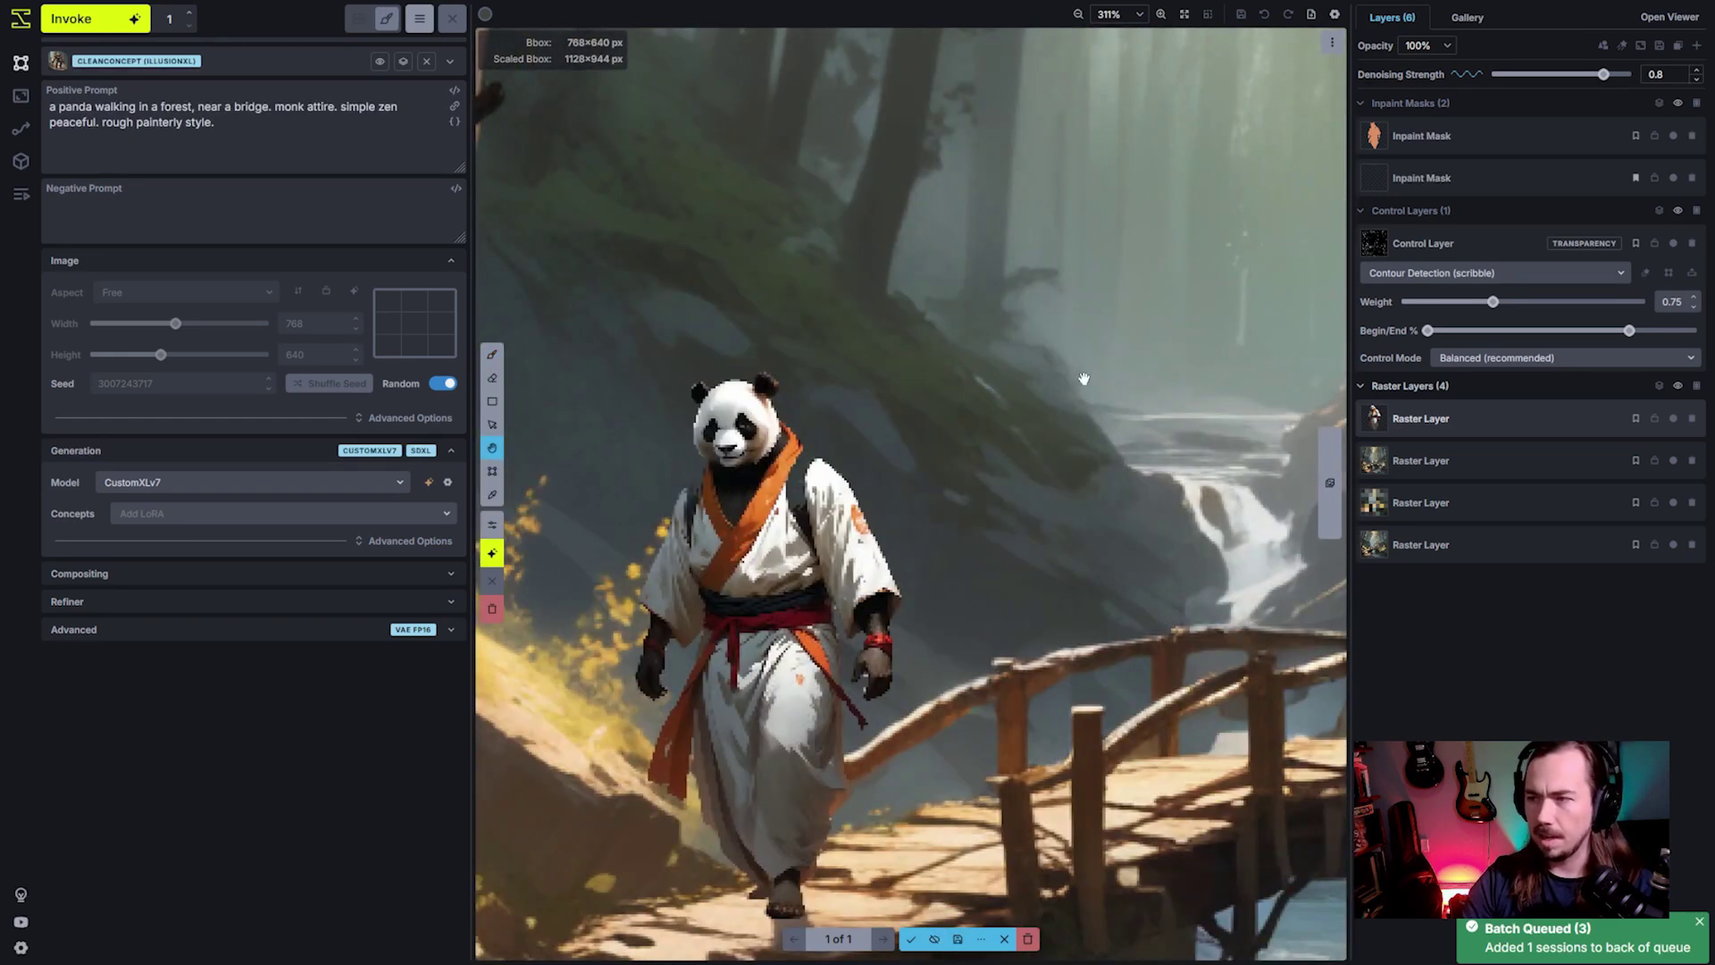
scroll(1102, 841, "down", 2)
left_click_drag(1101, 840, 1050, 816)
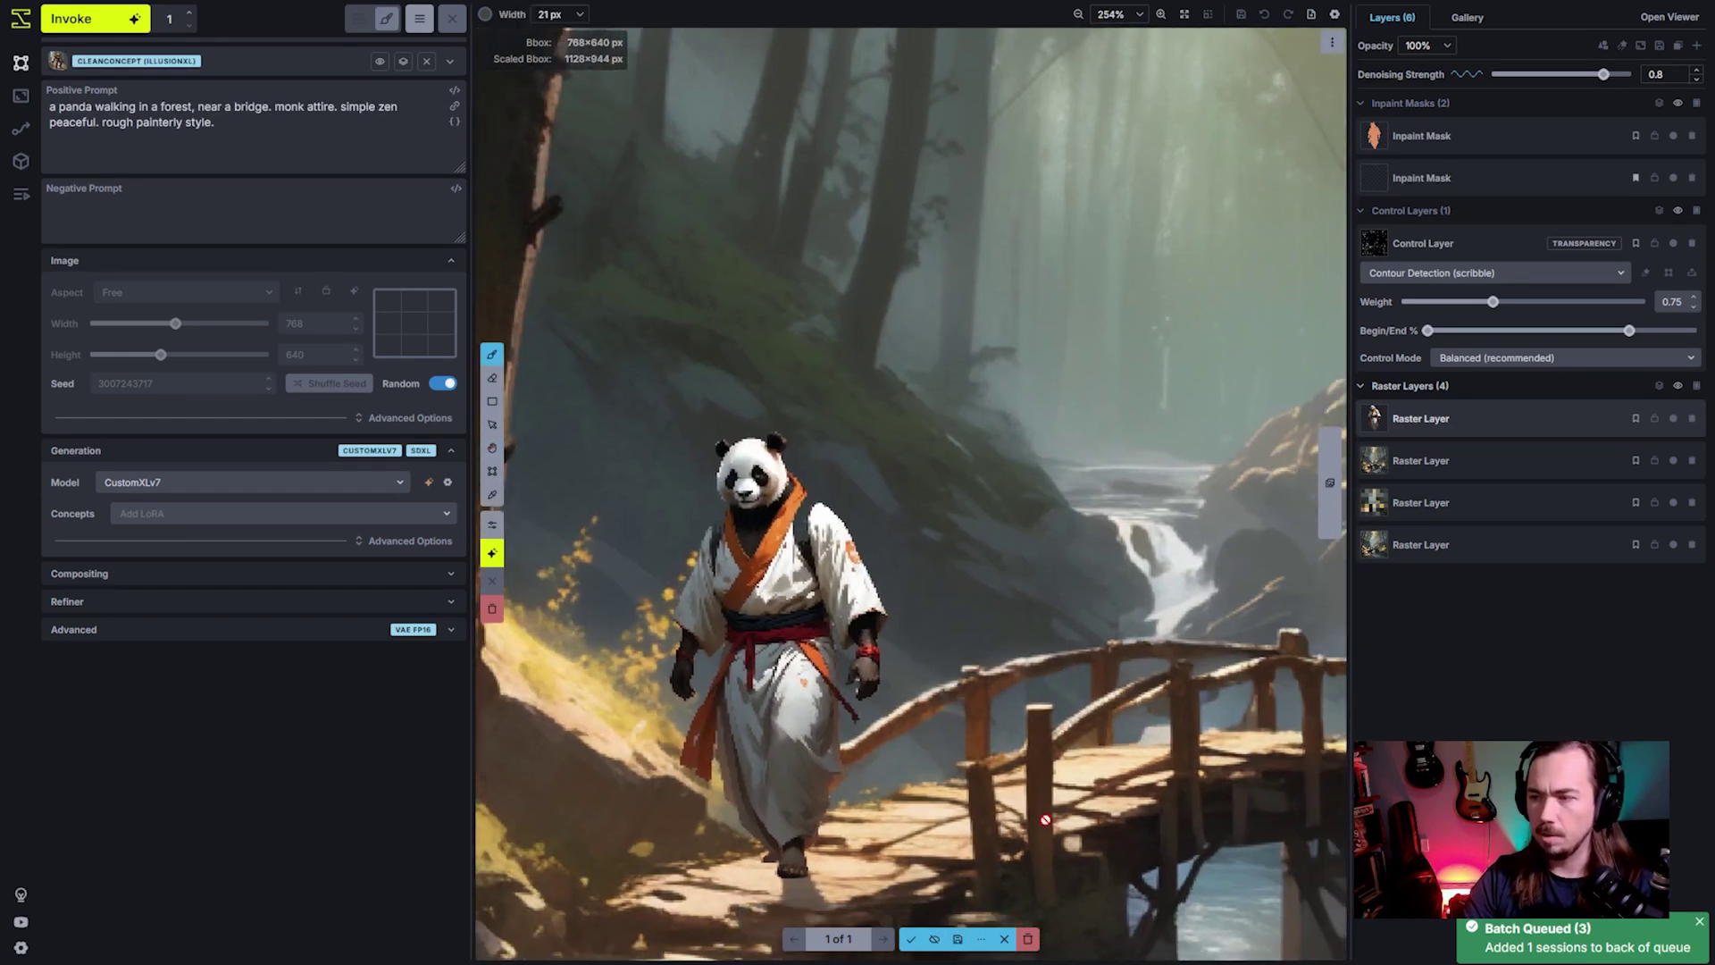
left_click(935, 939)
left_click(935, 940)
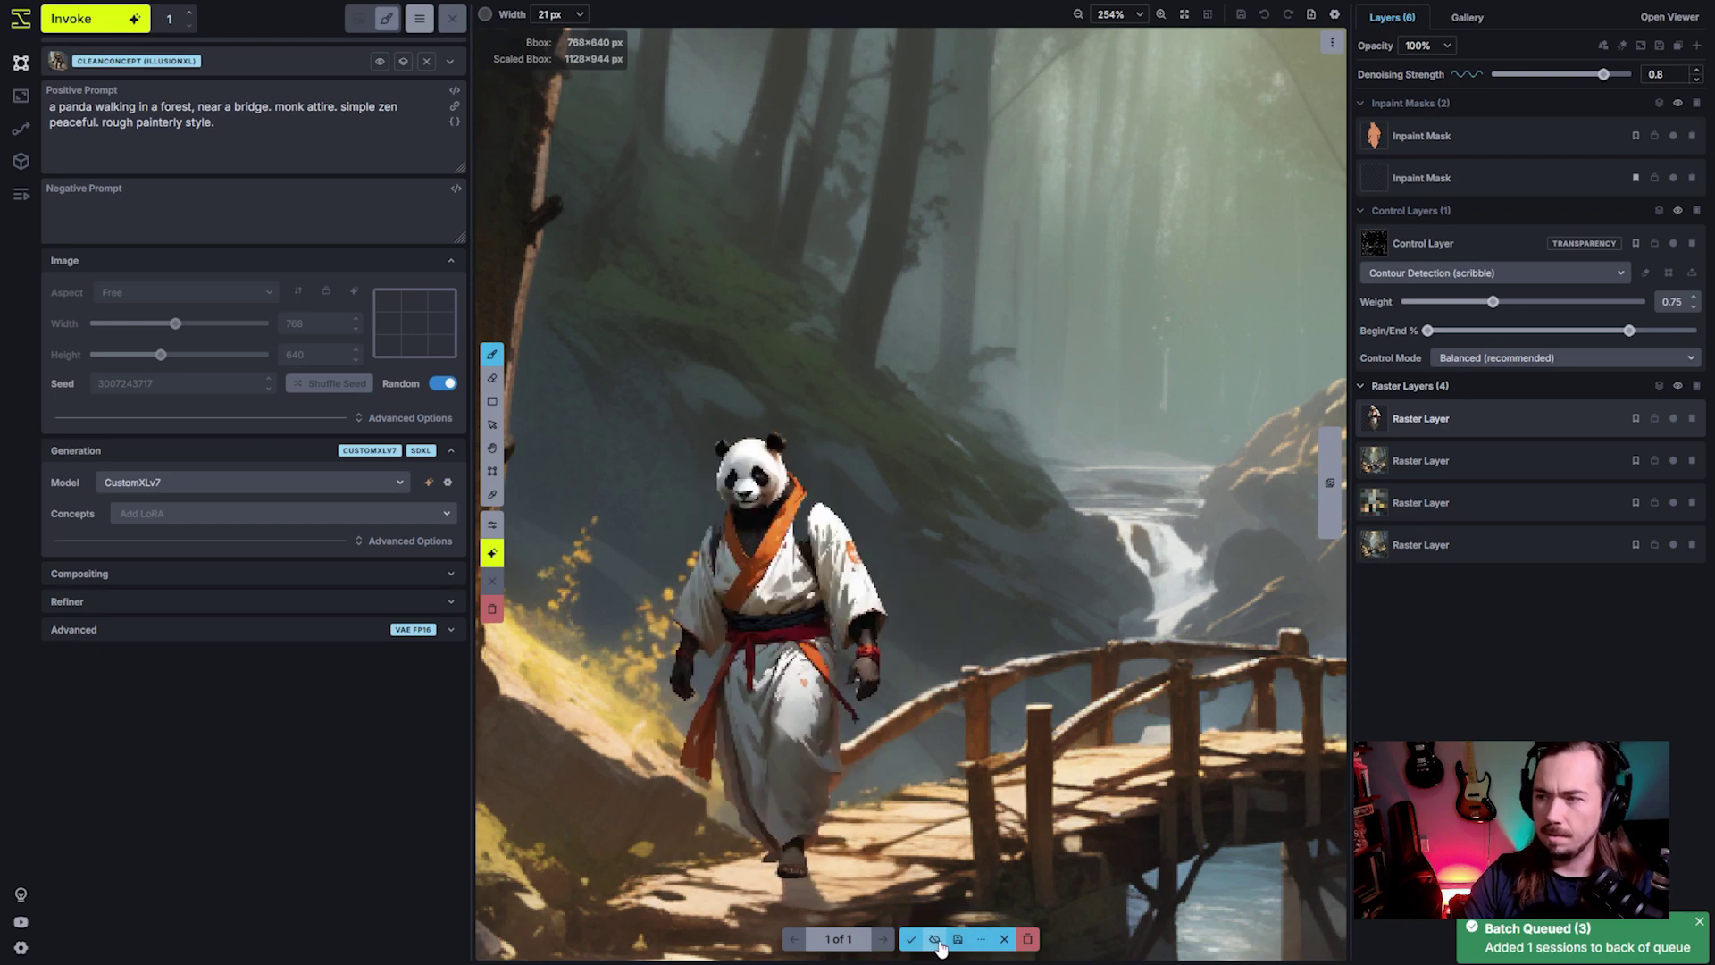
left_click(936, 939)
scroll(950, 839, "down", 3)
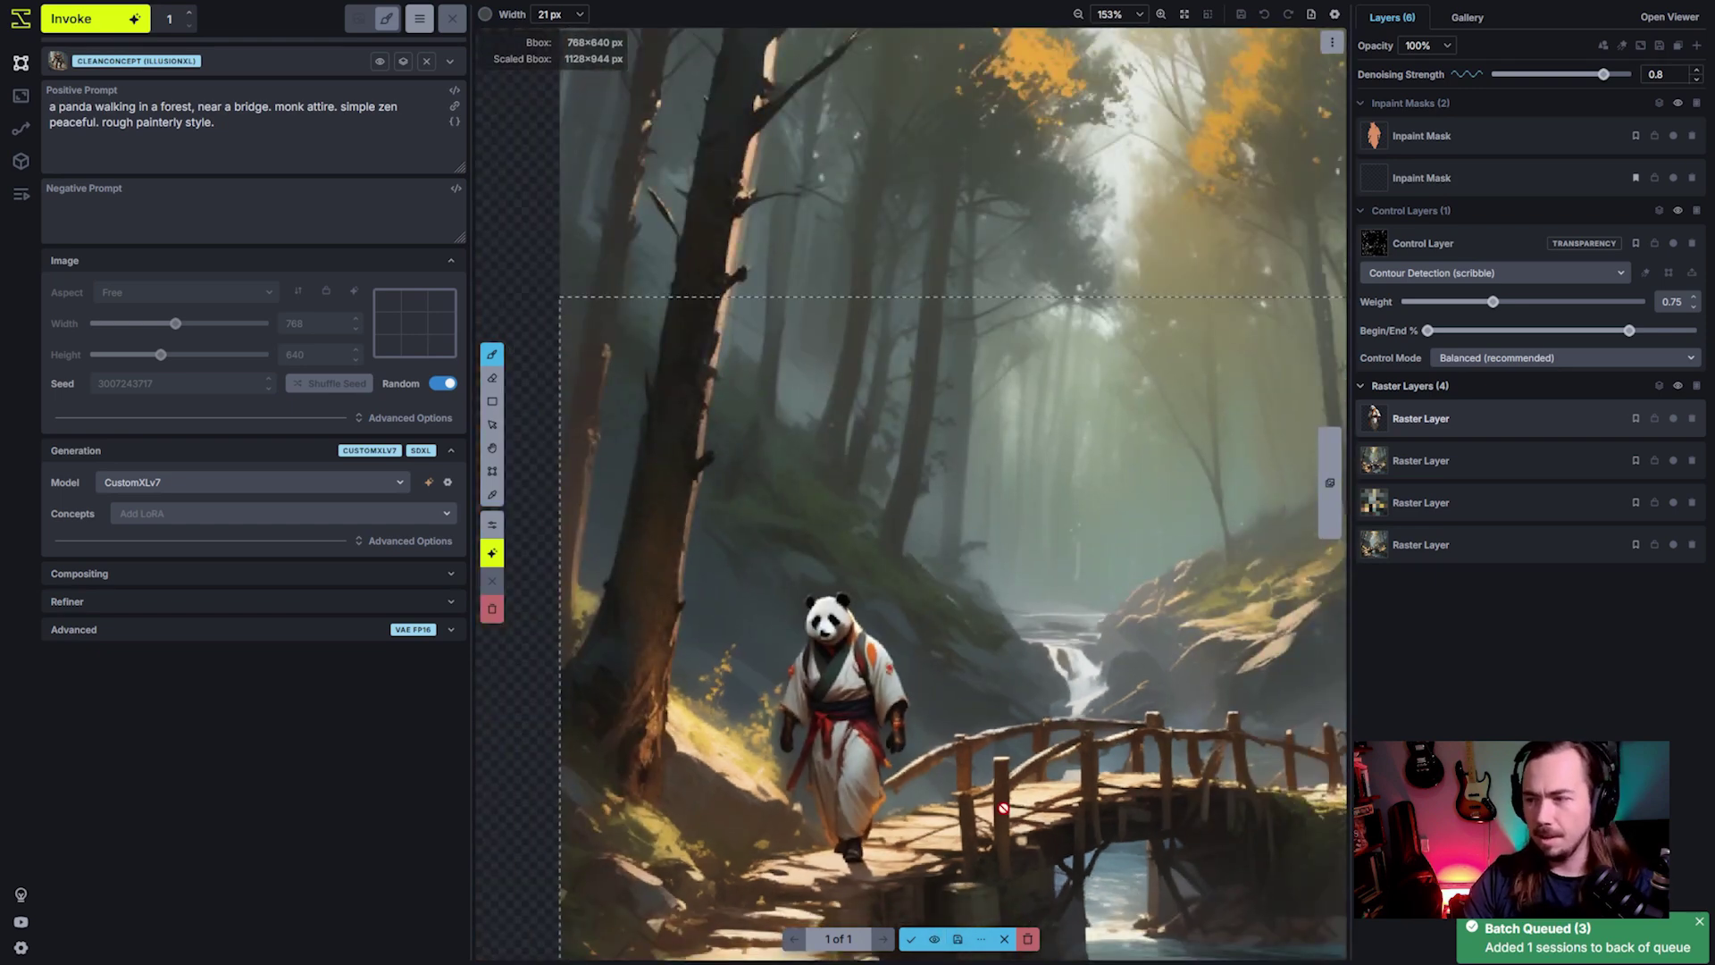
key("space")
left_click_drag(1004, 809, 950, 735)
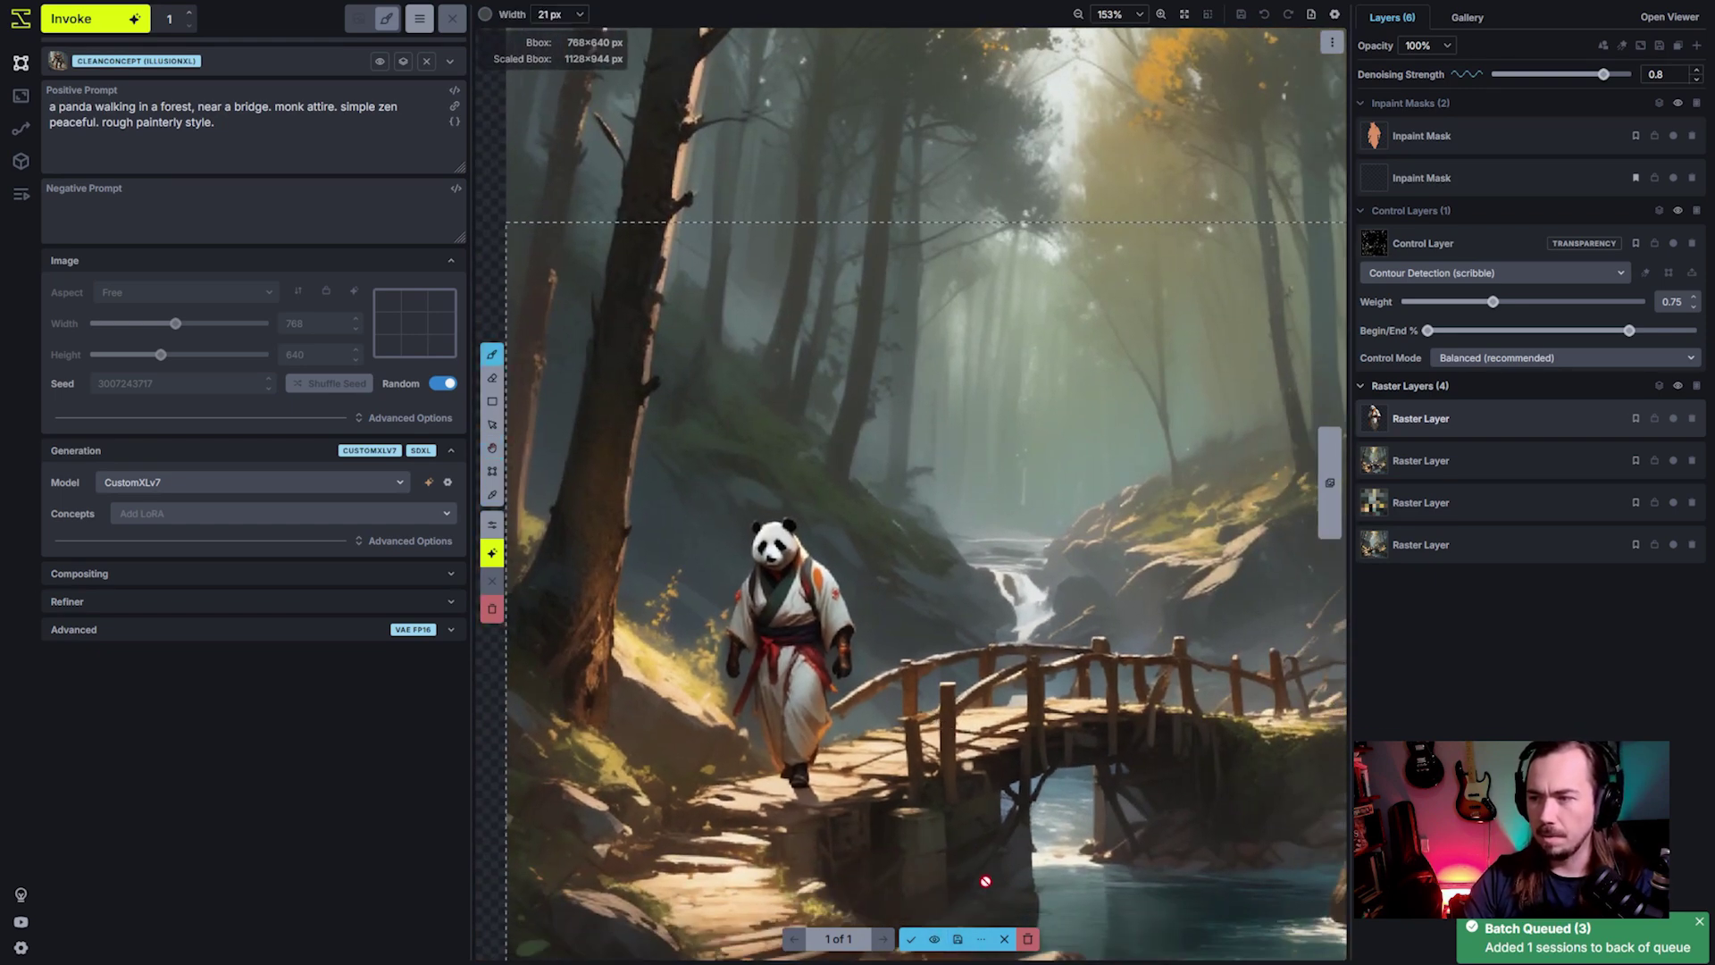
scroll(907, 791, "down", 1)
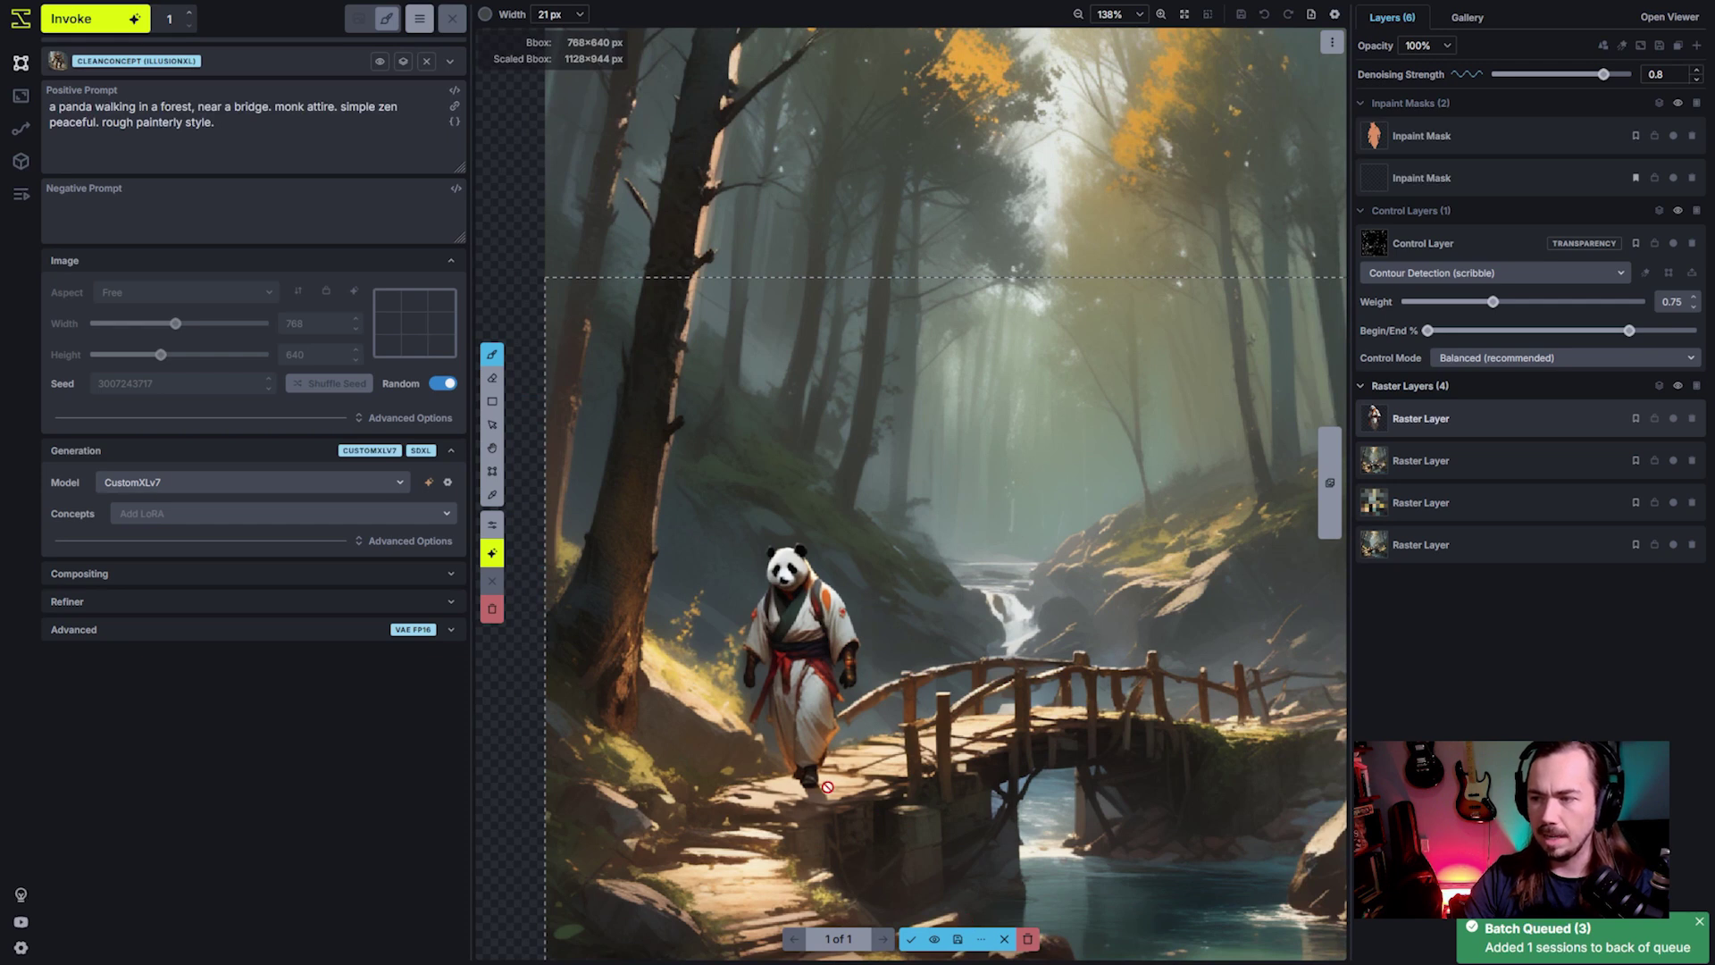
left_click(934, 939)
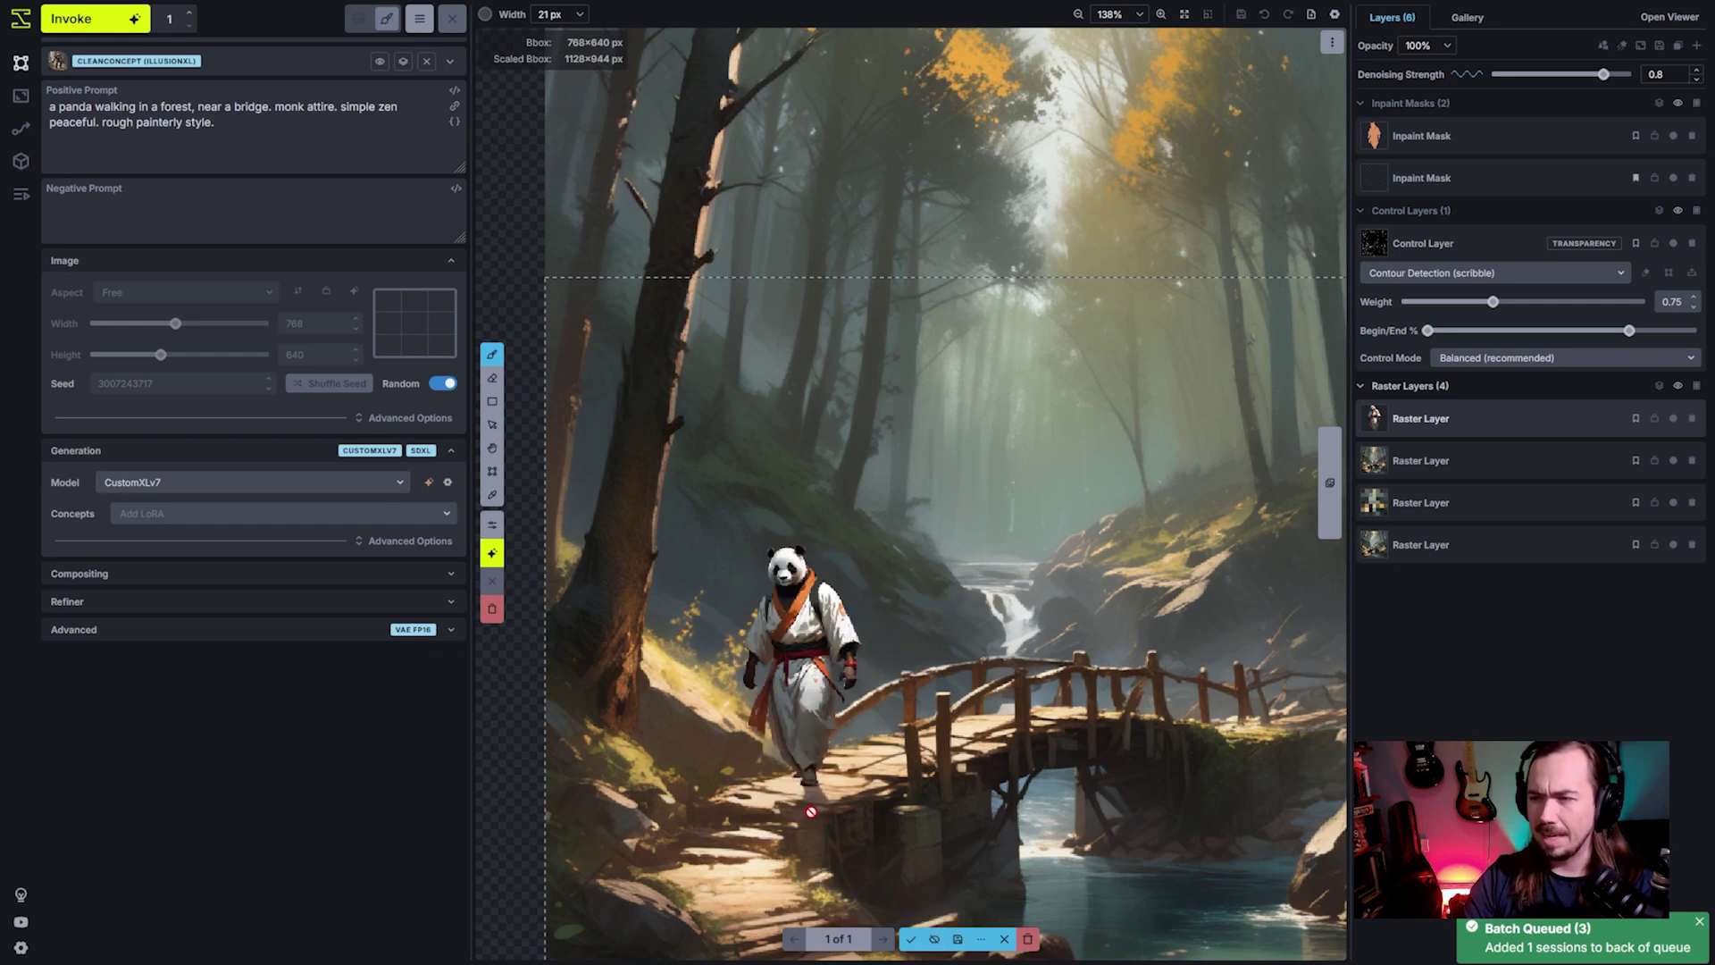
left_click(934, 939)
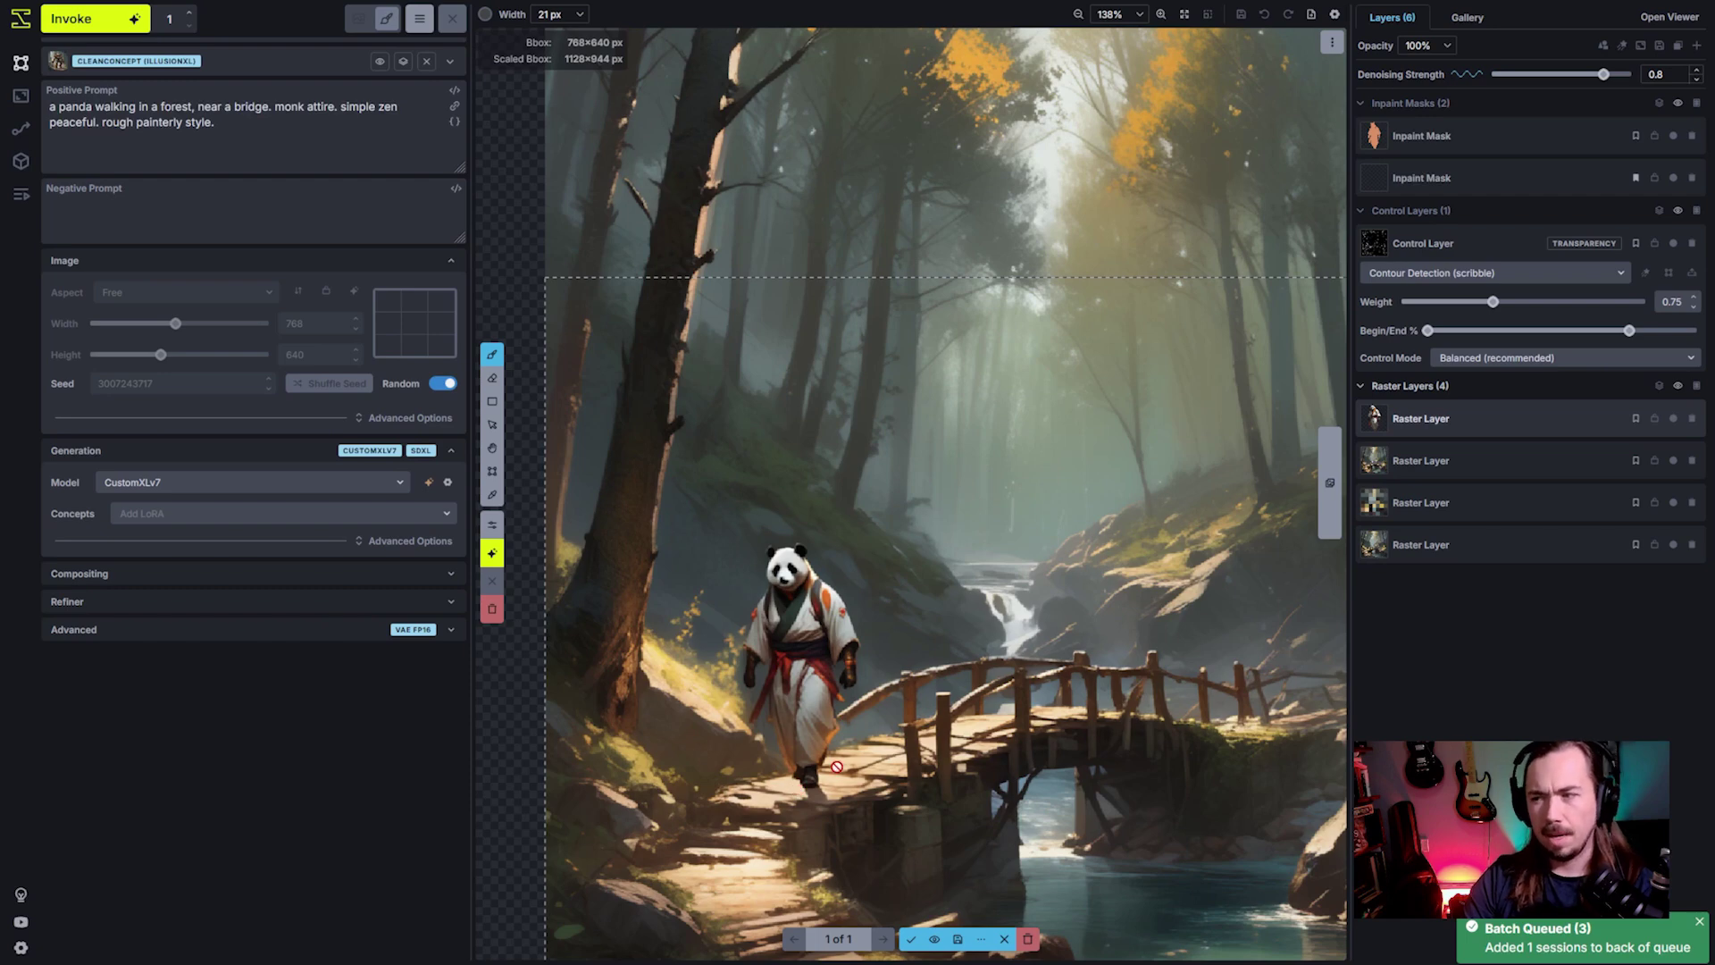
Step: Generate a second variation of the masked panda and compare it with the original composite
key("ctrl+Return")
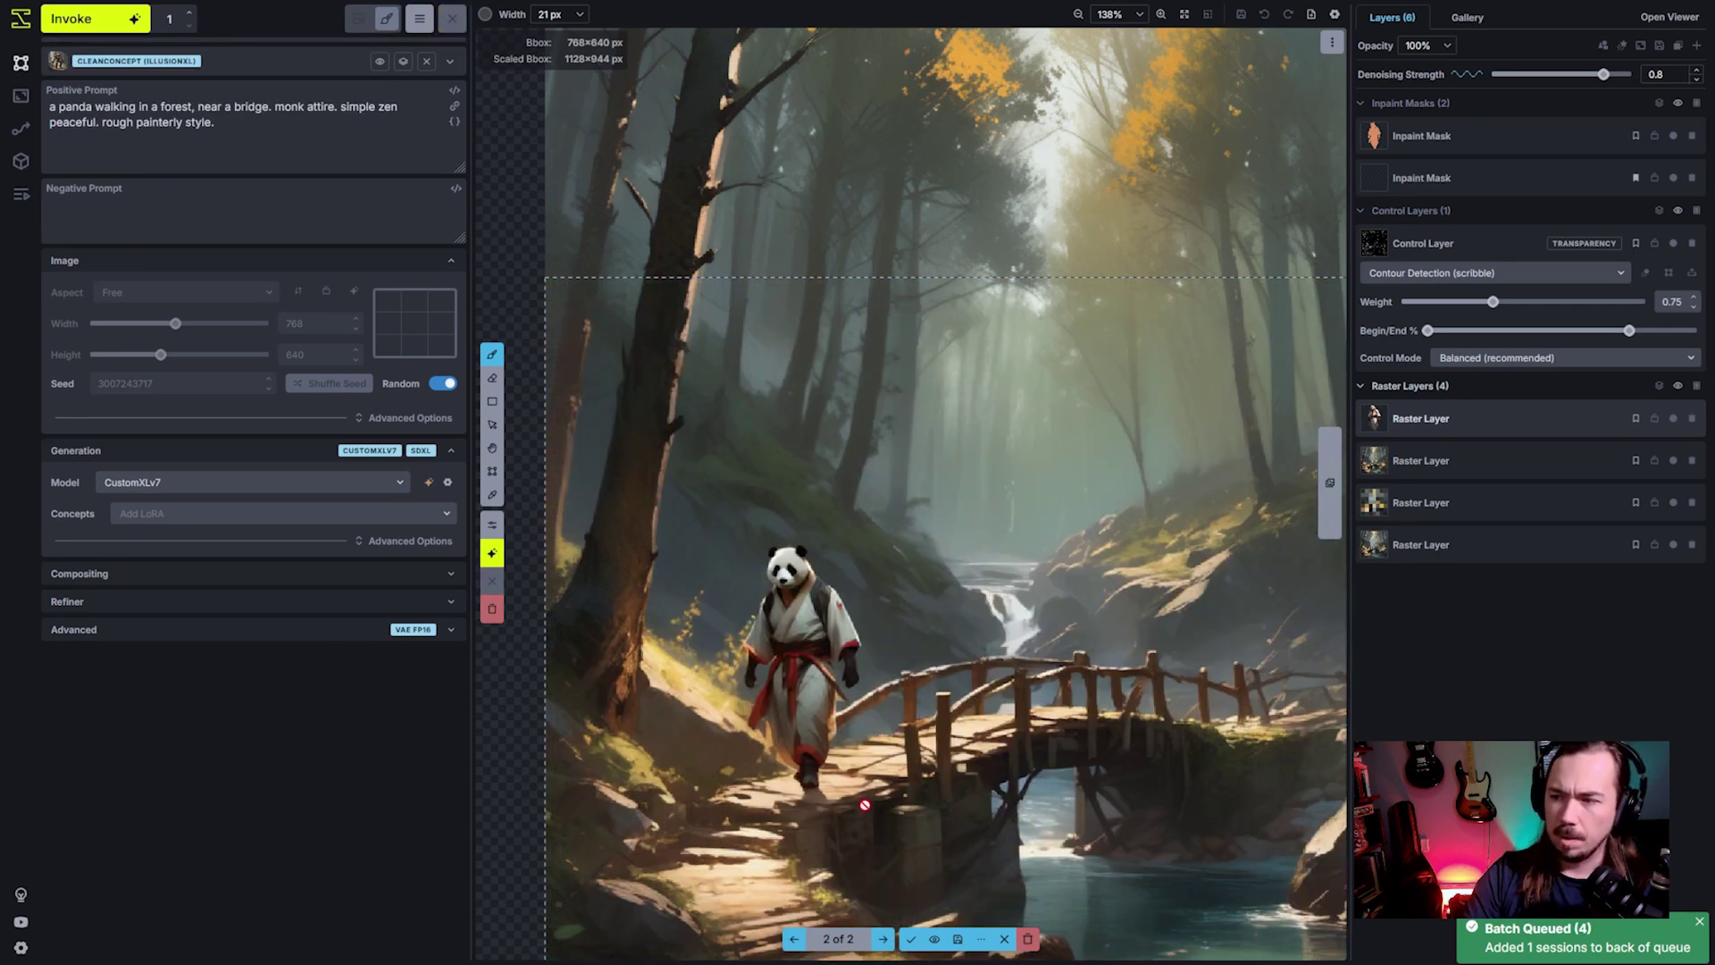
scroll(865, 805, "up", 5)
scroll(748, 693, "down", 6)
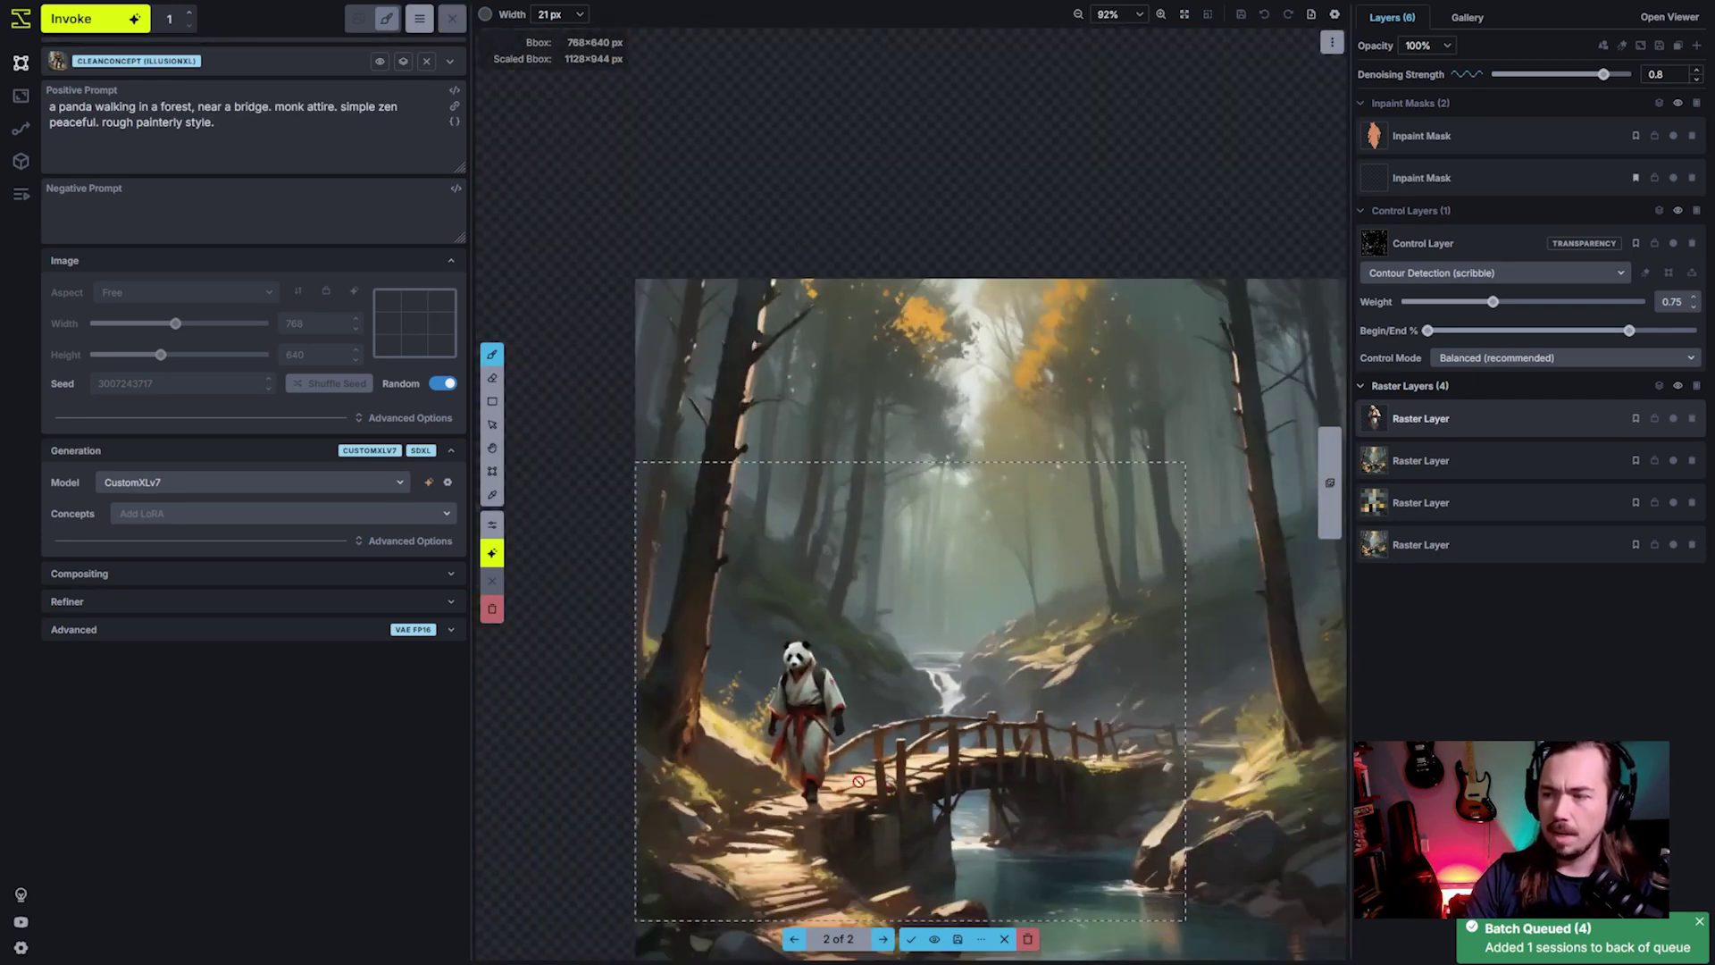
scroll(813, 795, "up", 3)
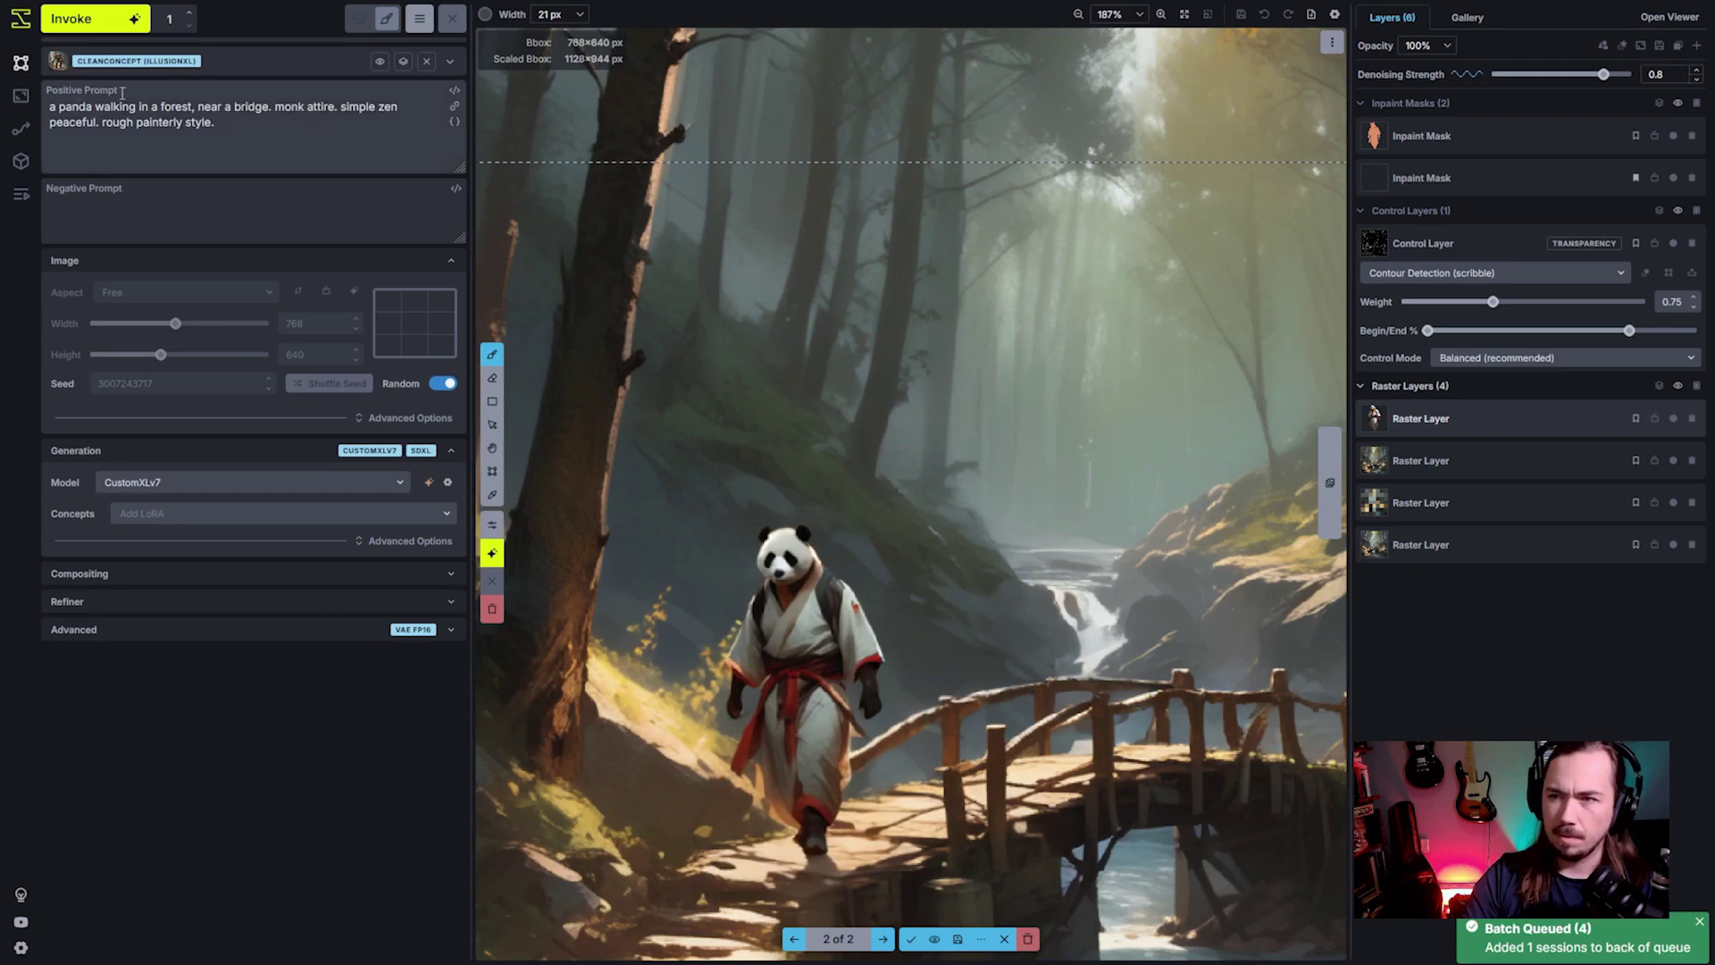
scroll(750, 735, "down", 2)
scroll(821, 788, "up", 2)
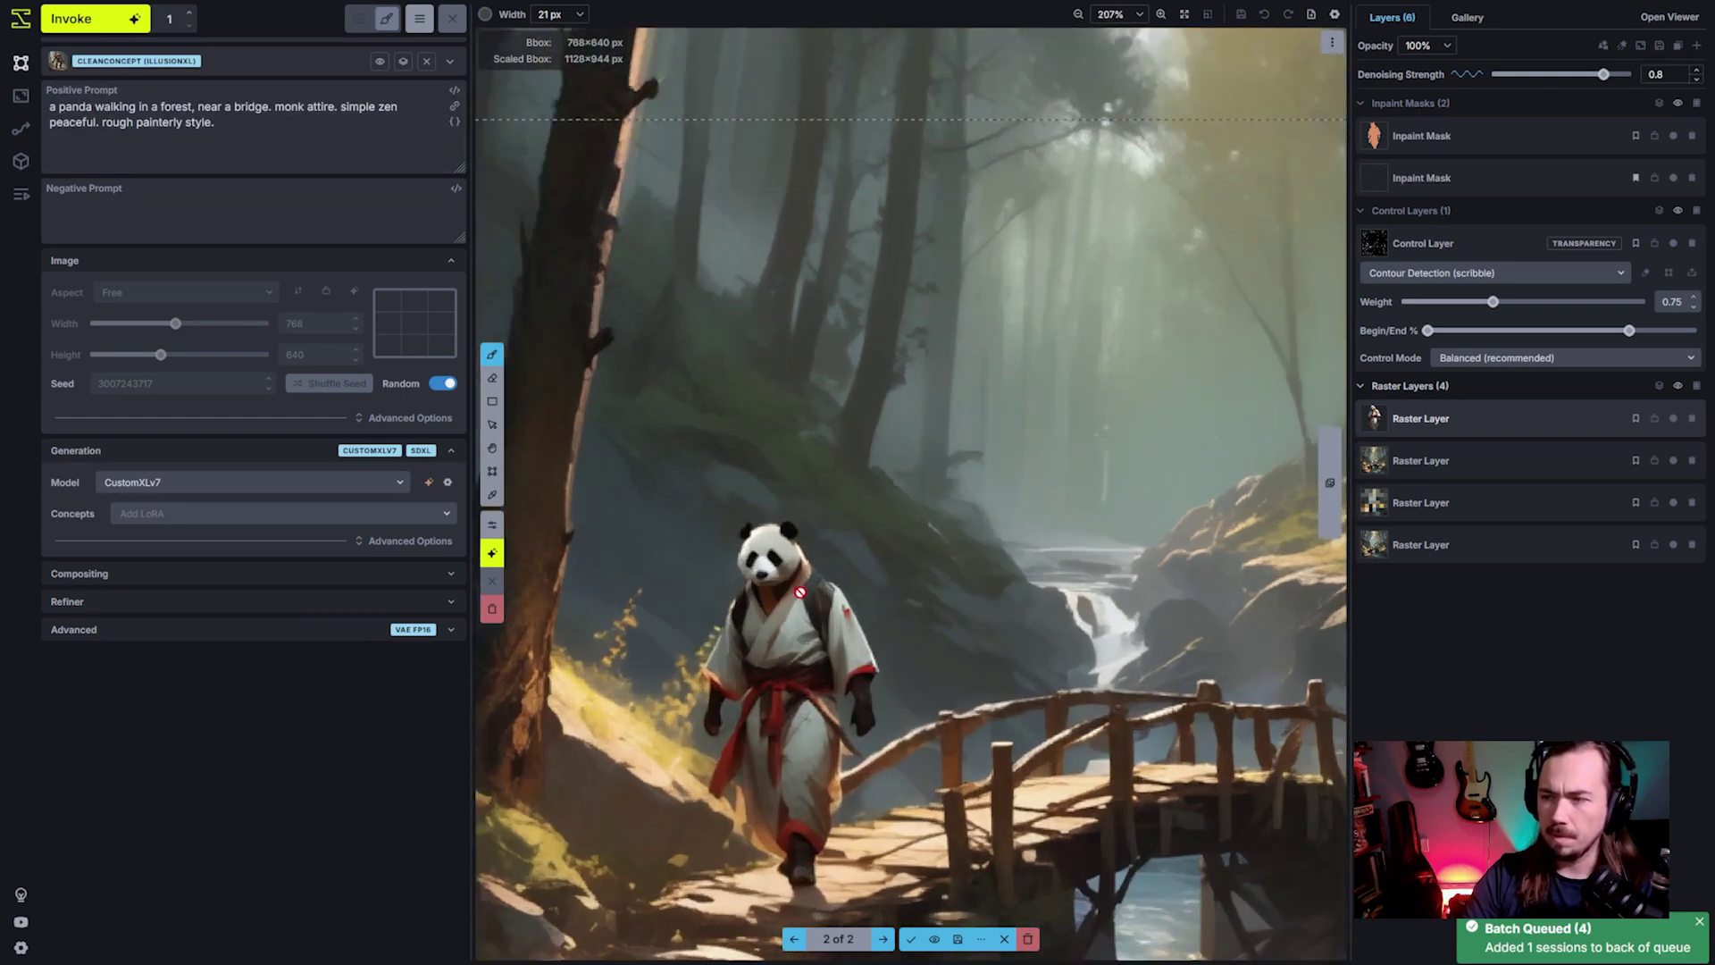
left_click(934, 939)
left_click(934, 945)
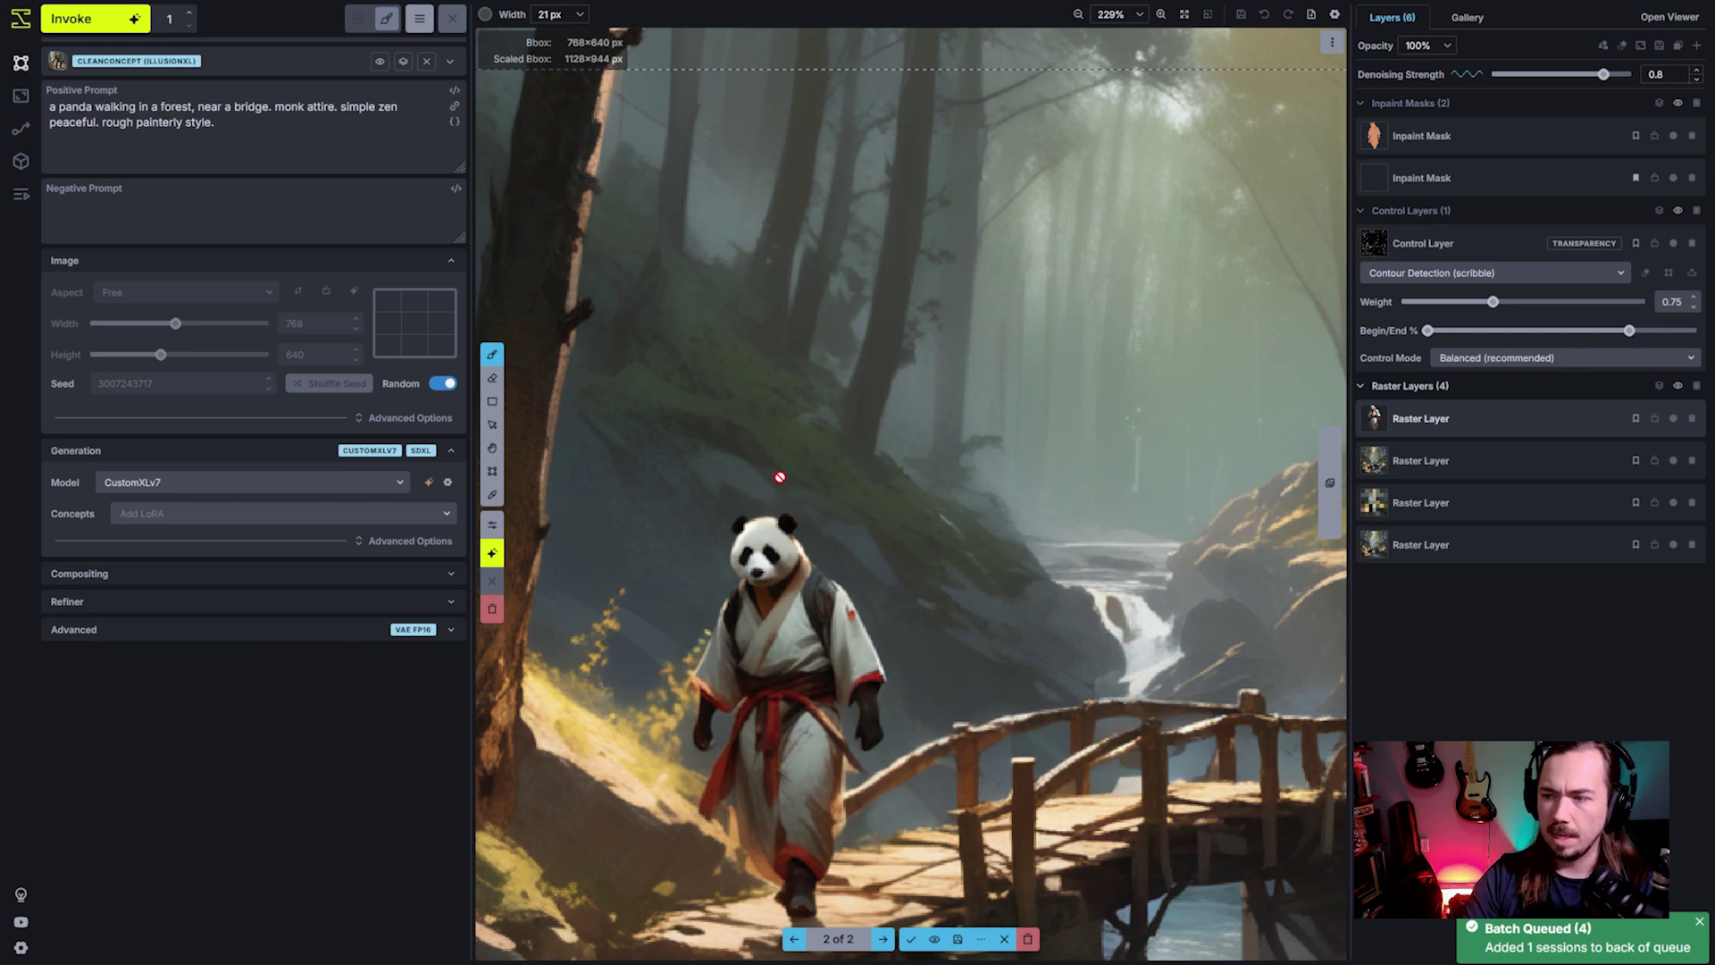
left_click(934, 939)
left_click(934, 939)
left_click(934, 941)
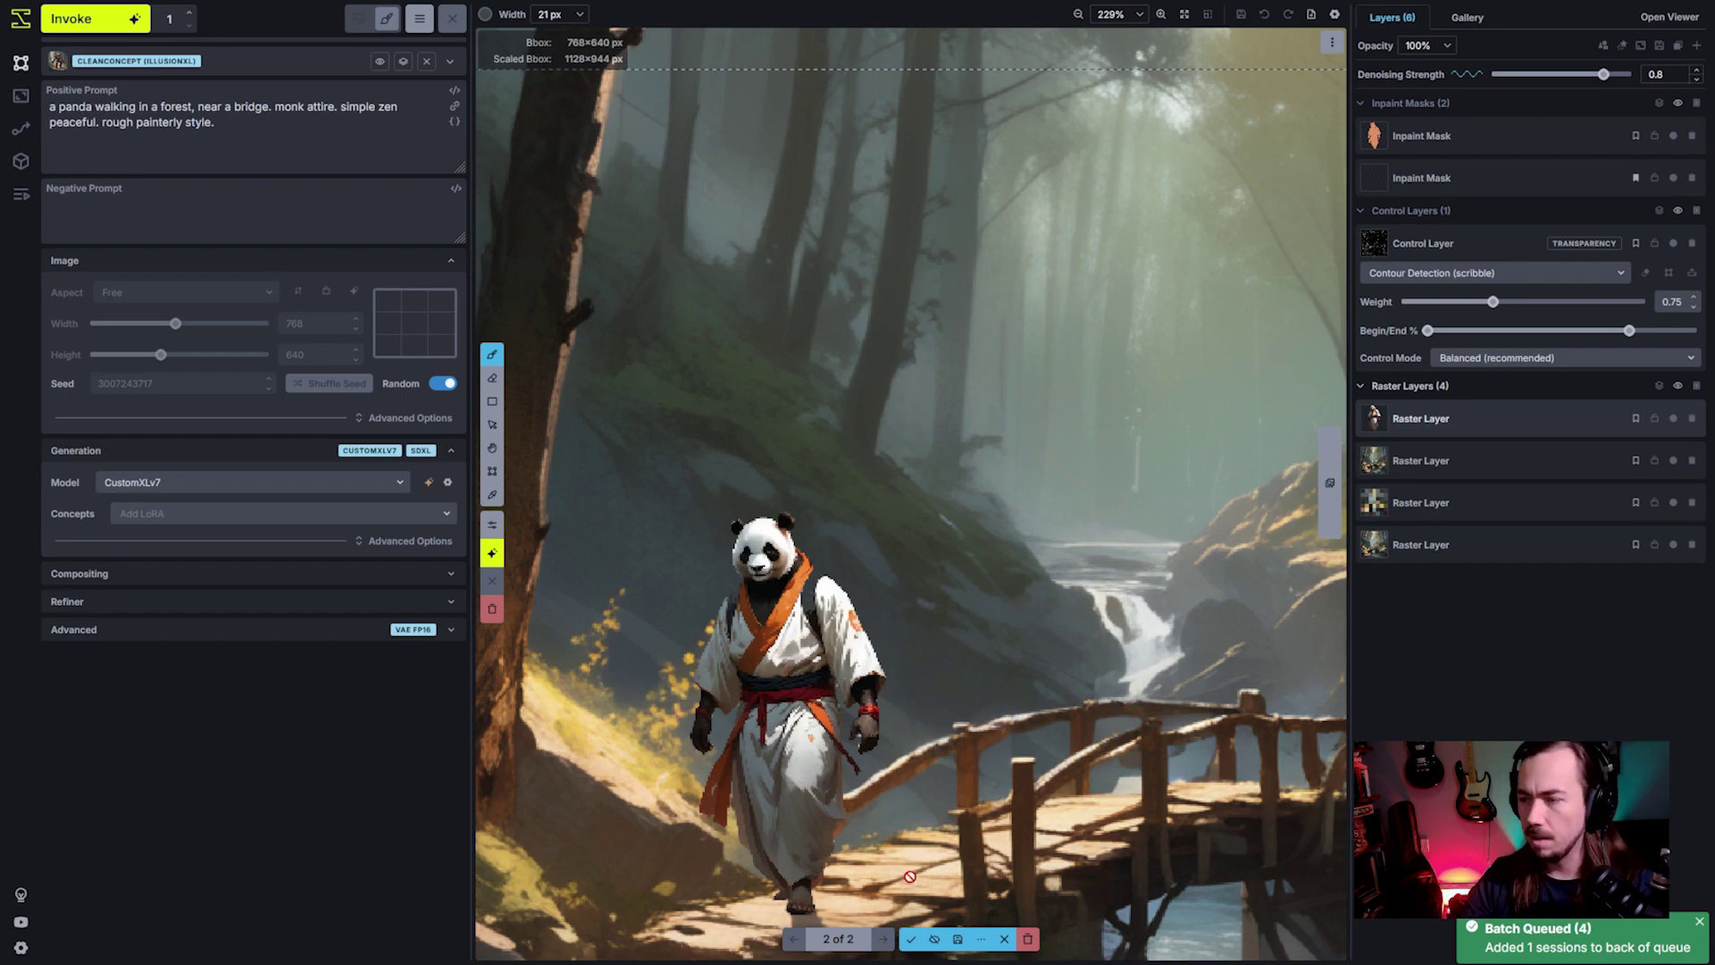
left_click(935, 939)
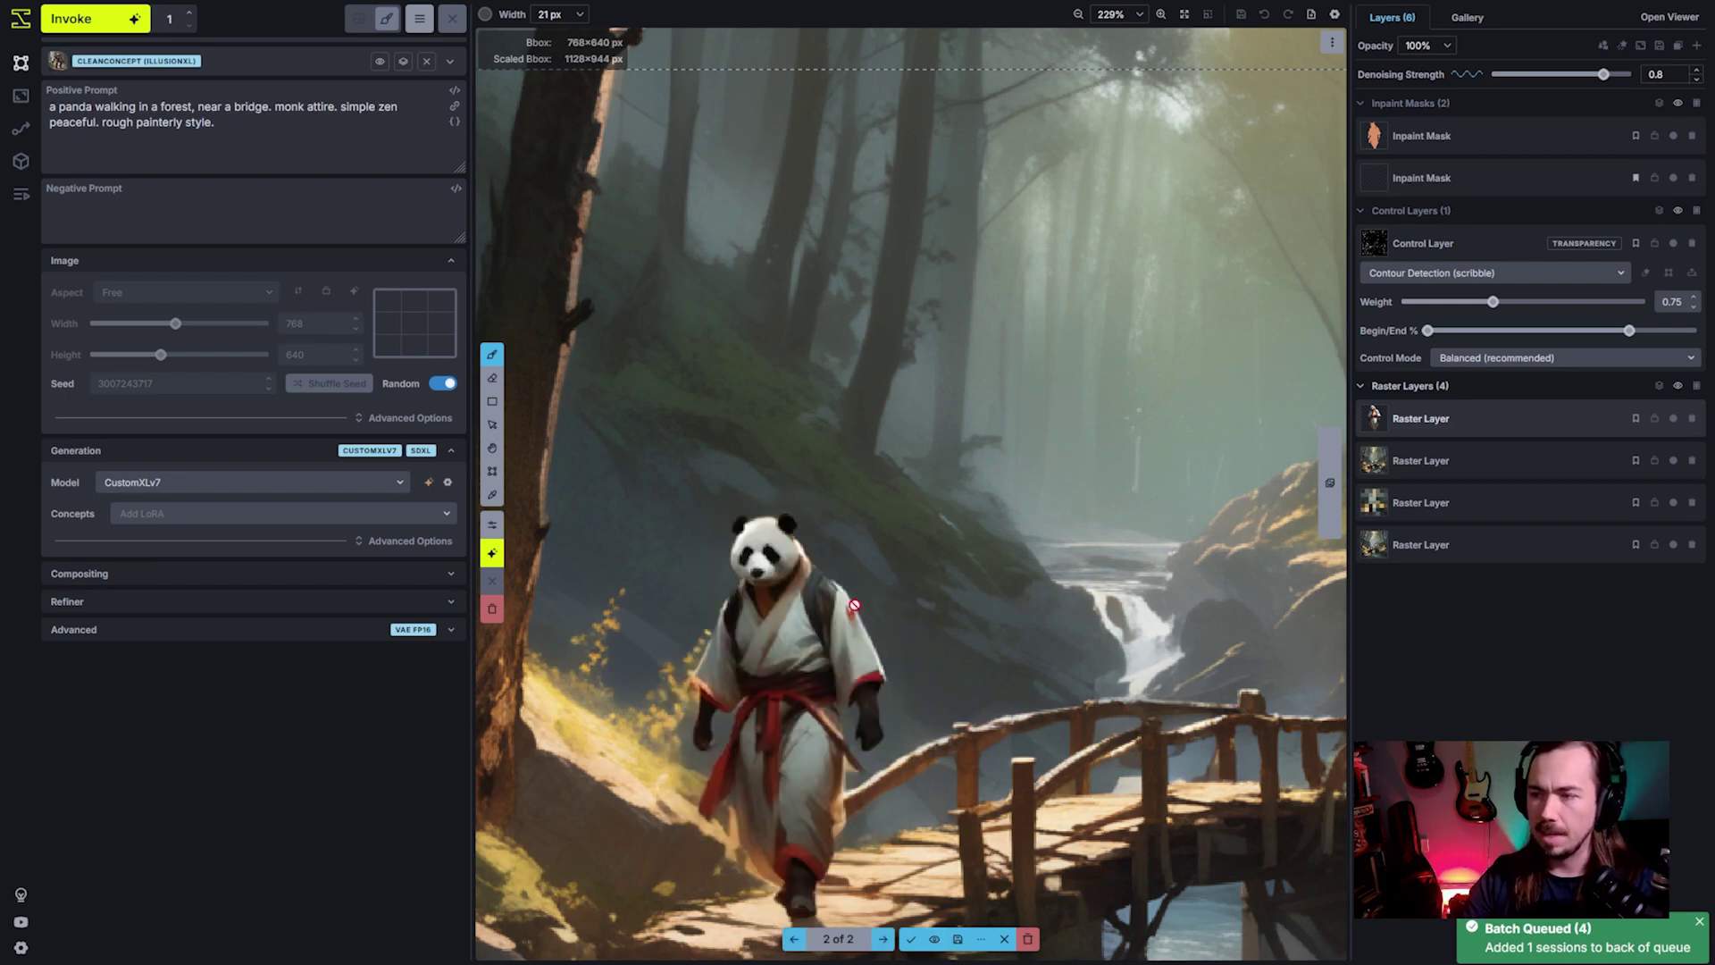
Step: Examine how the second variation blends into the whole scene and compare the panda's head and shoulders with the original
scroll(854, 604, "down", 2)
scroll(955, 814, "down", 1)
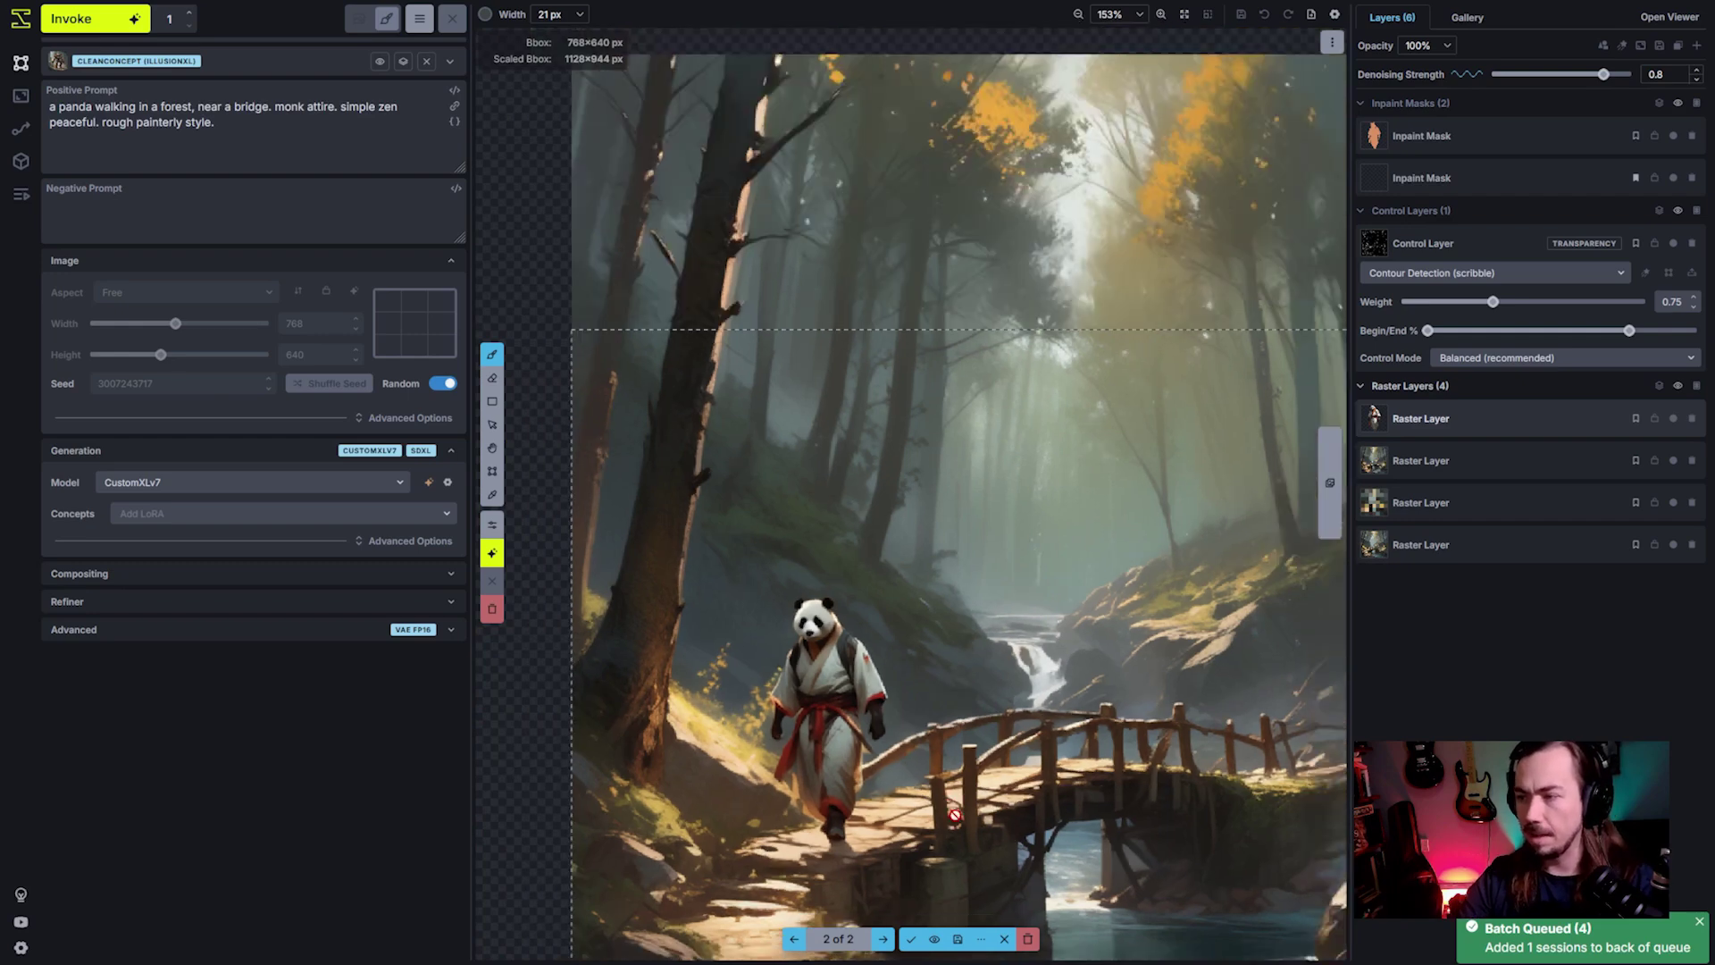
scroll(955, 815, "down", 2)
key("space")
left_click_drag(935, 853, 794, 658)
scroll(794, 658, "down", 5)
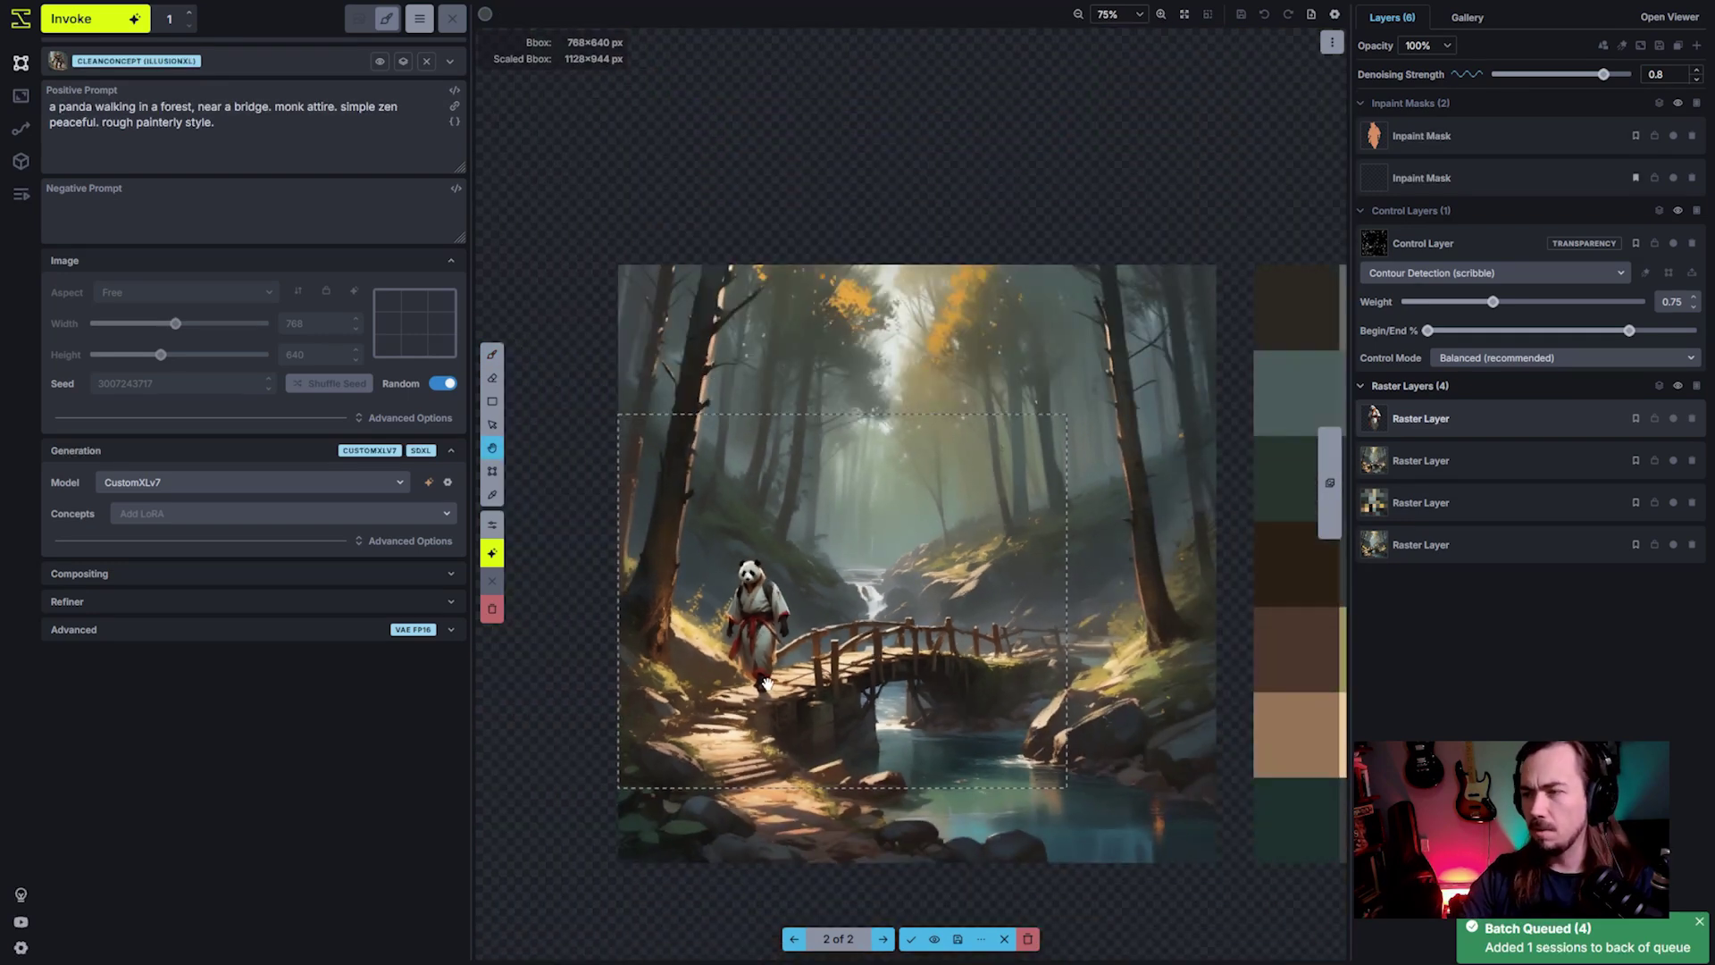
scroll(719, 520, "up", 4)
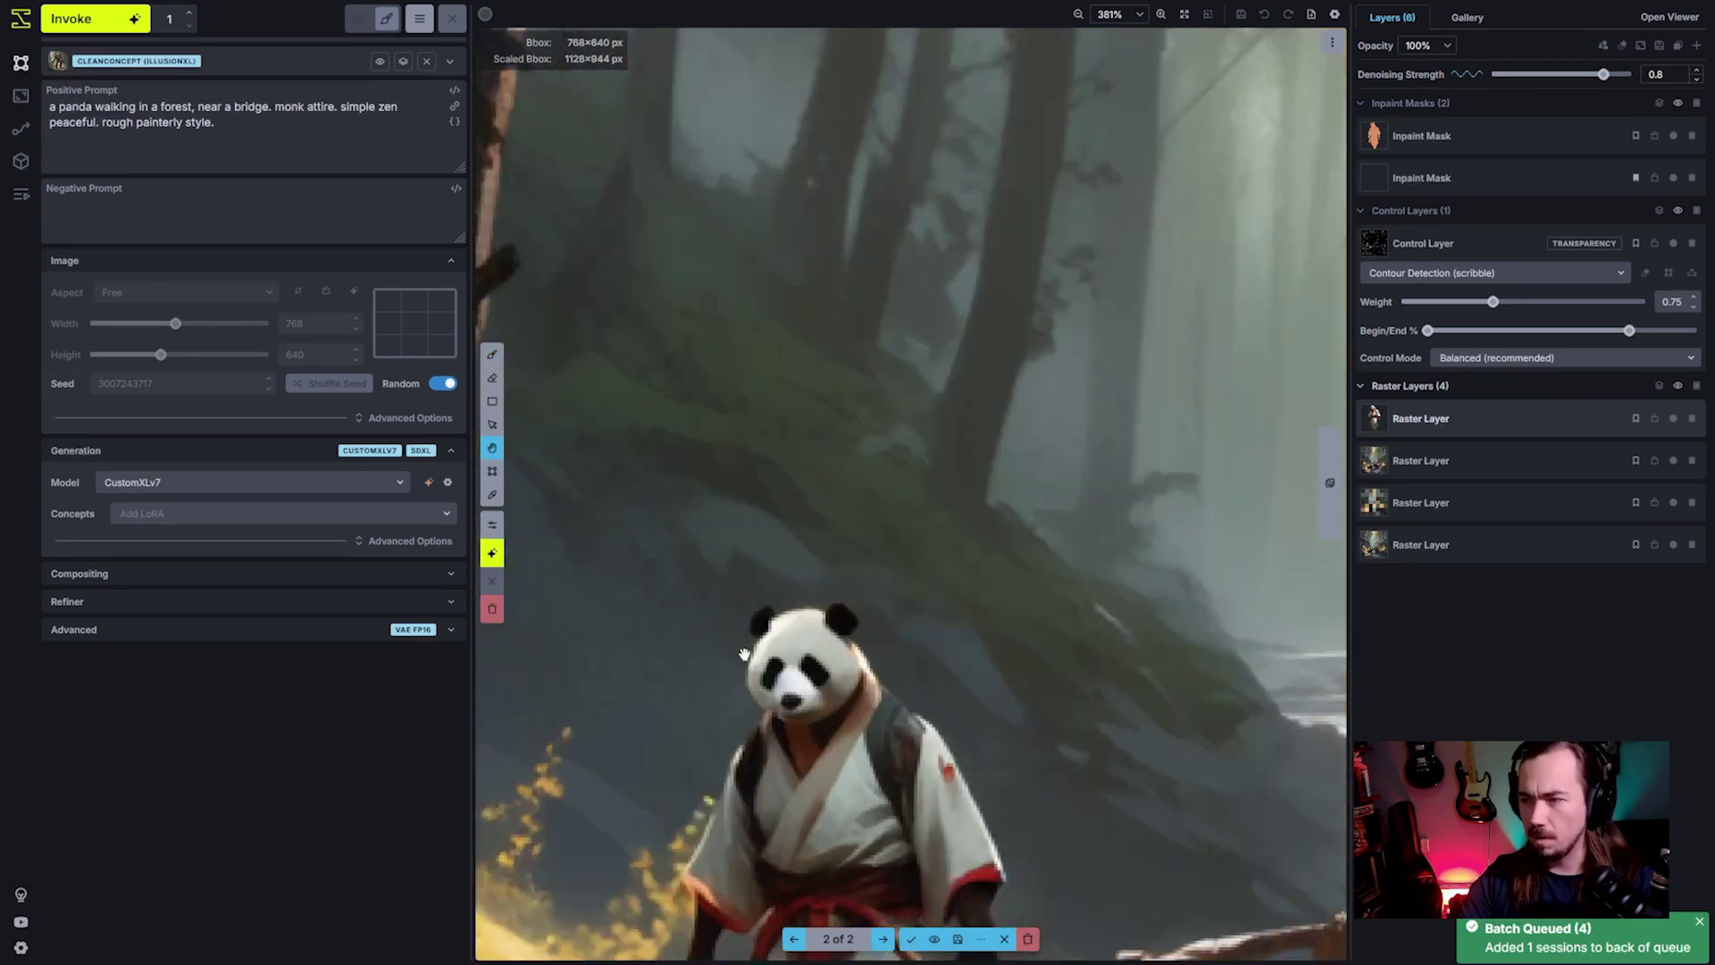
key("b")
left_click(935, 939)
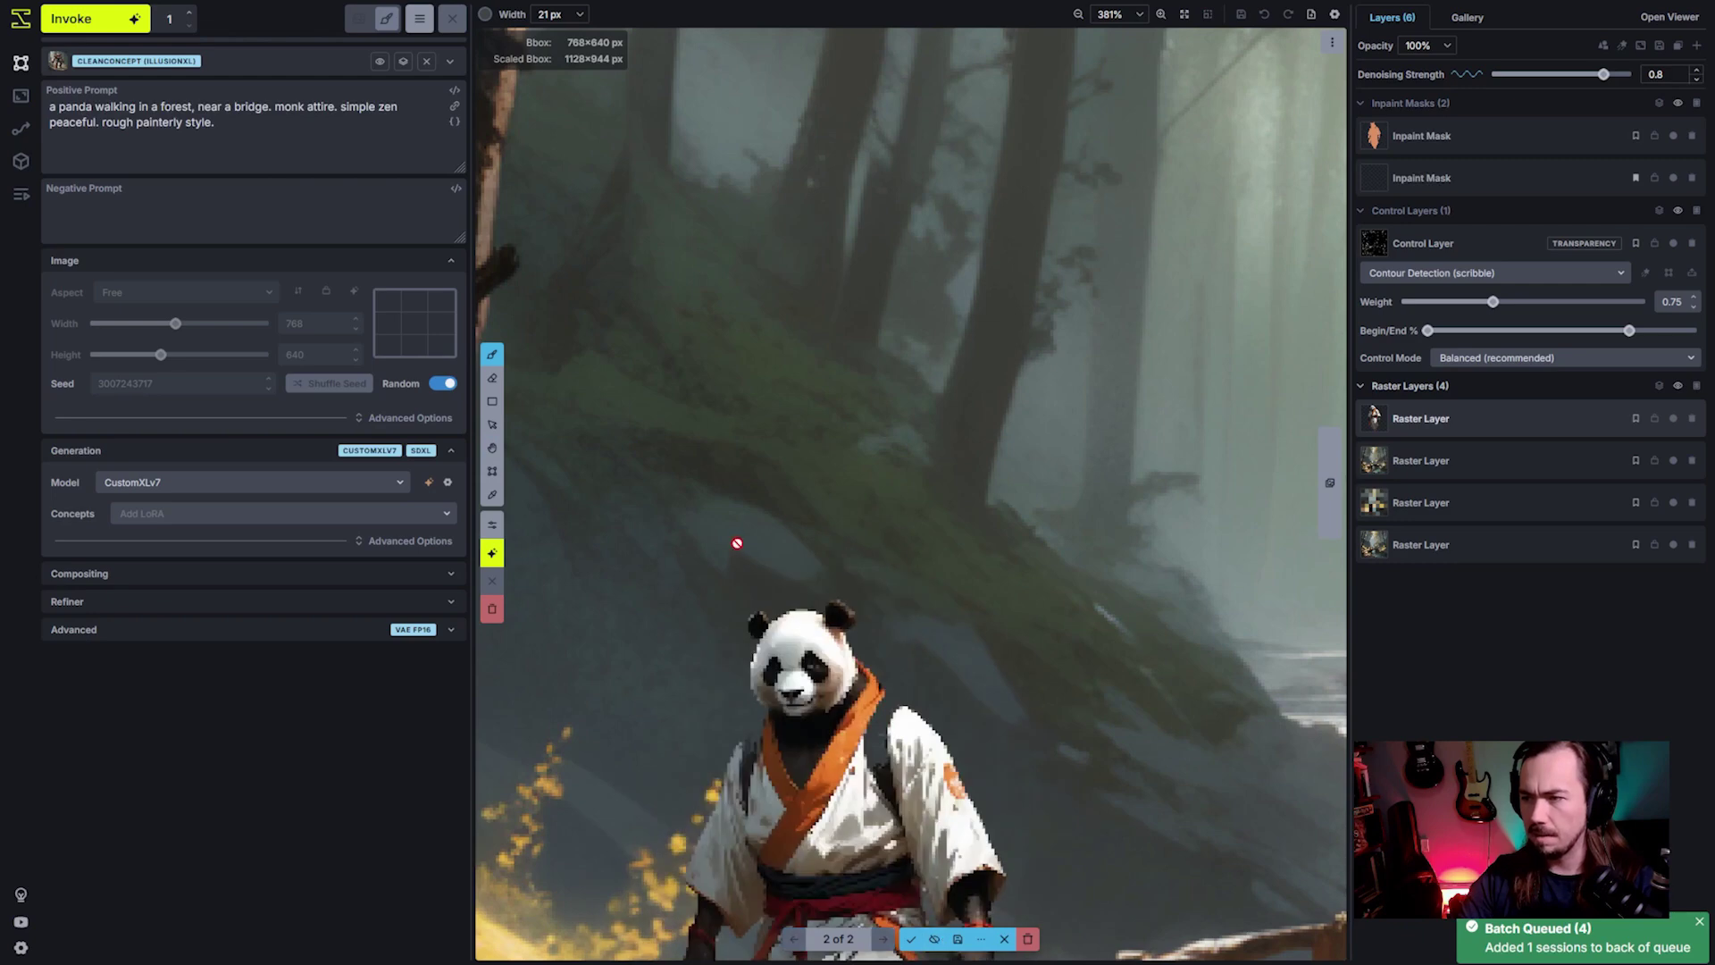
left_click(934, 939)
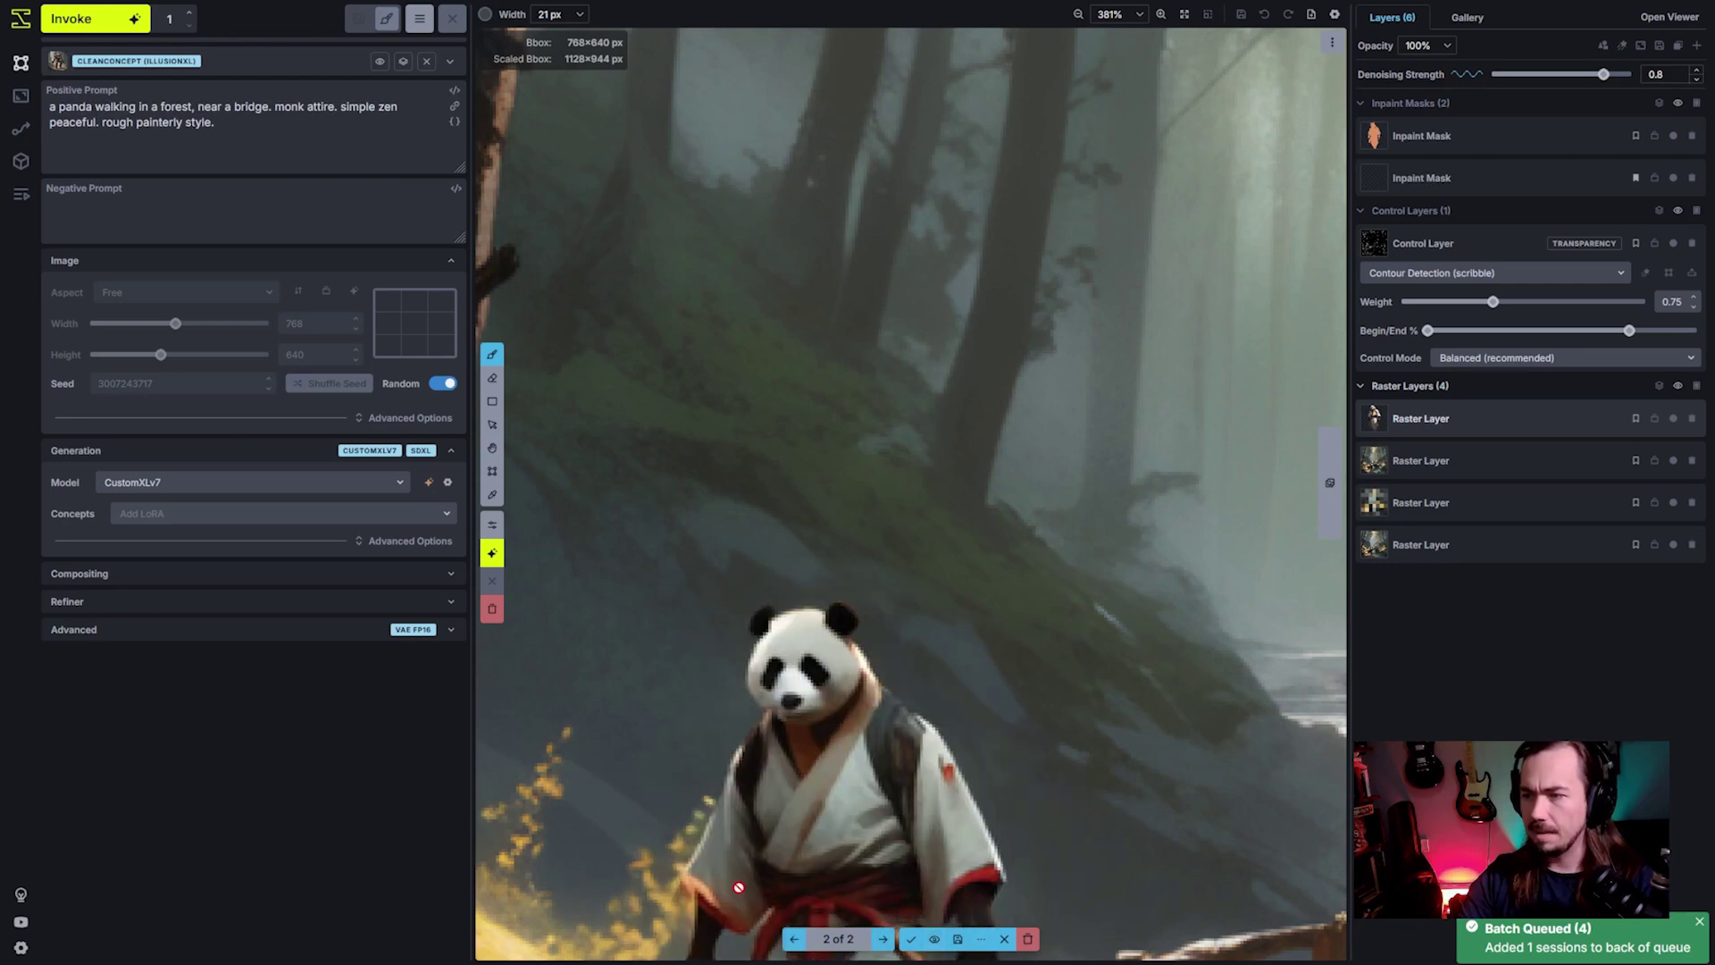
key("h")
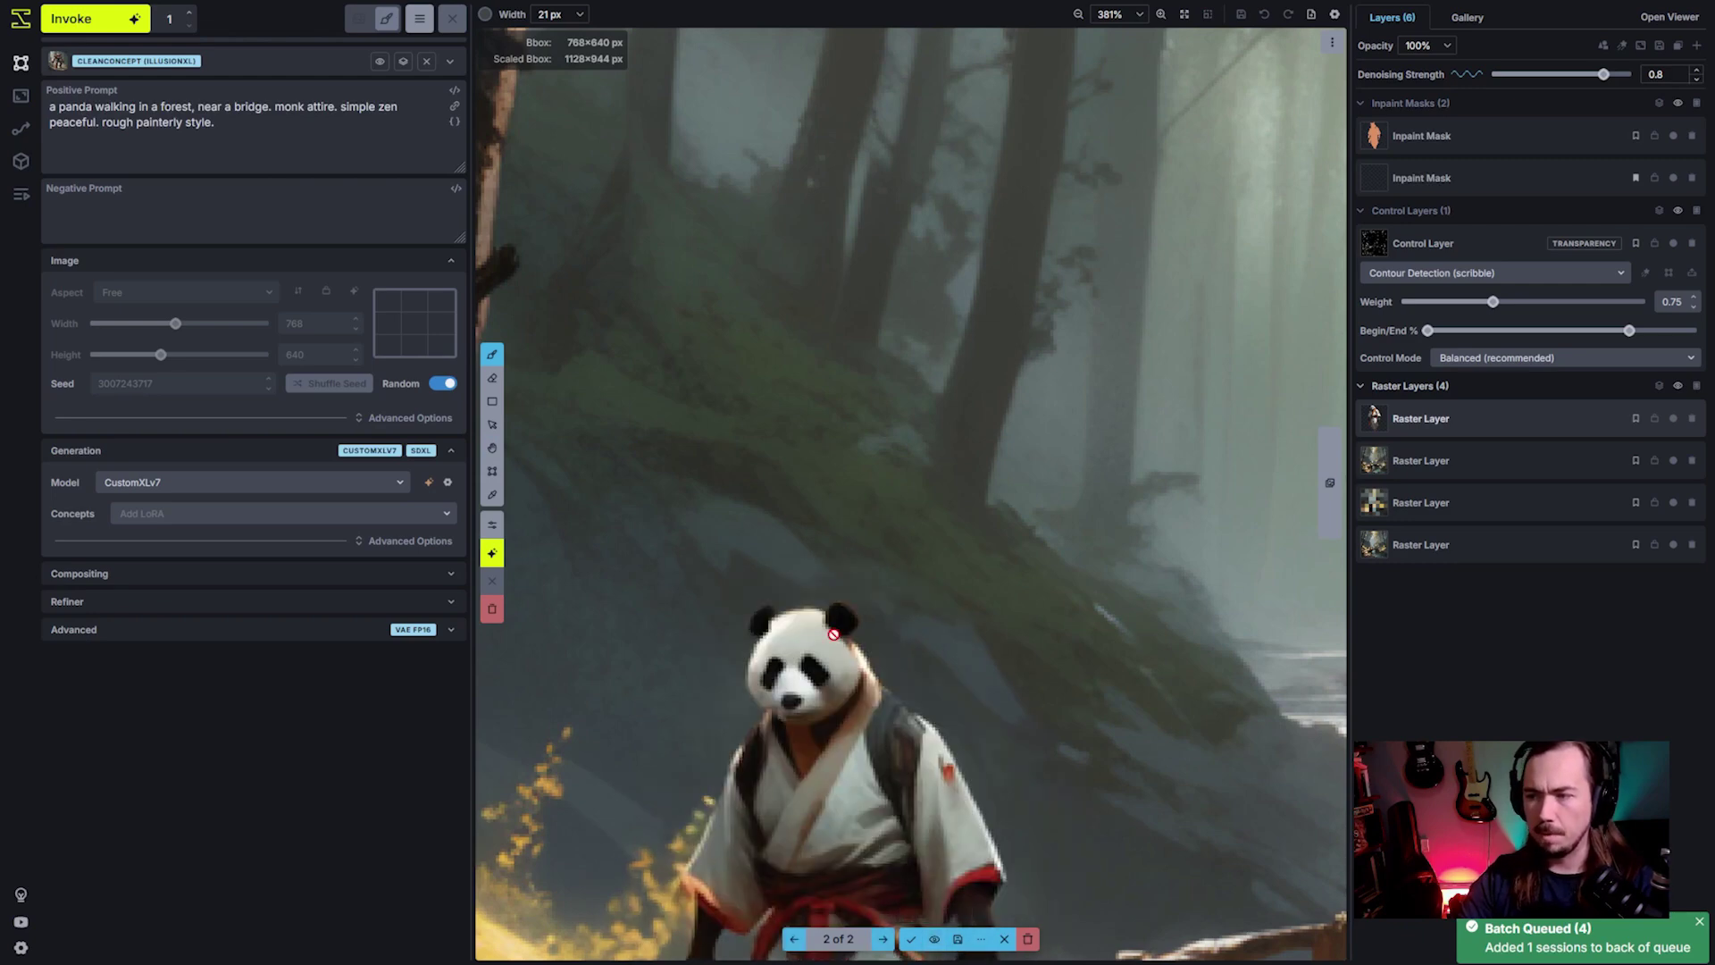
scroll(838, 638, "down", 10)
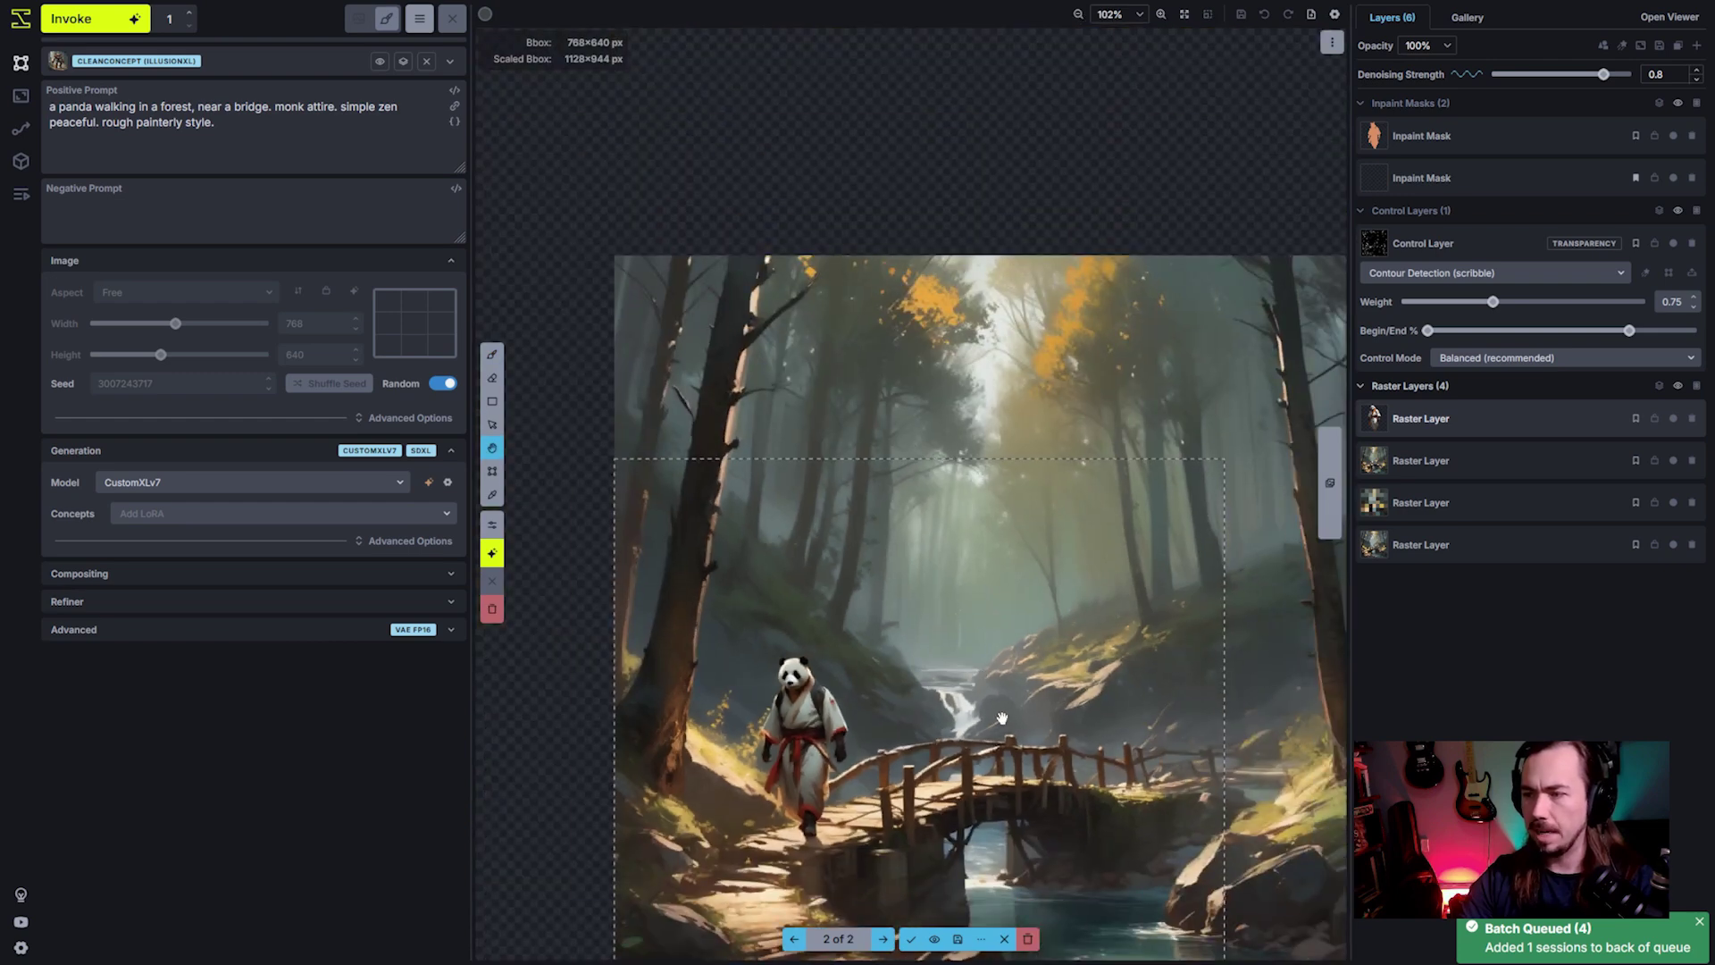
Step: Examine the second panda variation against the whole forest scene and accept it onto the canvas
scroll(849, 664, "up", 3)
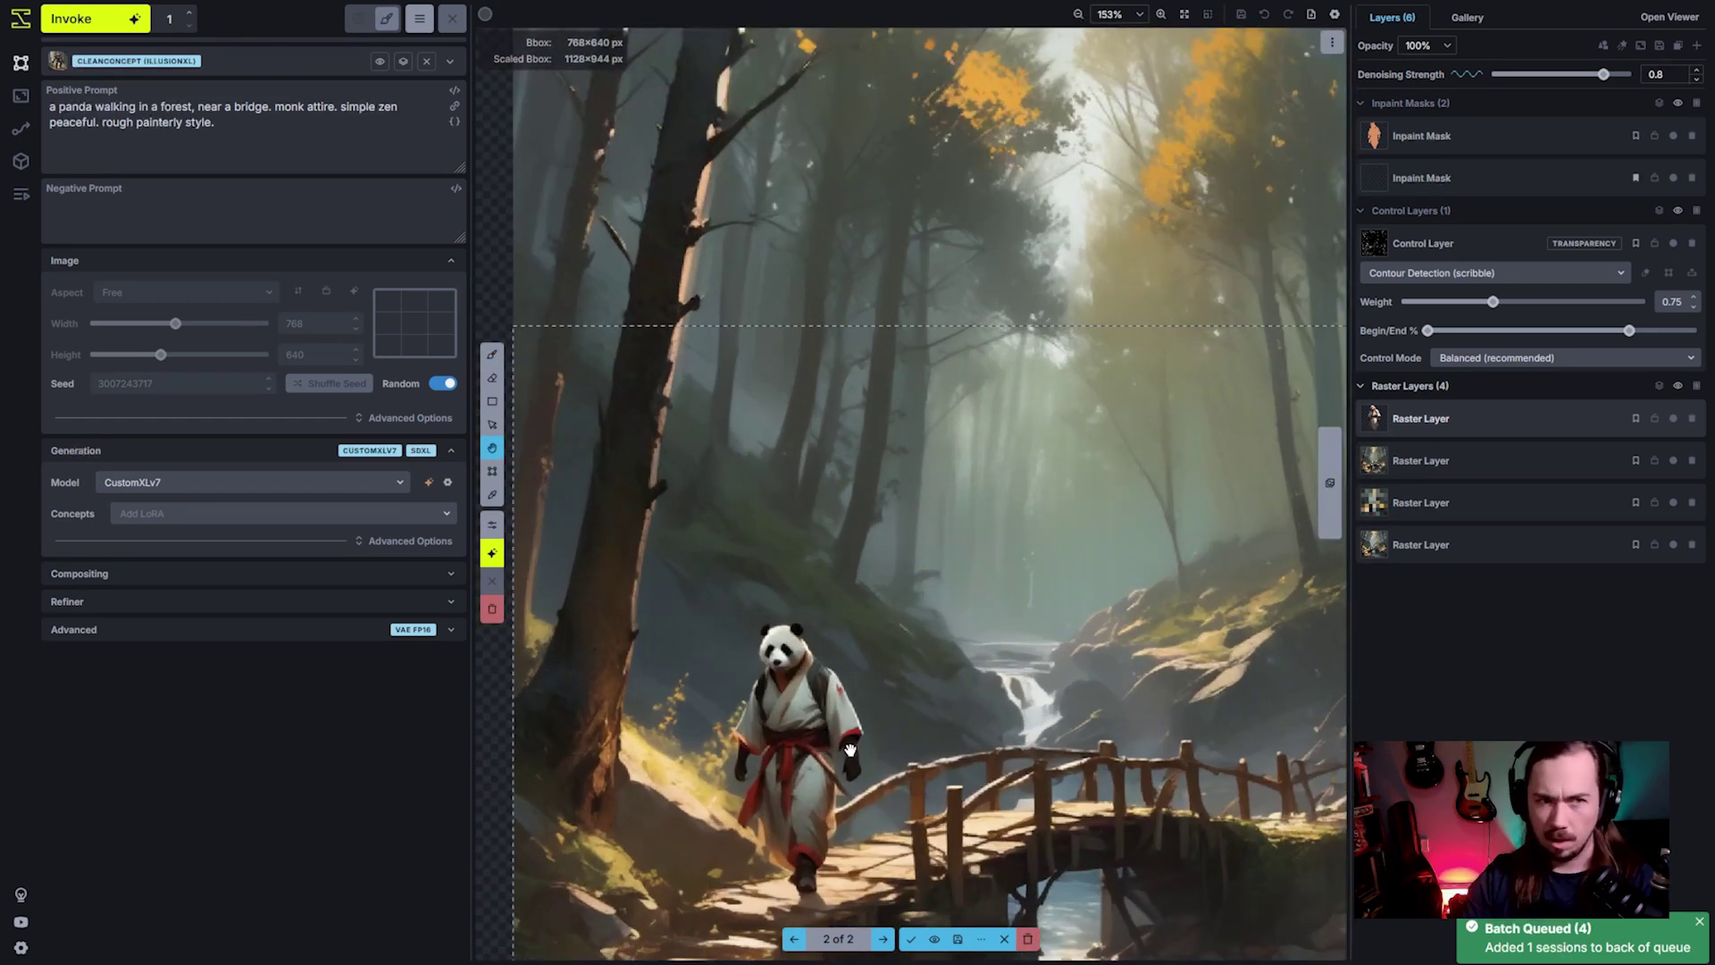
scroll(849, 749, "down", 1)
key("b")
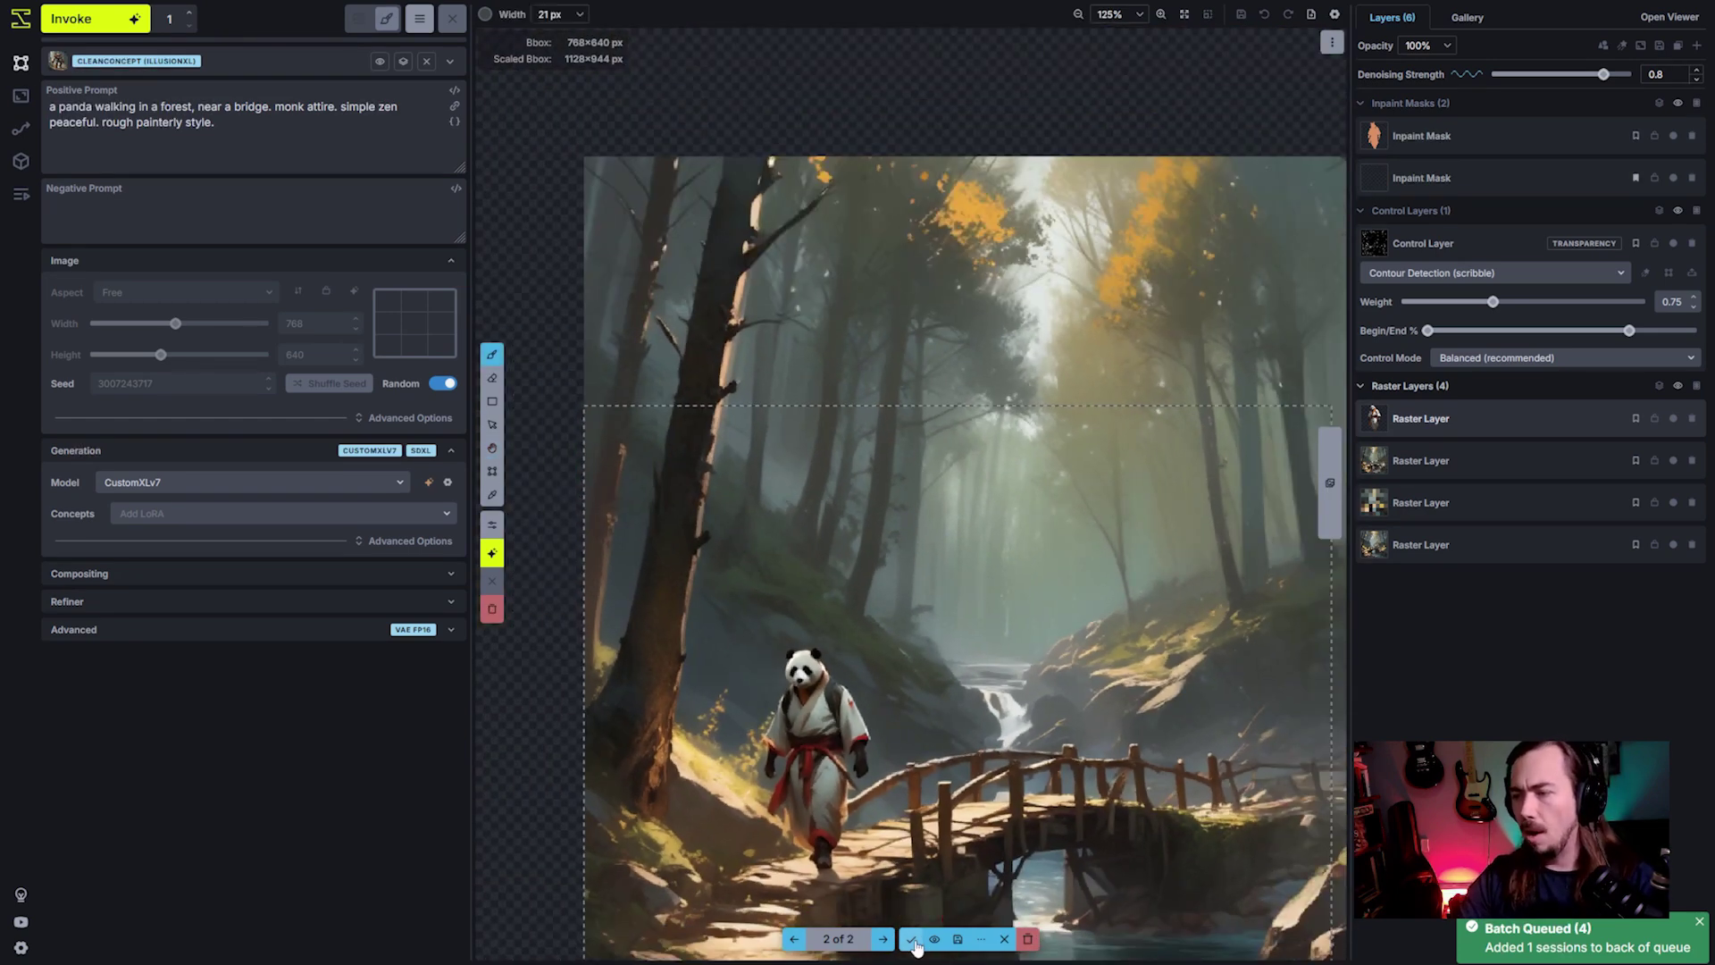
left_click(911, 939)
Step: Shrink the bounding box to 256×192 px and place it over the panda's head and upper body
key("space")
left_click_drag(1024, 763, 893, 420)
key("c")
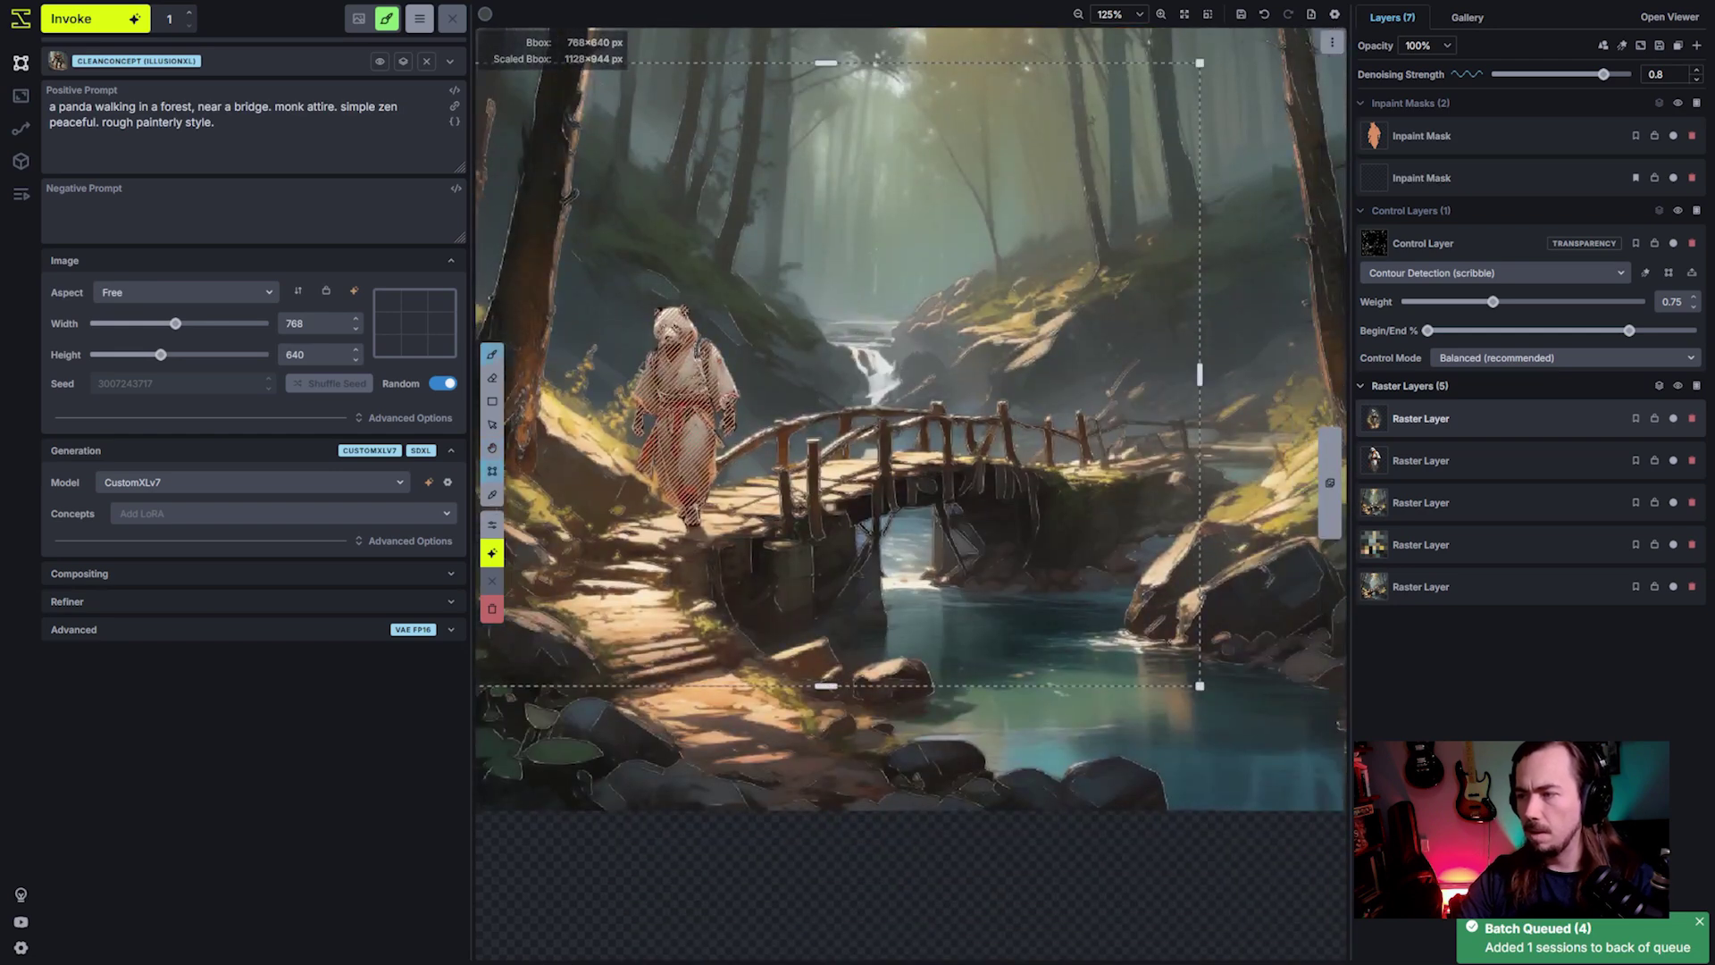
left_click_drag(1199, 686, 703, 287)
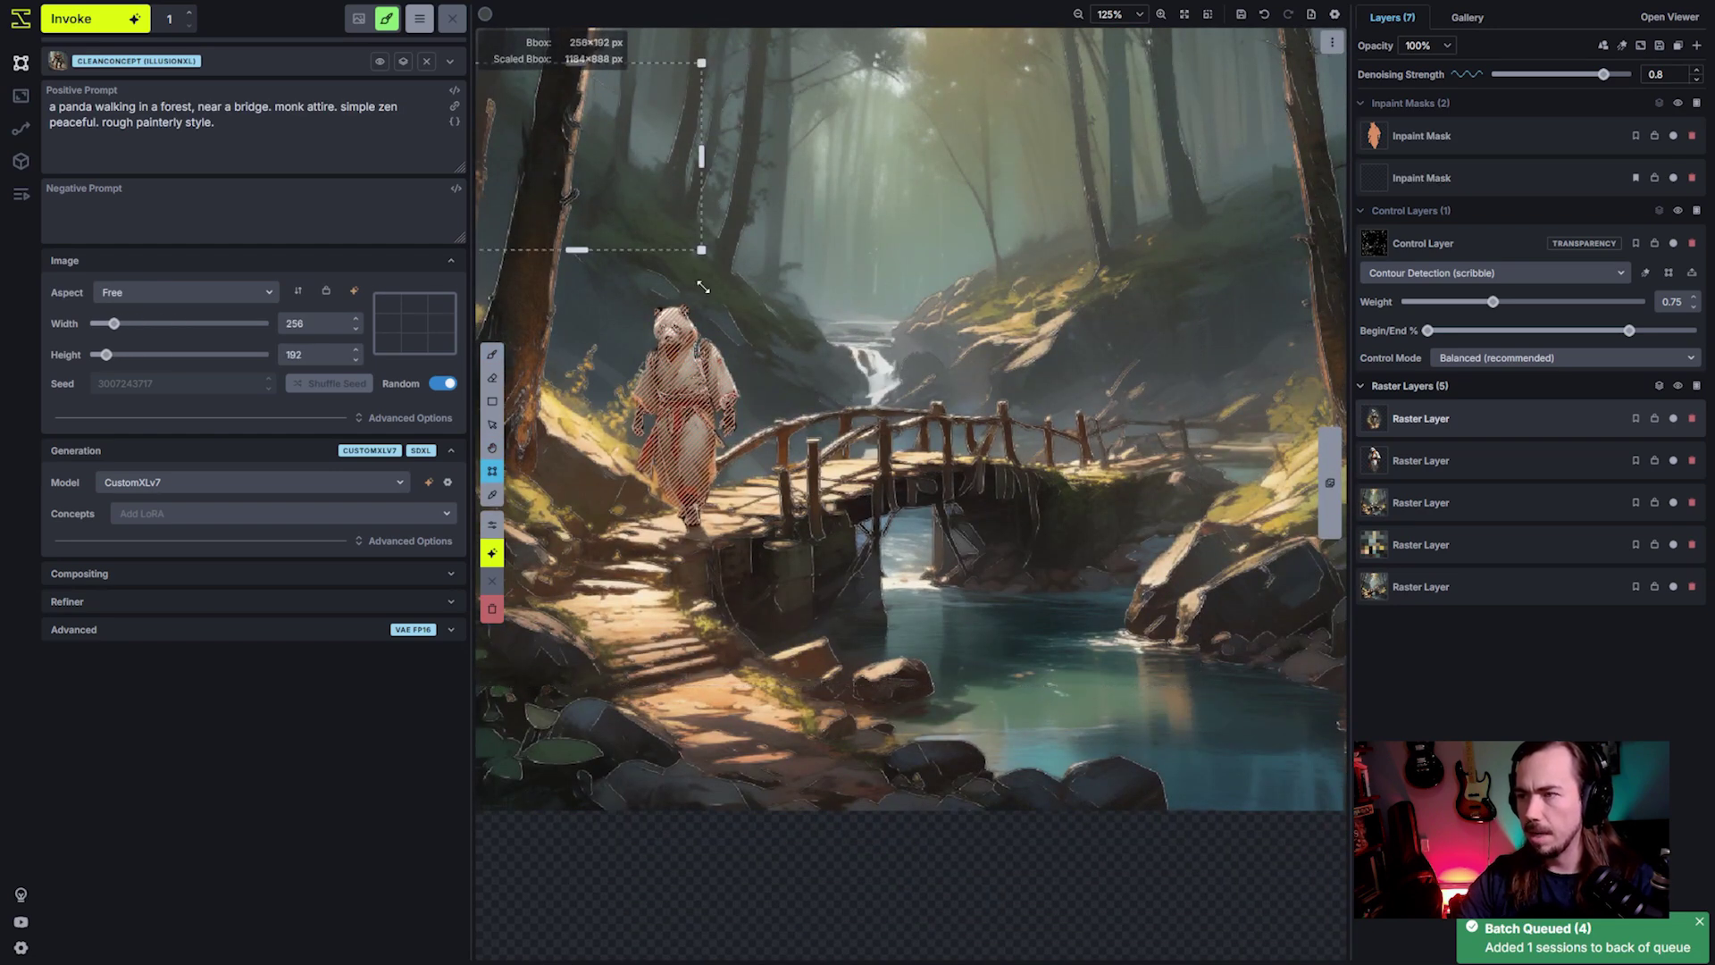
mouse_move(621, 202)
left_mouse_down()
mouse_move(684, 332)
mouse_move(686, 395)
mouse_move(725, 418)
left_mouse_up()
Step: Set the denoising strength to 0.45 and delete the inpaint mask that covers the whole panda
key("b")
scroll(679, 357, "up", 5)
key("bracketright")
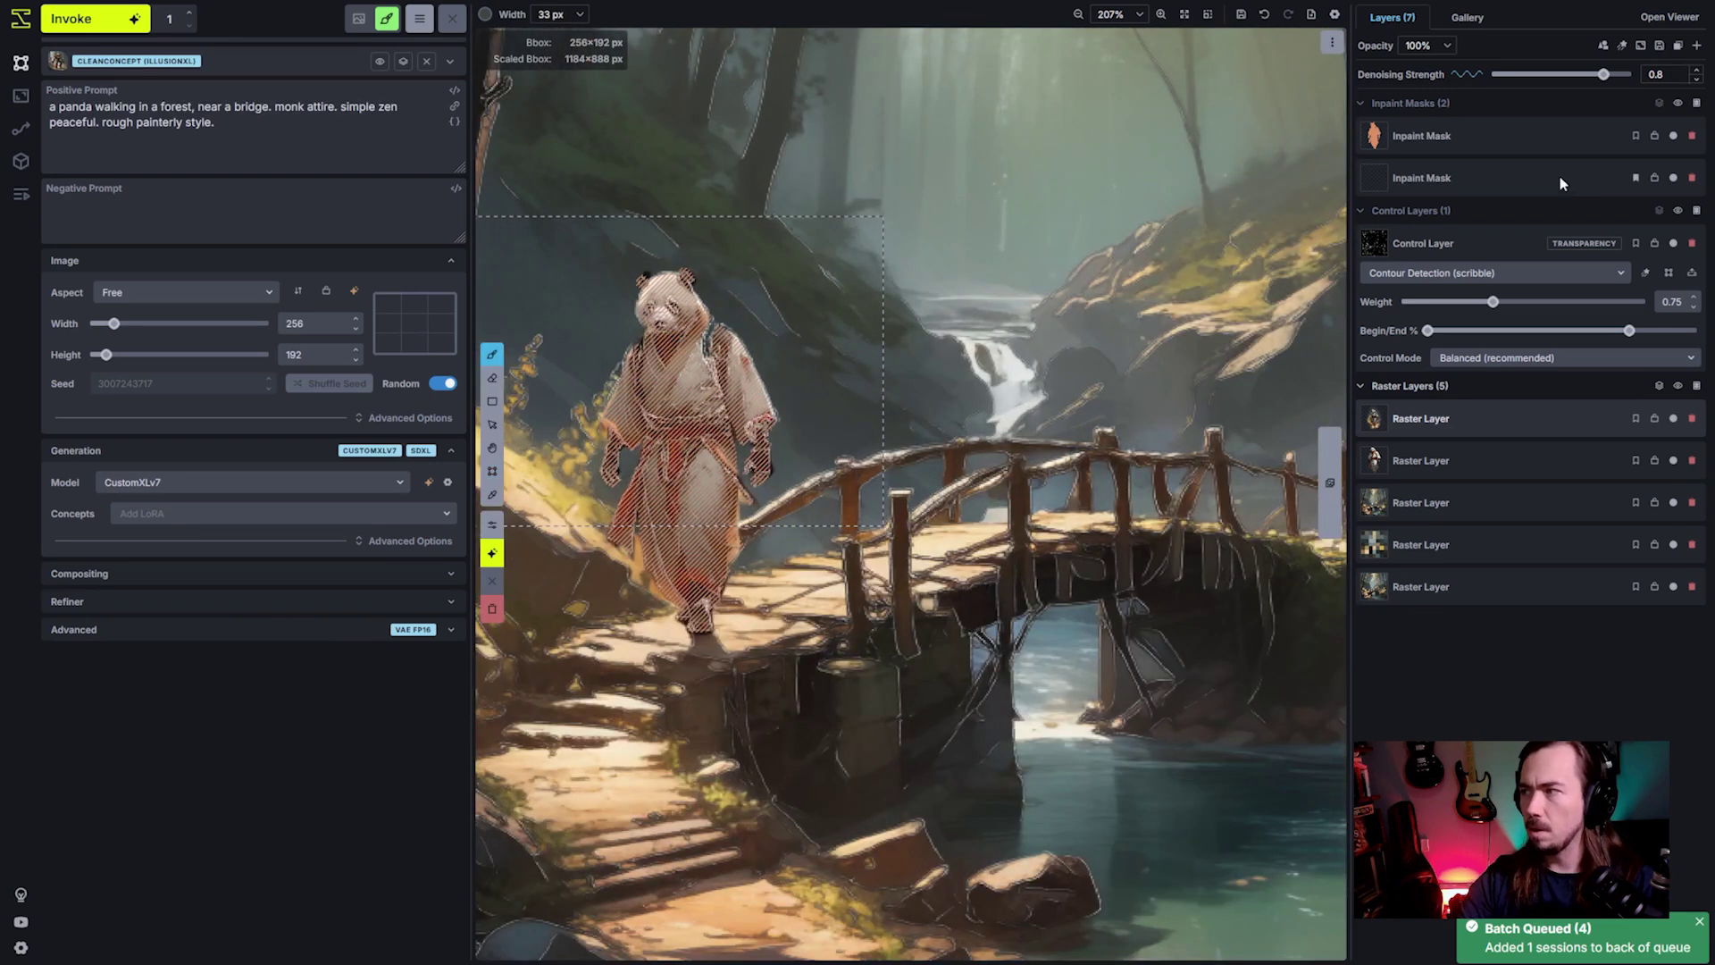
left_click_drag(1579, 78, 1554, 72)
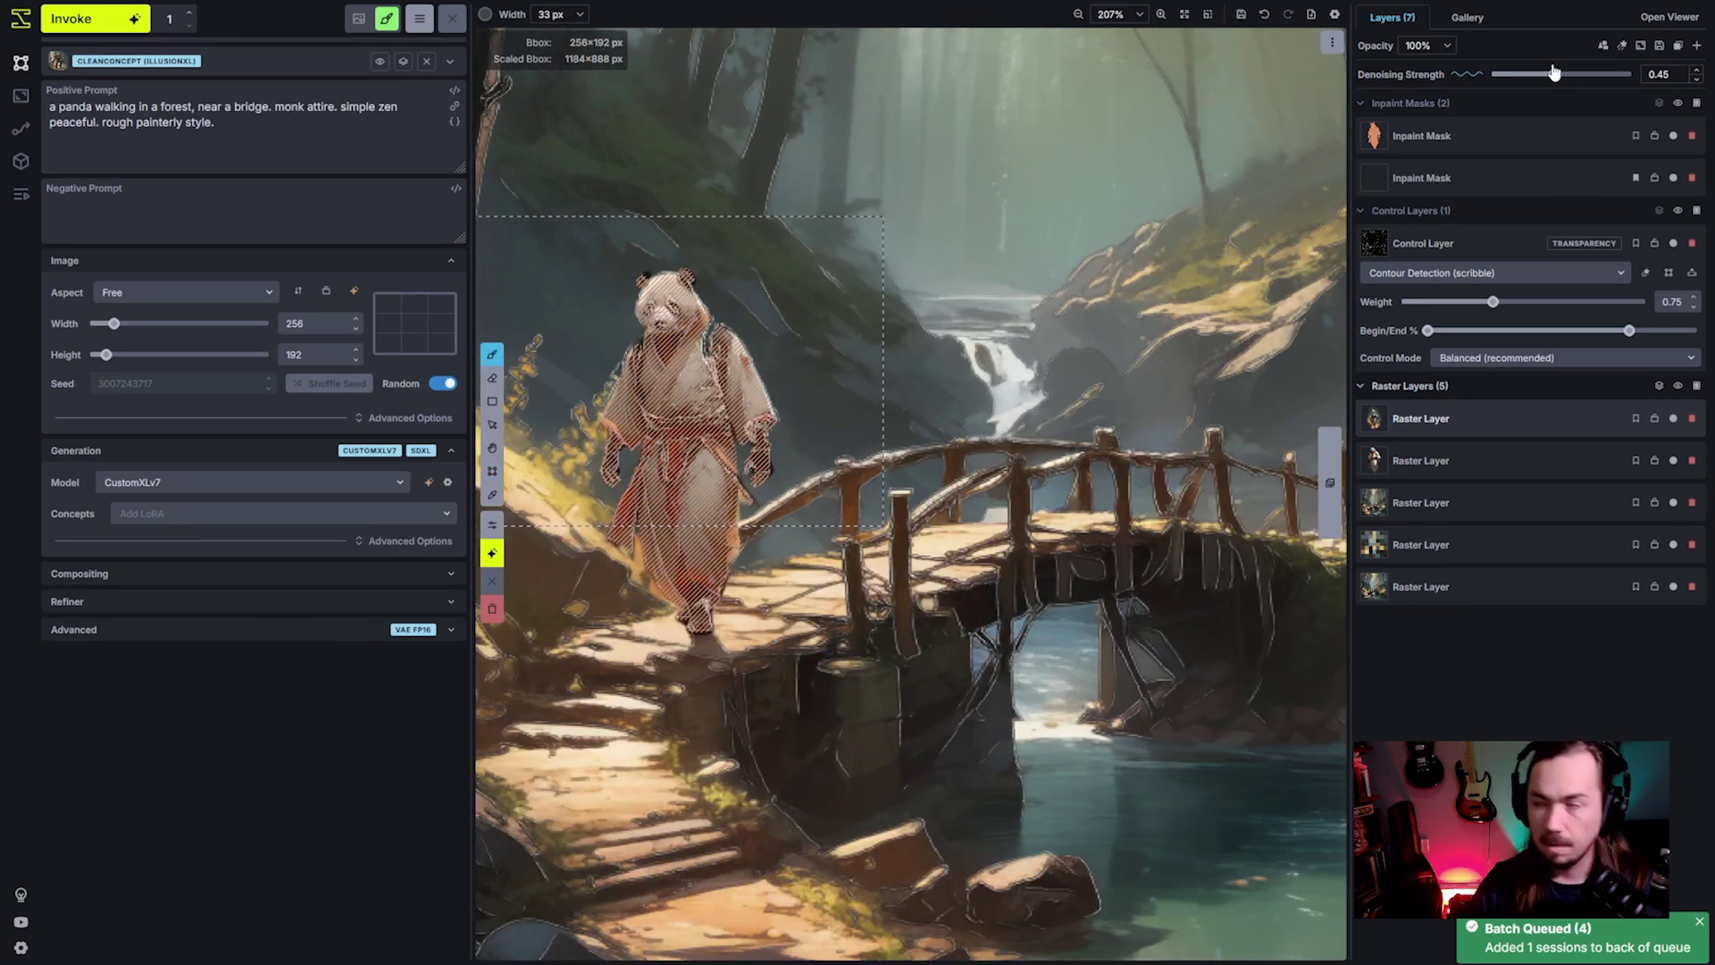
left_click(1503, 141)
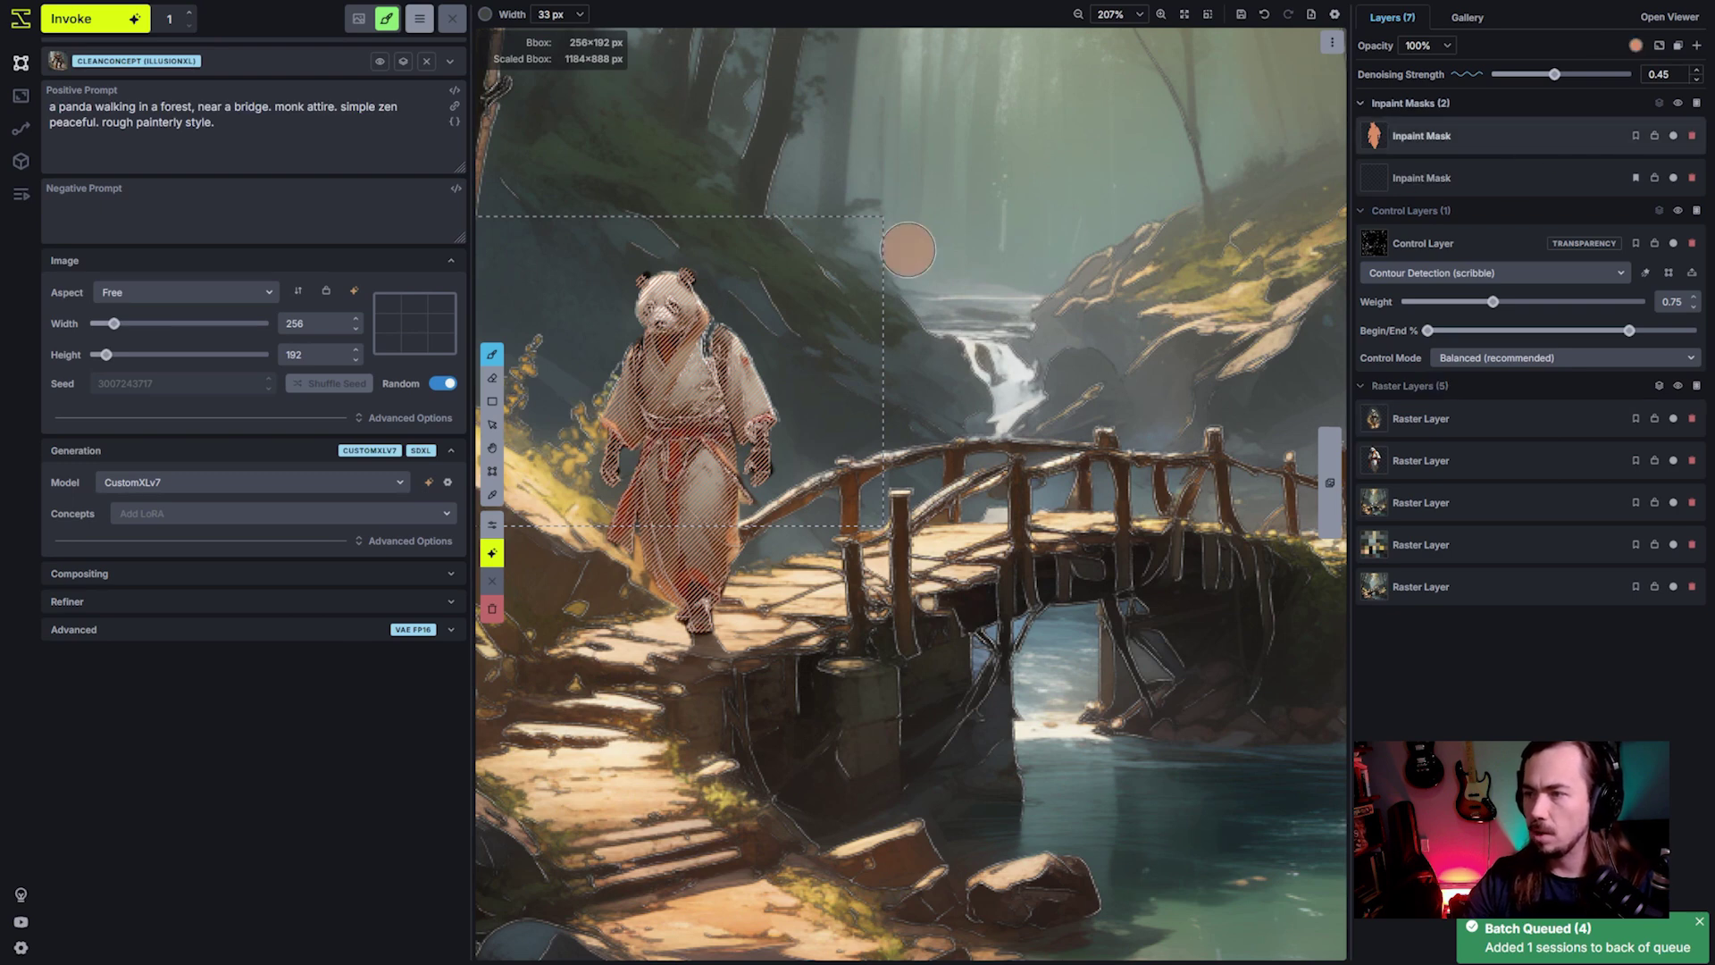
left_click(1692, 136)
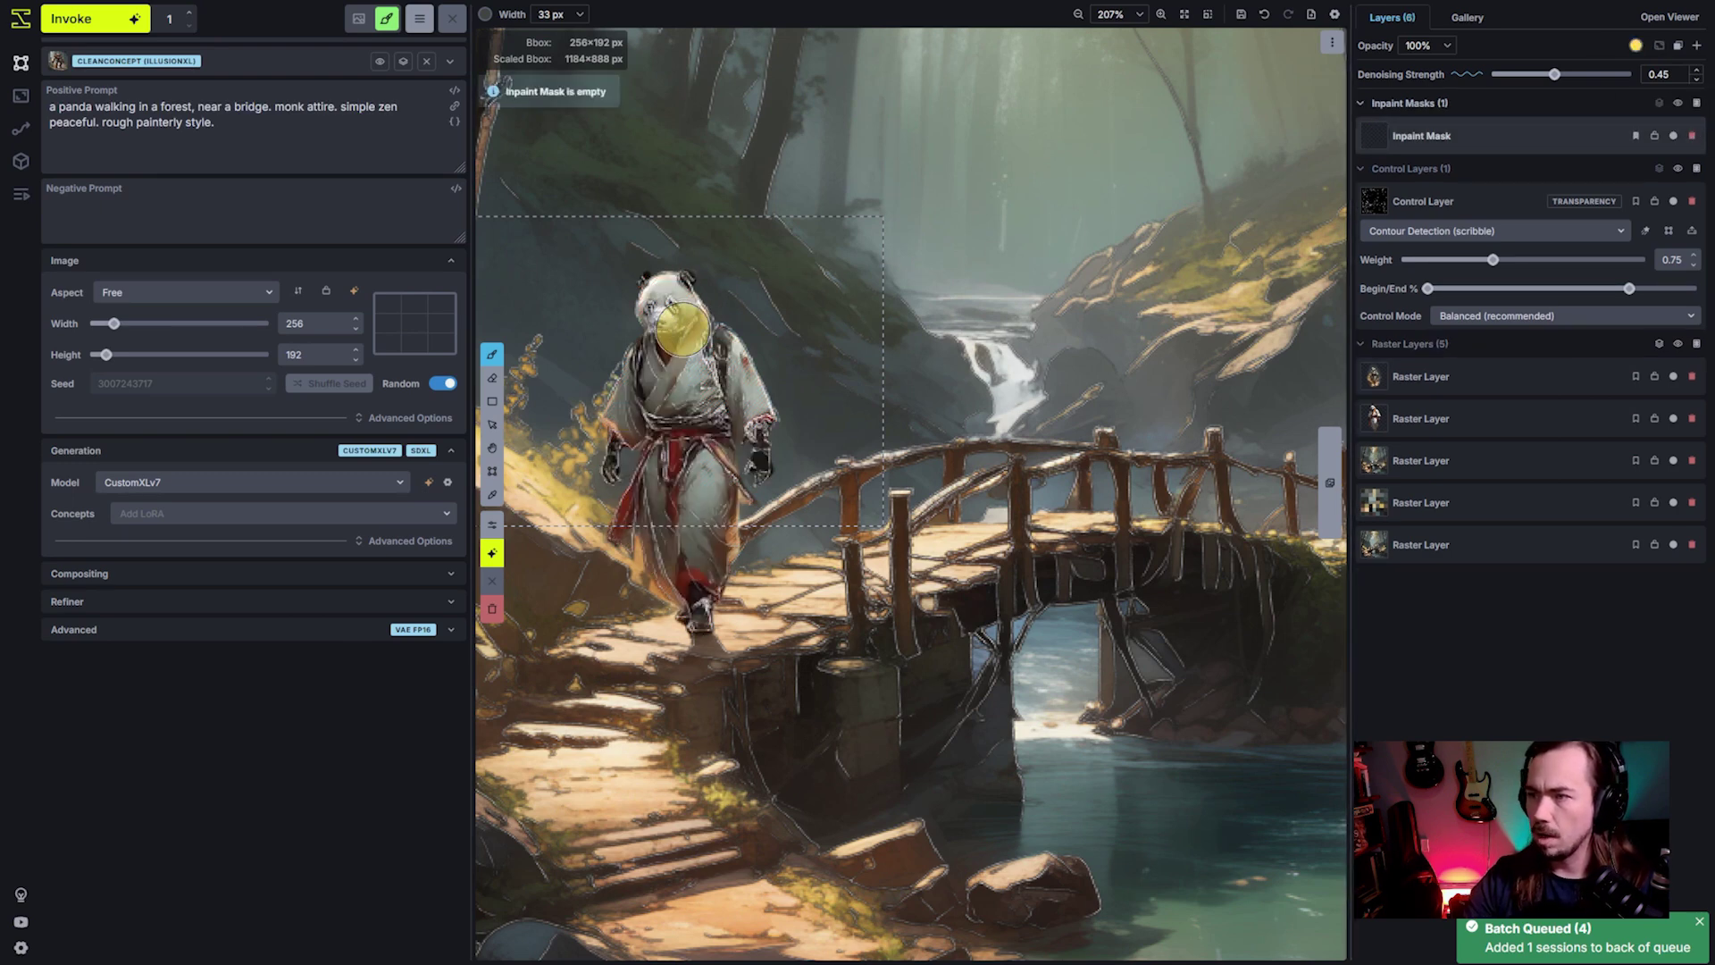
Step: Paint the empty inpaint mask over the panda's head, torso and arms with a 46 px brush and generate
scroll(672, 339, "up", 4, "ctrl")
left_click_drag(664, 295, 710, 344)
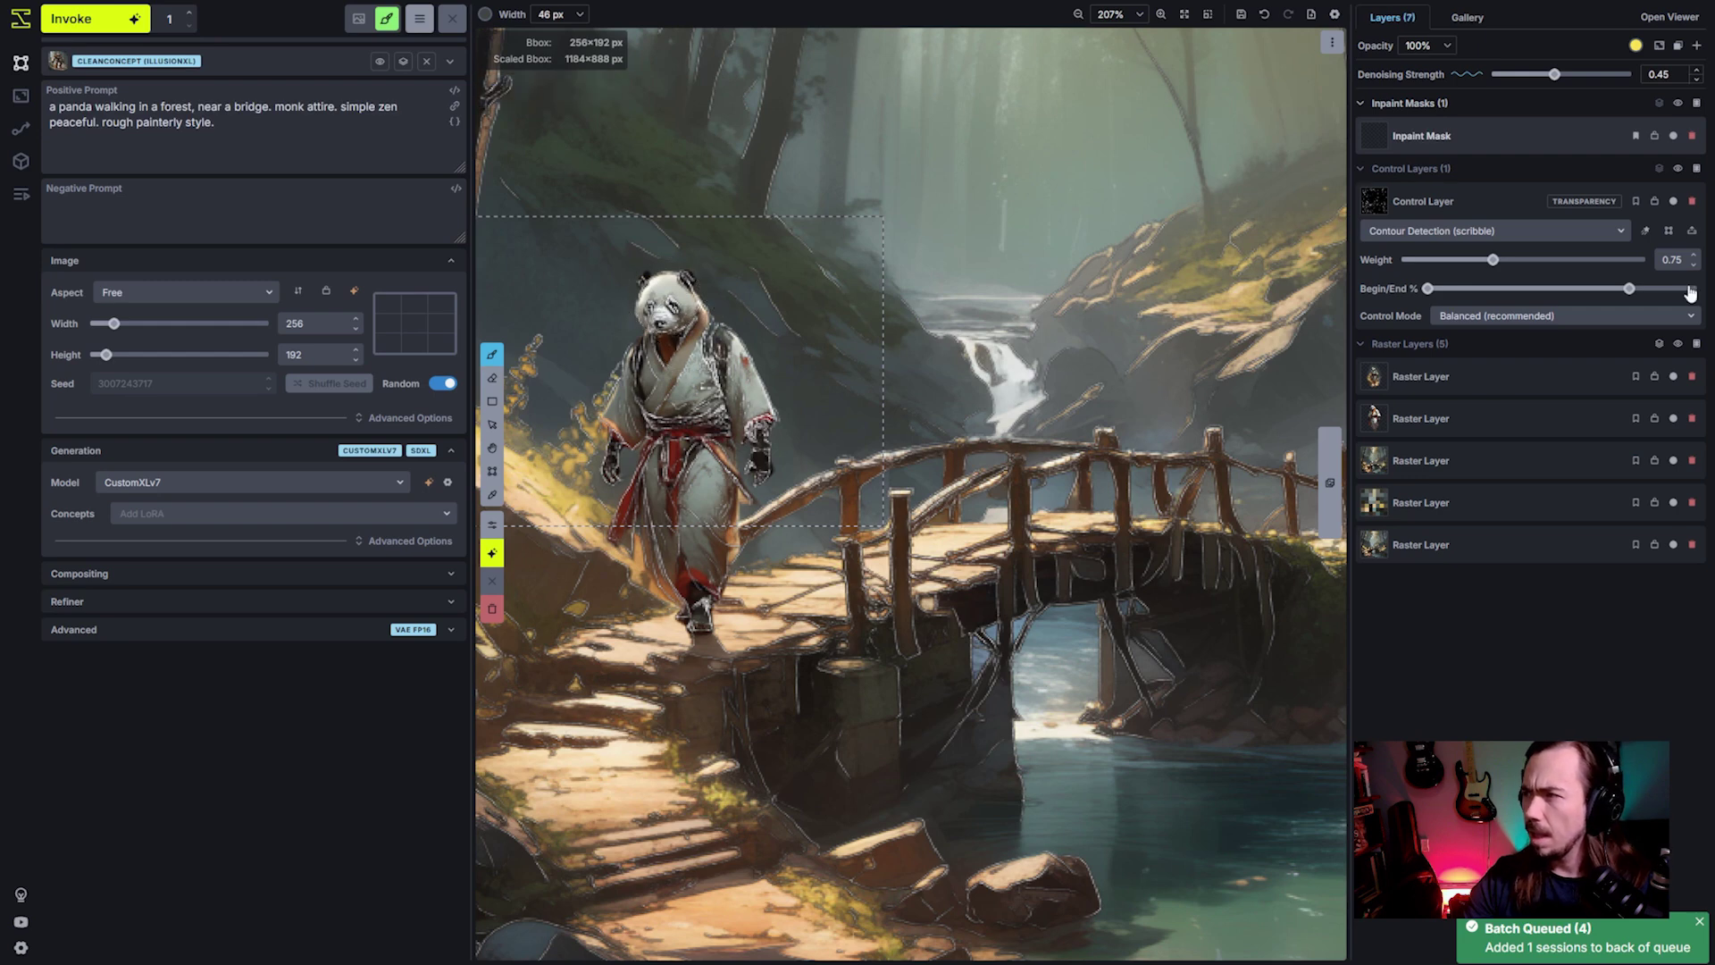
scroll(1161, 286, "down", 3)
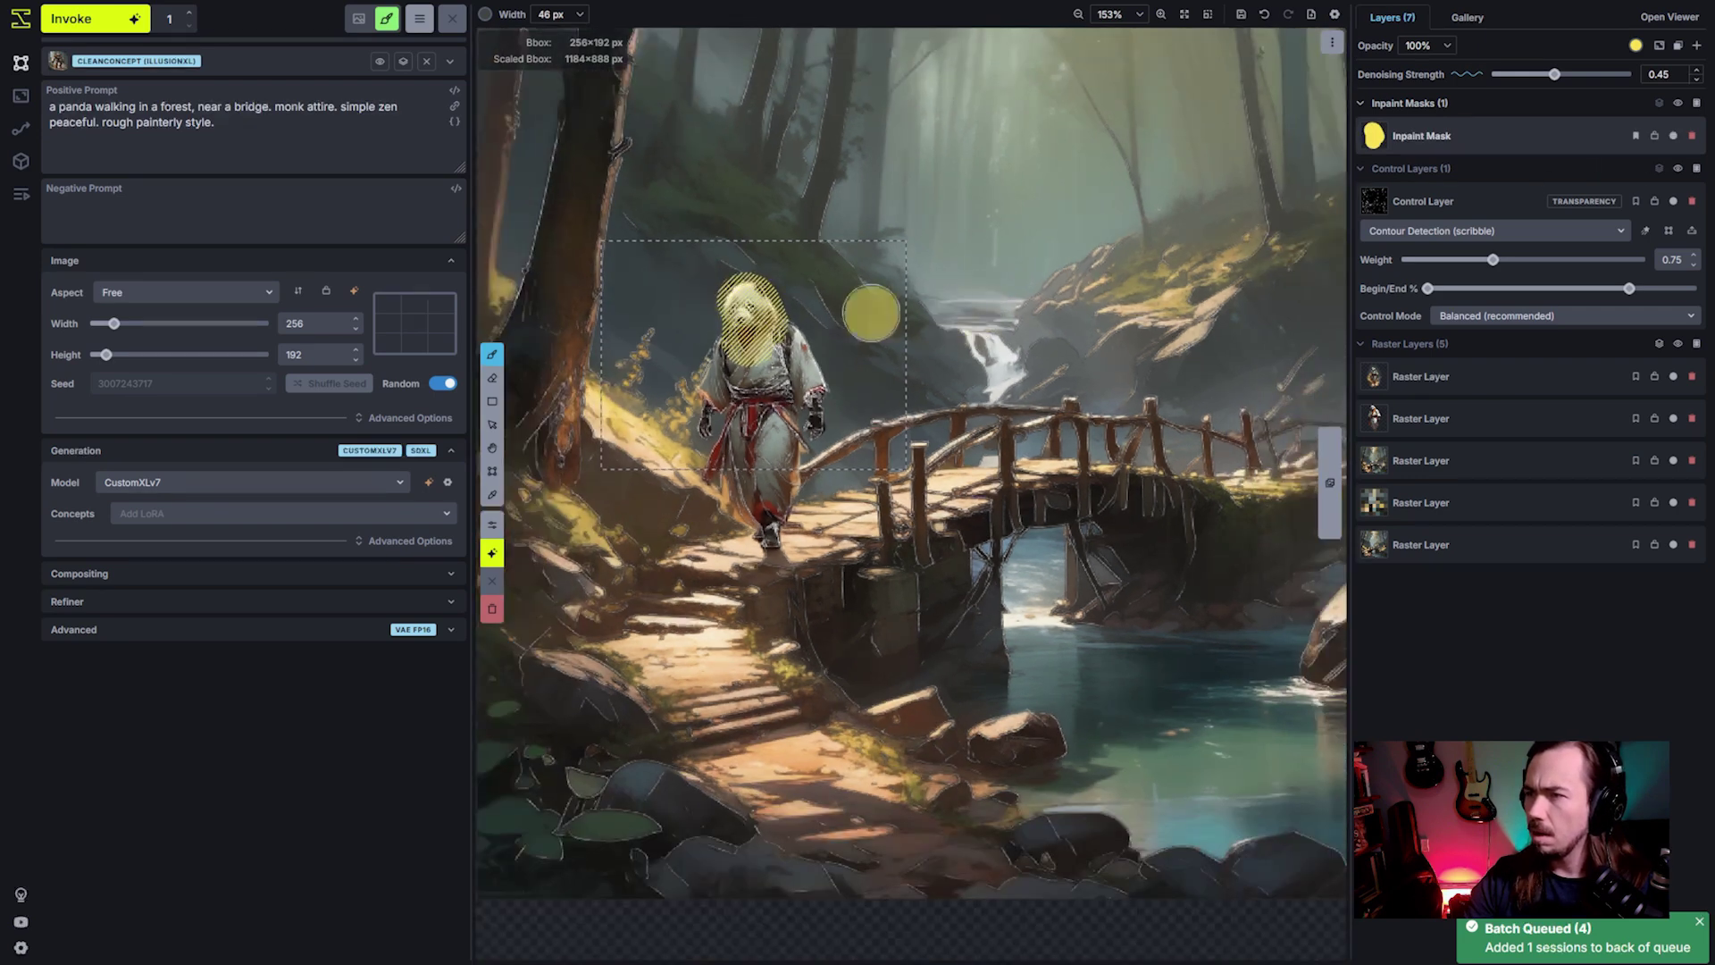
scroll(831, 295, "up", 6)
left_click_drag(715, 257, 865, 331)
key("b")
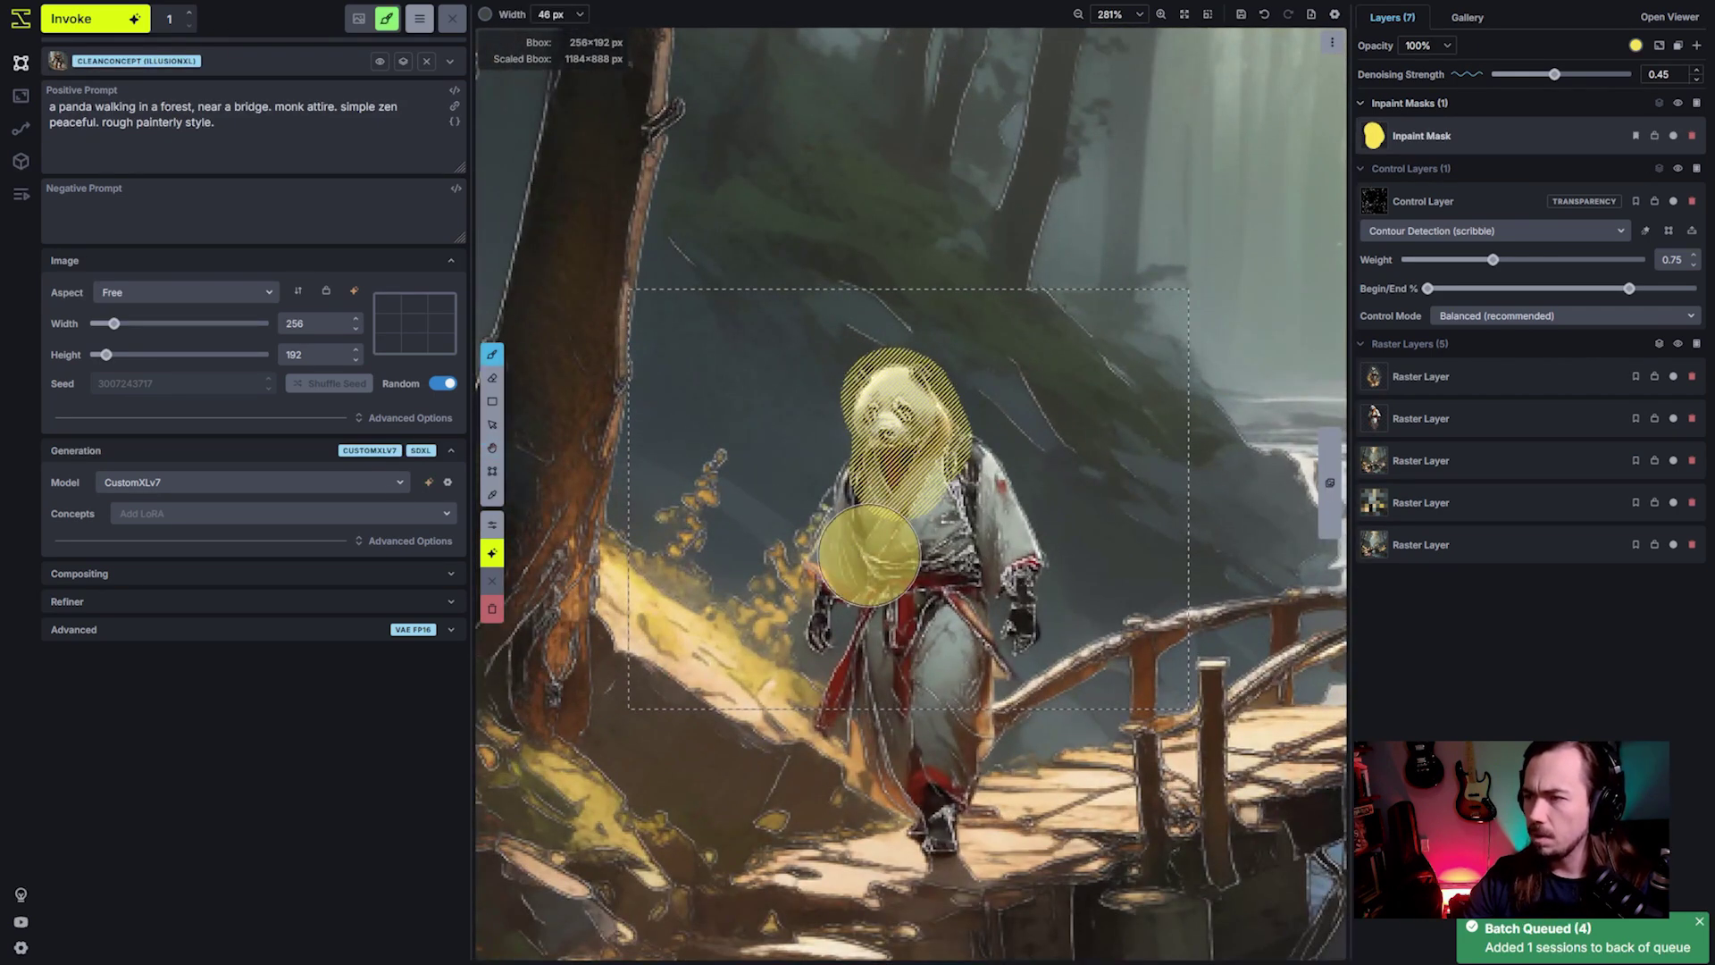
mouse_move(843, 591)
left_mouse_down()
mouse_move(892, 446)
mouse_move(947, 473)
mouse_move(1027, 580)
mouse_move(1045, 643)
left_mouse_up()
key("ctrl+Return")
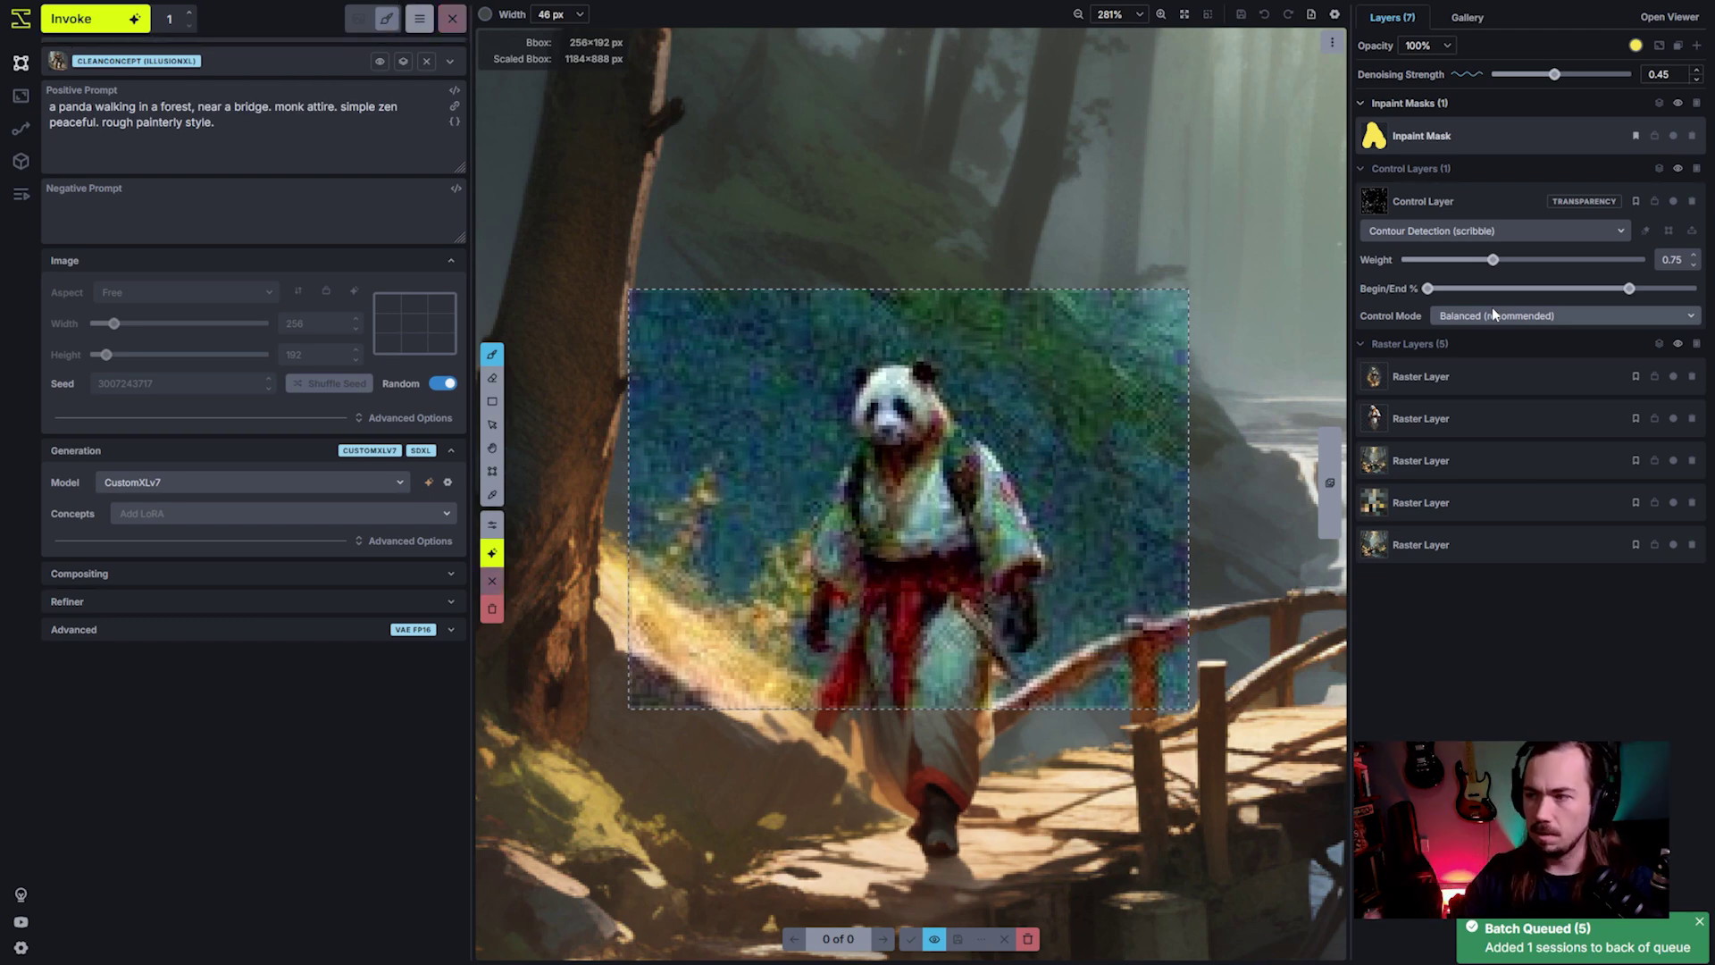
Step: Check the refined panda close up and within the scene, accept the result and clear the inpaint mask
scroll(1059, 523, "up", 3)
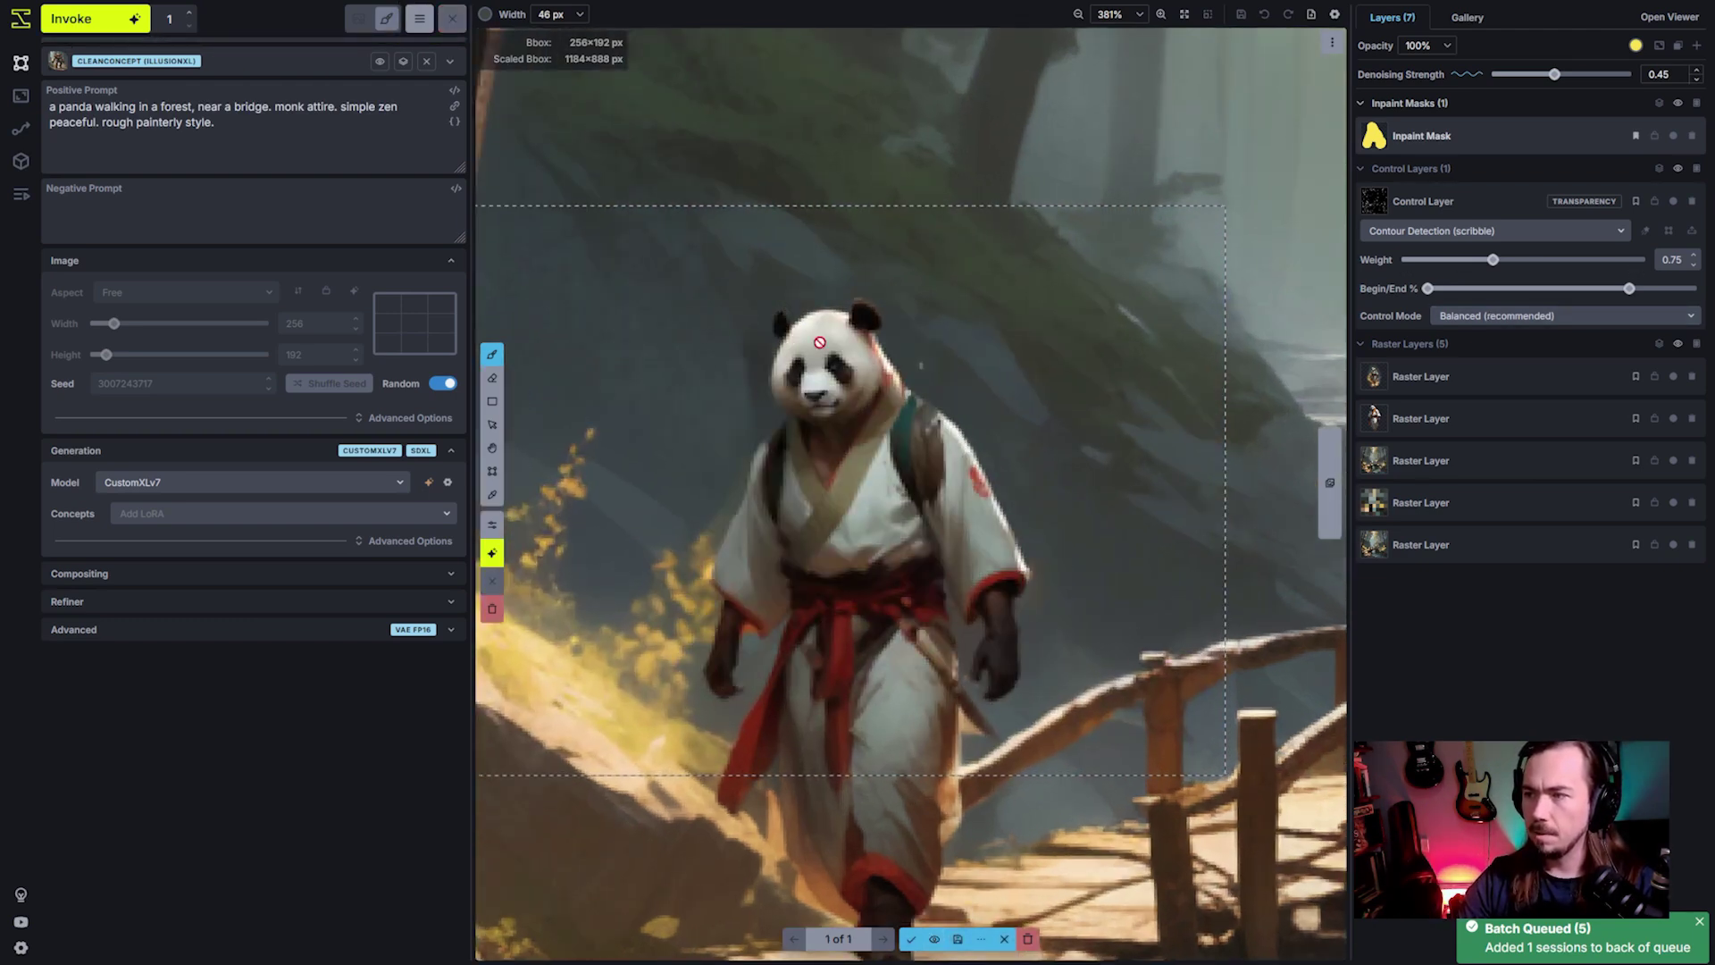
scroll(820, 343, "down", 10)
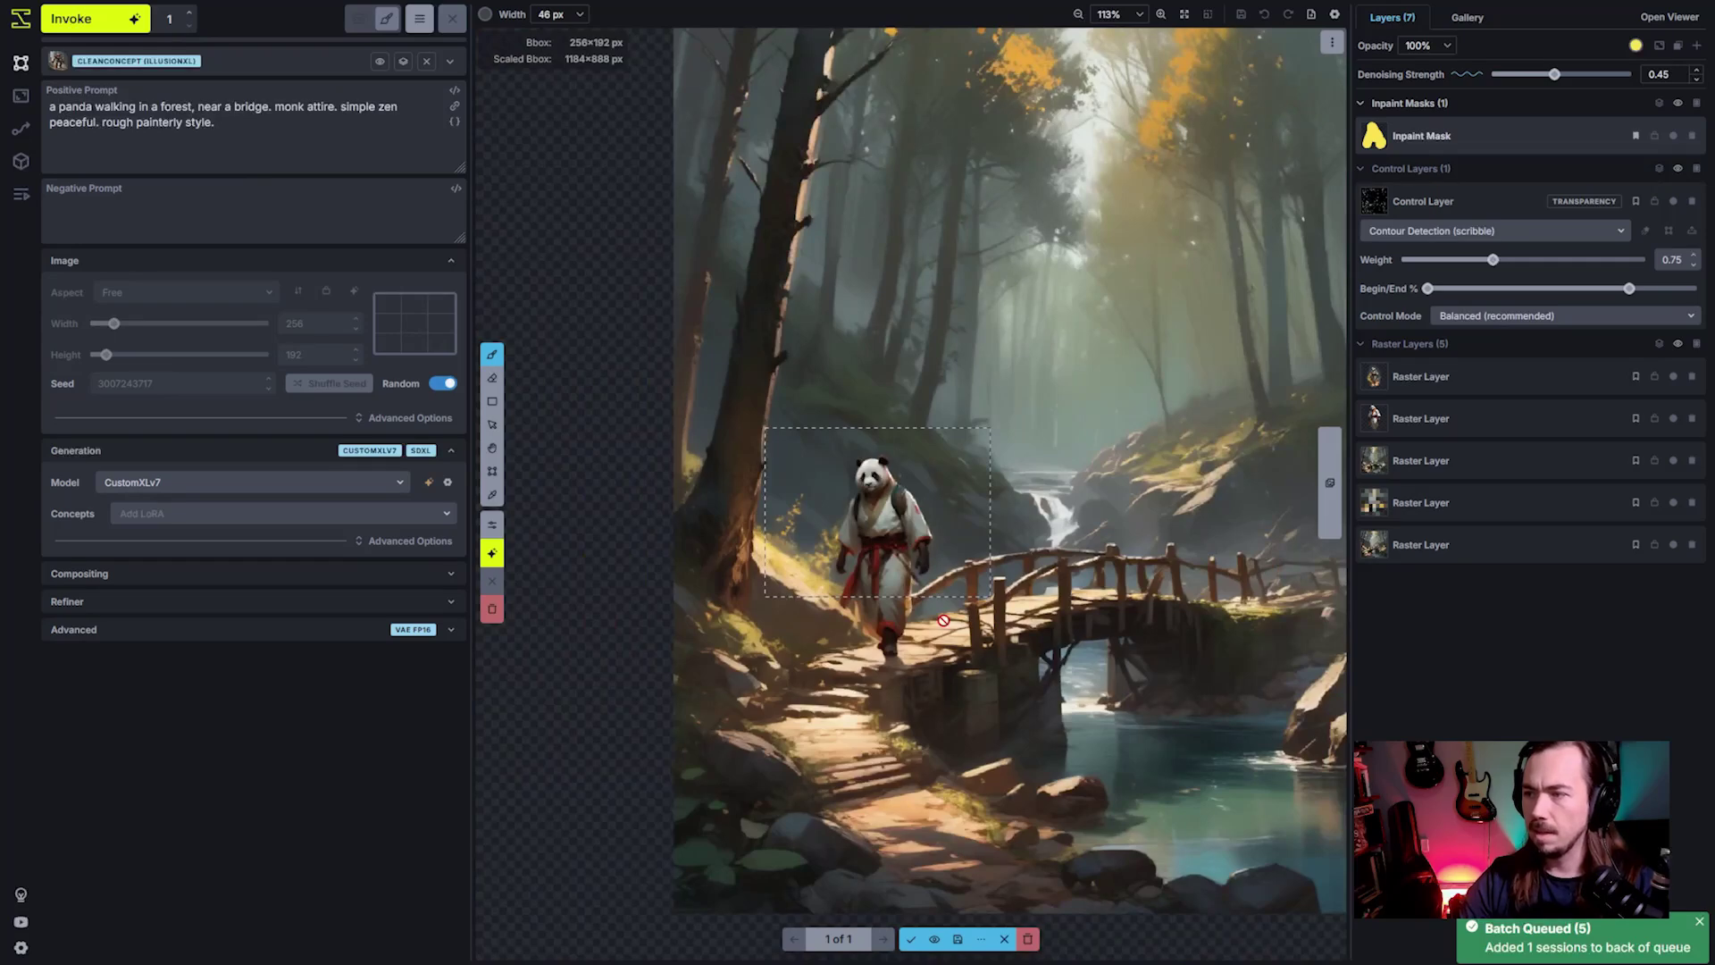
left_click(911, 939)
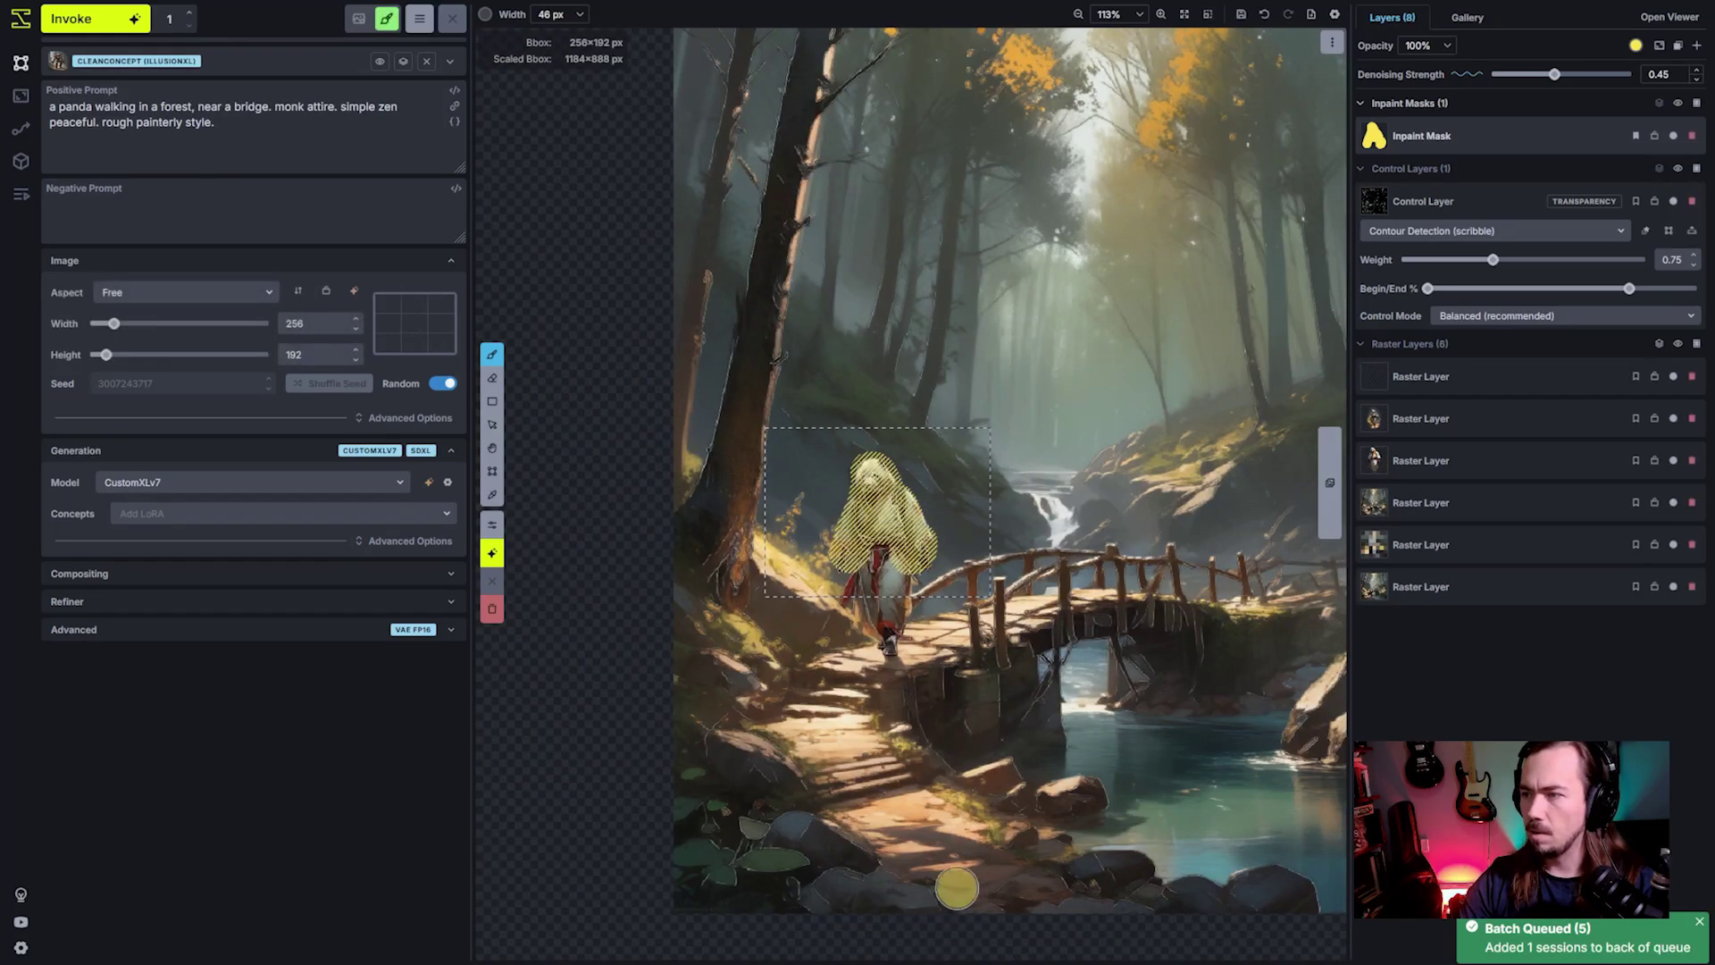
key("shift+c")
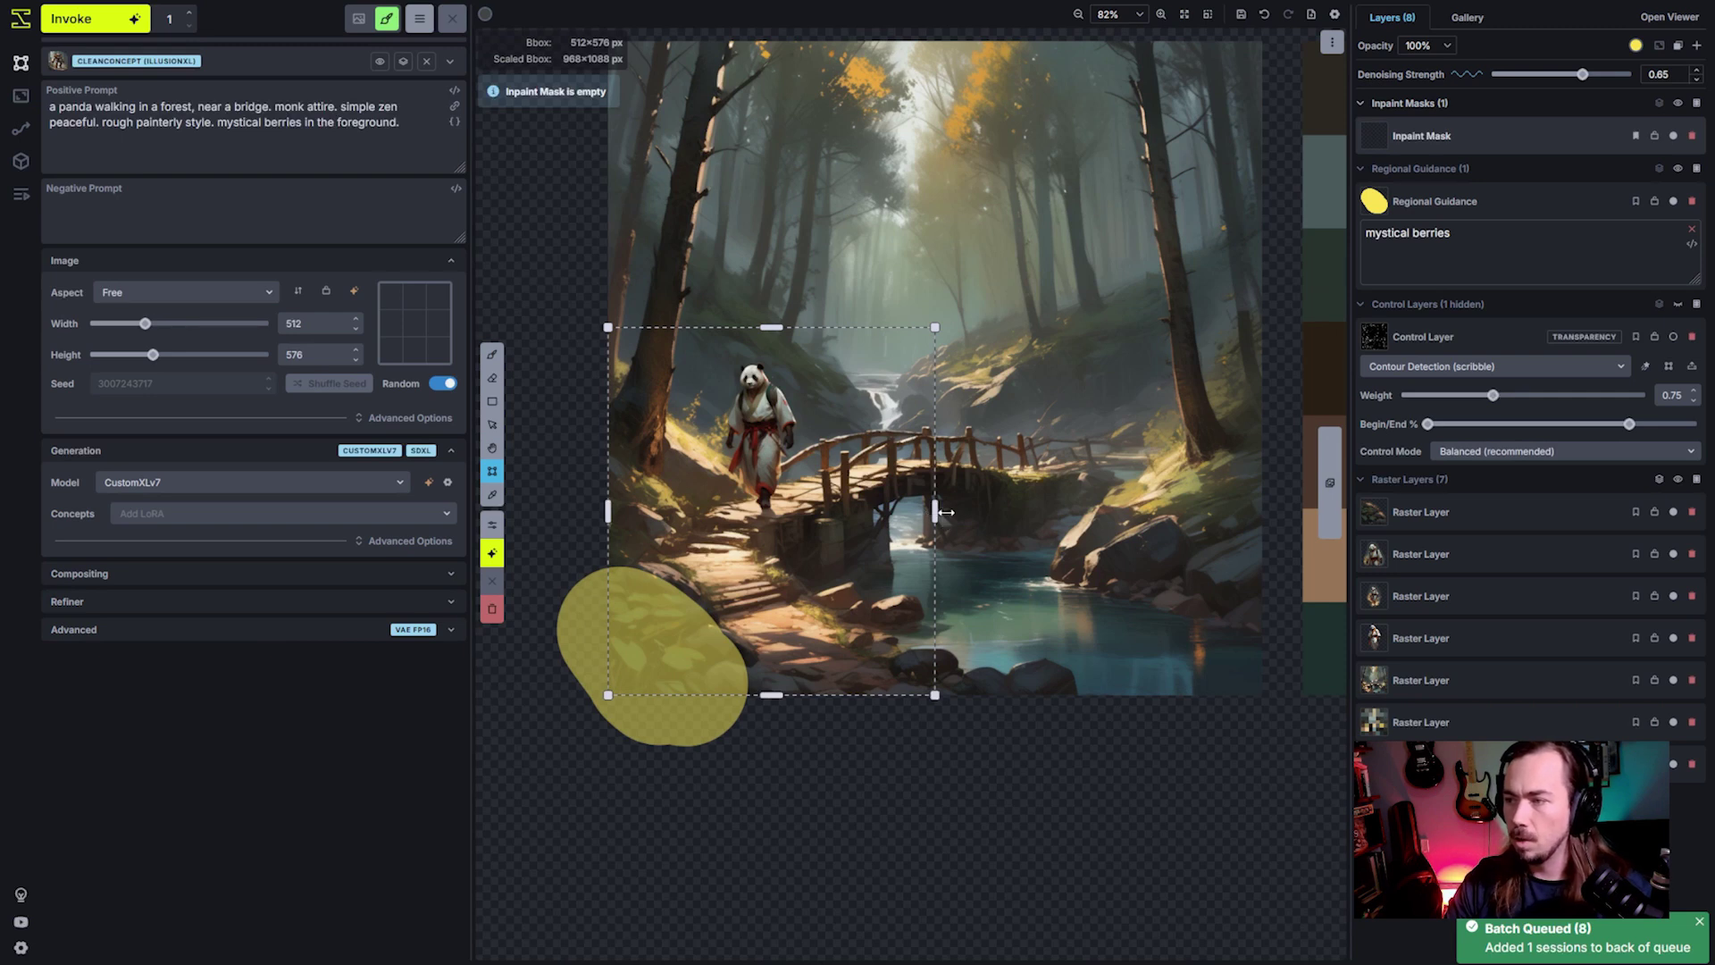
Step: Try wider bounding box framings around the panda and bridge, such as 960×704, 928×736 and 800×648 px
left_click_drag(946, 512, 1228, 523)
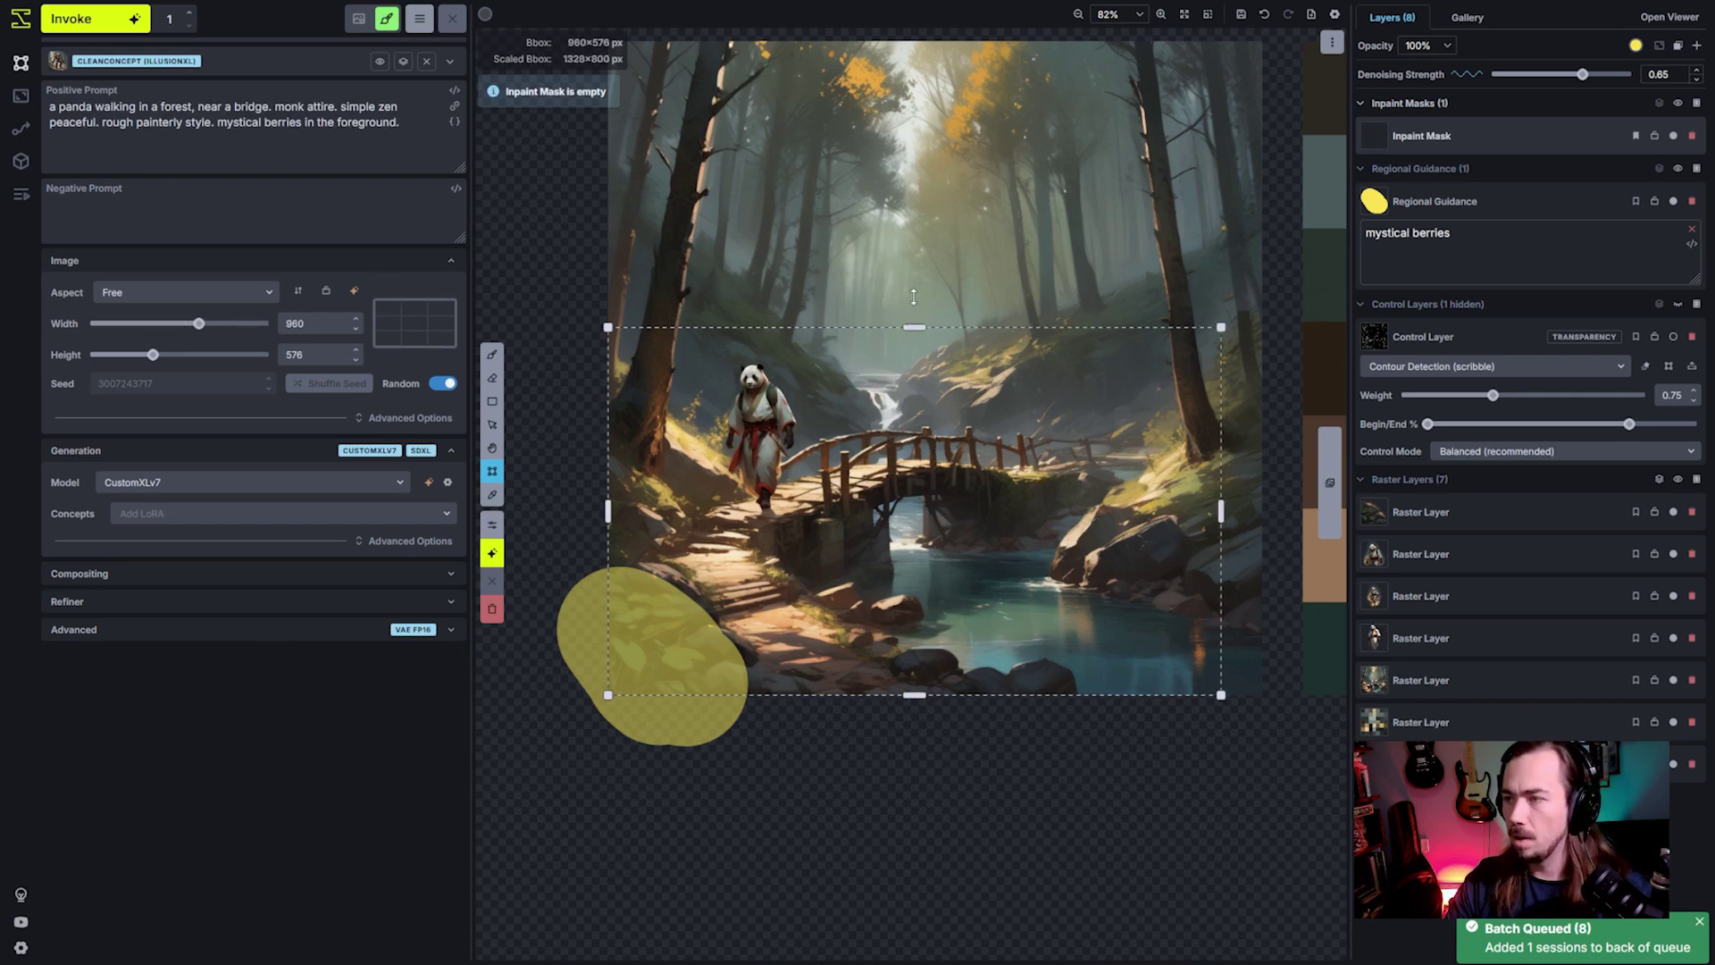
left_click_drag(913, 296, 979, 240)
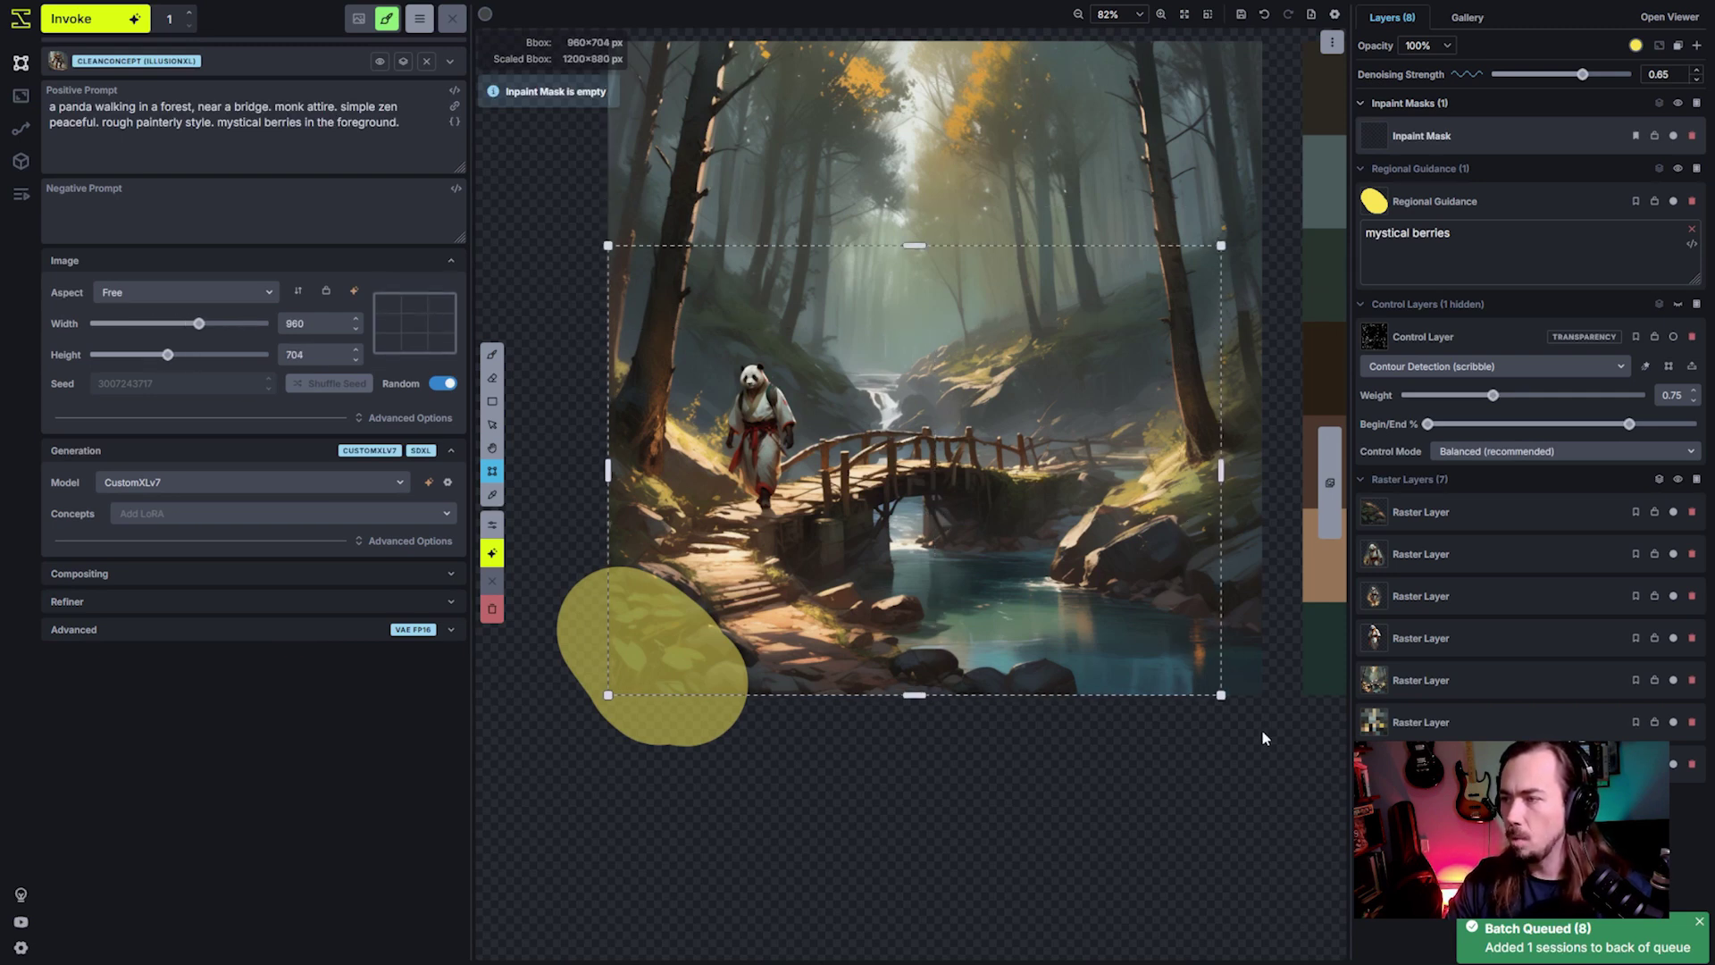
left_click_drag(1220, 697, 1170, 688)
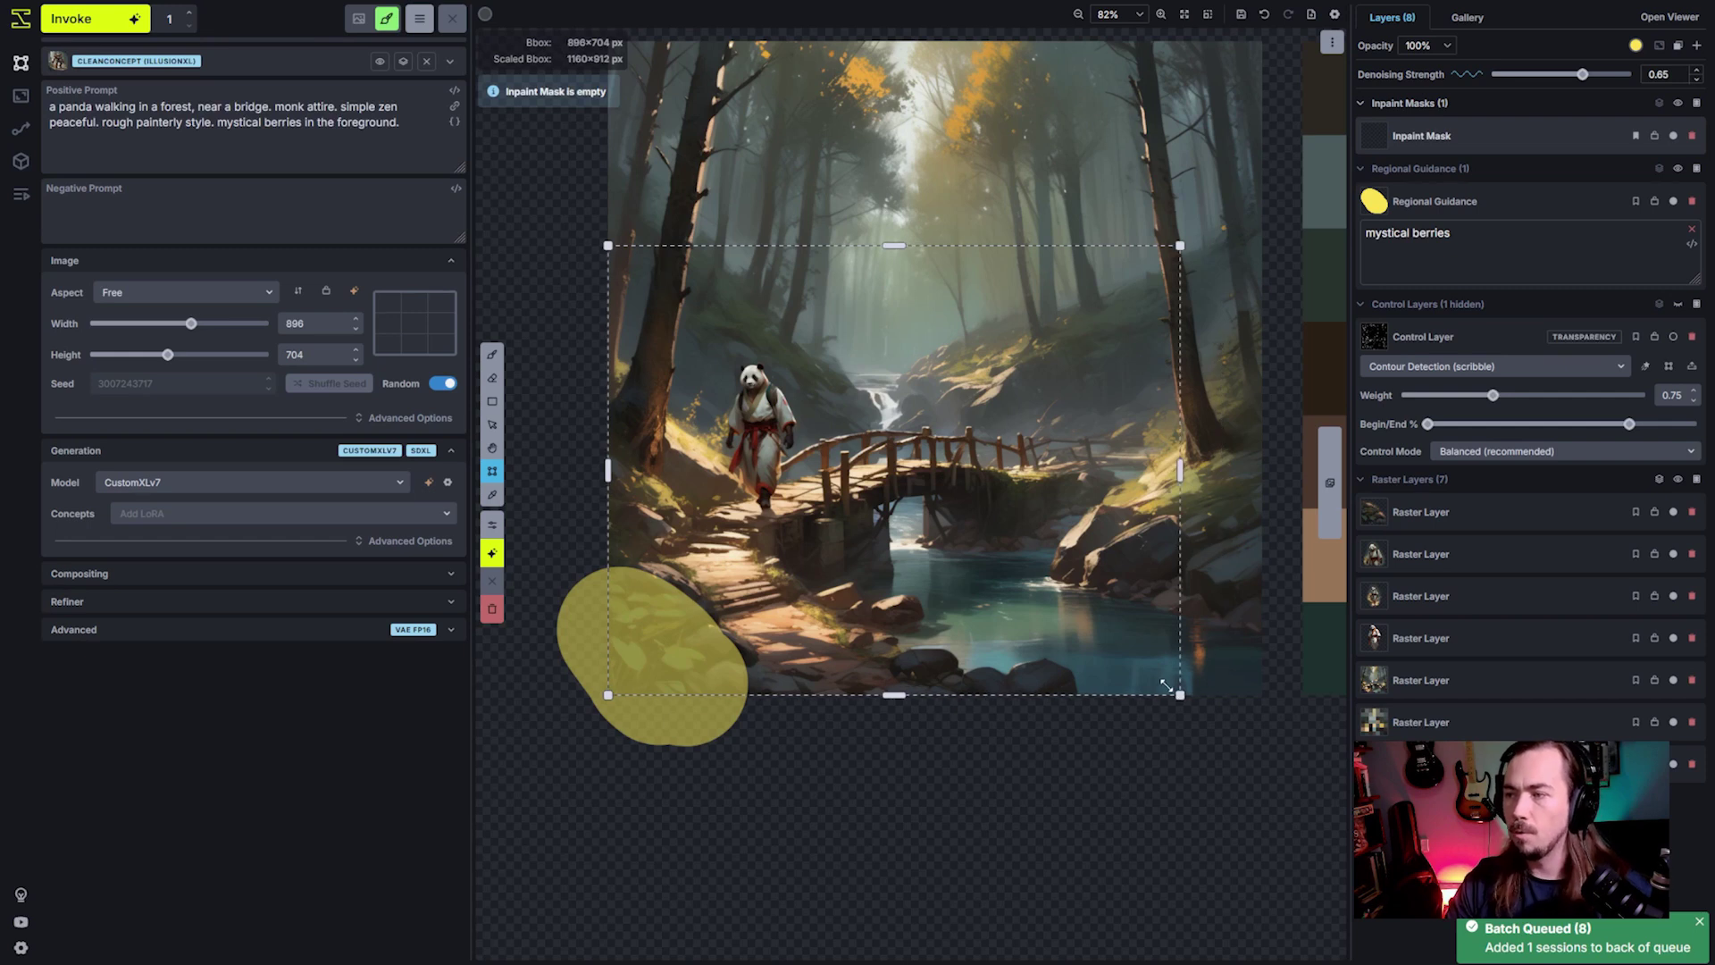
mouse_move(1182, 247)
left_mouse_down()
mouse_move(1161, 282)
mouse_move(1147, 250)
mouse_move(1186, 211)
mouse_move(1201, 225)
left_mouse_up()
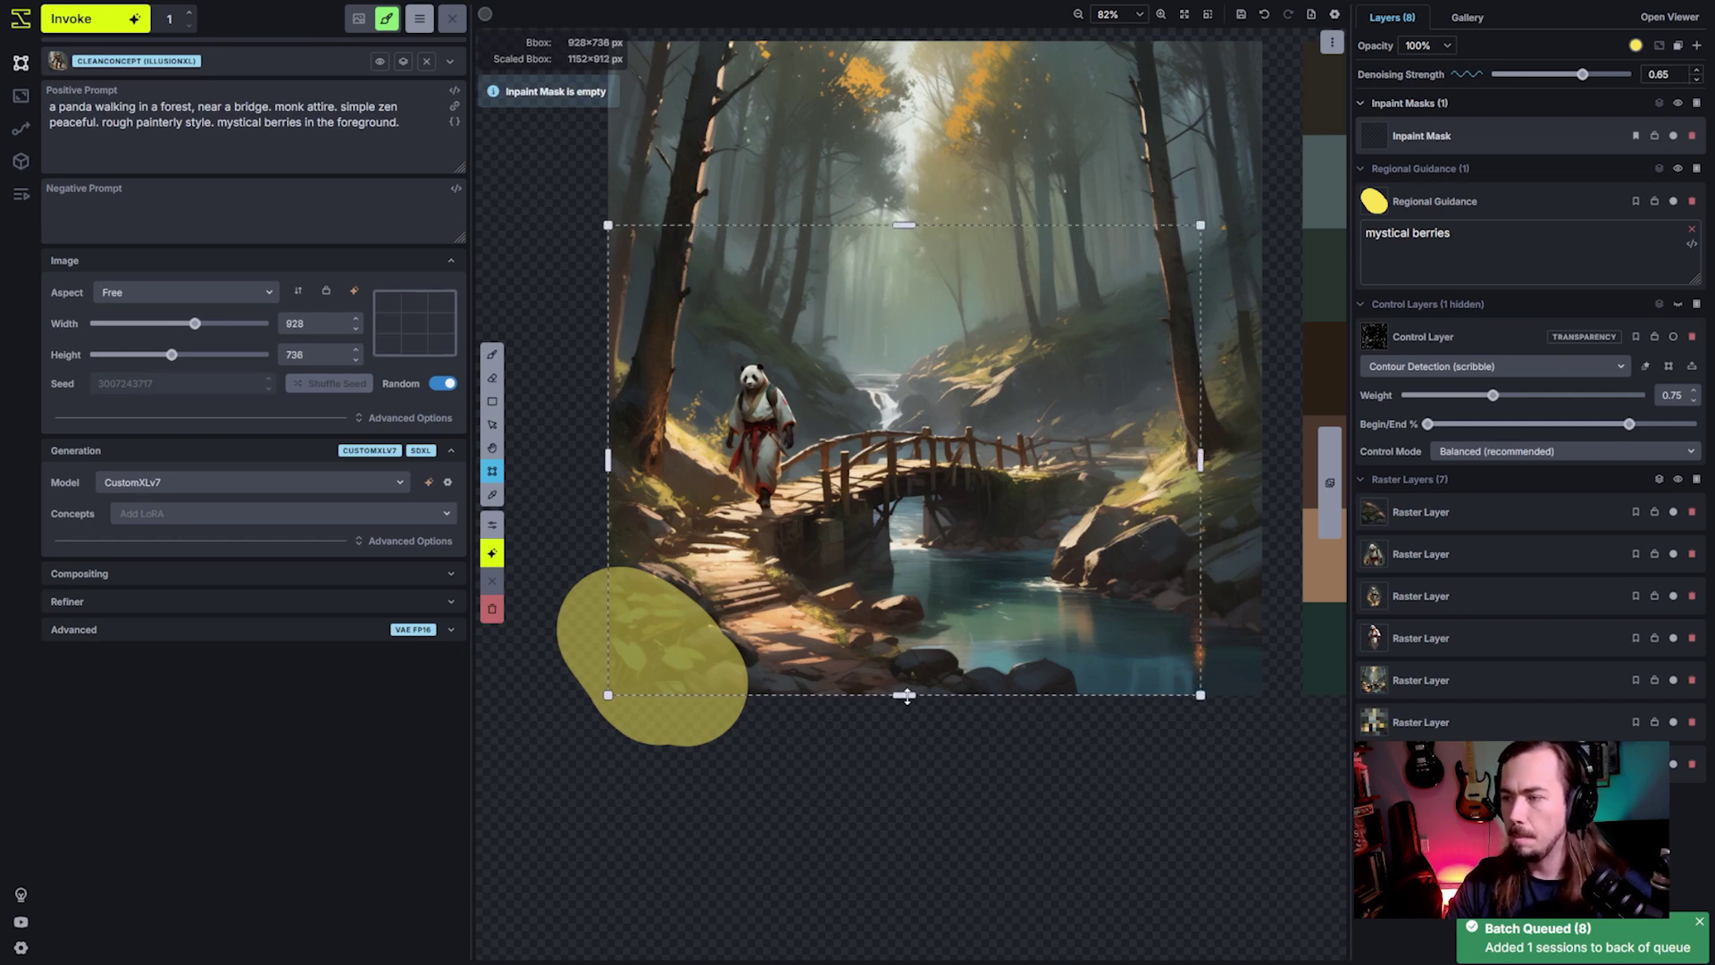
left_click_drag(907, 696, 907, 659)
left_click_drag(1201, 225, 1120, 246)
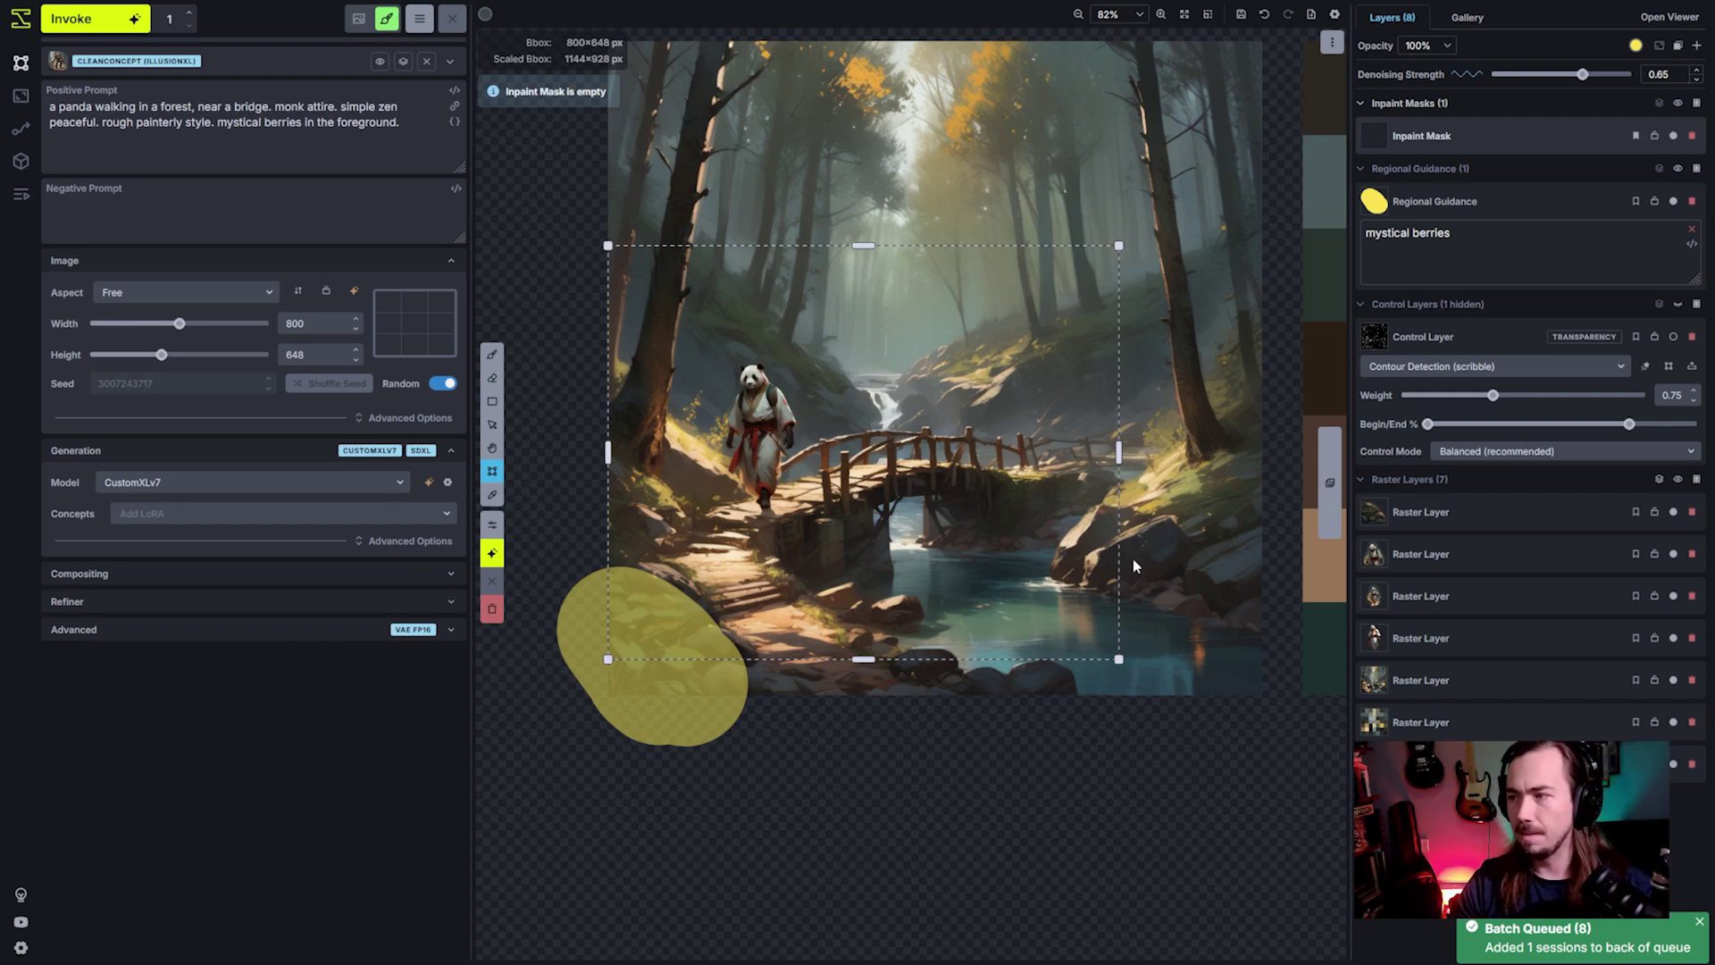
Step: Reframe the bounding box as a 640×960 px portrait with the panda and bridge, and crop the canvas to it
left_click_drag(1027, 259, 1024, 215)
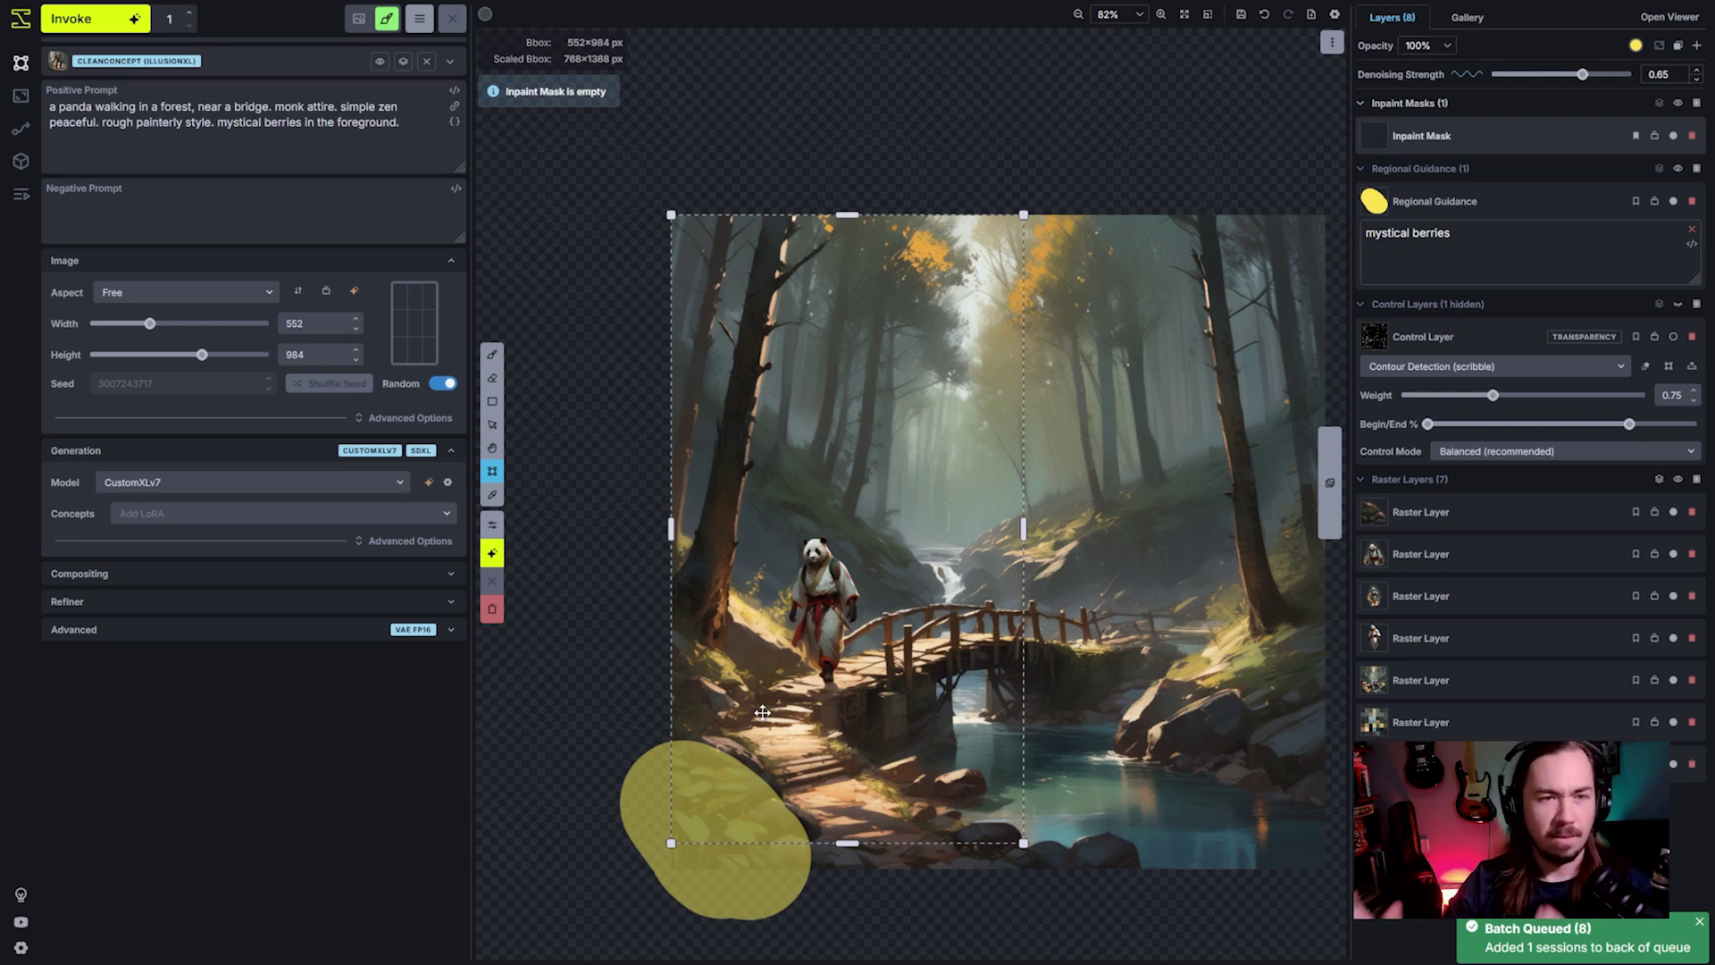
left_click(970, 666)
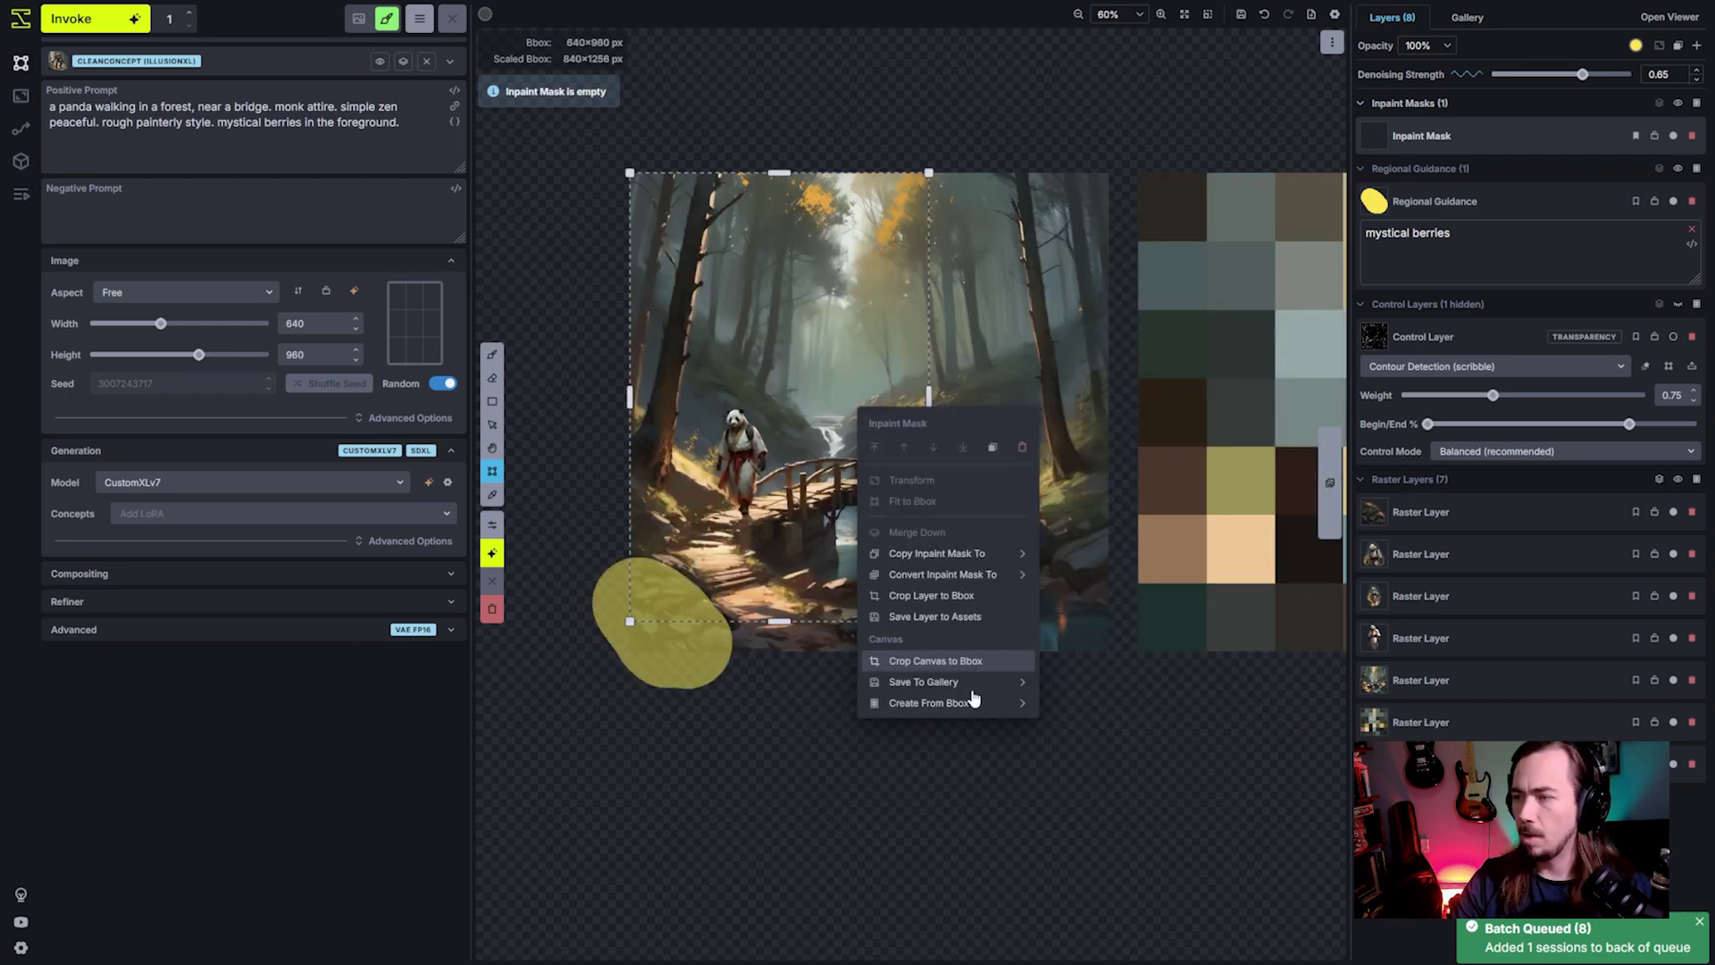
left_click_drag(816, 656, 919, 792)
scroll(920, 792, "up", 5)
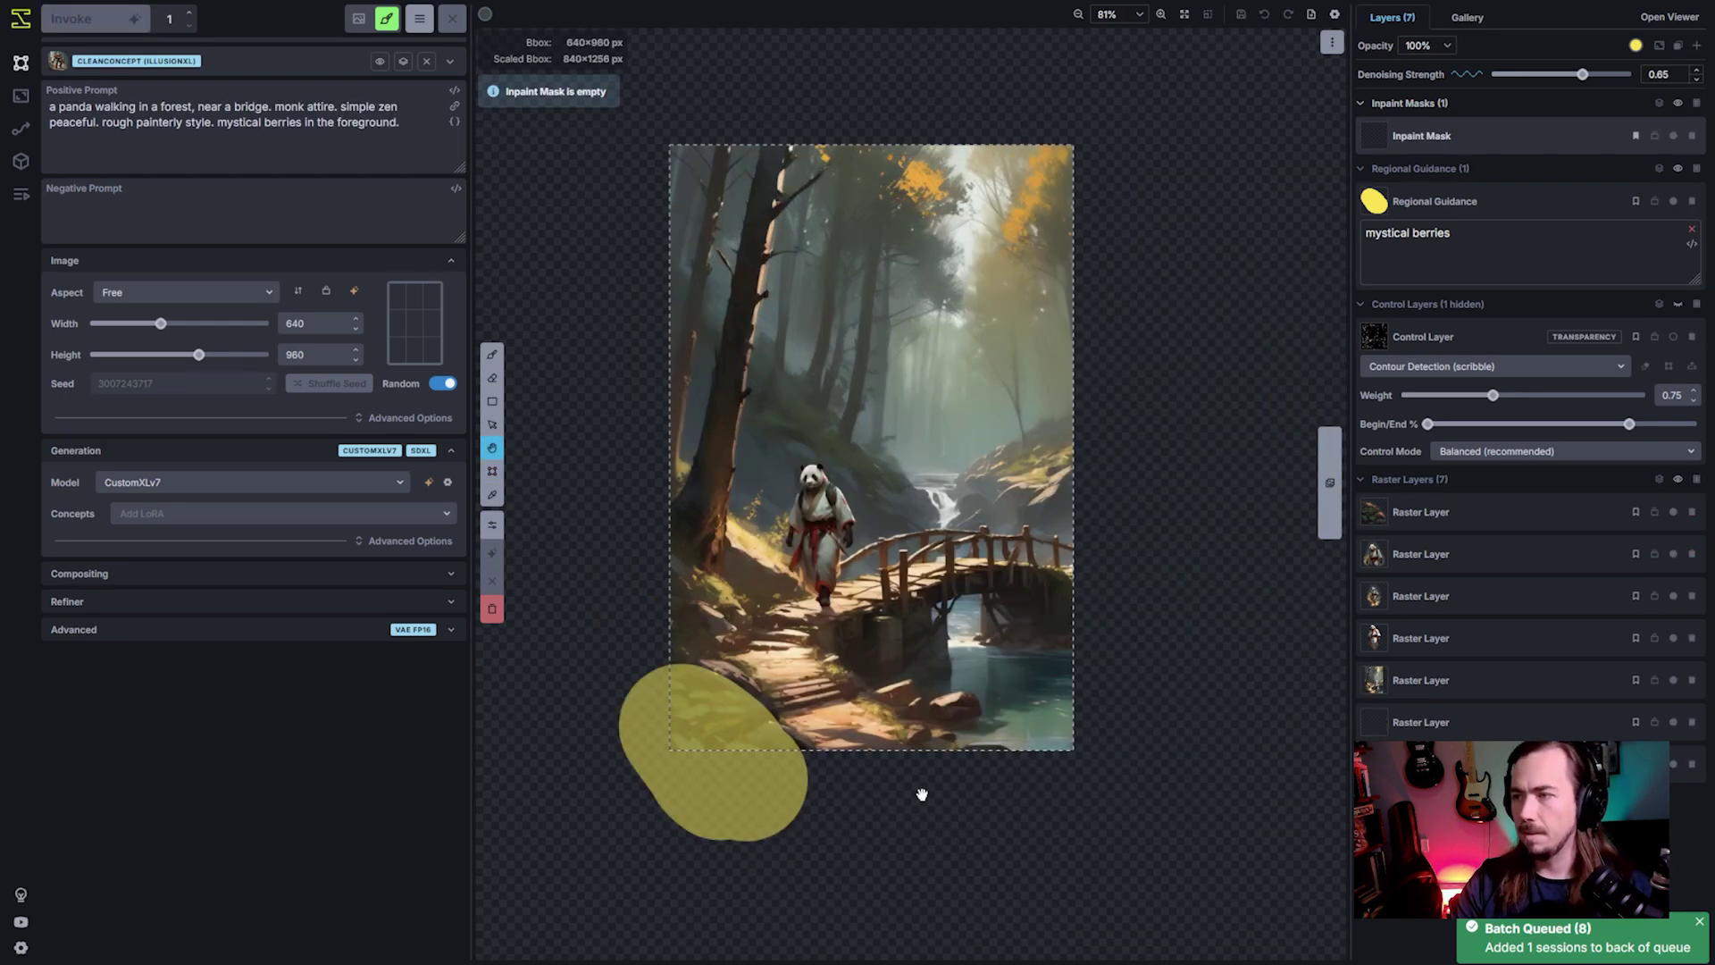
scroll(1071, 361, "down", 3)
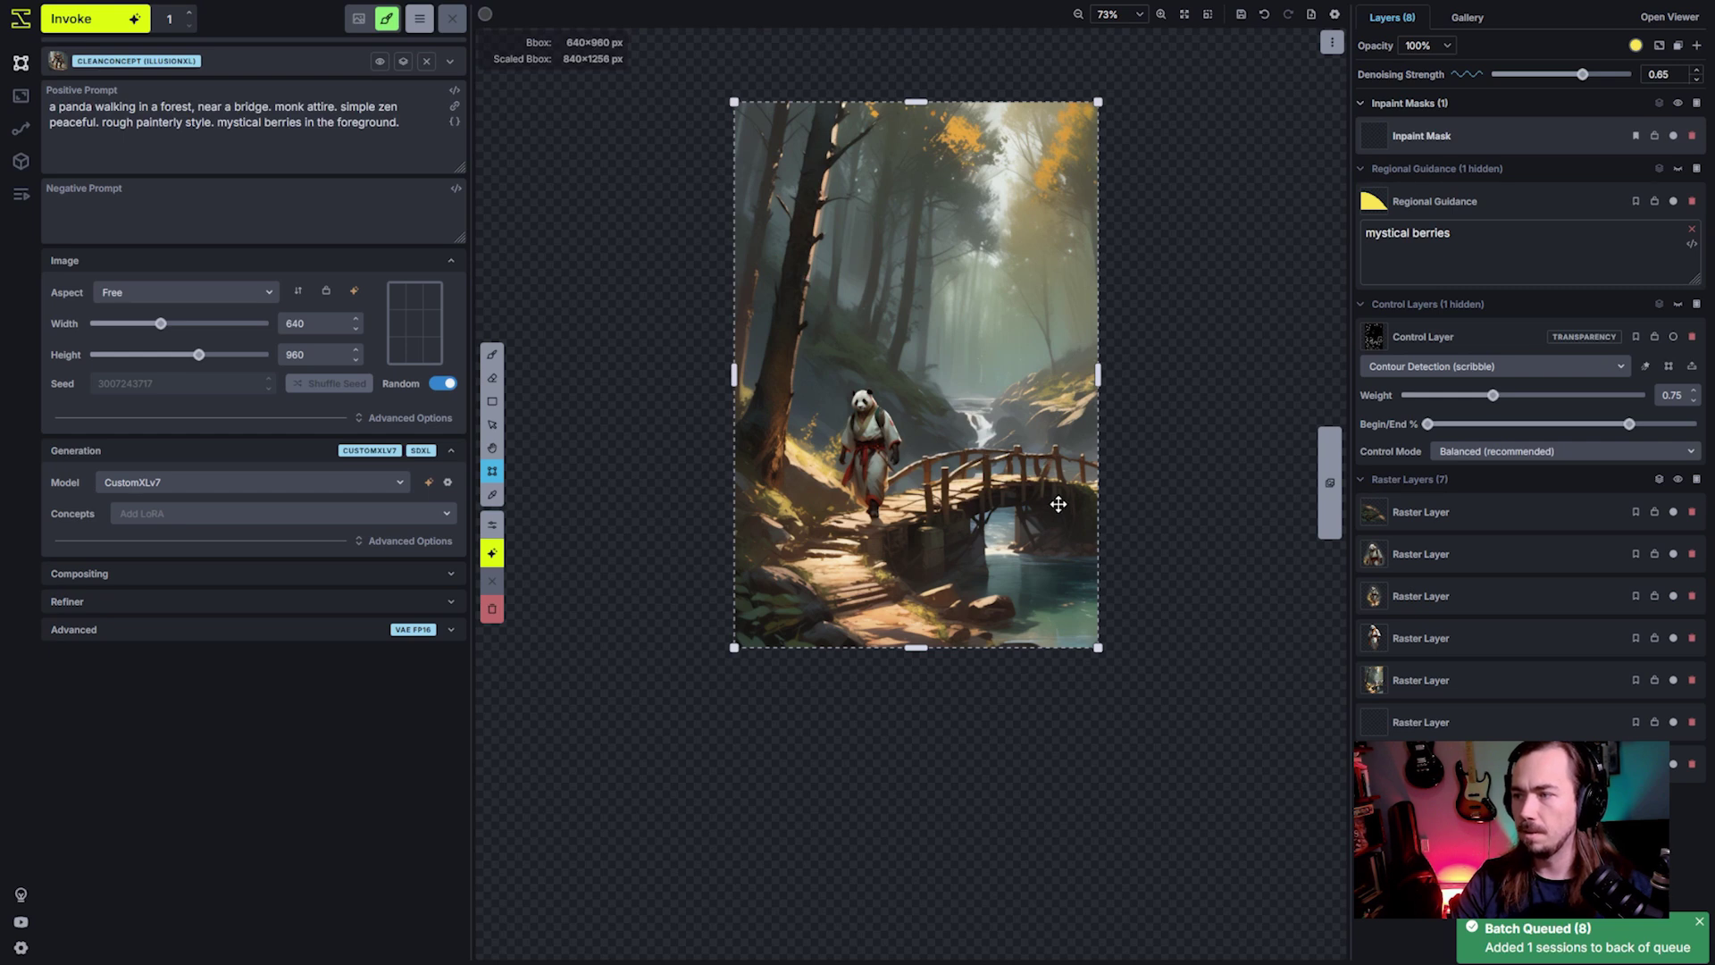
Step: Save the cropped canvas to the gallery and view the saved image from the Composition Theory board
left_click(1241, 15)
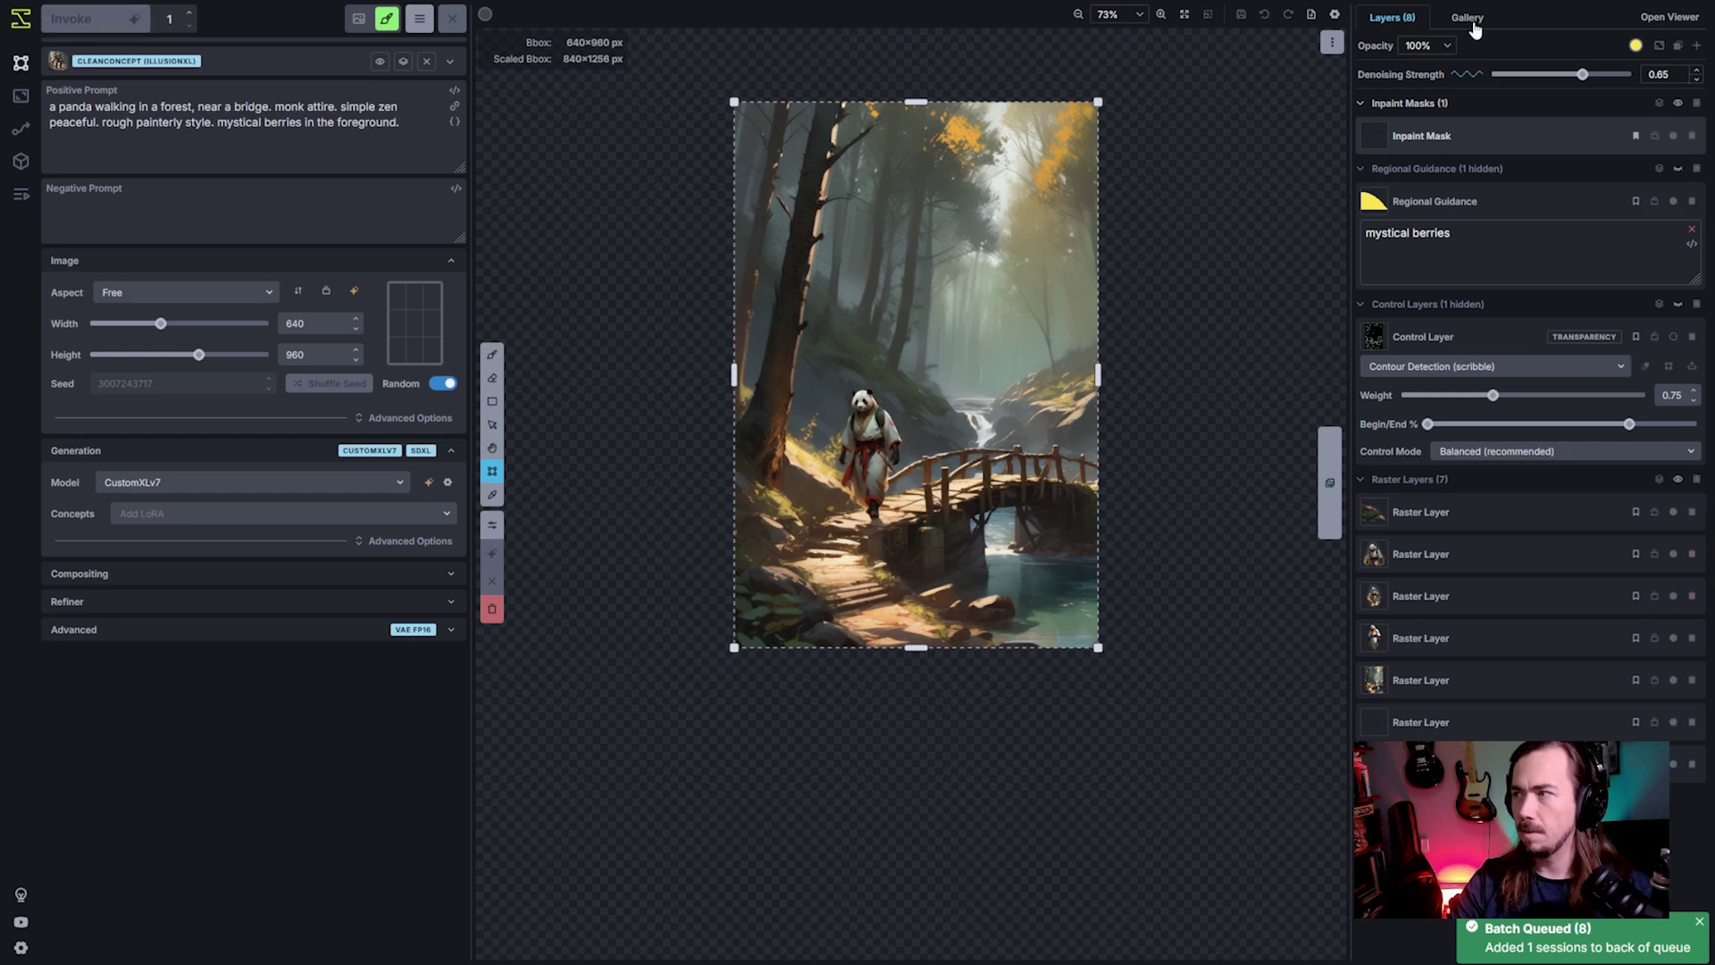
left_click(1476, 20)
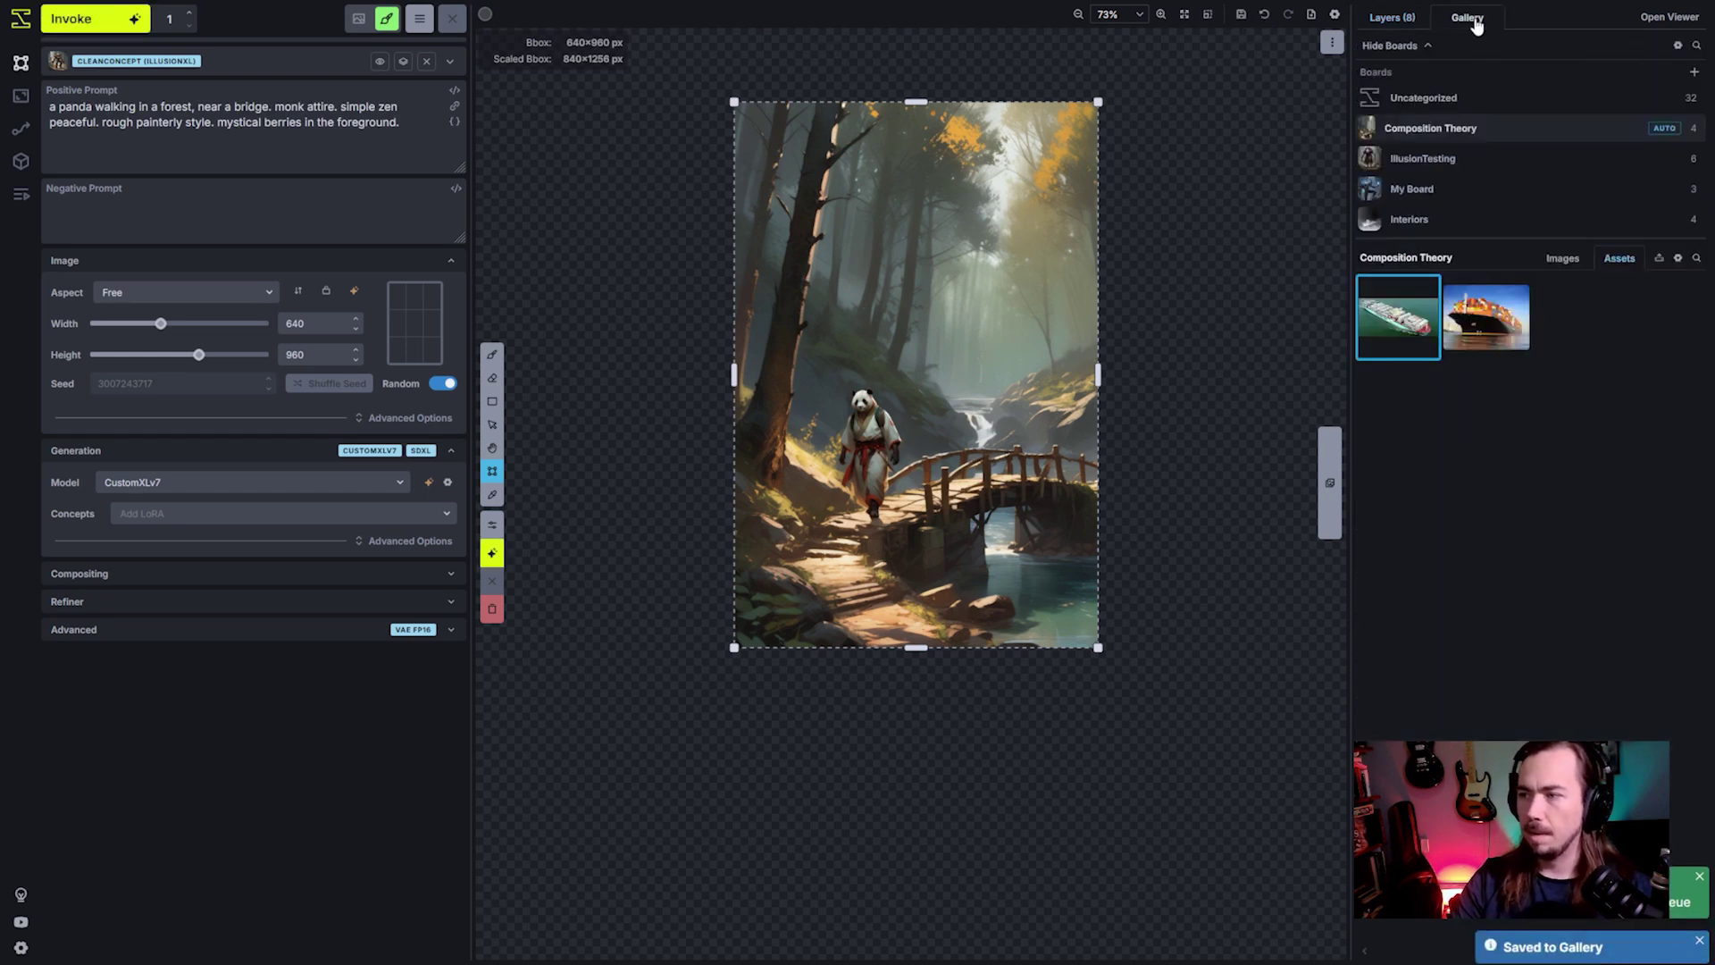
left_click(1562, 259)
key("z")
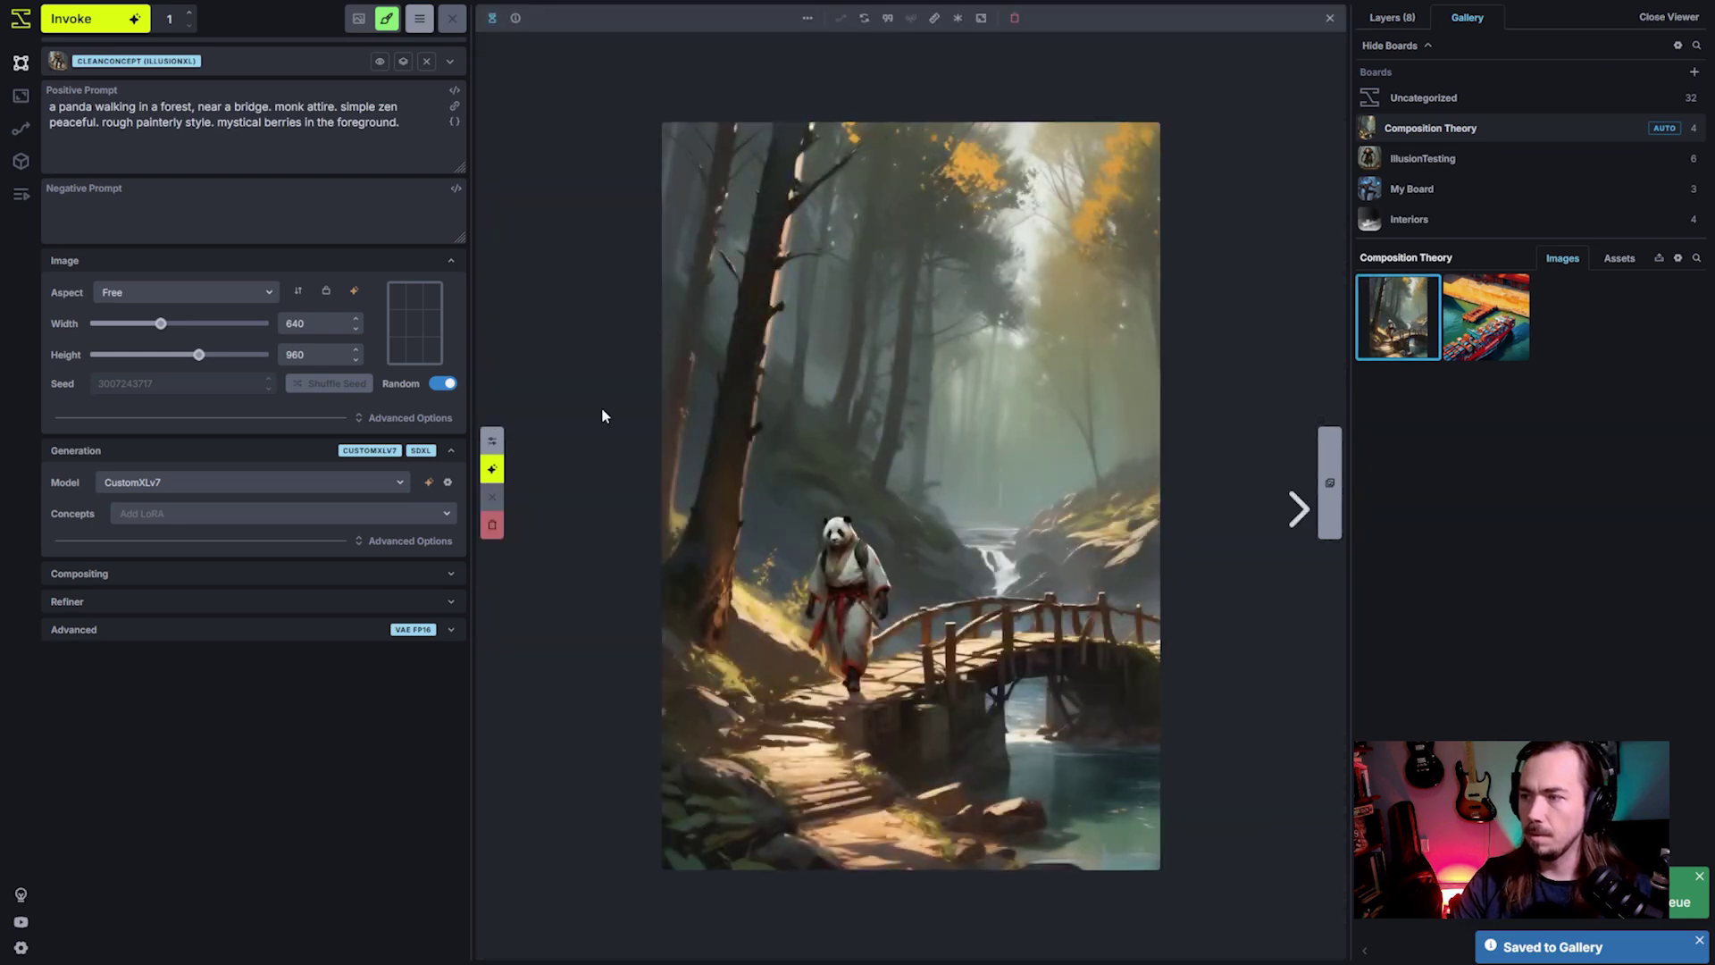